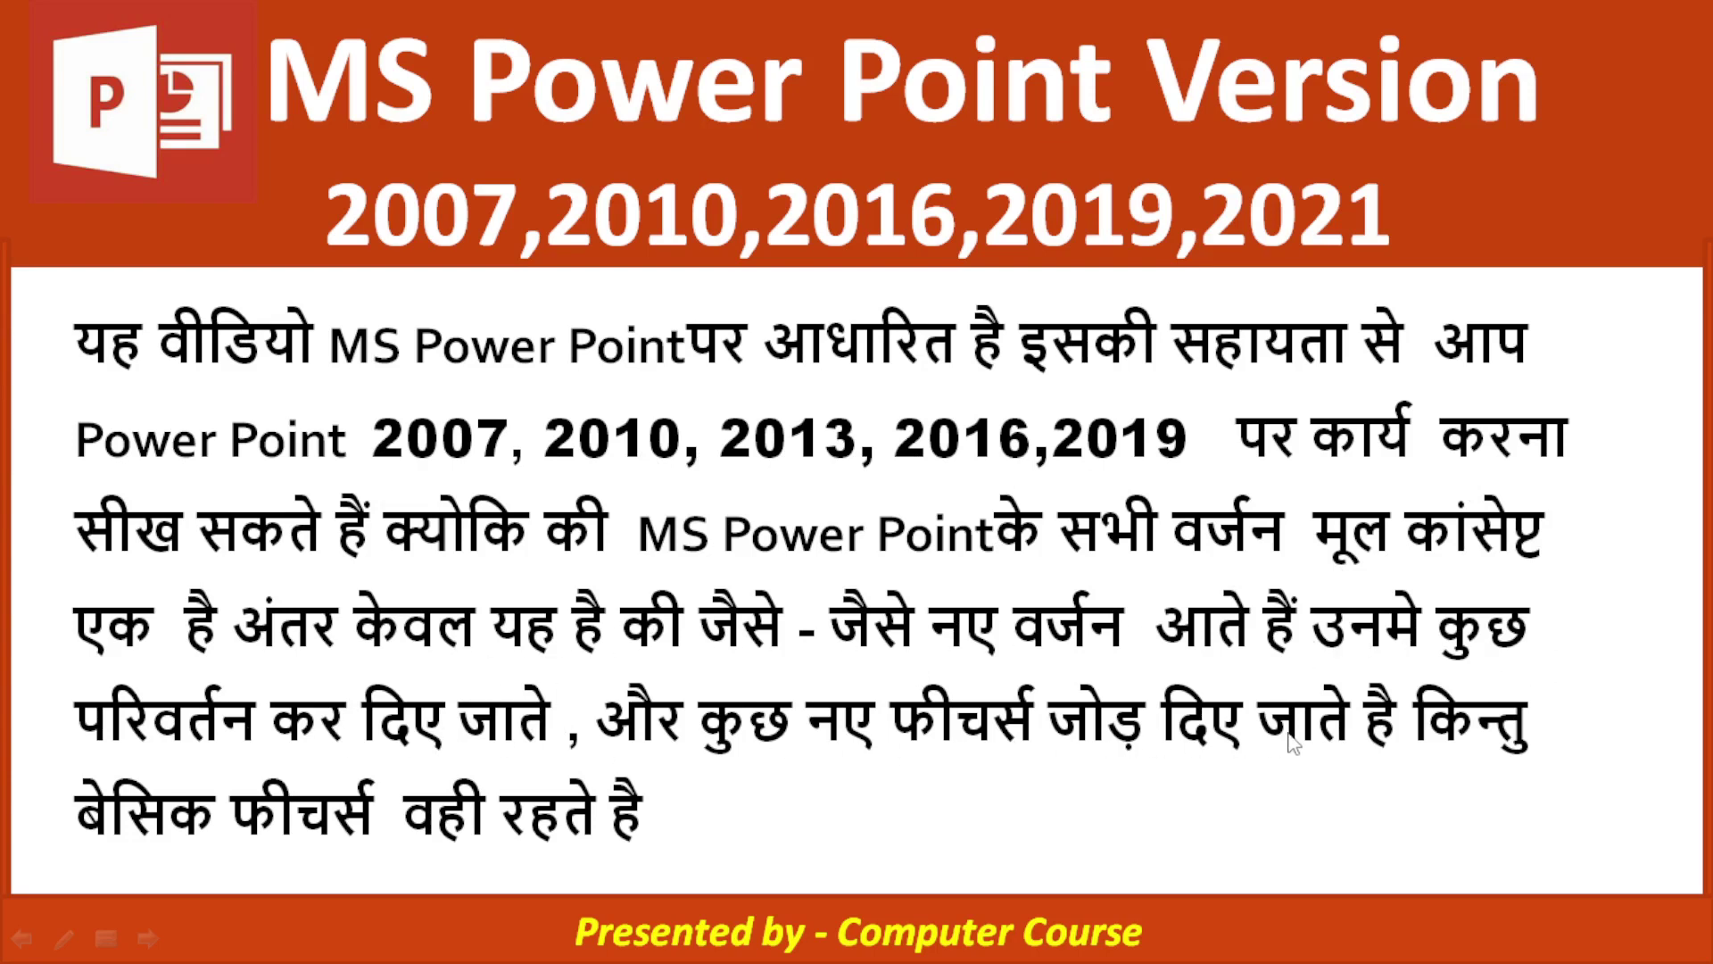
# Advance past the intro slideshow to reach Temp-2 showing its empty second slide
pyautogui.click(1115, 938)
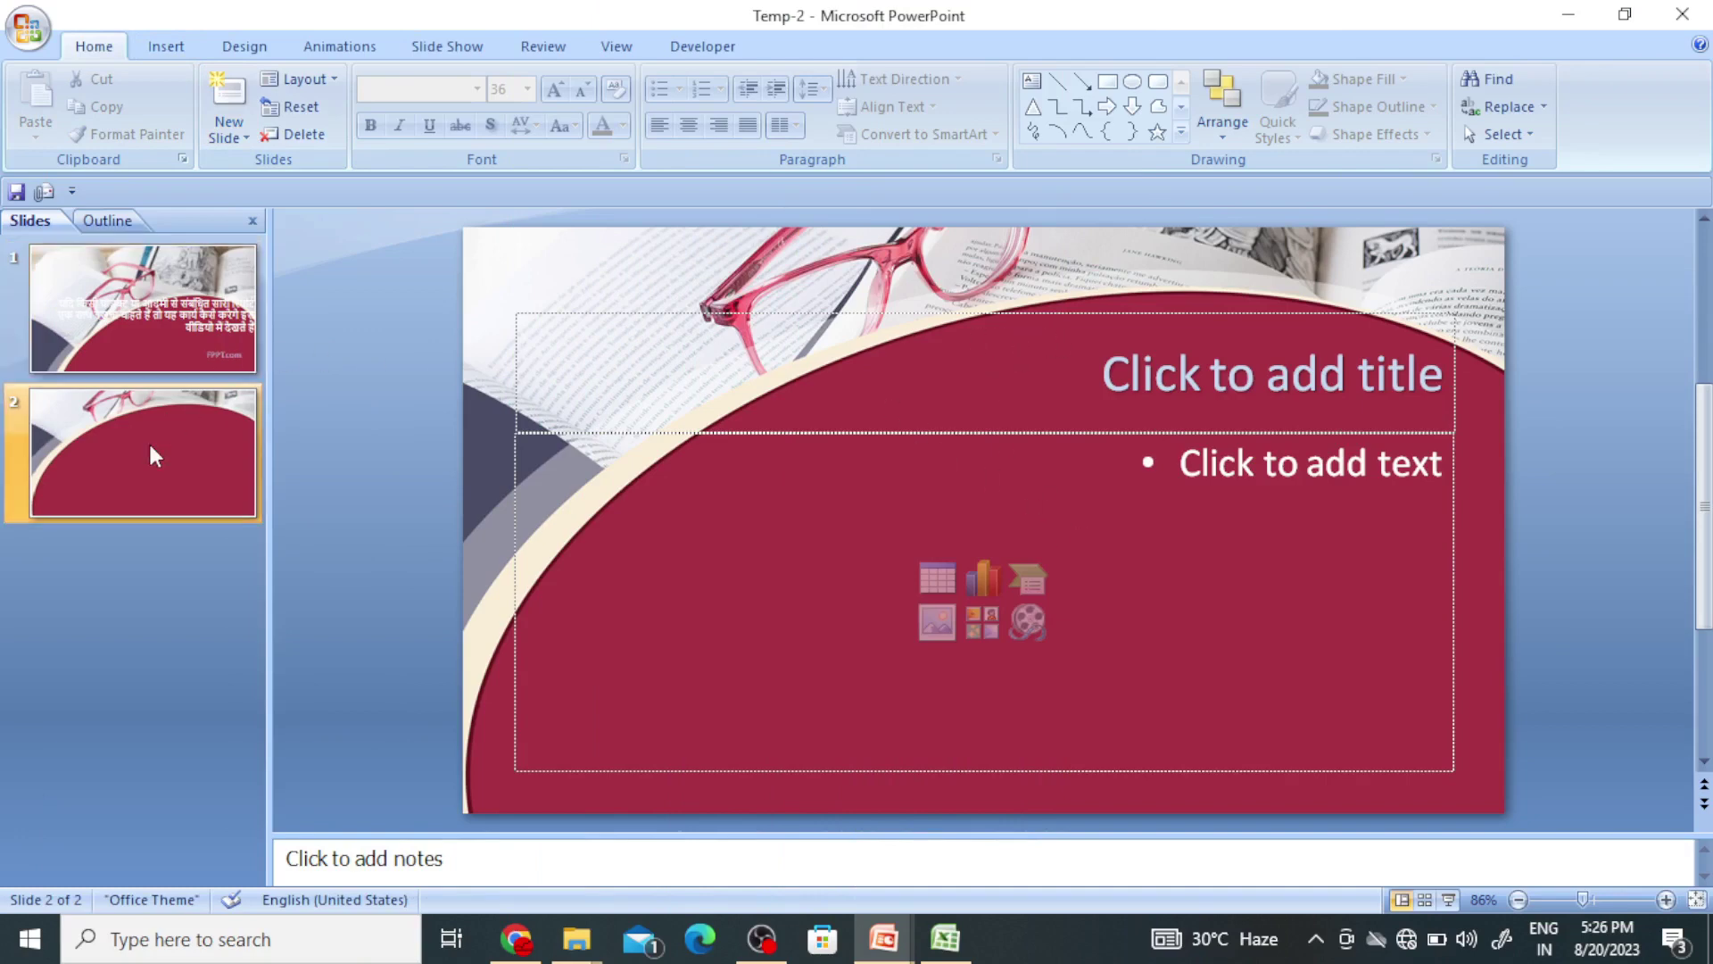
# Delete the FPPT.com text box from slide 1
pyautogui.click(174, 293)
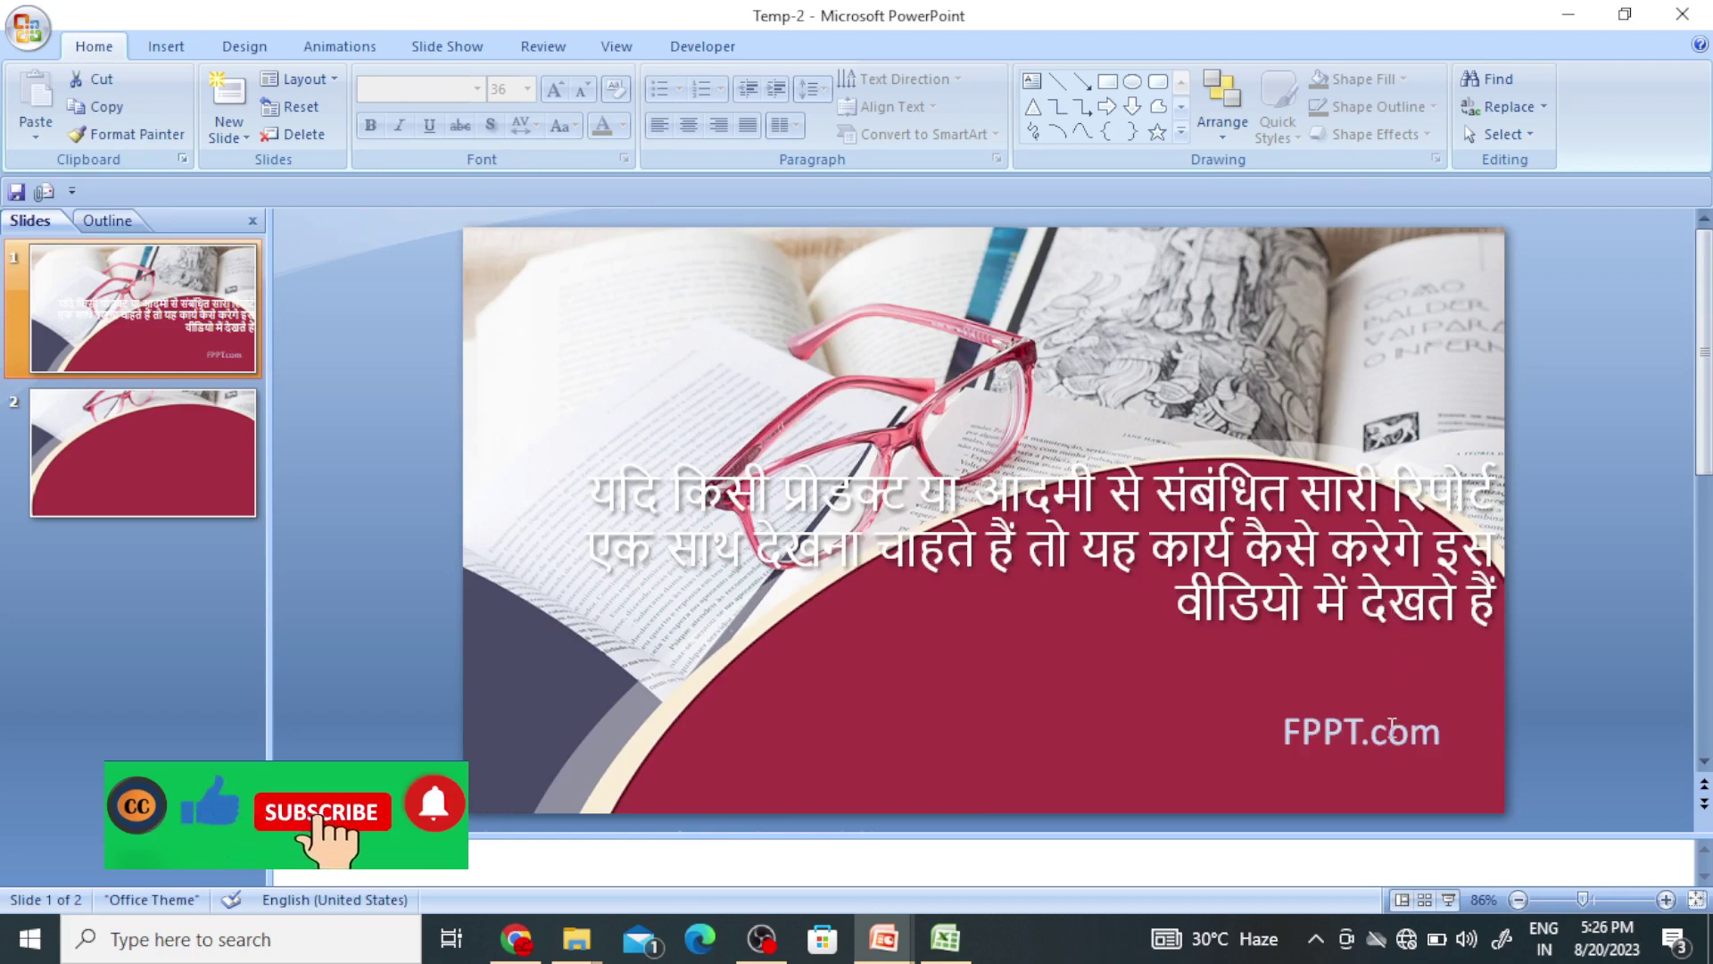
pyautogui.click(1358, 731)
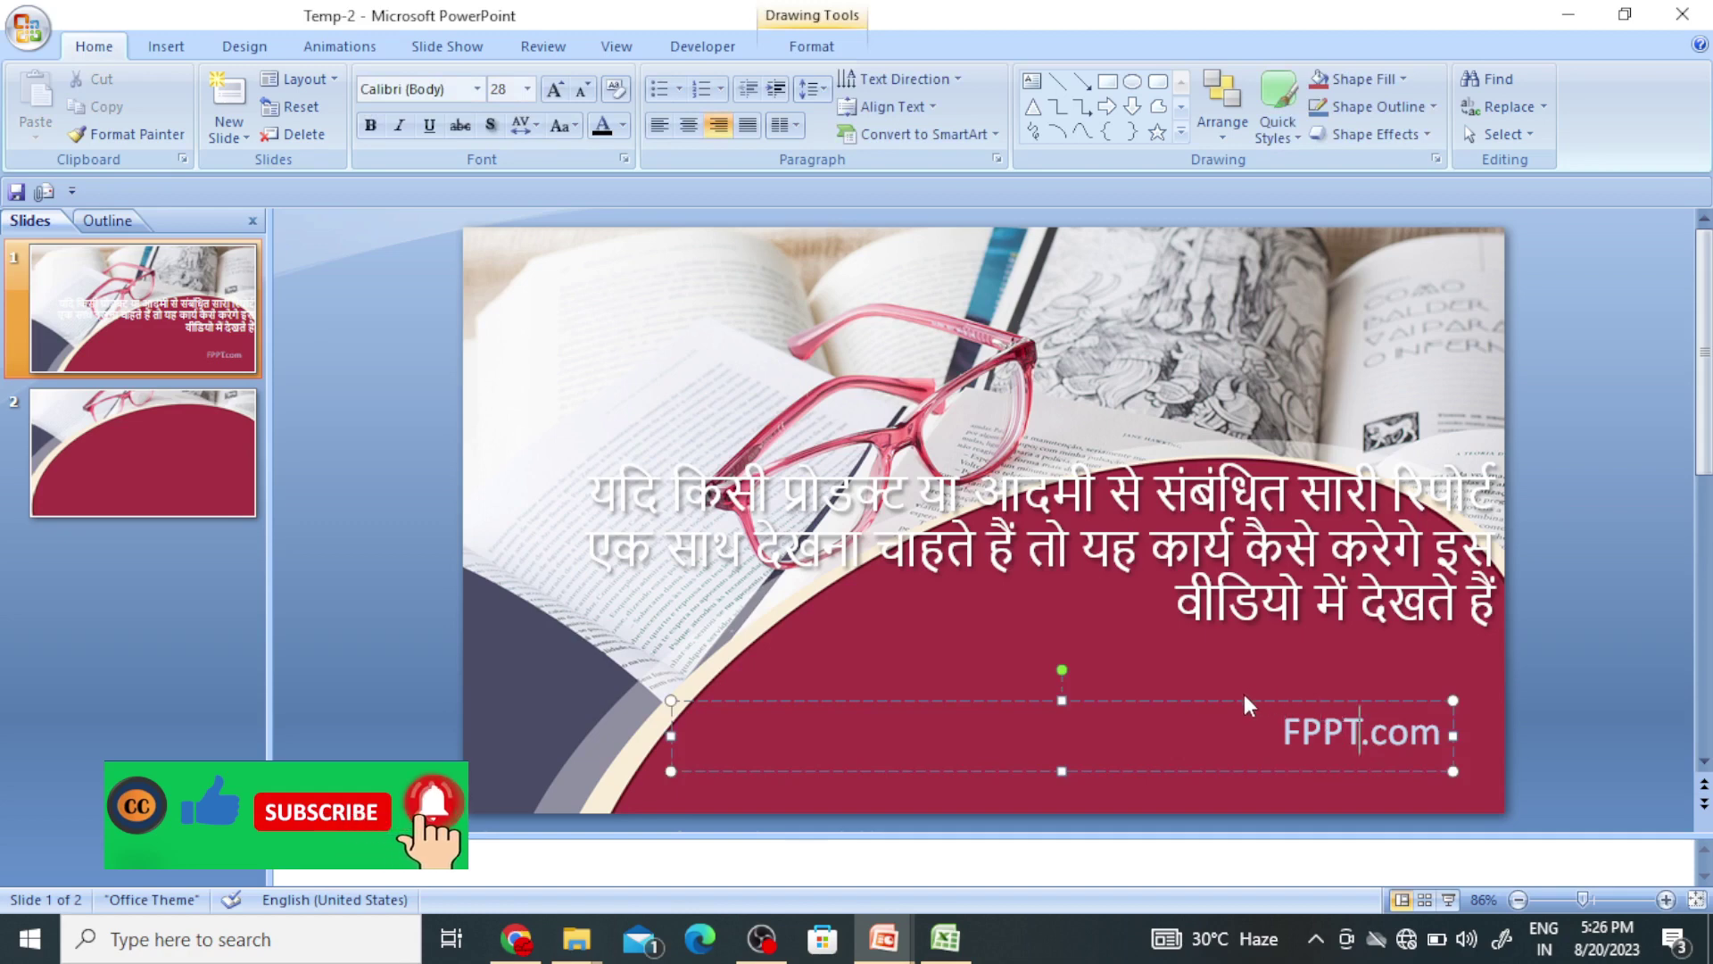
pyautogui.click(1273, 705)
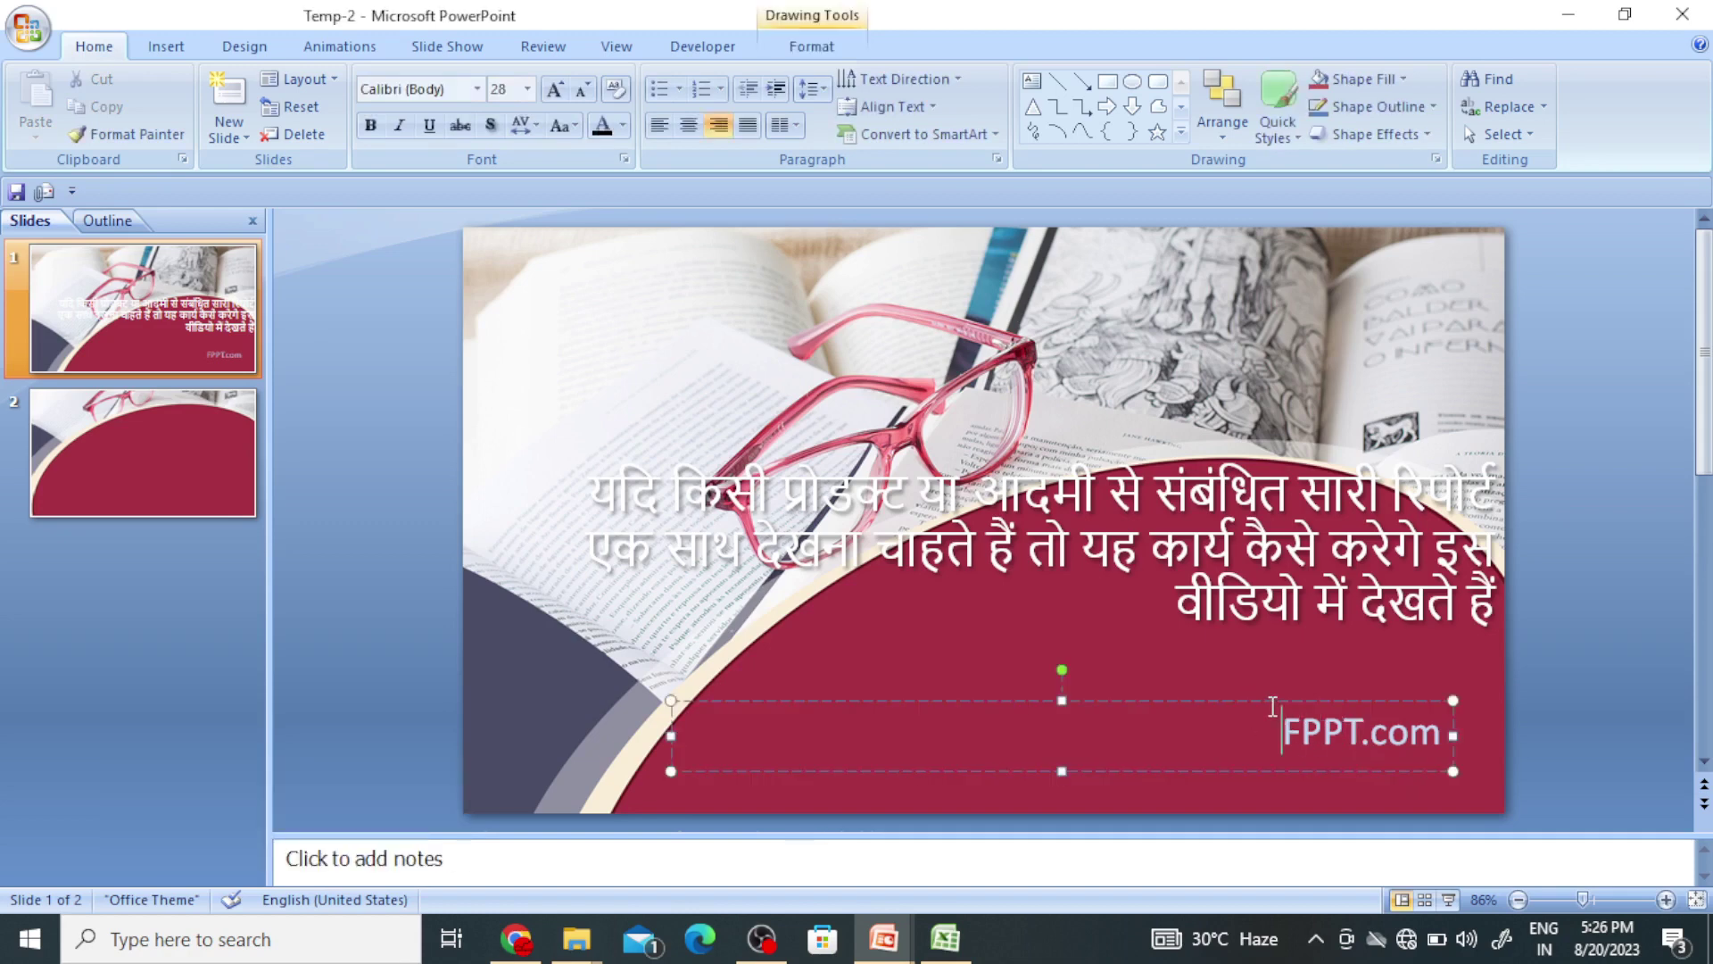
pyautogui.click(1265, 701)
pyautogui.press('Delete')
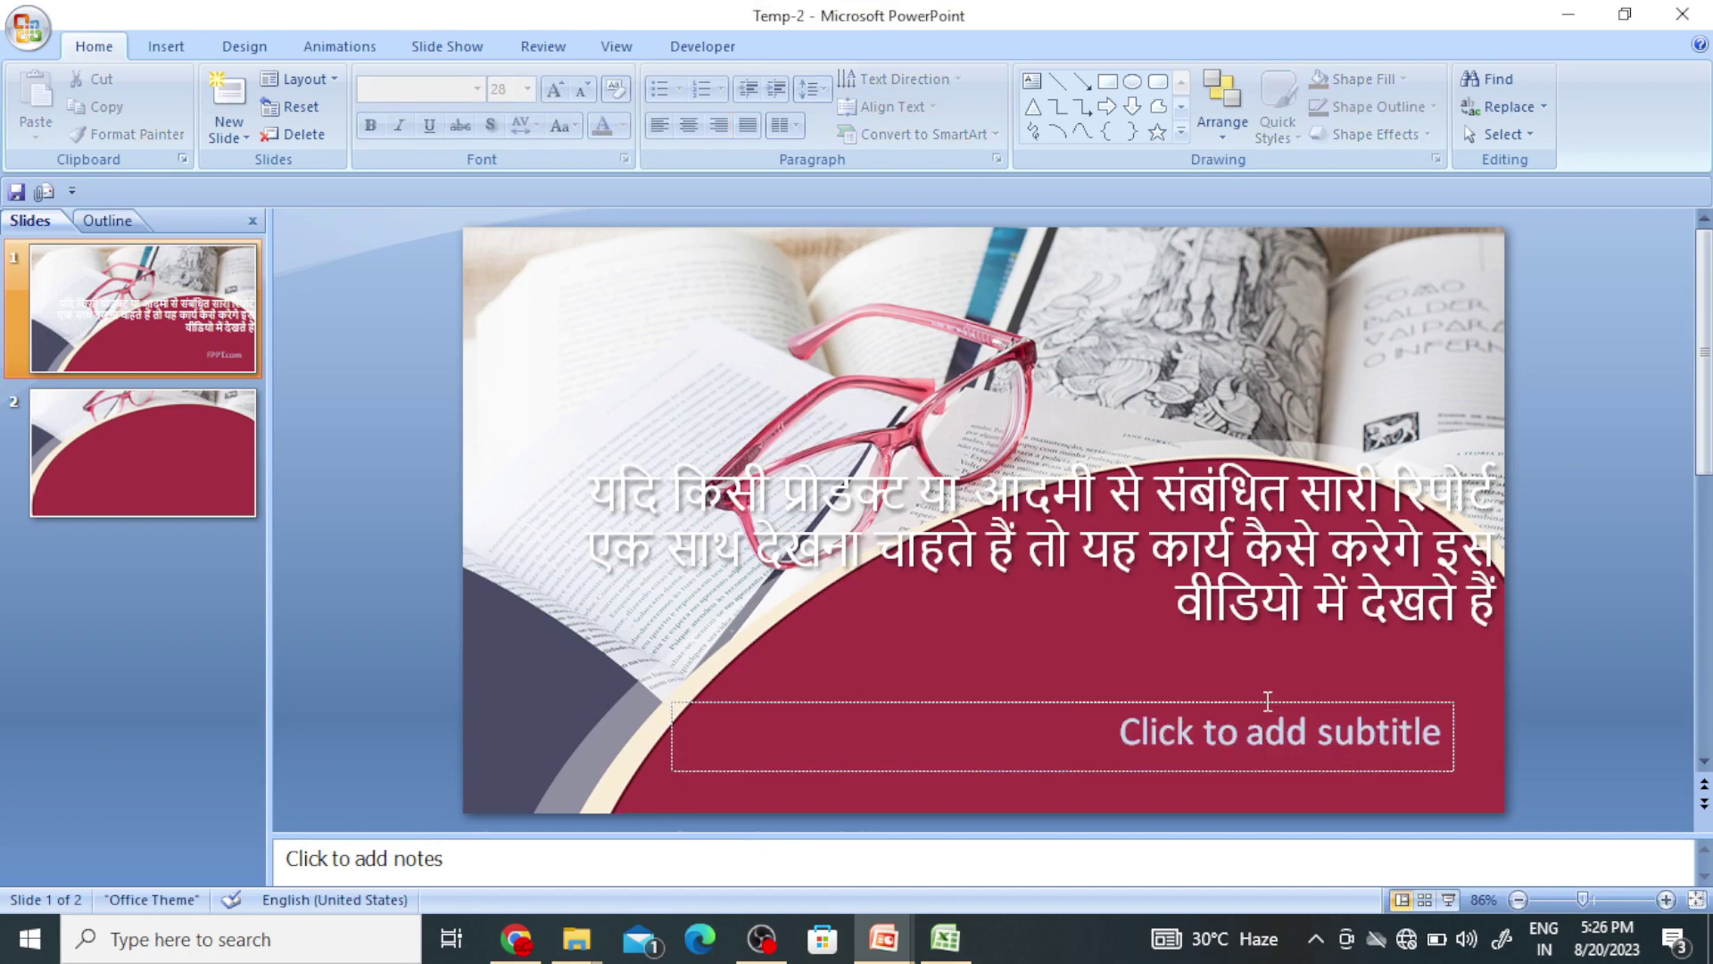
pyautogui.click(1246, 739)
pyautogui.click(1160, 825)
# Draw a text box across the upper photo area, then discard it empty
pyautogui.click(1031, 81)
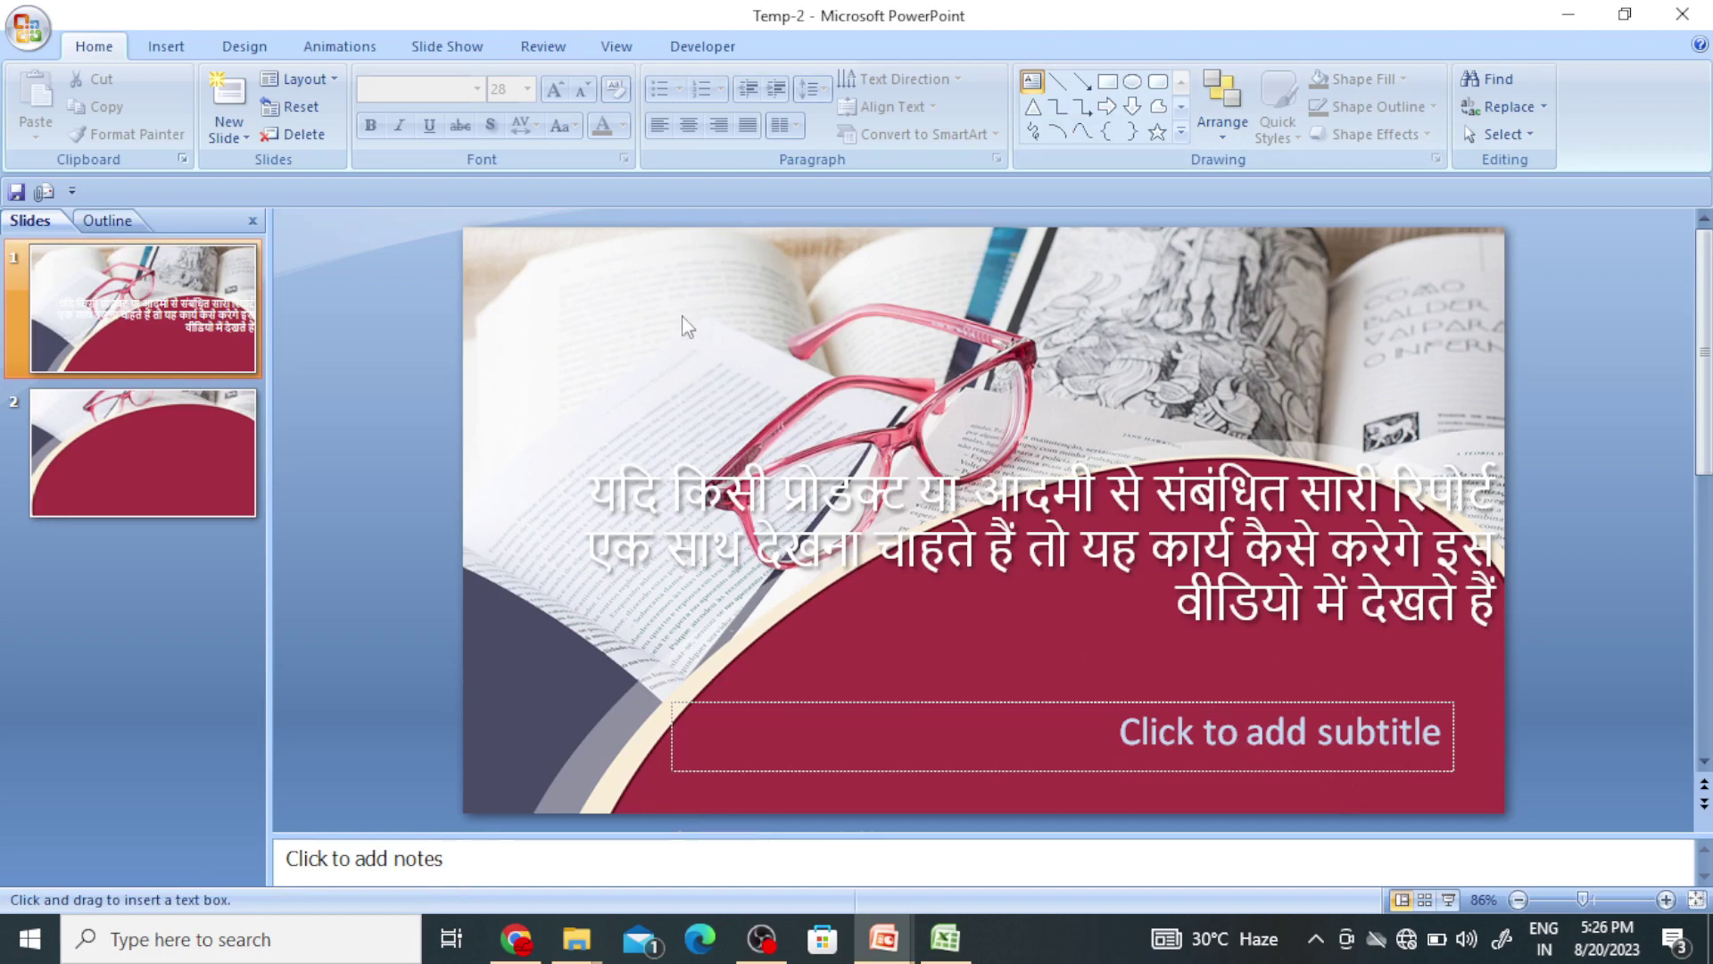
pyautogui.moveTo(682, 309); pyautogui.dragTo(1453, 460)
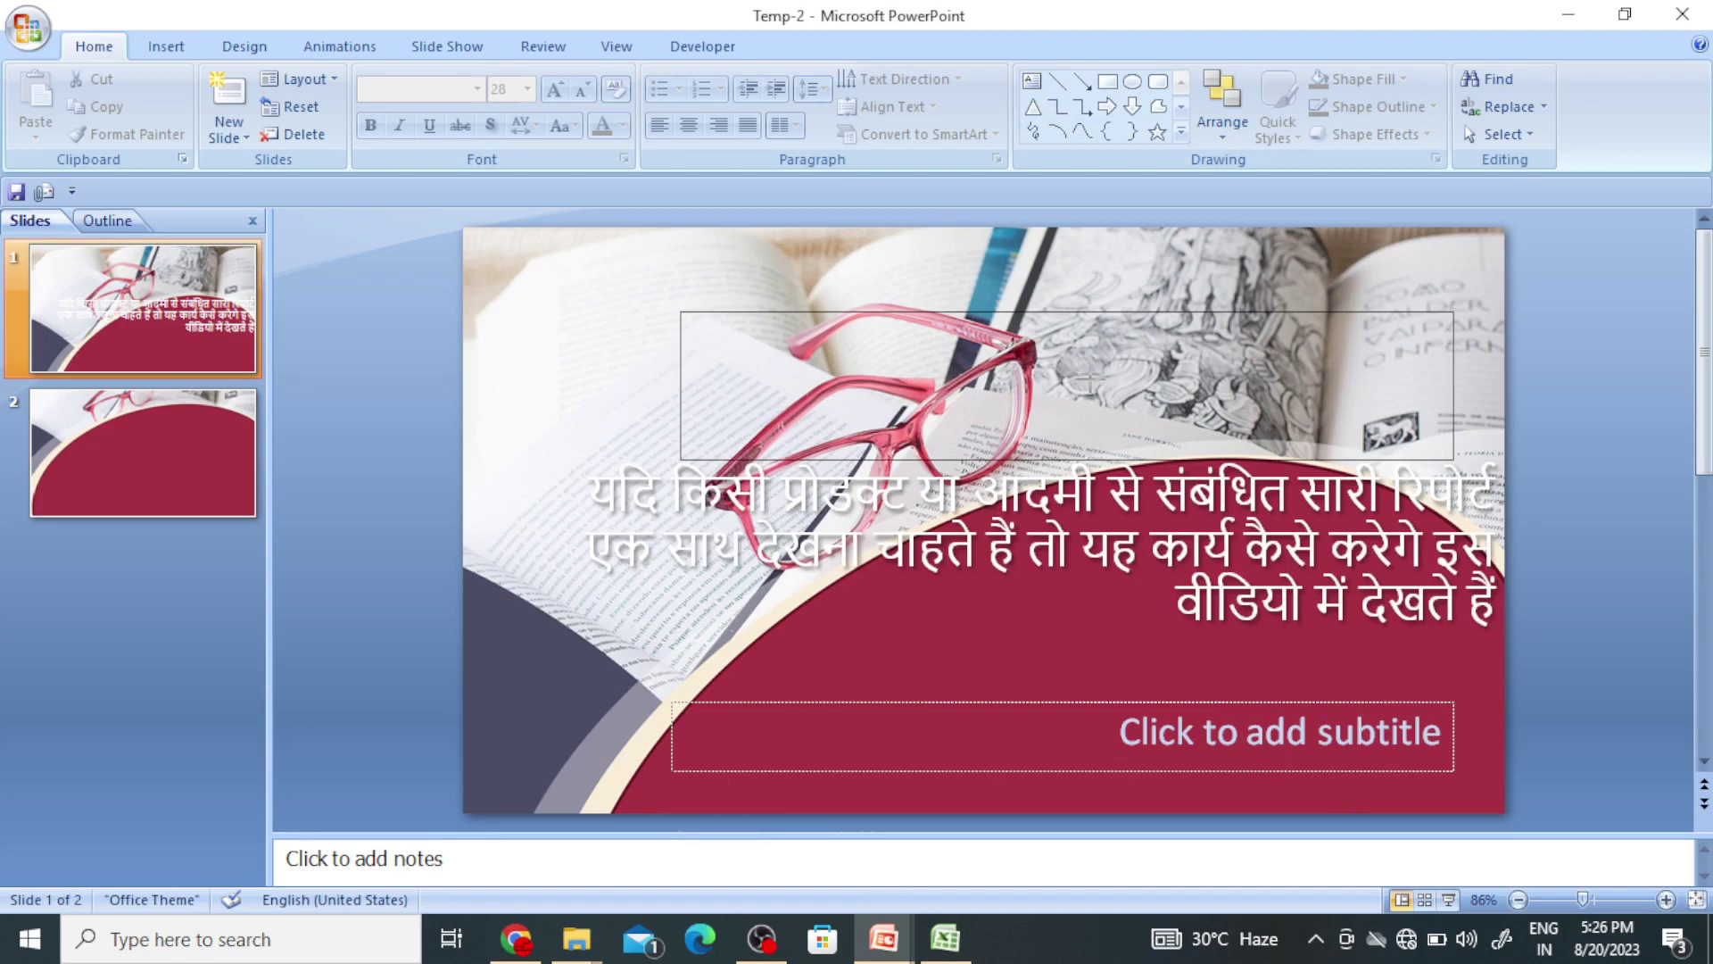
pyautogui.click(1050, 450)
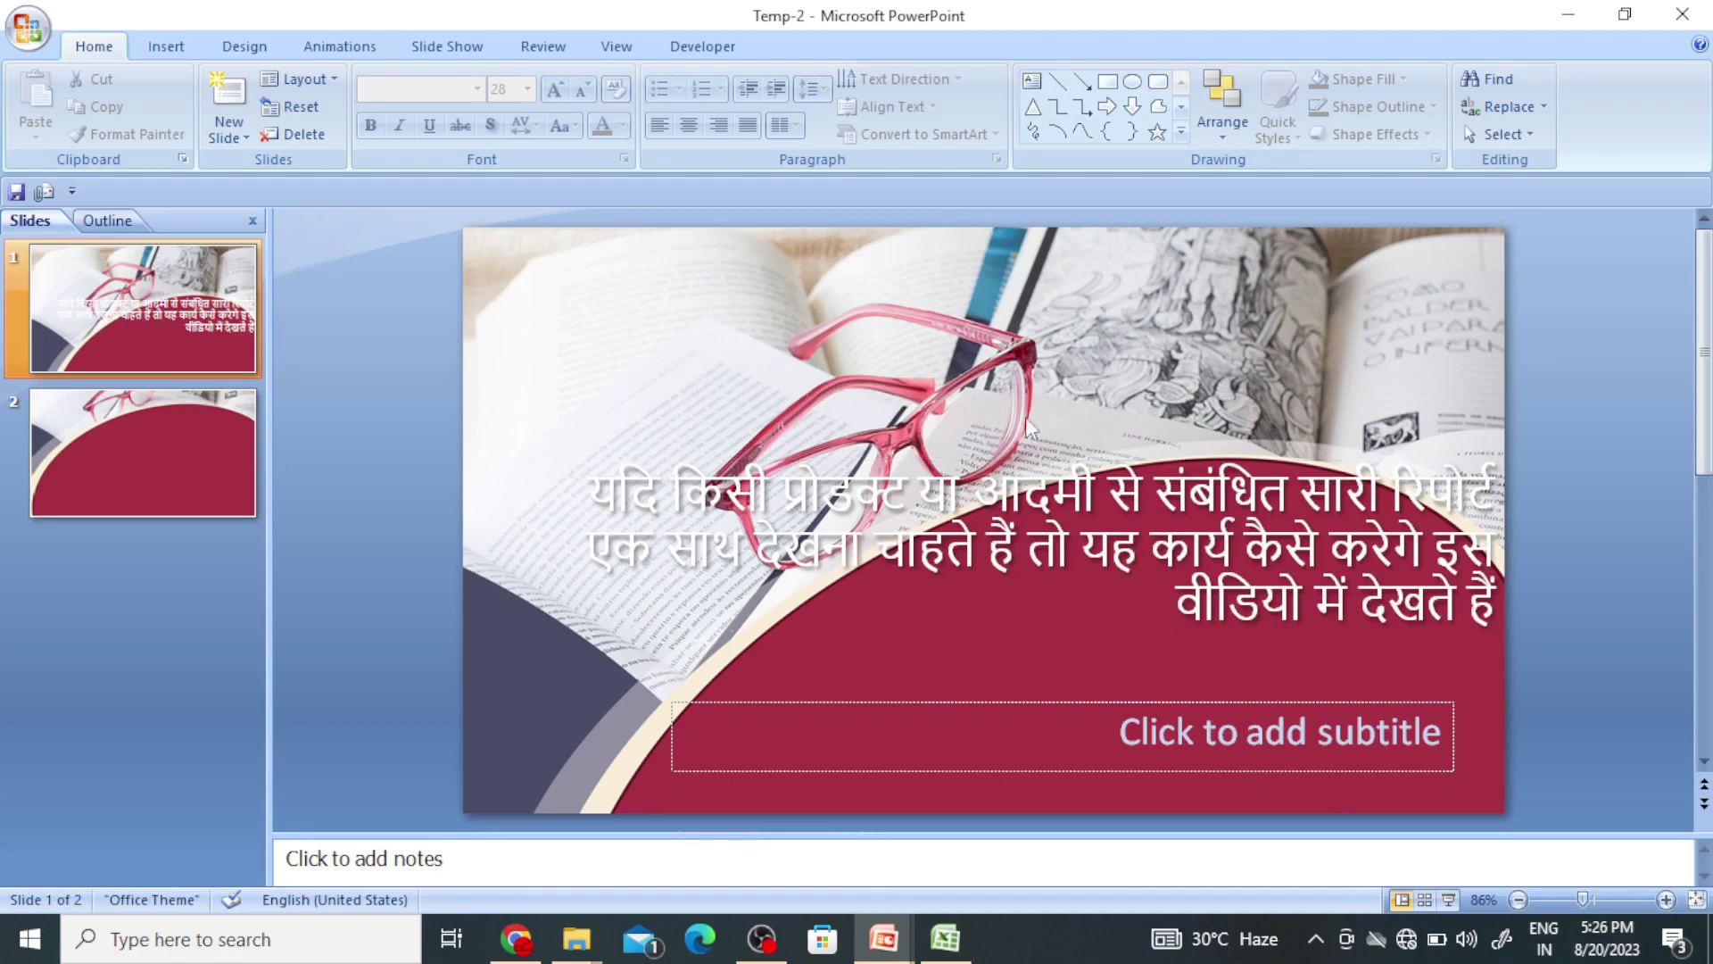
pyautogui.click(246, 141)
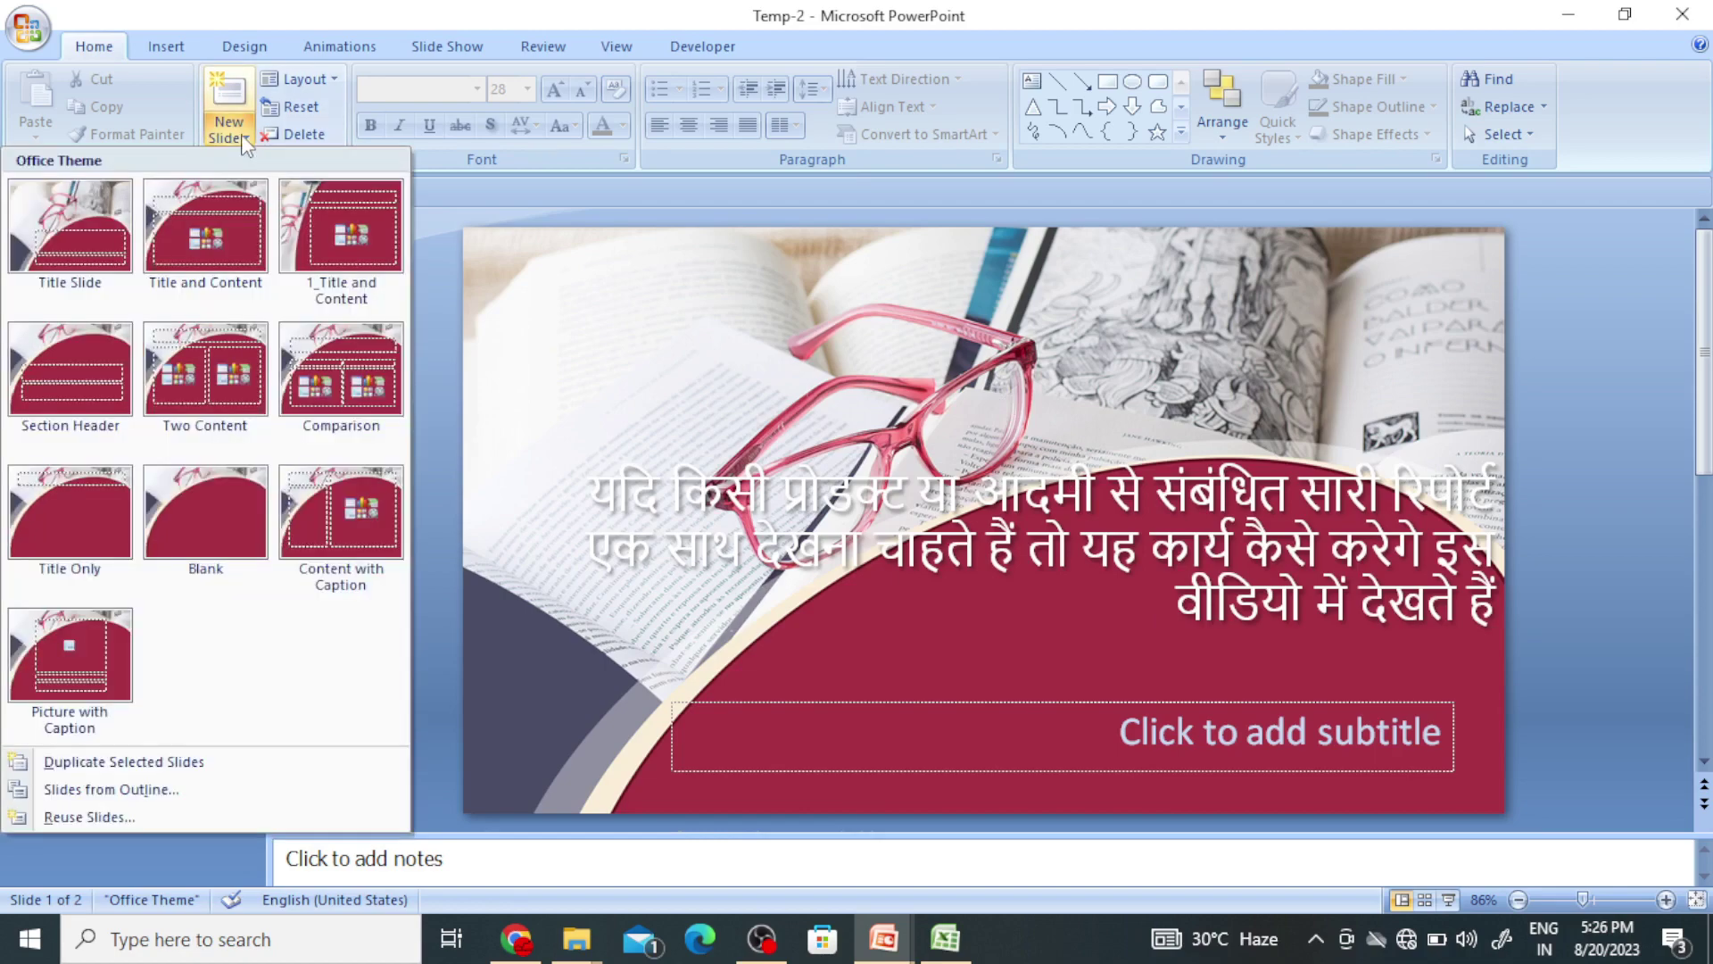
# Insert a Title Slide layout slide as slide 2 and select its title placeholder
pyautogui.click(89, 207)
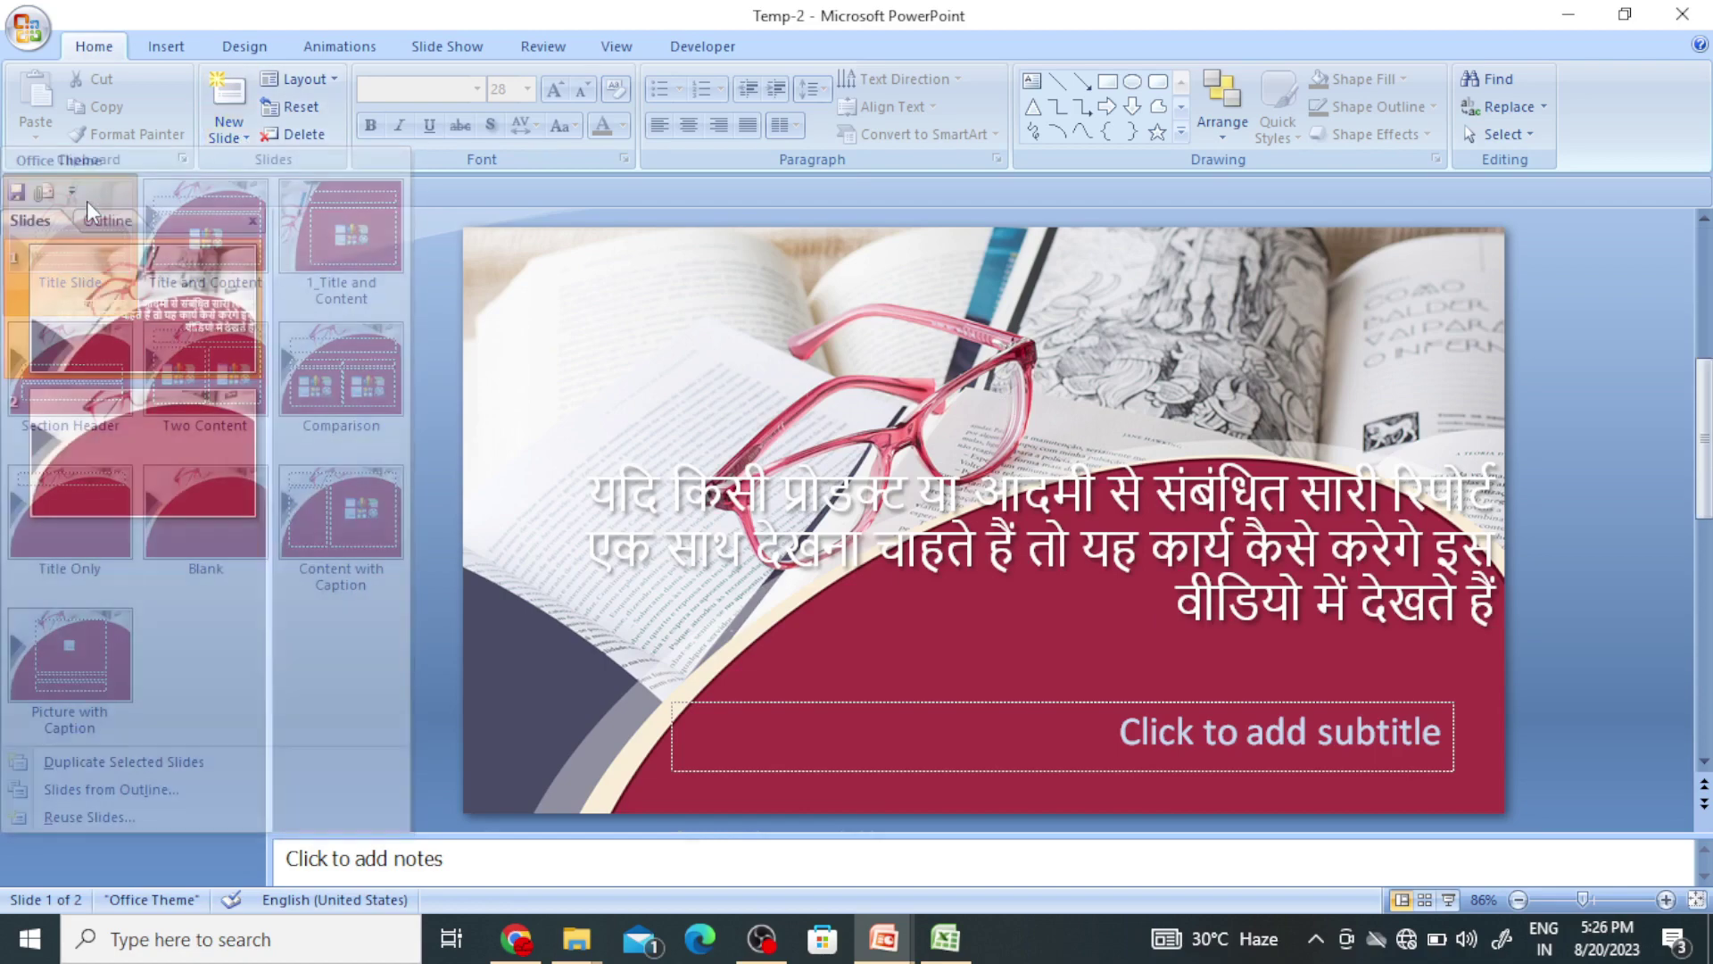
pyautogui.click(1018, 597)
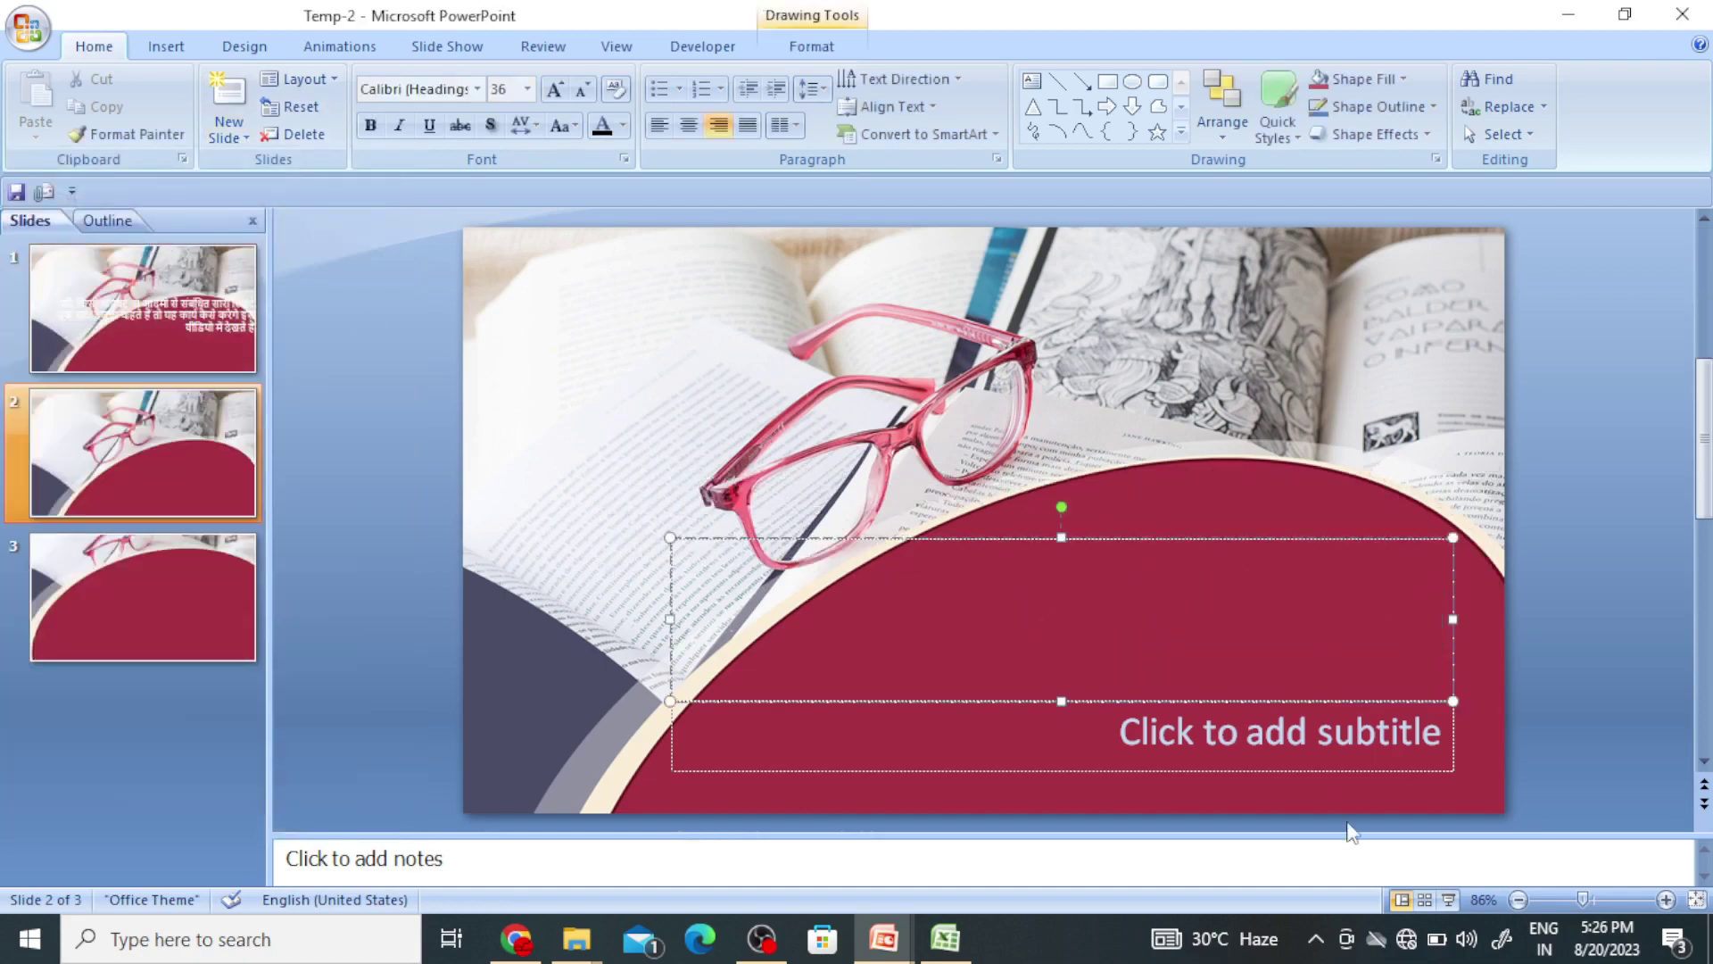
pyautogui.click(1132, 253)
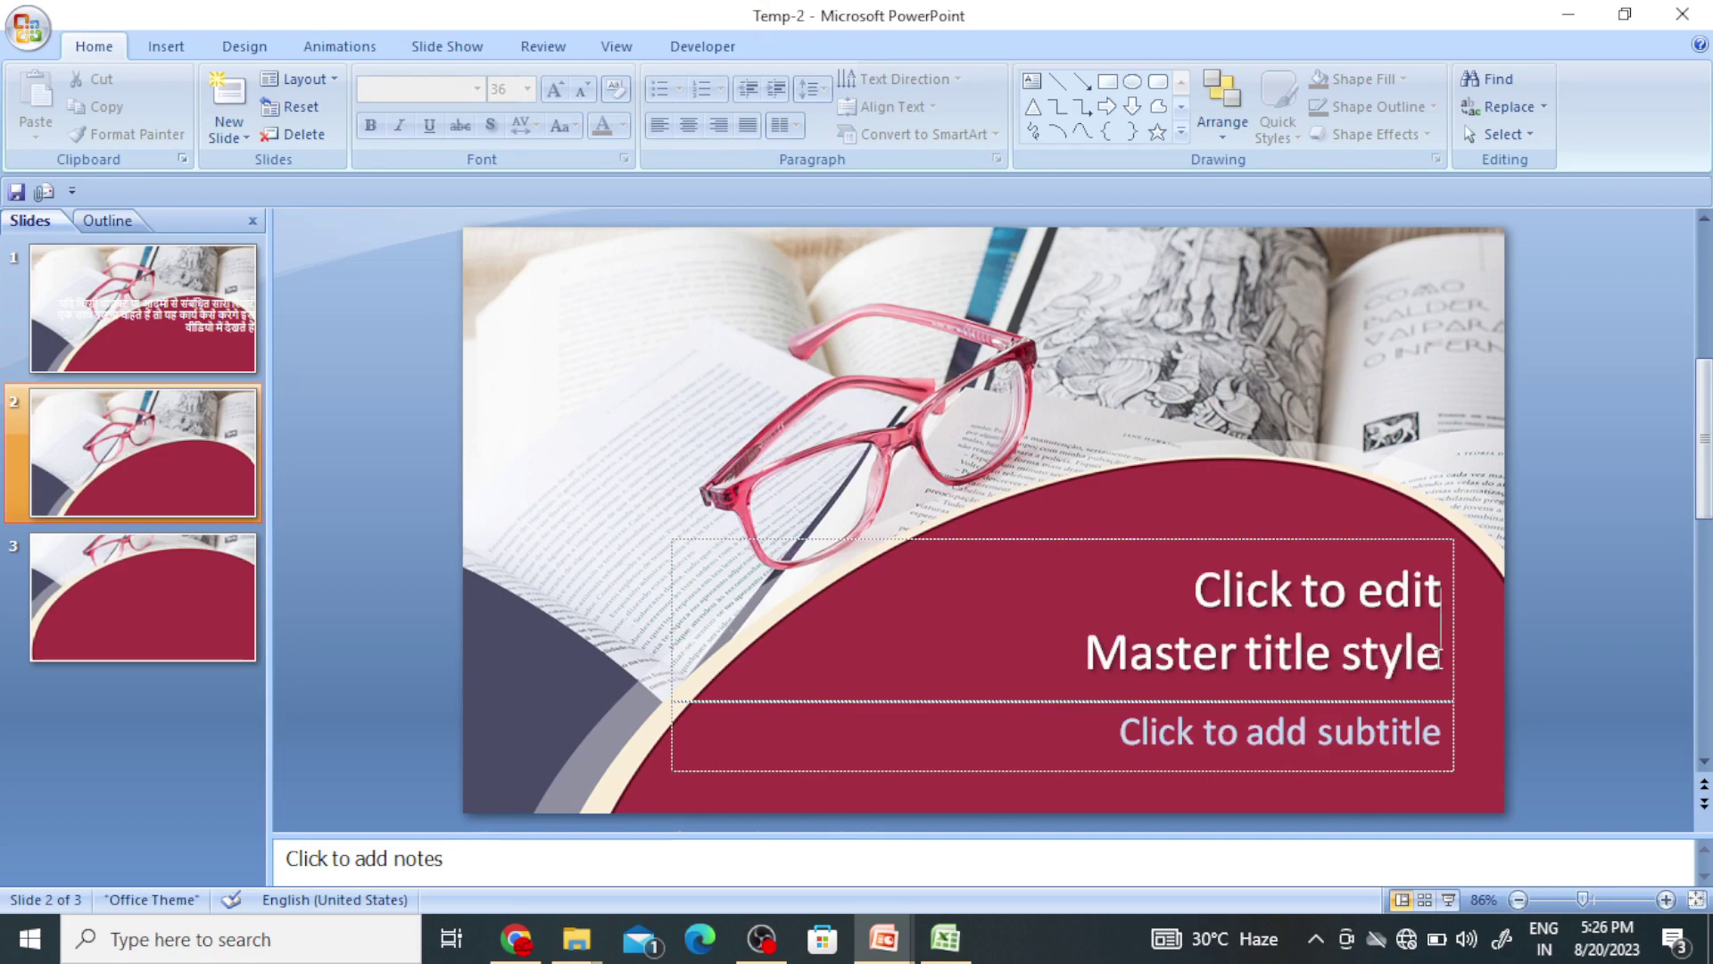
pyautogui.click(1439, 656)
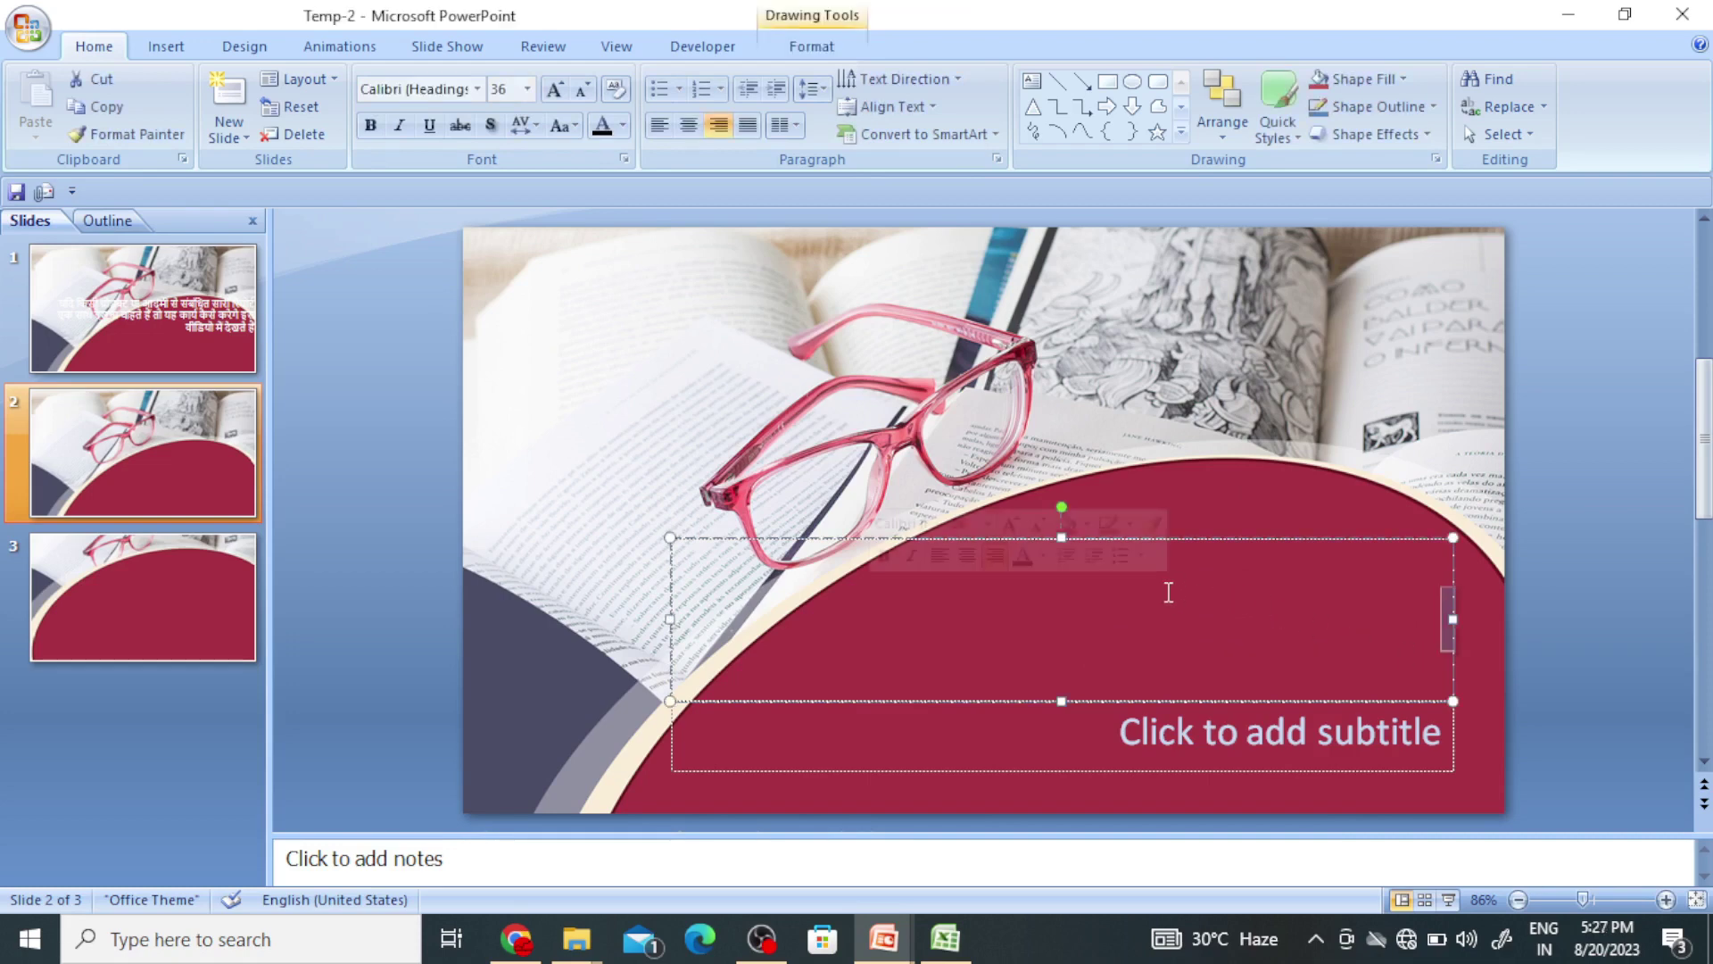
# Type the title 'Micro Soft' on slide 2
pyautogui.write('Micros')
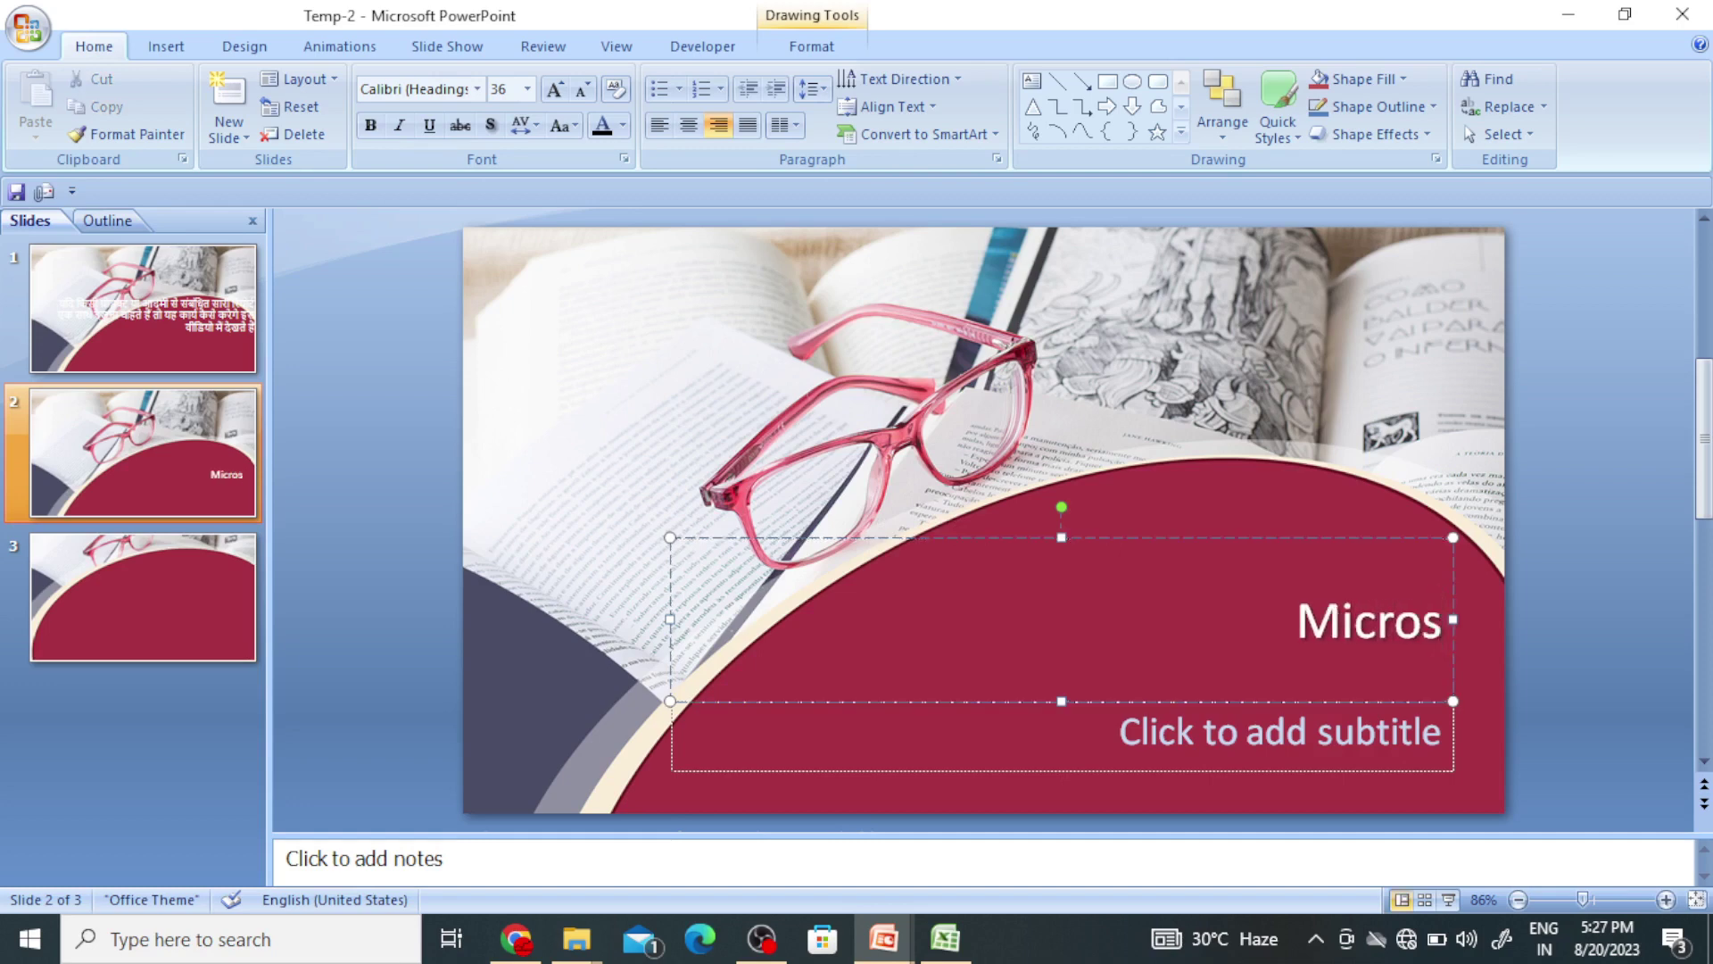
pyautogui.press('BackSpace')
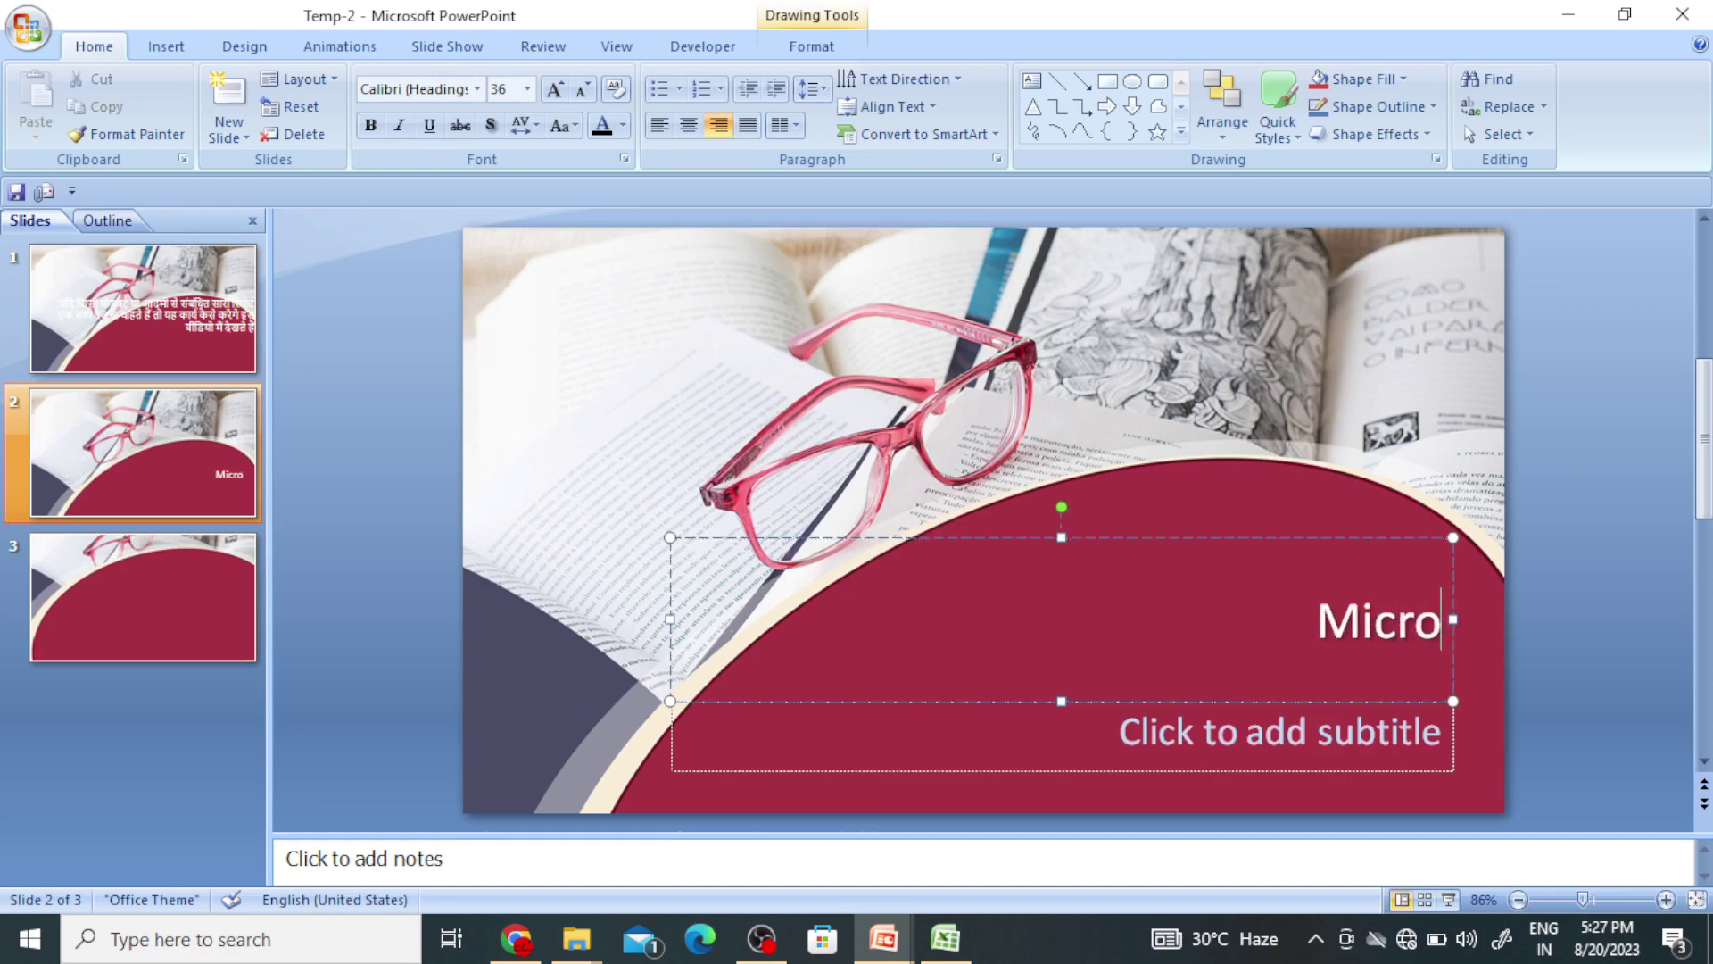
pyautogui.write(' So')
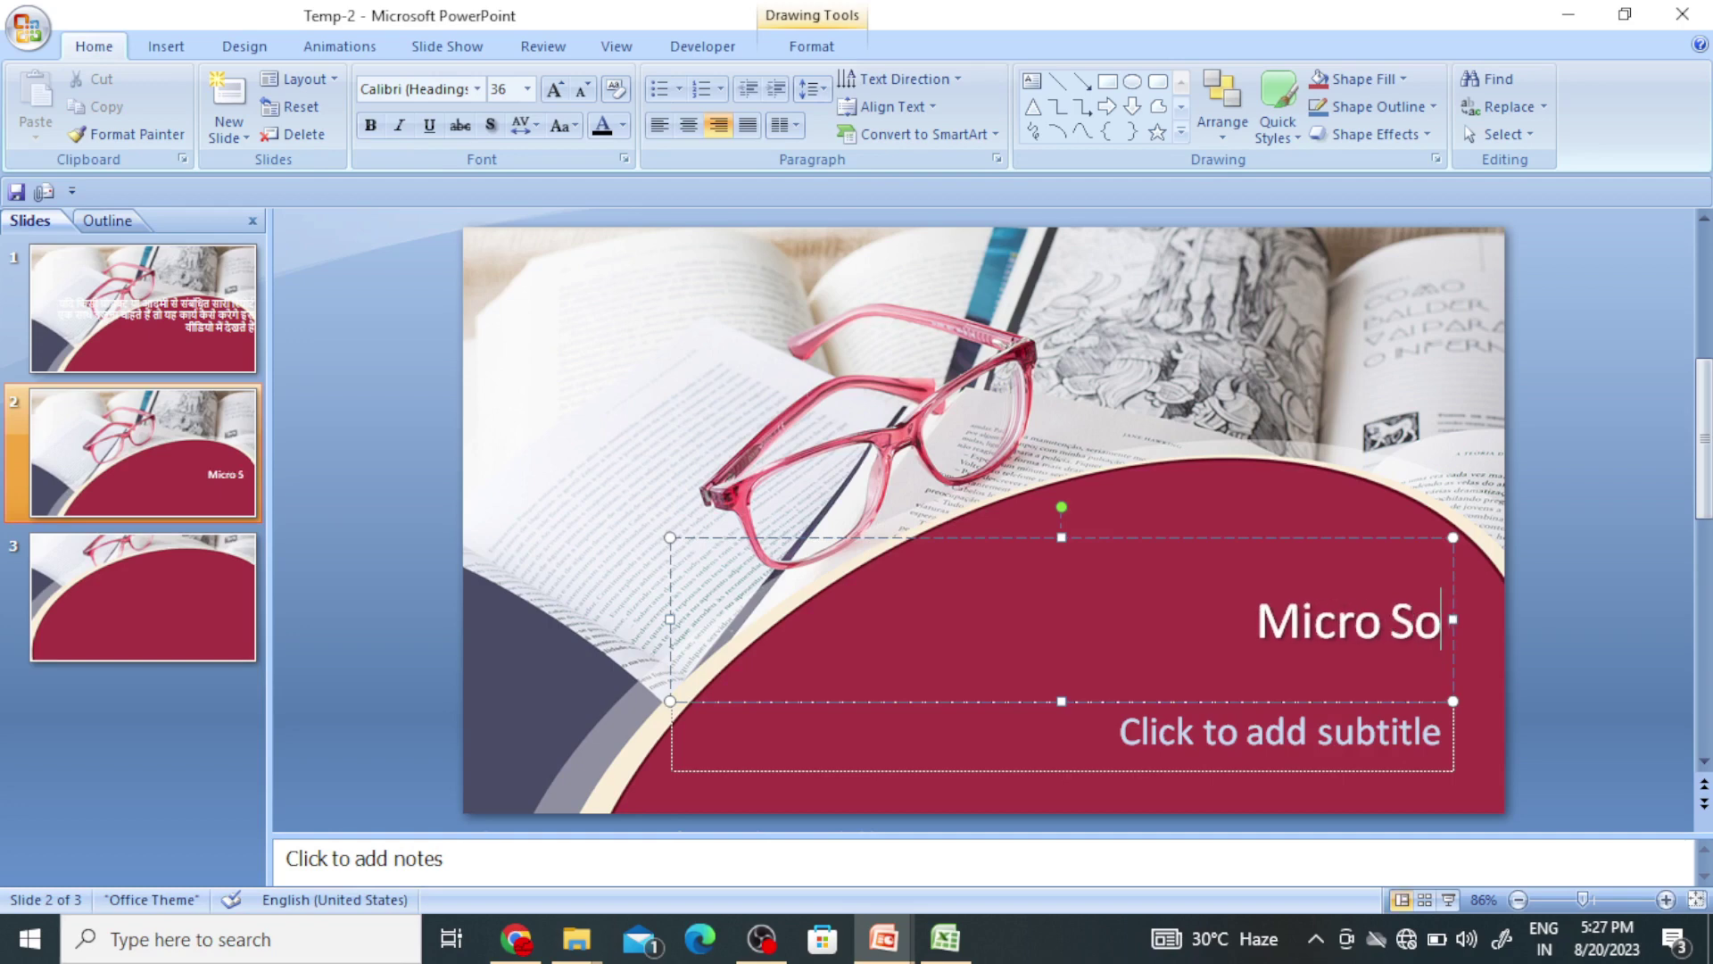
pyautogui.write('ft')
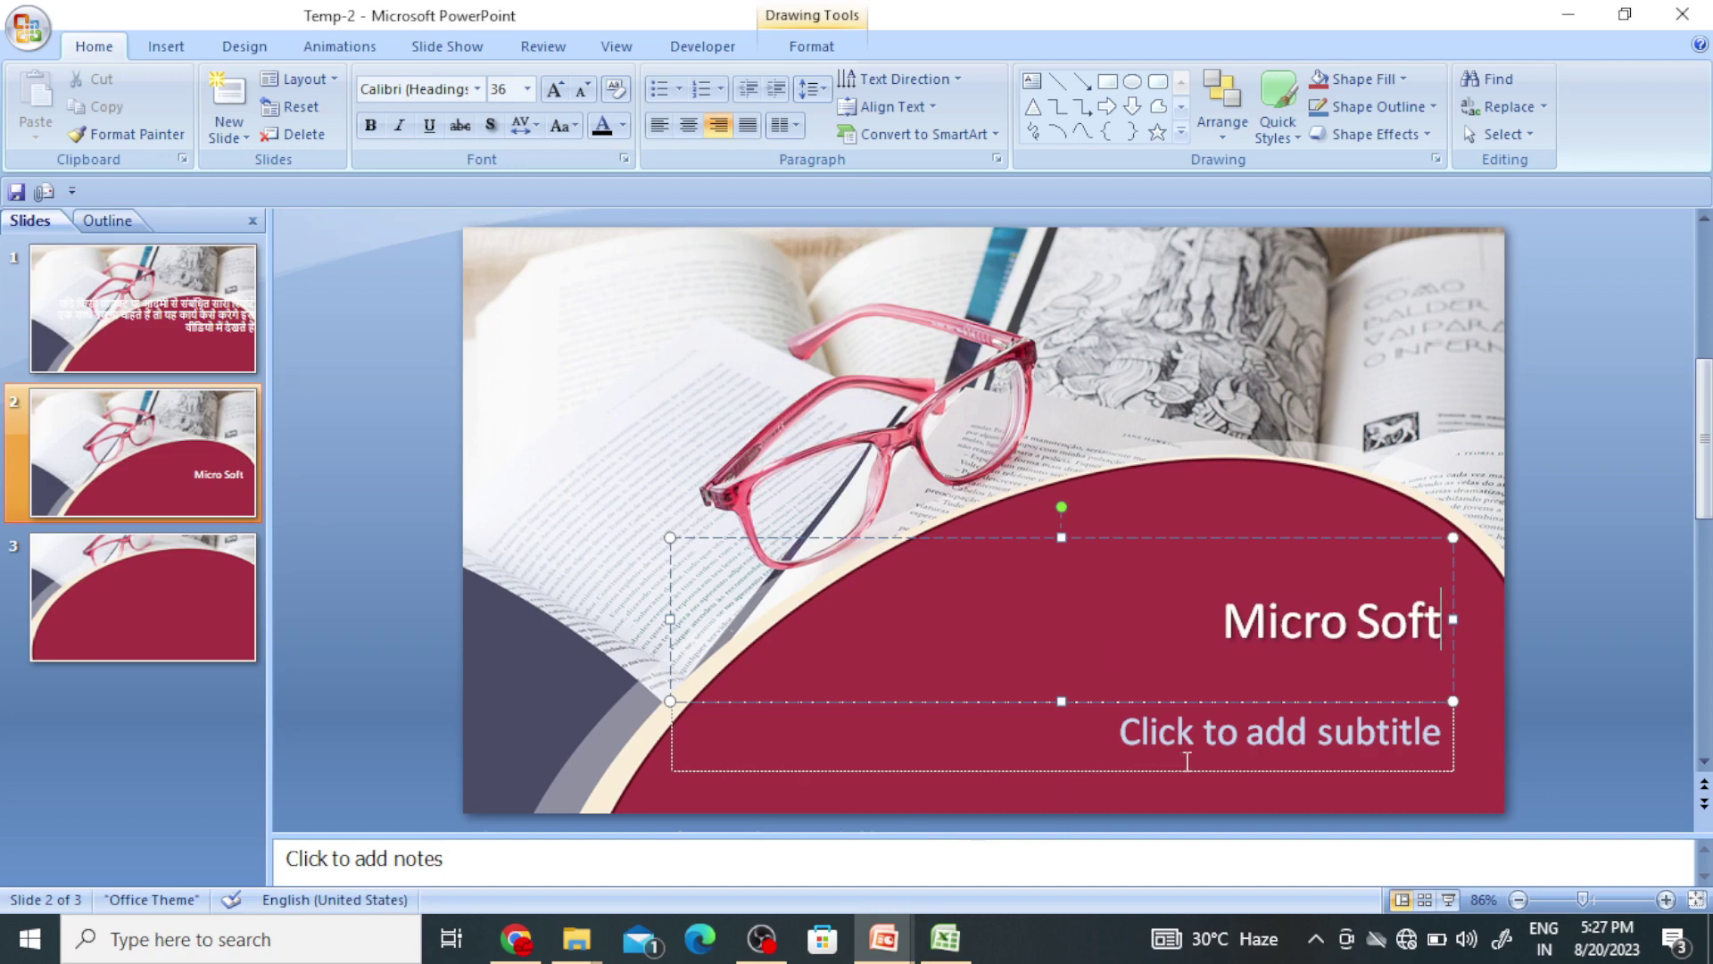
# Reposition the Micro Soft title box onto the maroon curve
pyautogui.moveTo(1006, 539); pyautogui.dragTo(945, 340)
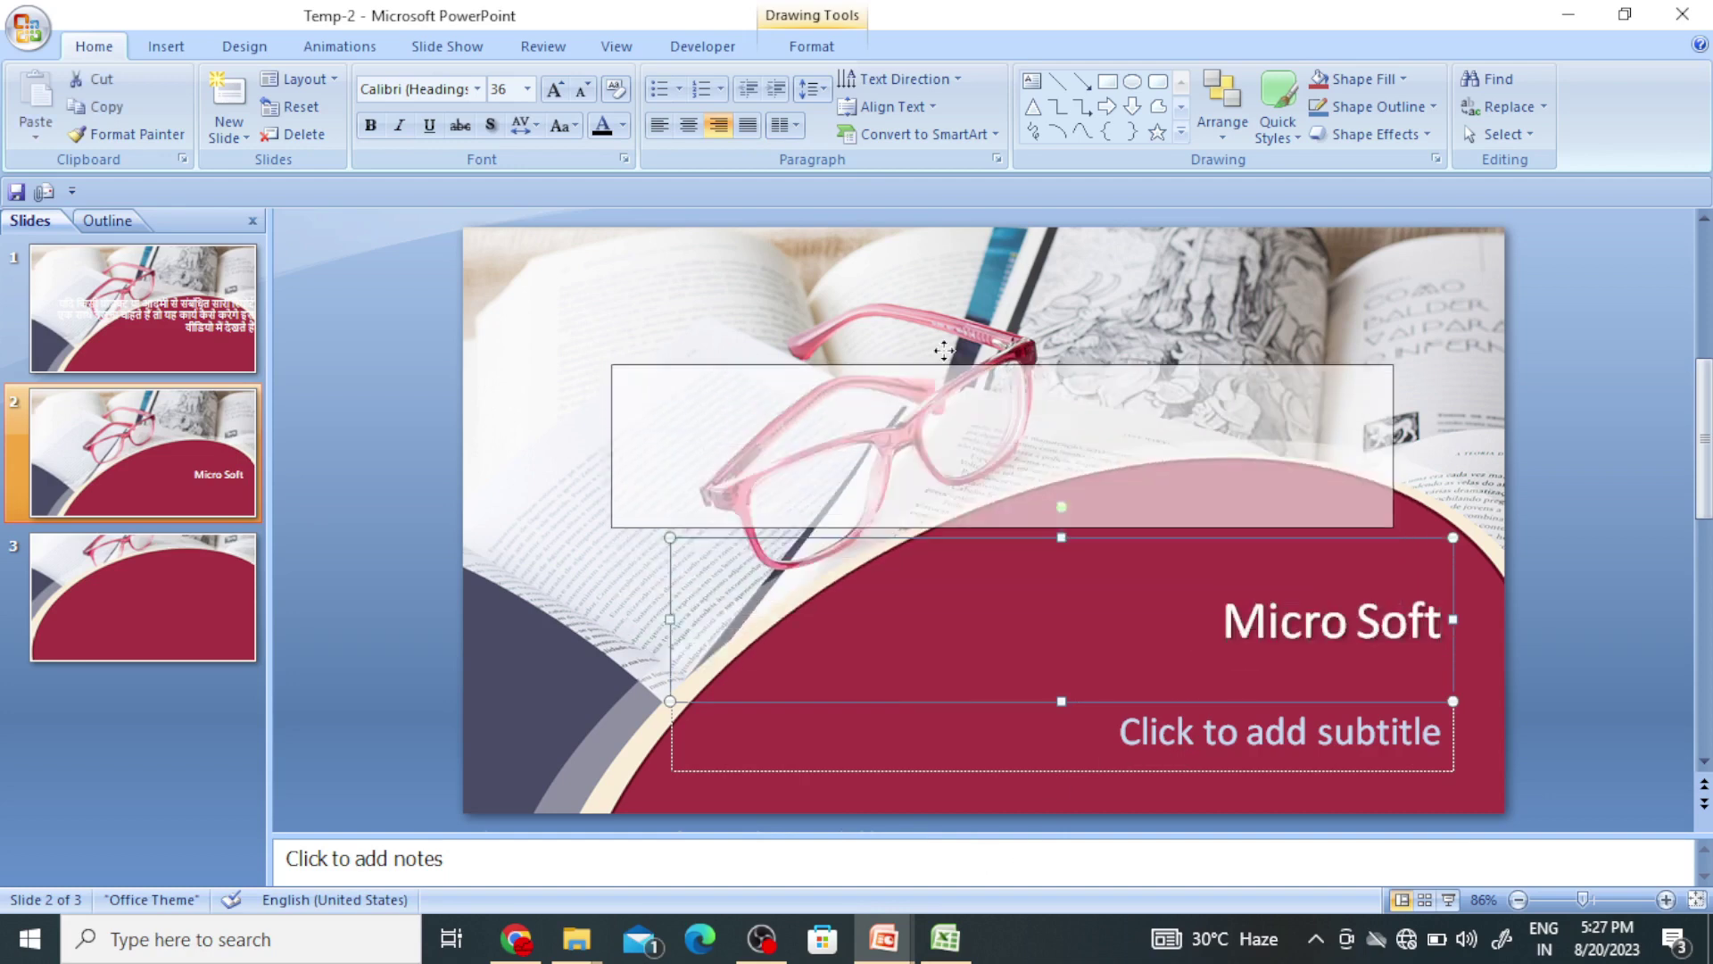
pyautogui.click(1127, 705)
pyautogui.click(1090, 500)
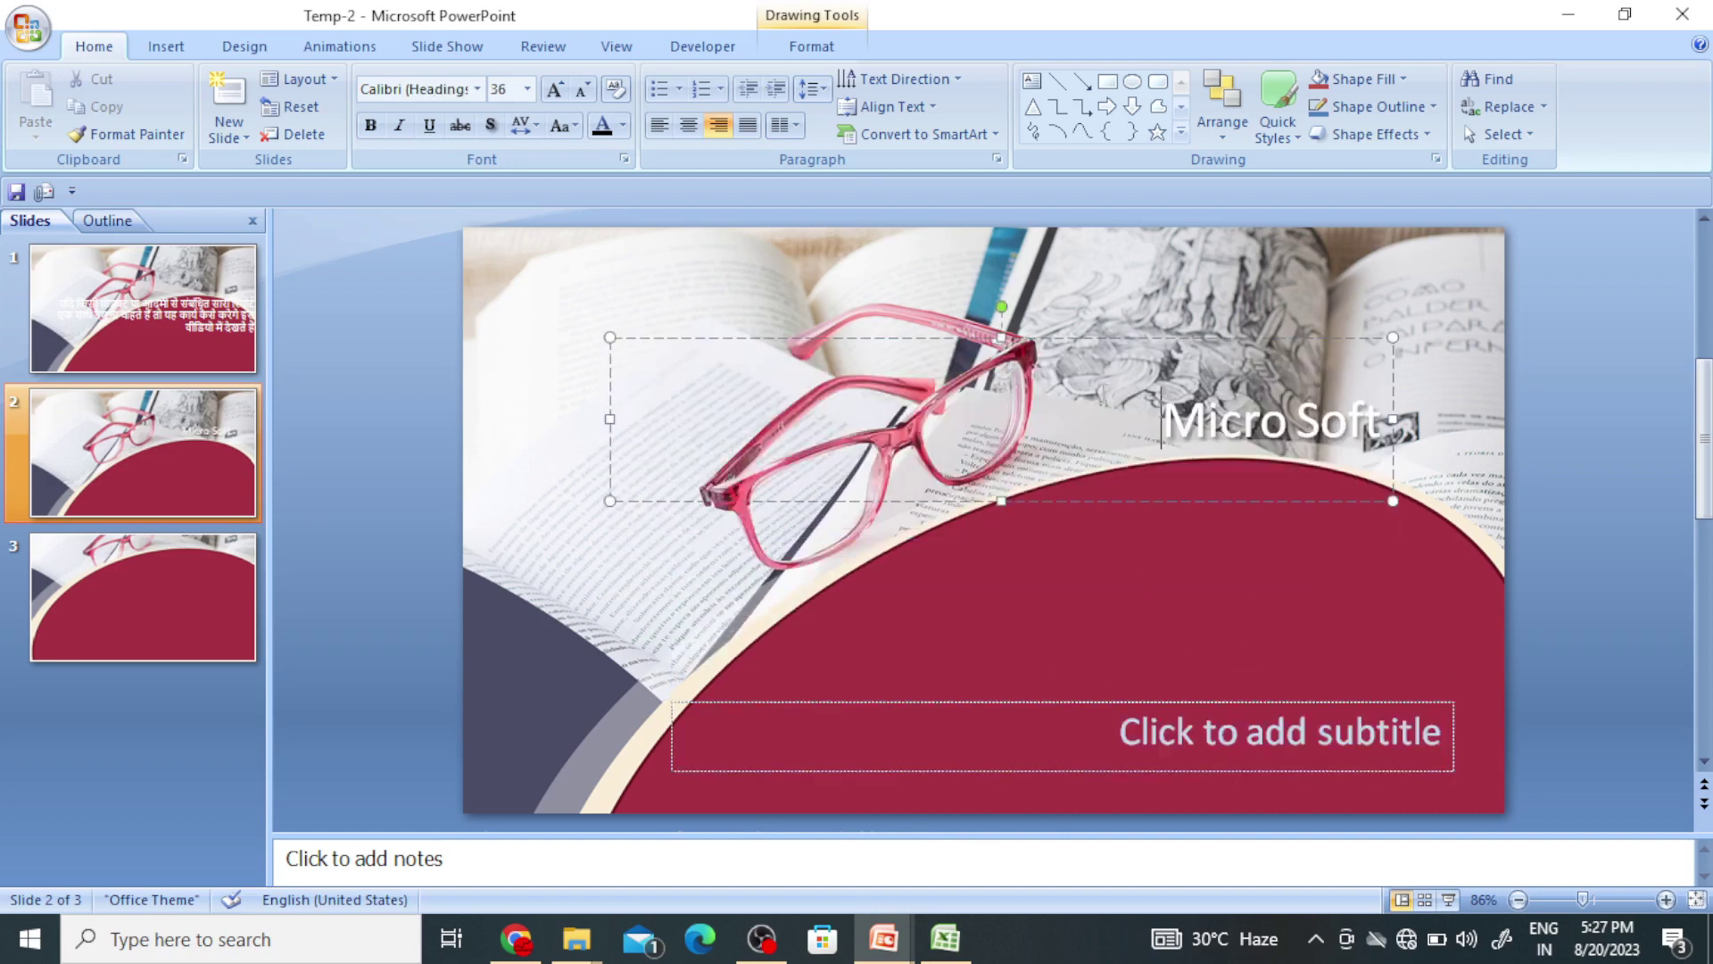
pyautogui.moveTo(1091, 500); pyautogui.dragTo(1133, 603)
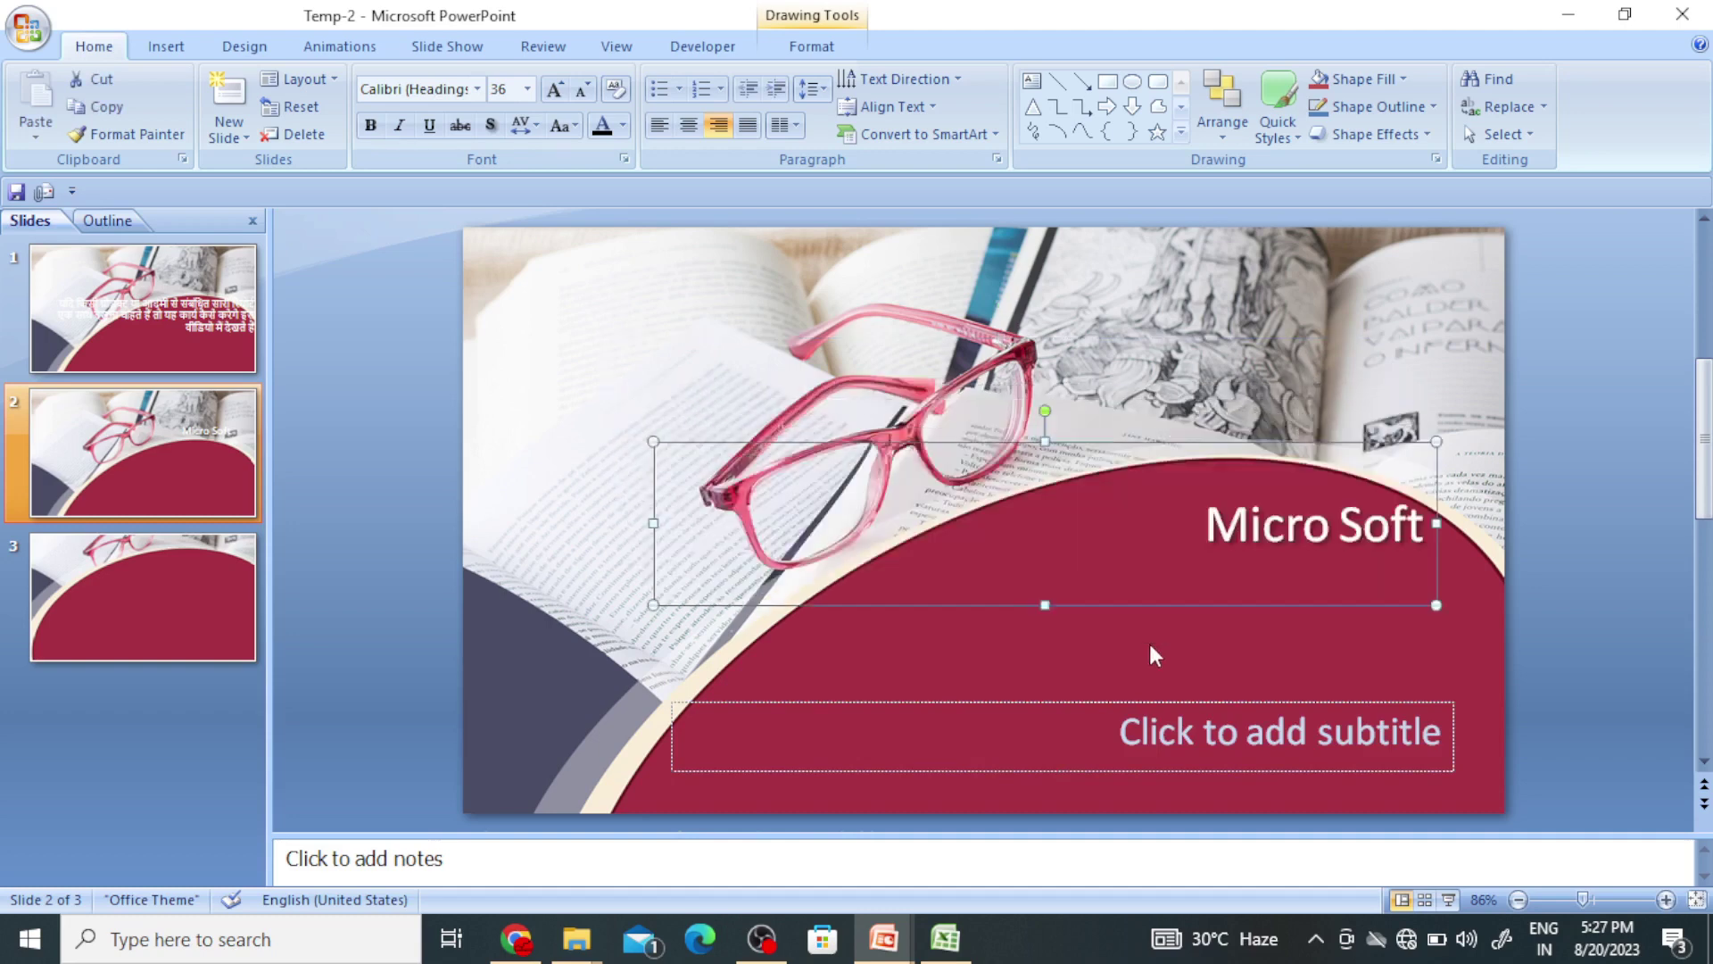
pyautogui.click(1187, 749)
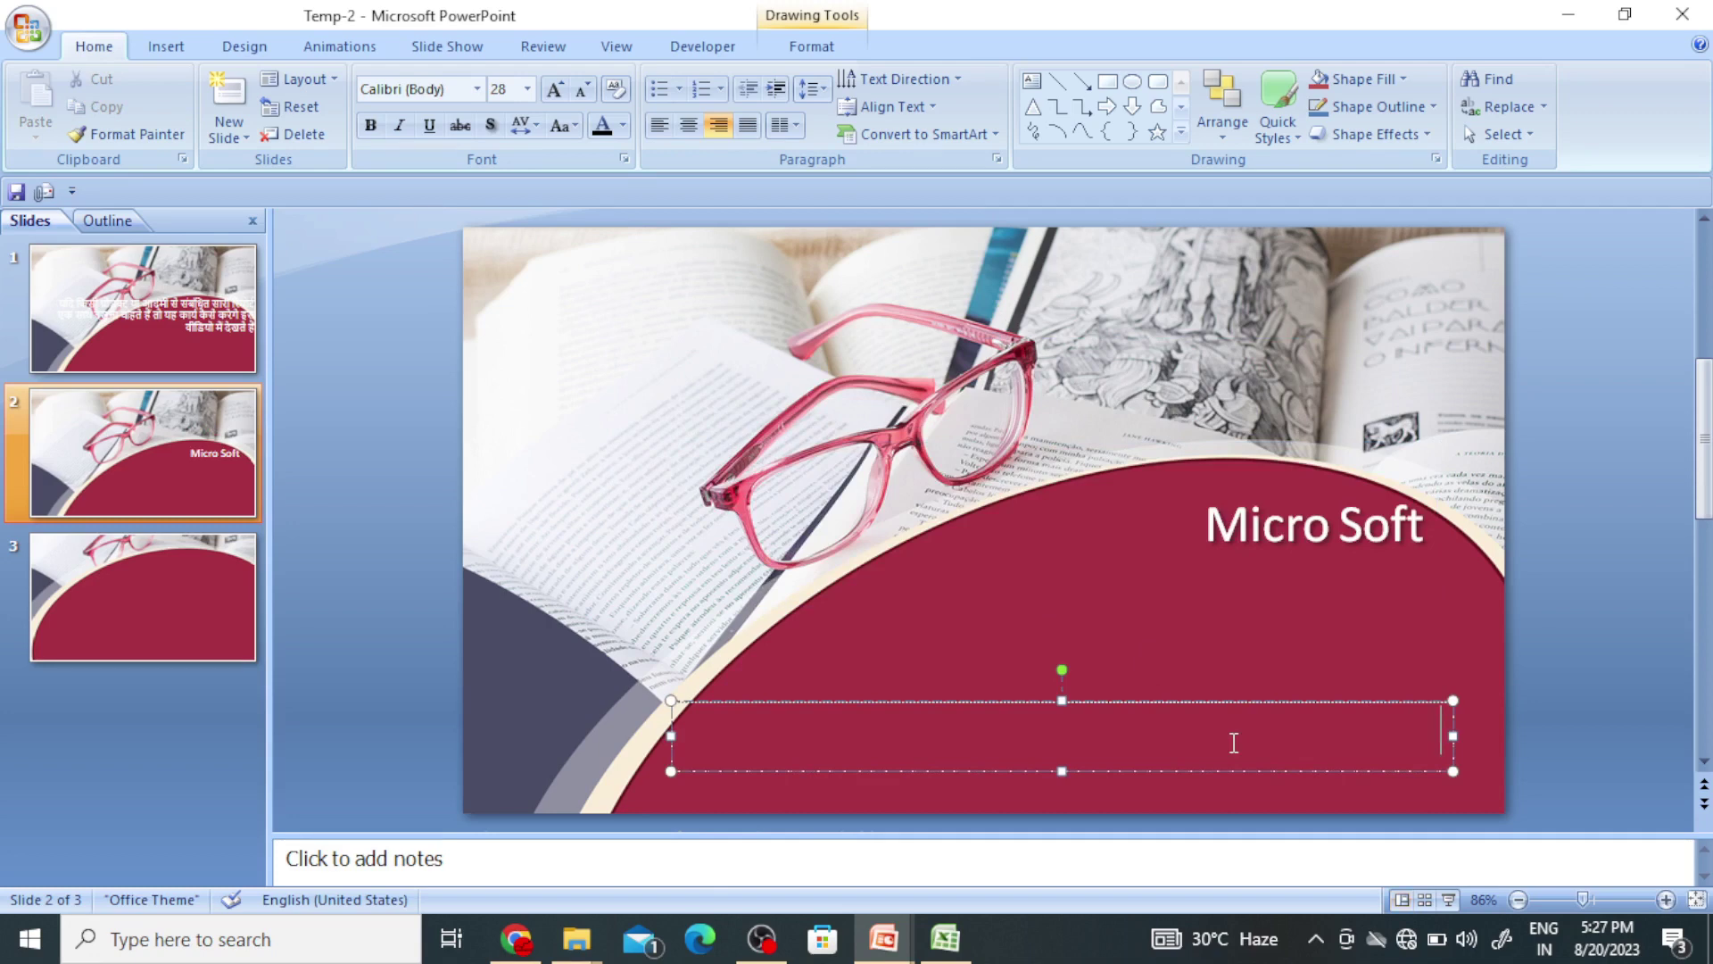
pyautogui.write('MS power ')
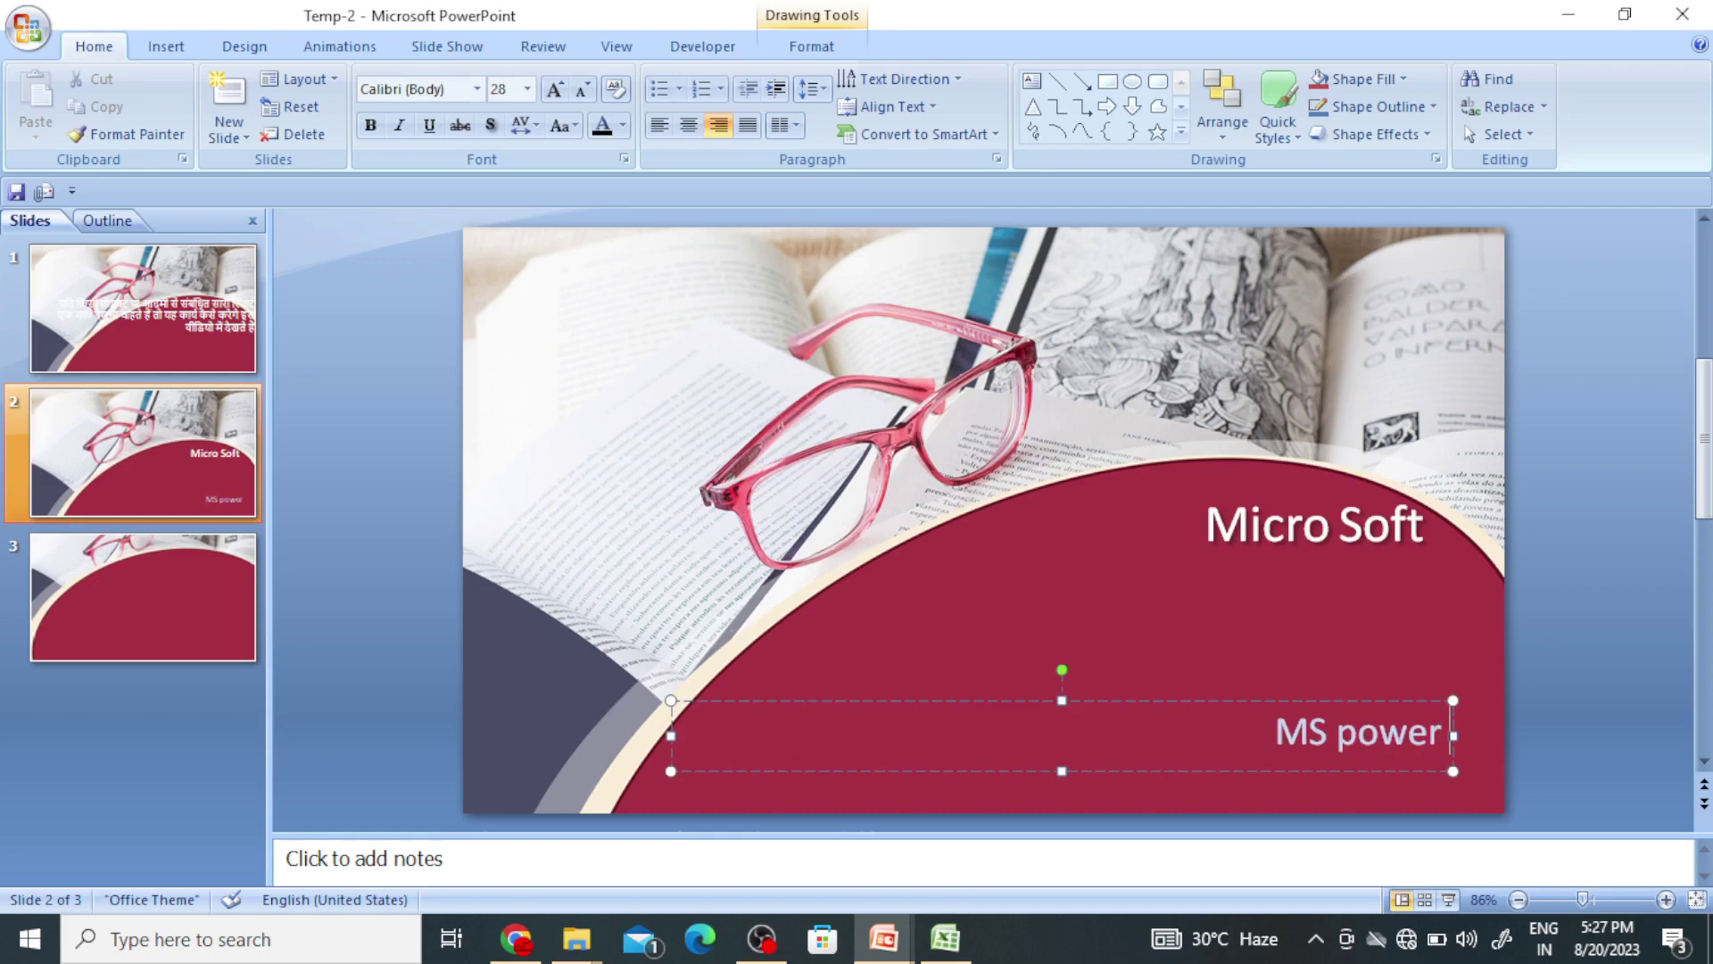
pyautogui.write('point')
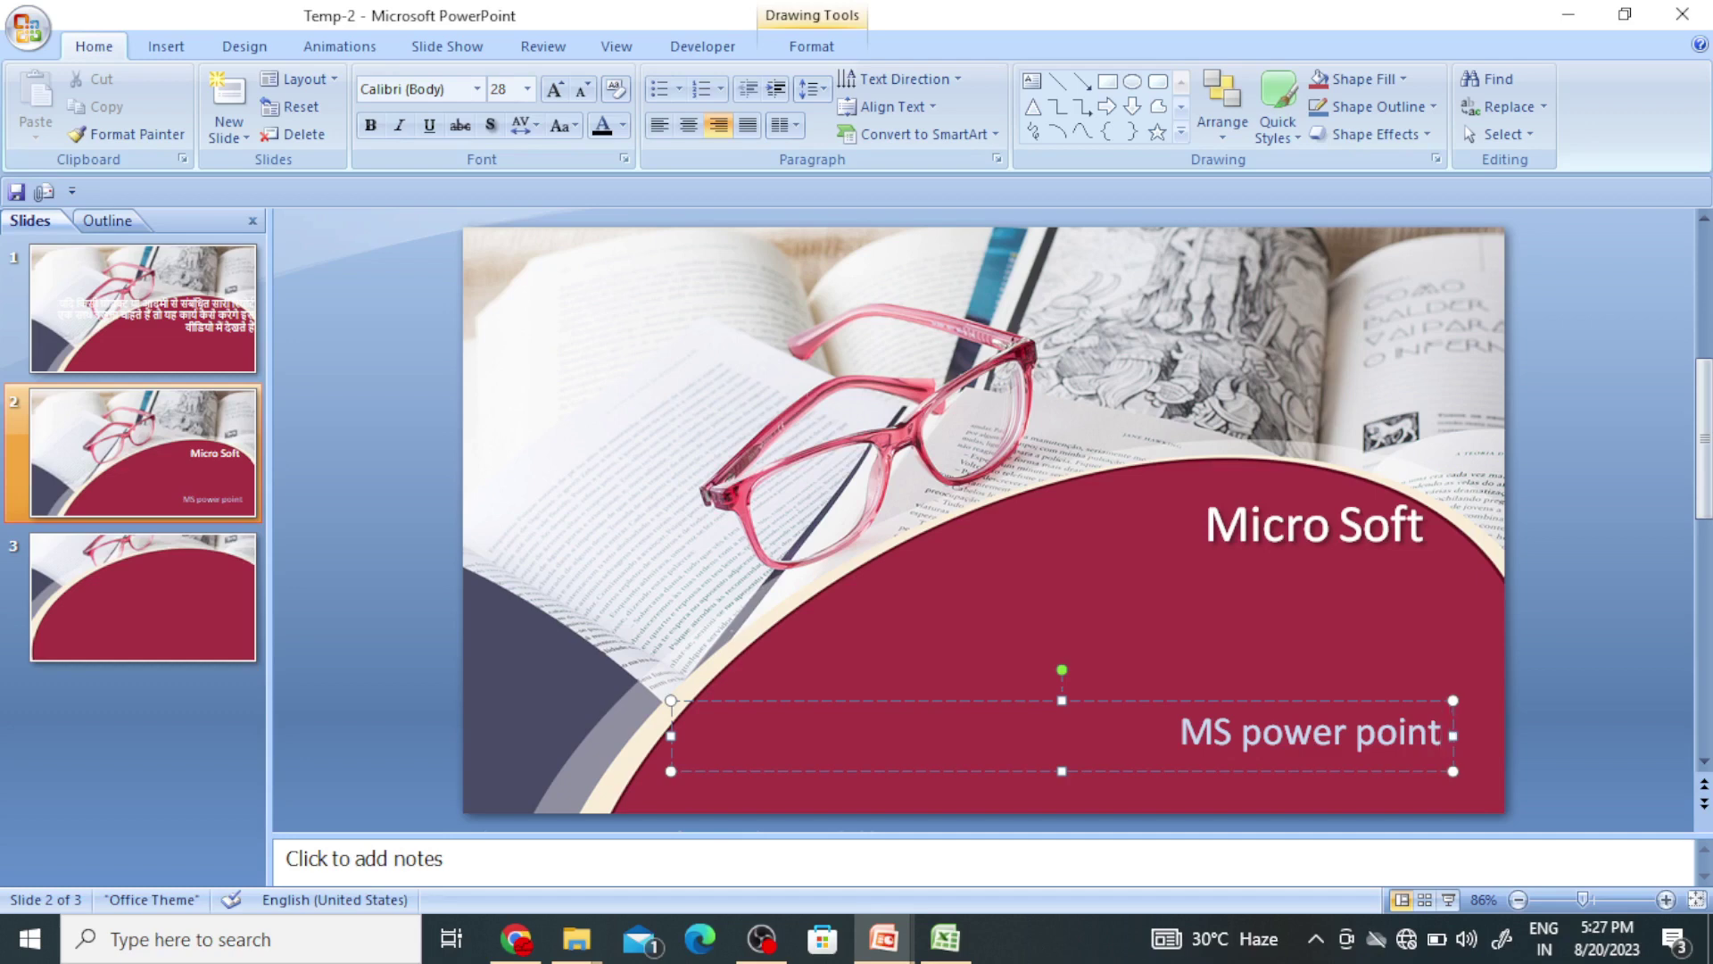
pyautogui.click(1288, 535)
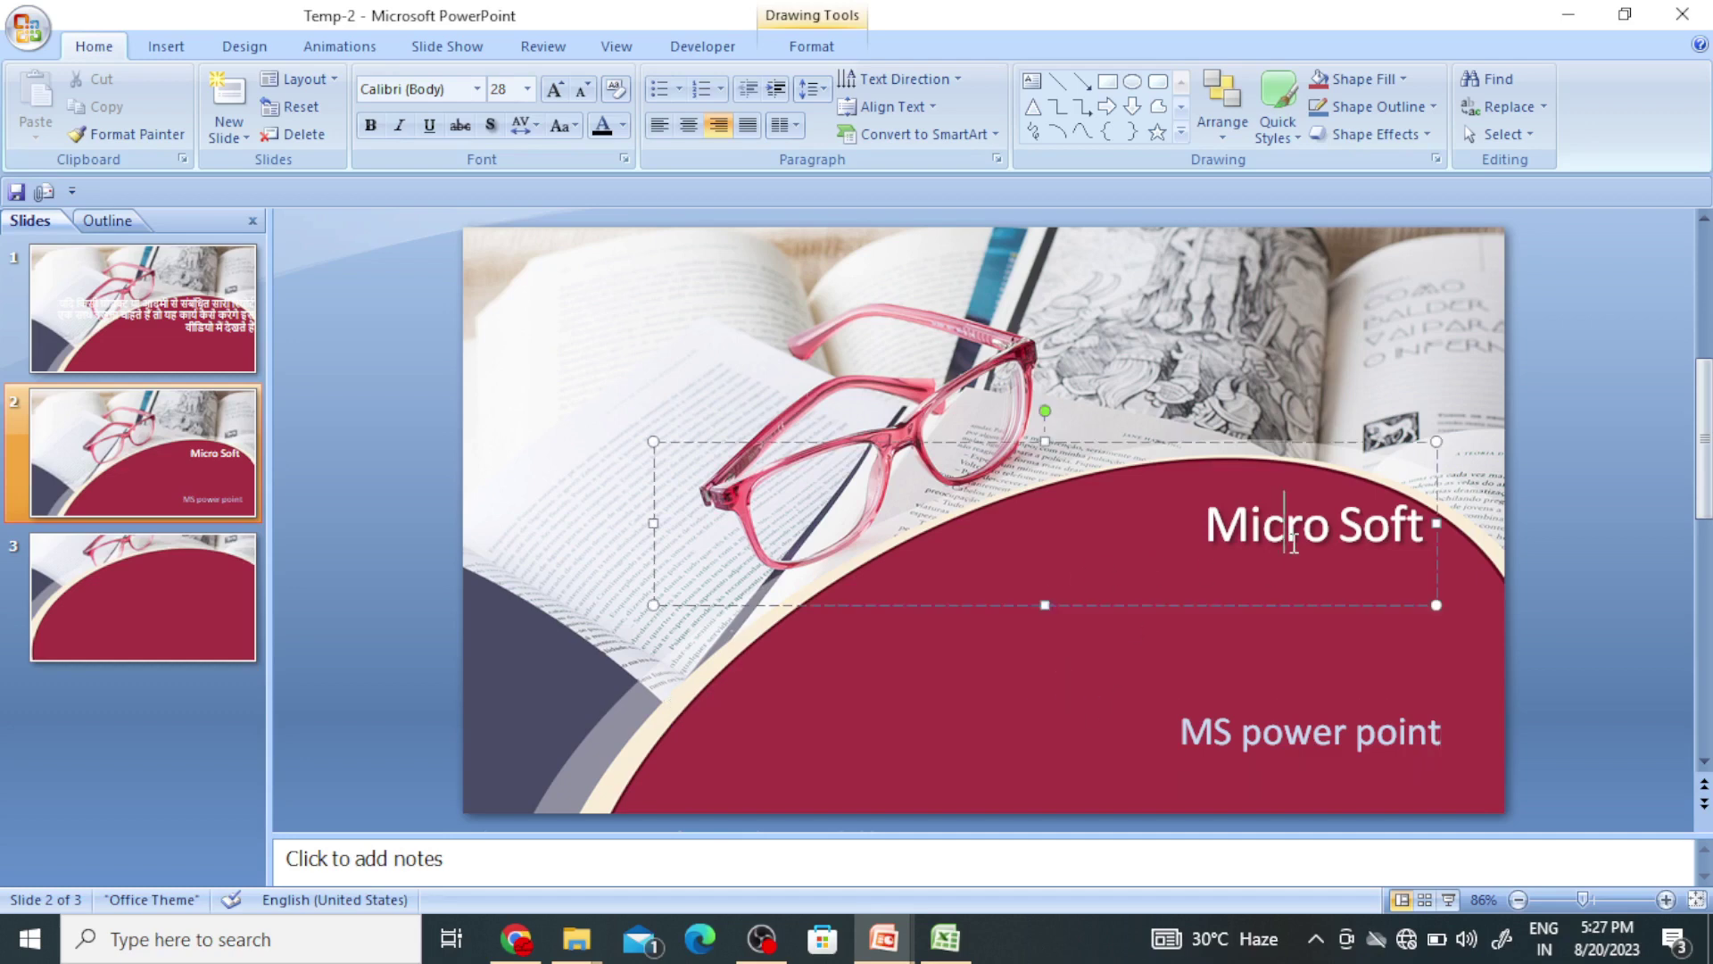
pyautogui.click(1250, 740)
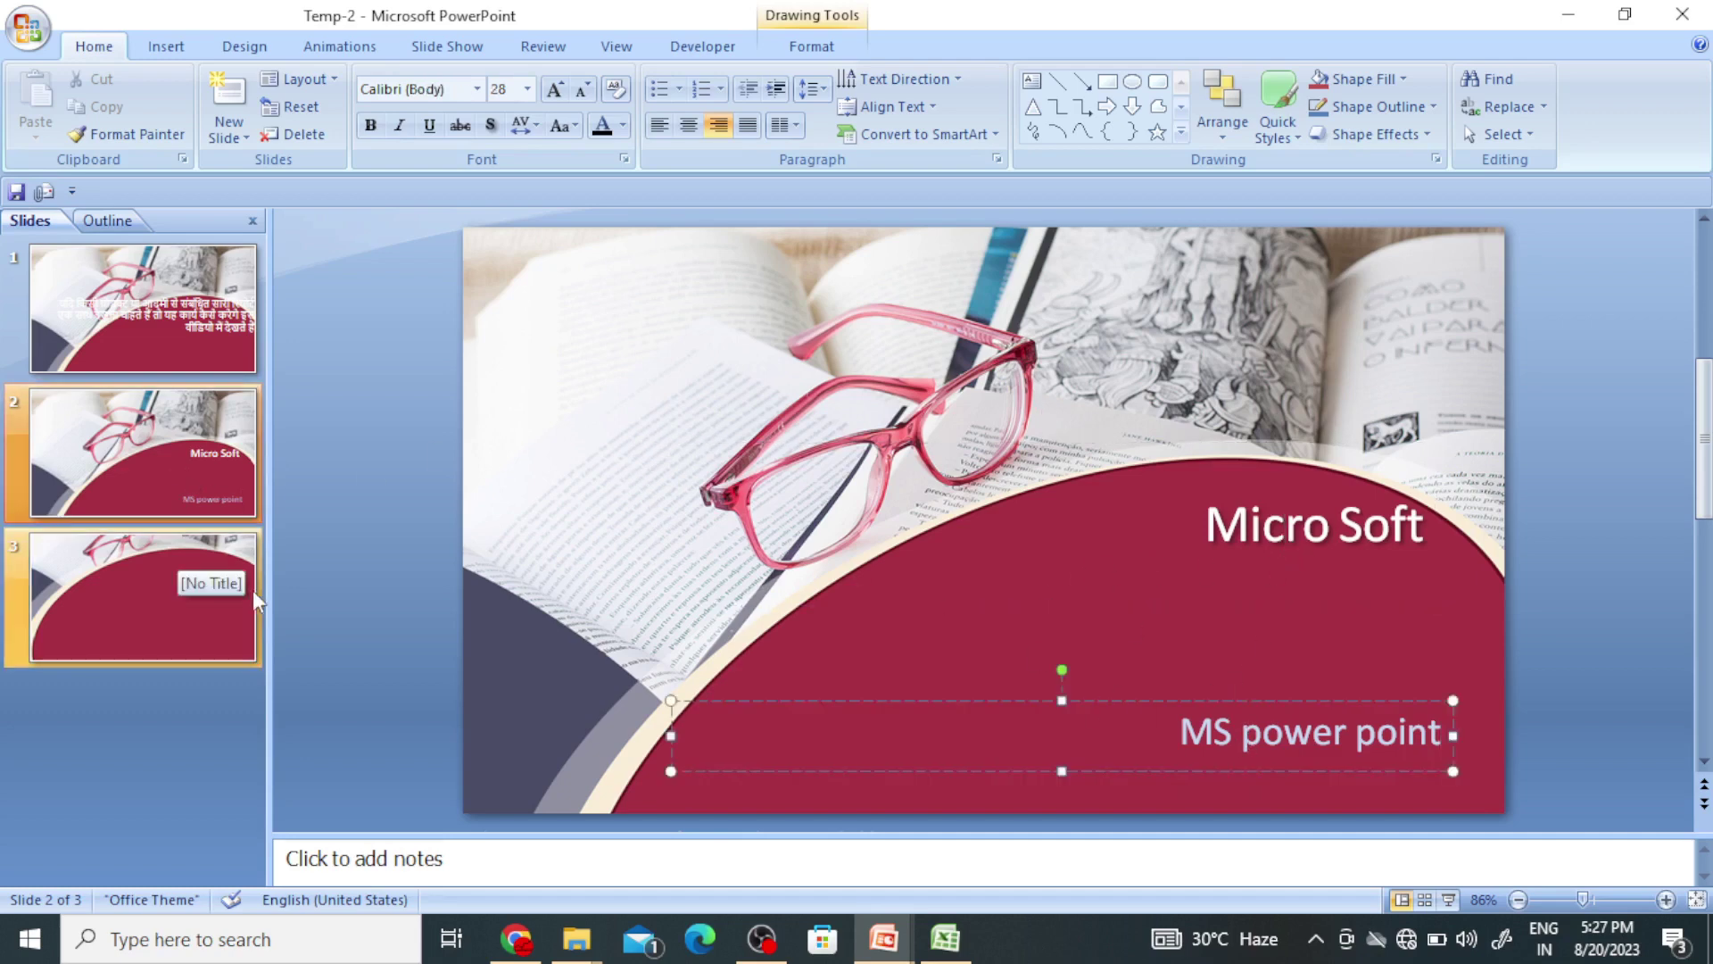
pyautogui.click(197, 596)
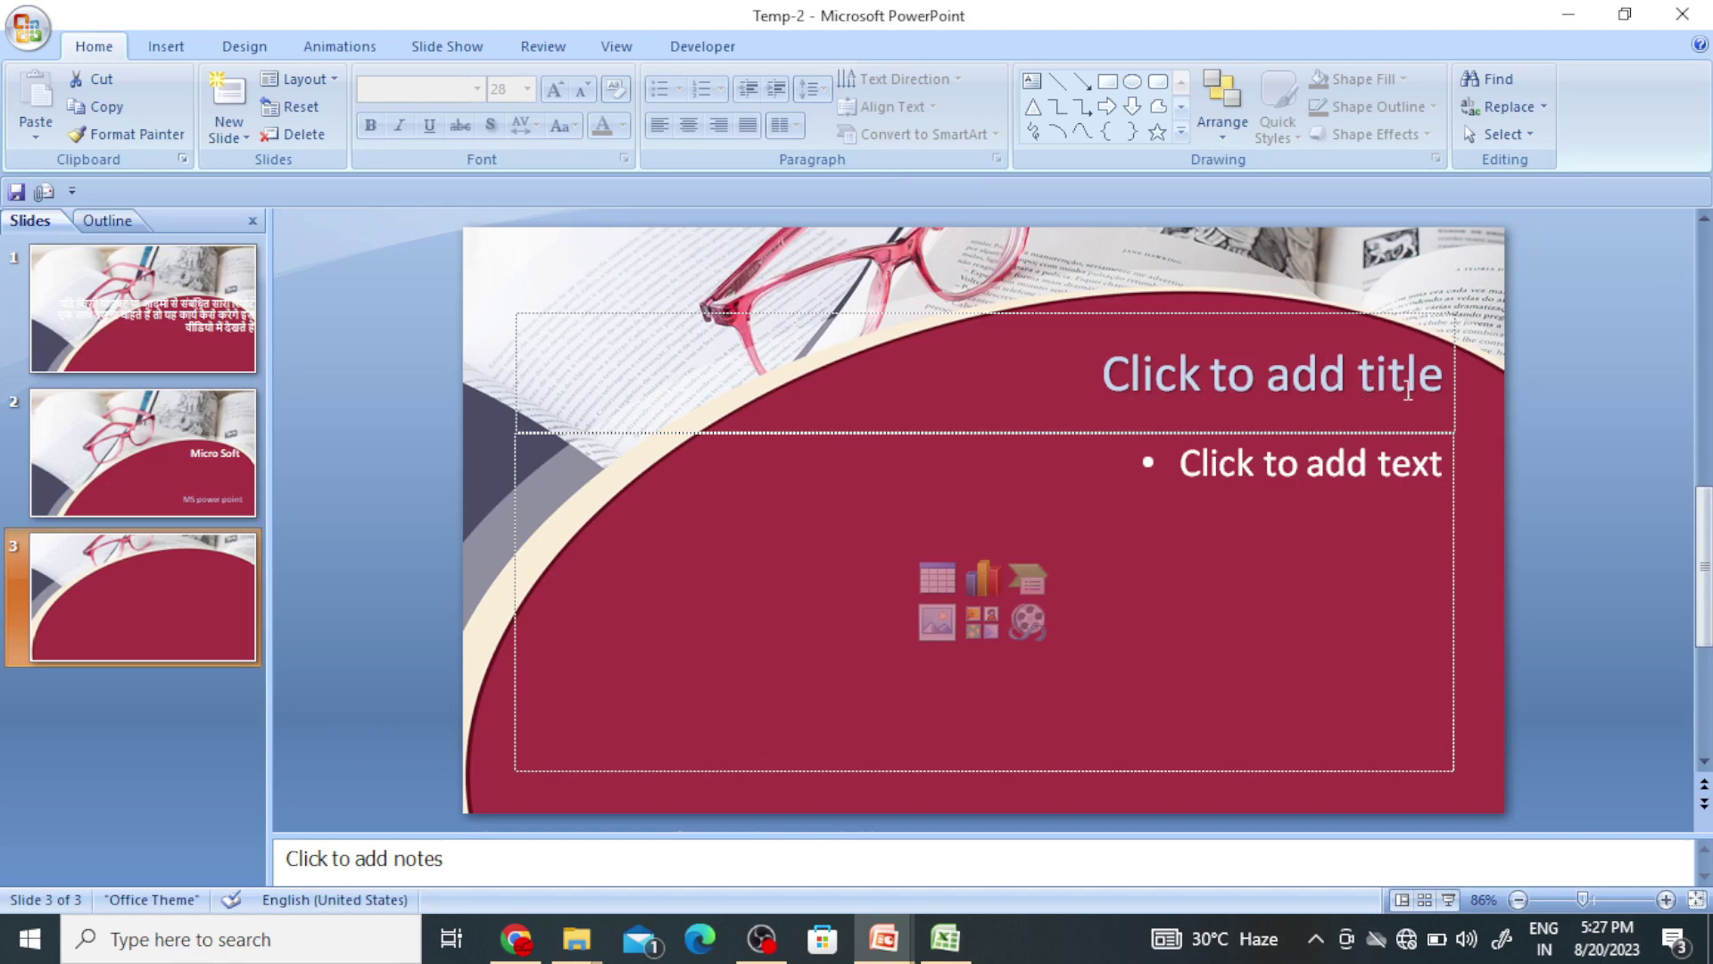
pyautogui.click(1438, 374)
# Title slide 3 'MS power point 2017', then return to slide 1
pyautogui.click(1206, 471)
pyautogui.click(1140, 352)
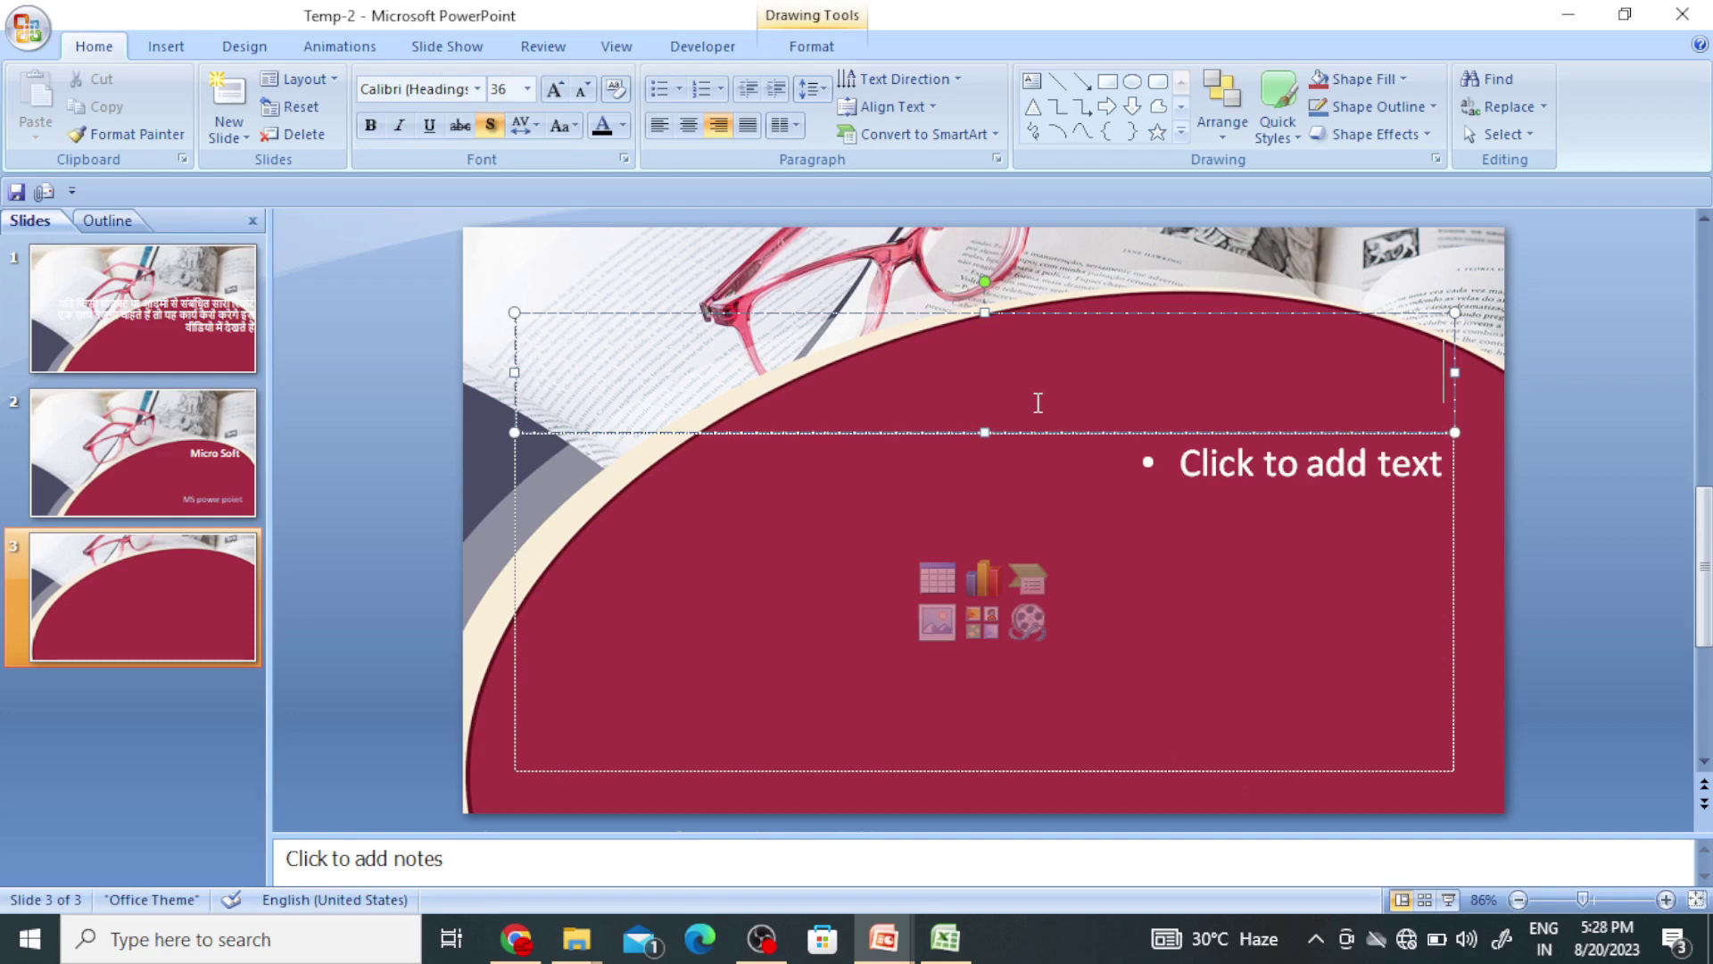
pyautogui.write('MS')
pyautogui.write(' wo')
pyautogui.press('BackSpace')
pyautogui.press('BackSpace')
pyautogui.press('BackSpace')
pyautogui.write('power p')
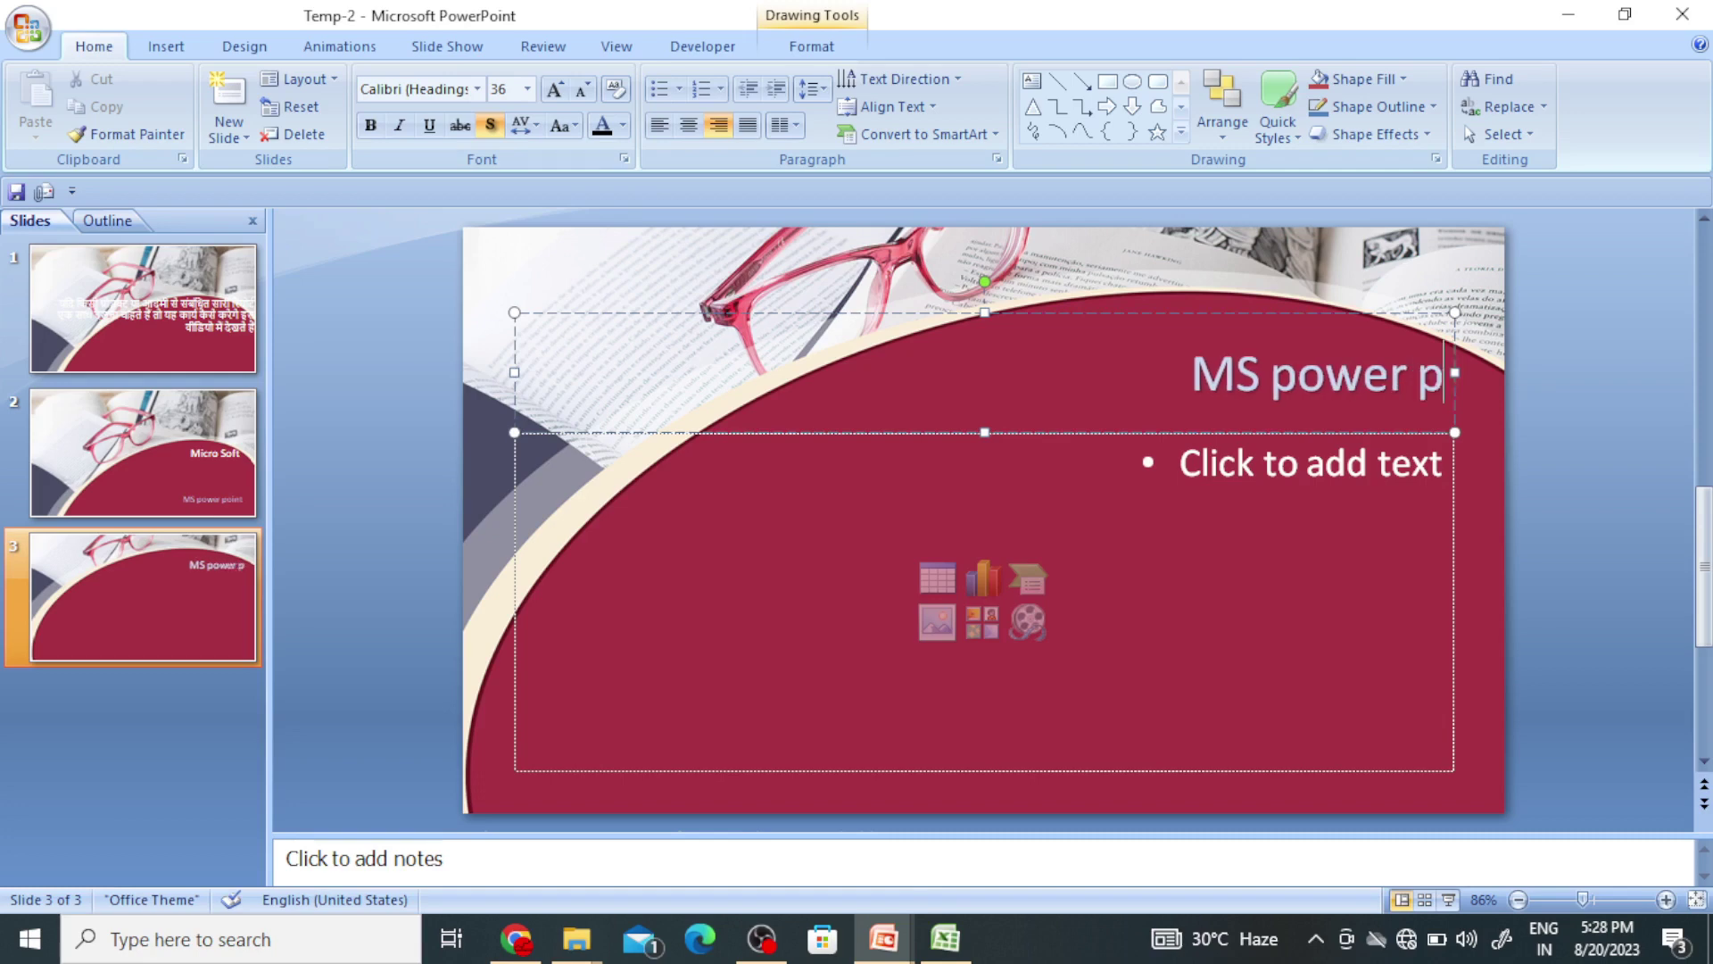
pyautogui.write('oint 2017')
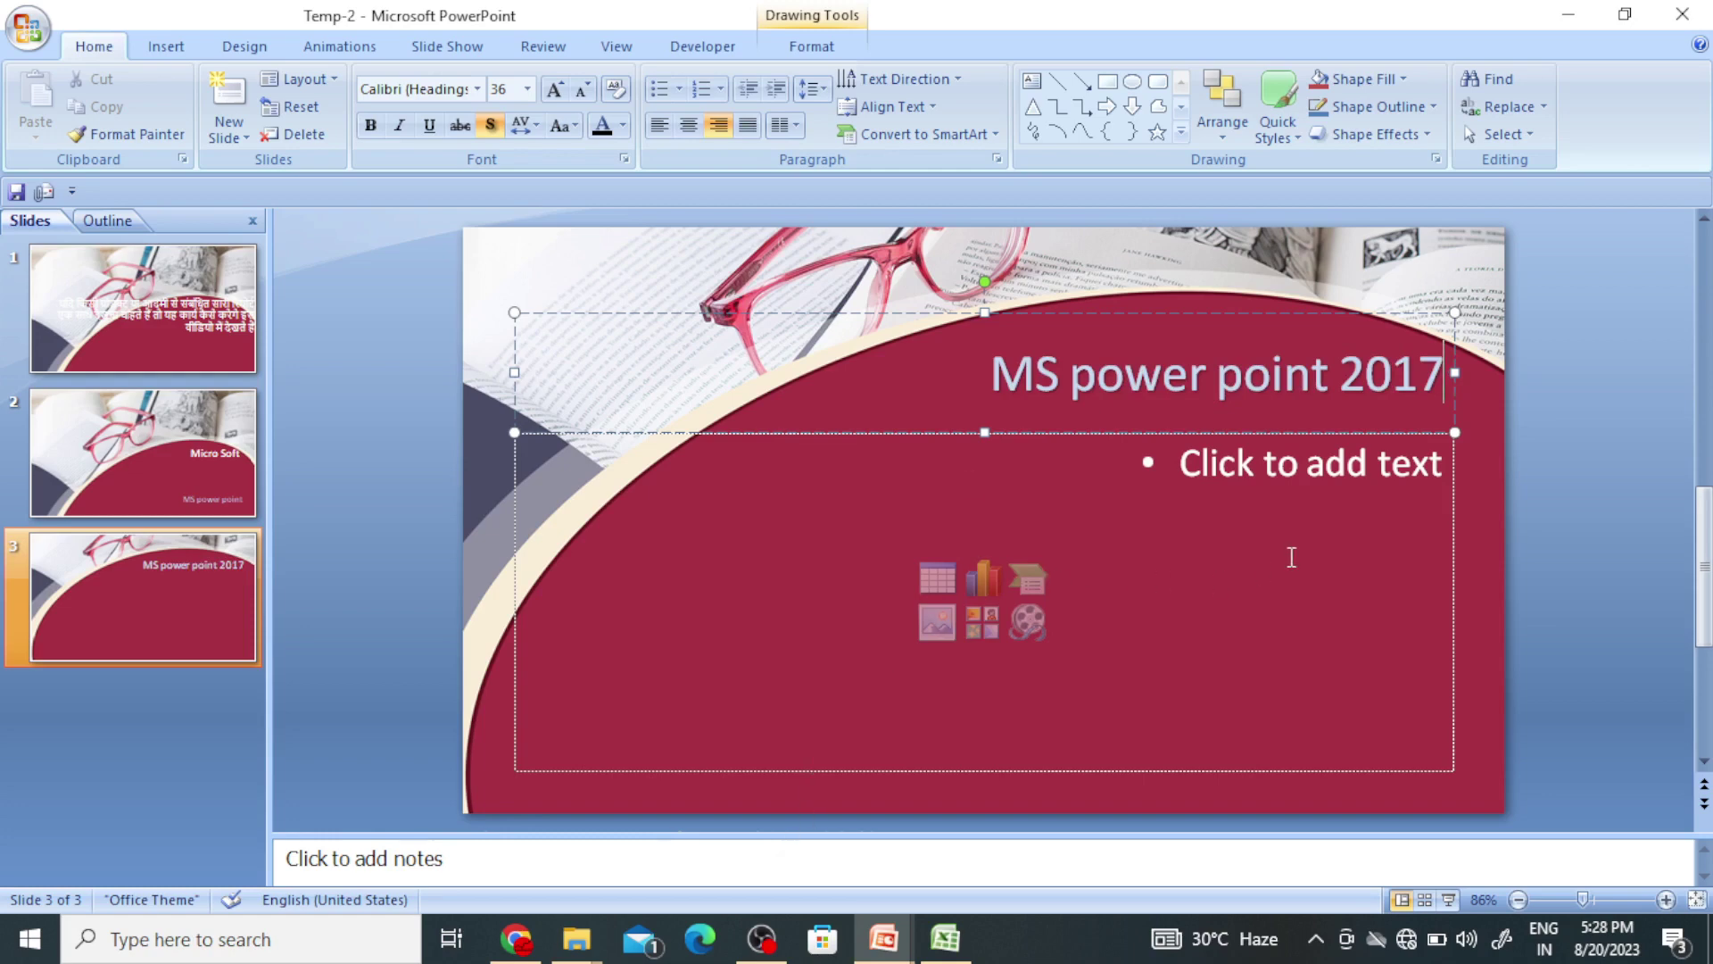
pyautogui.click(1262, 554)
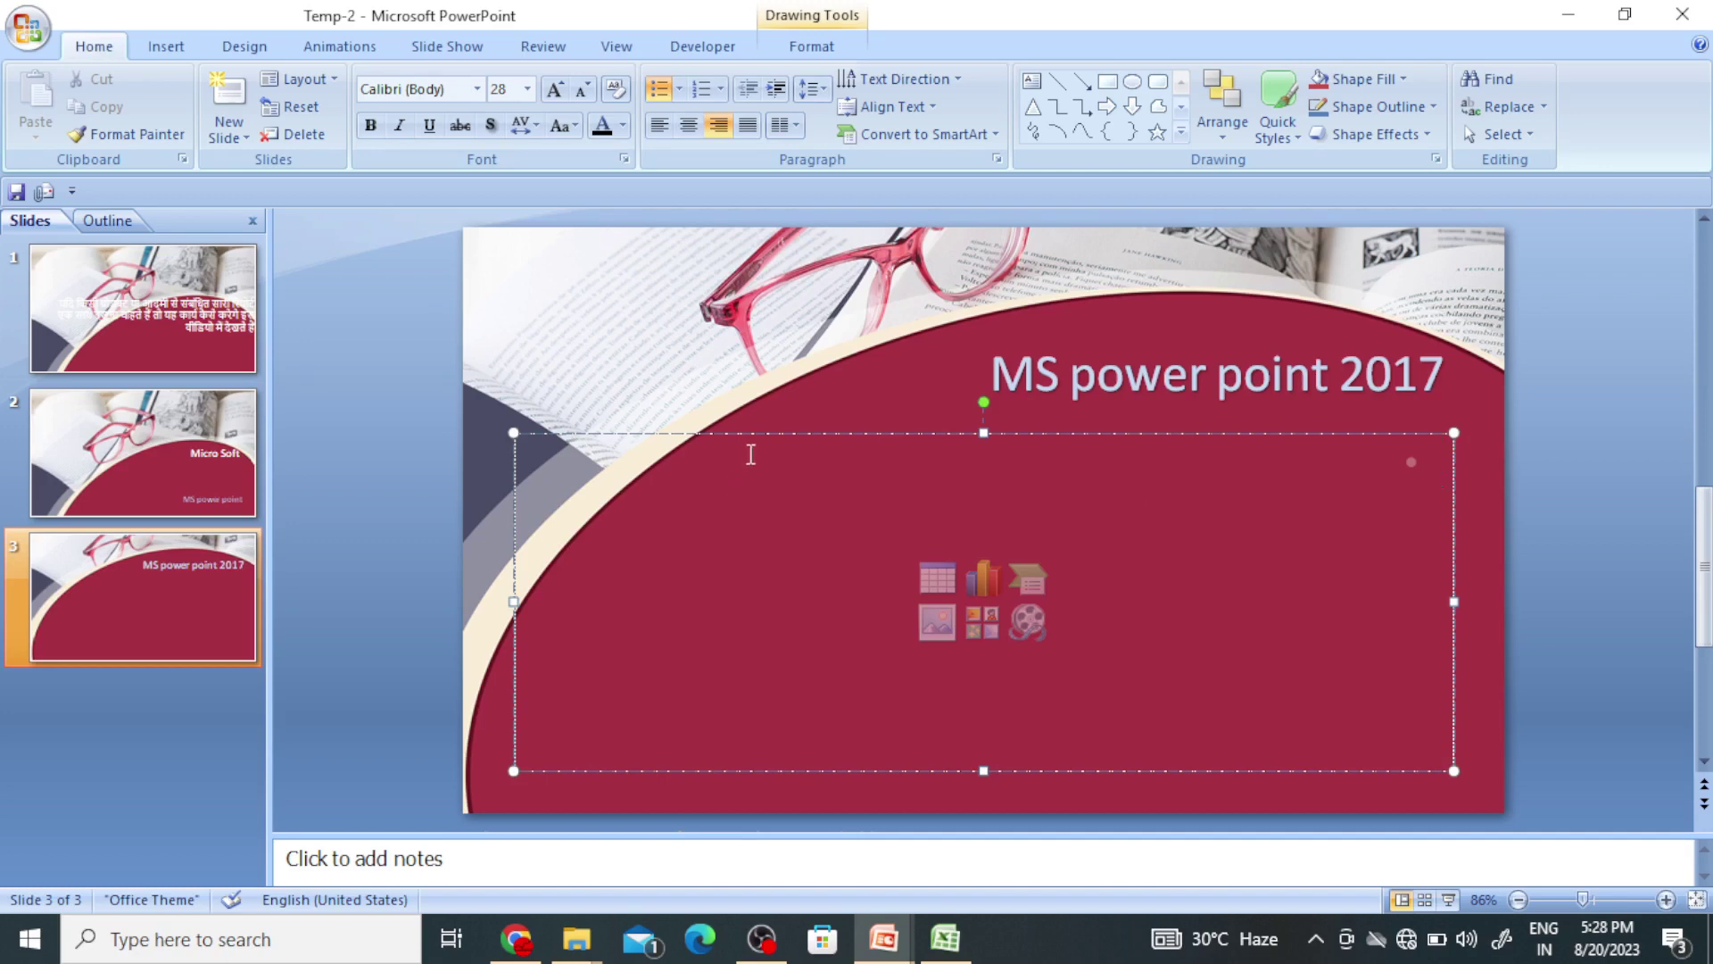
pyautogui.click(197, 323)
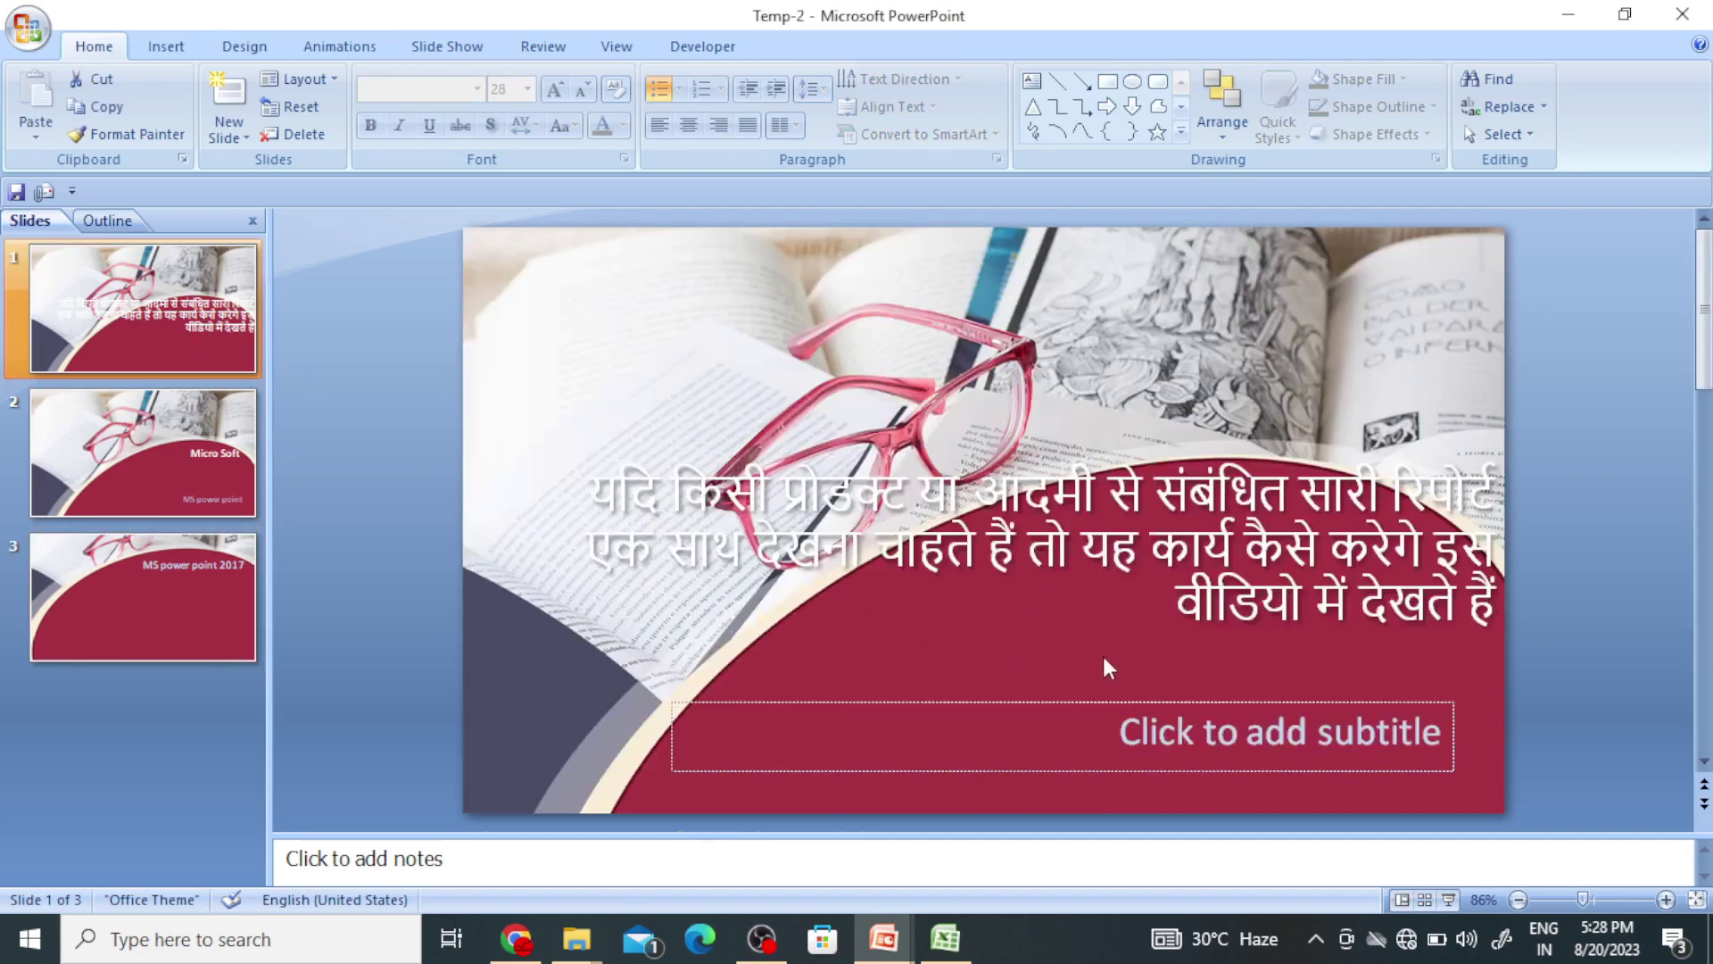
# Open Insert Picture from slide 3's content placeholder and browse to the Desktop
pyautogui.click(185, 590)
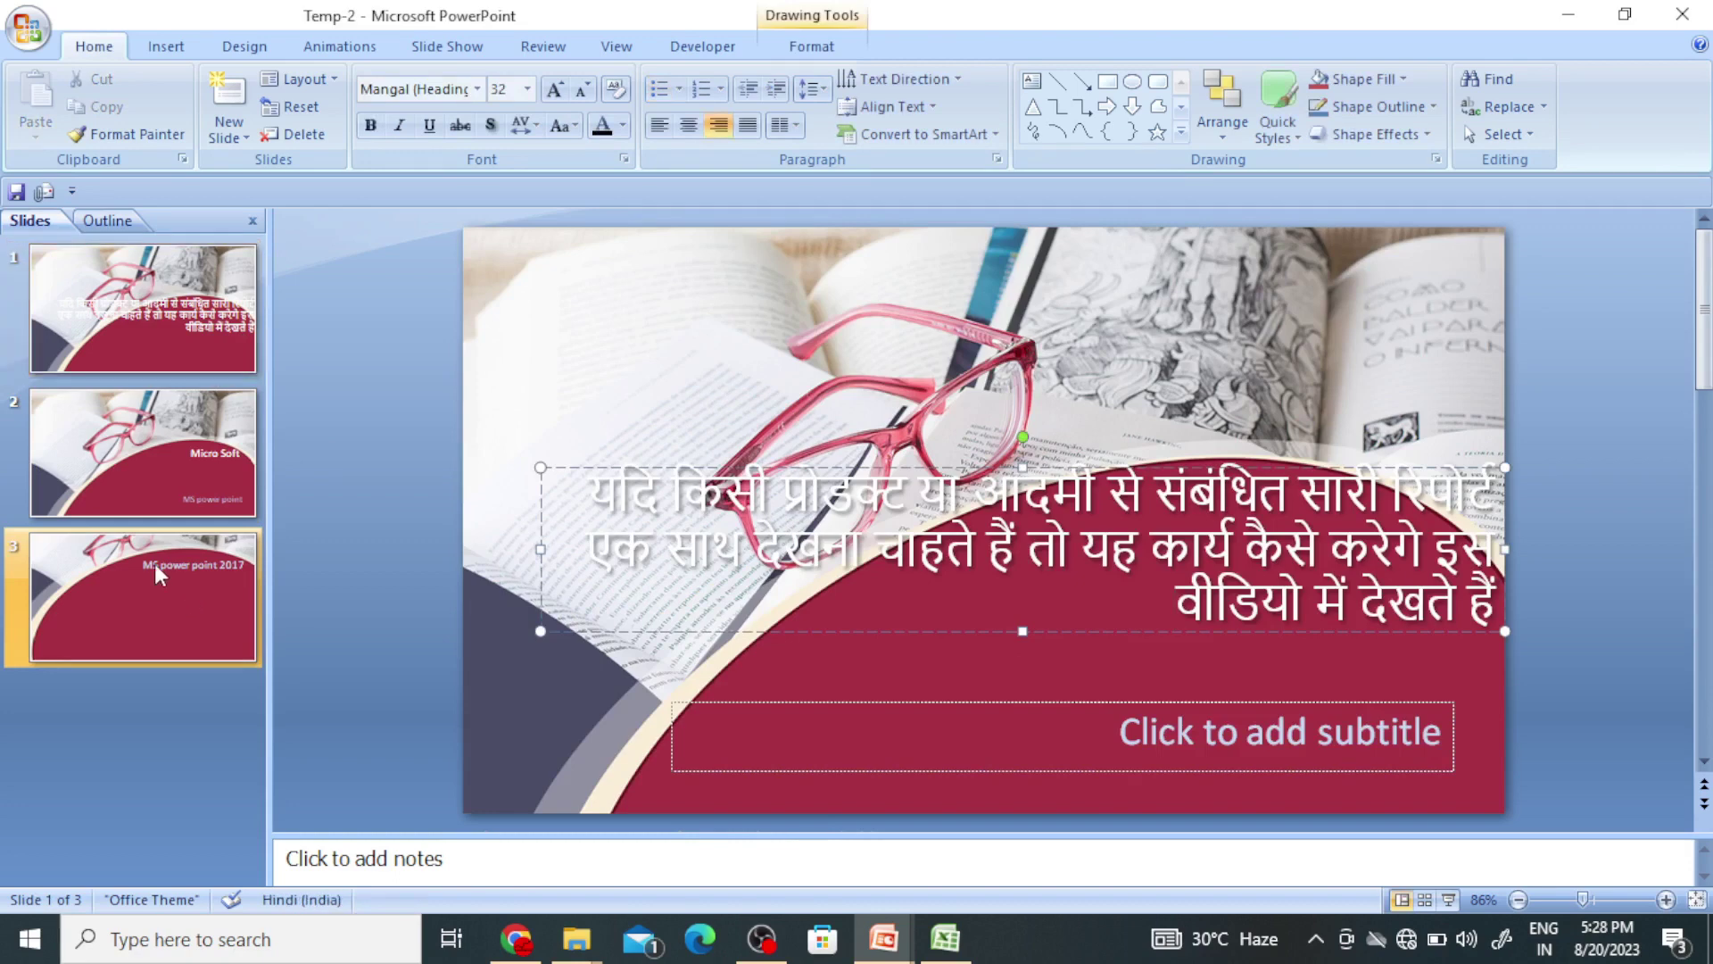
pyautogui.click(1136, 589)
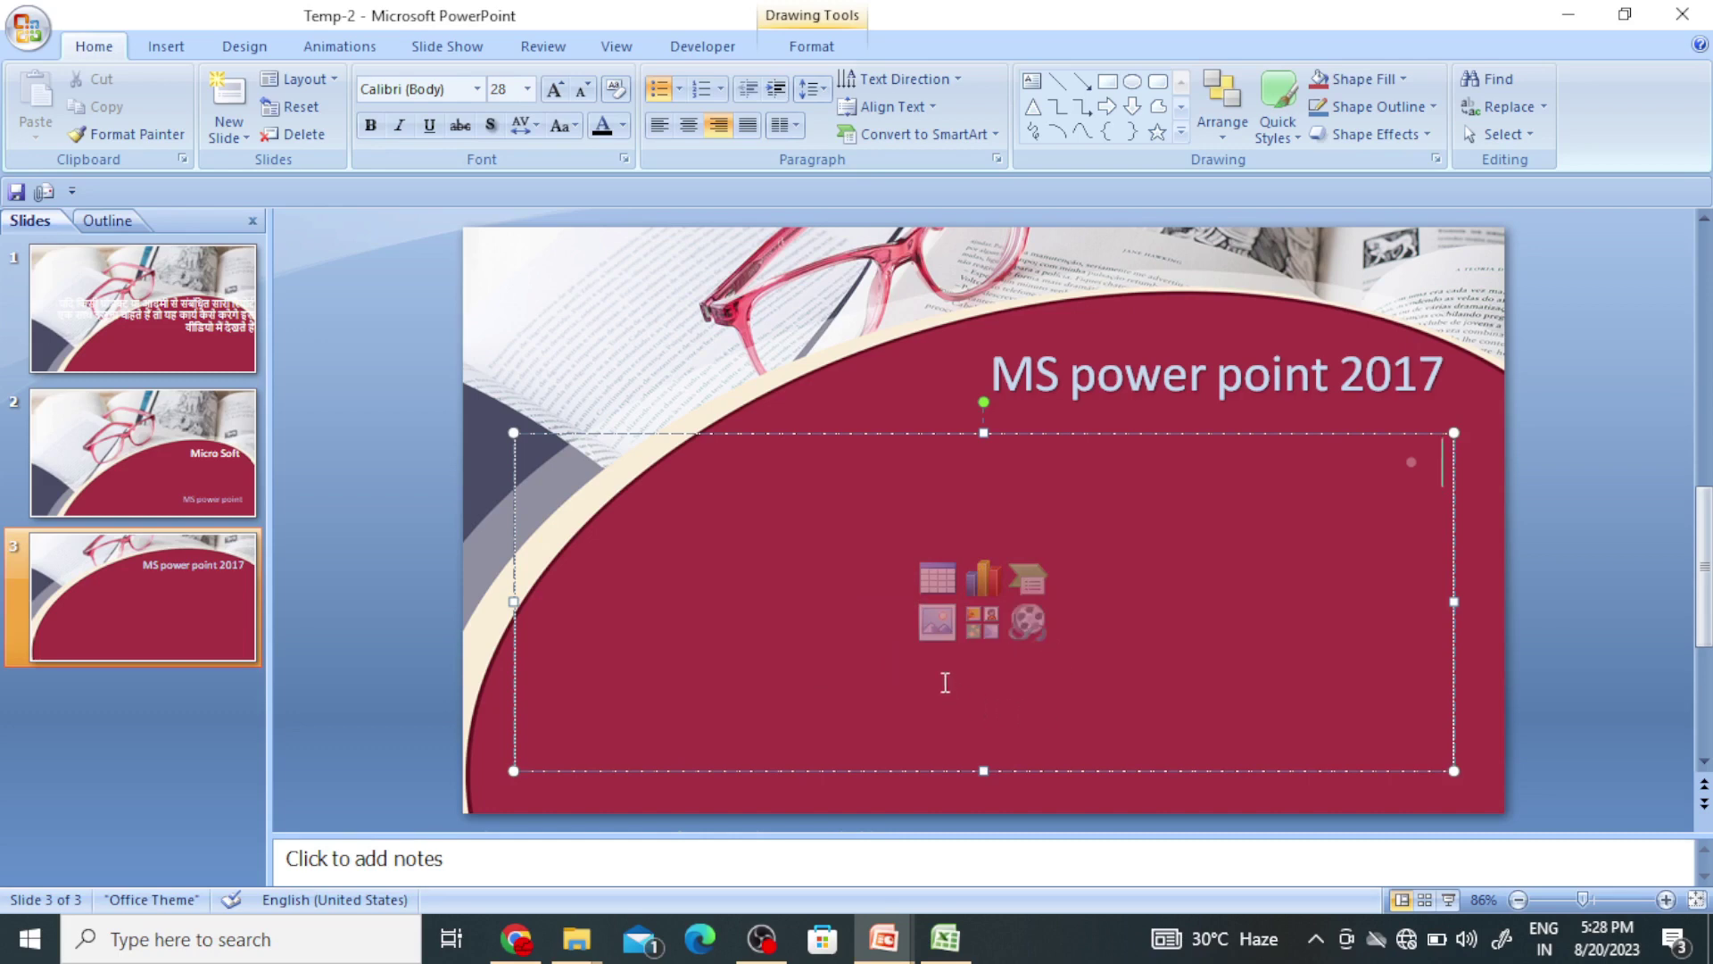
pyautogui.click(941, 622)
pyautogui.click(937, 623)
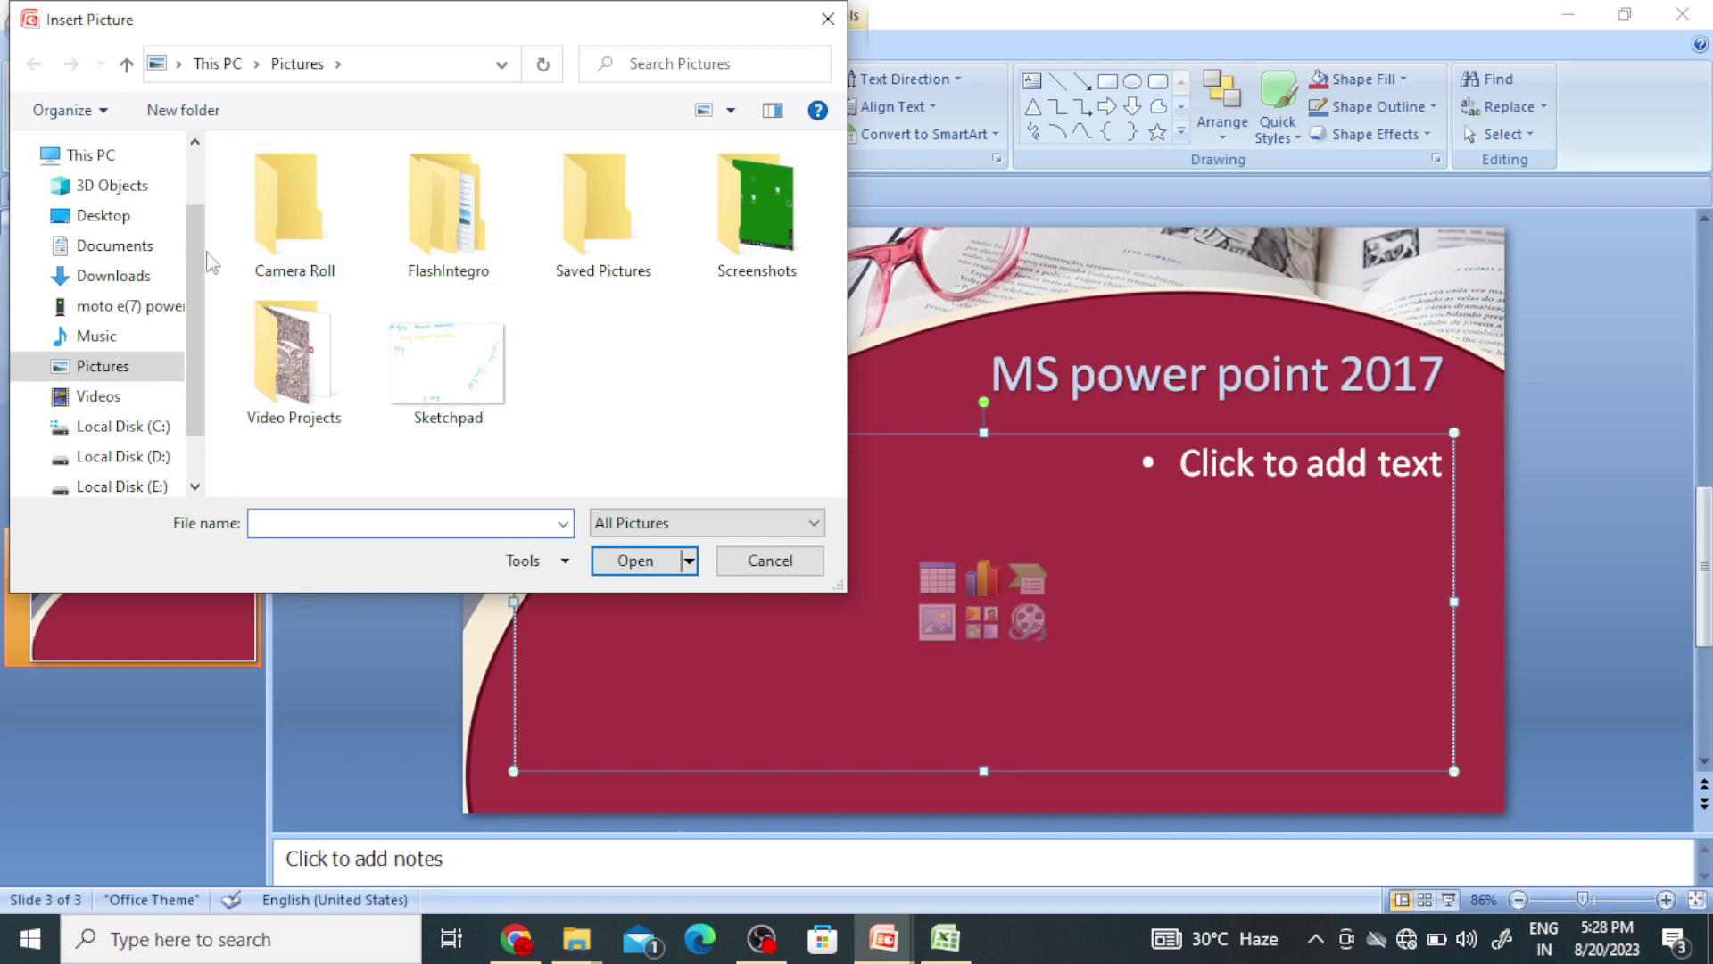
pyautogui.click(105, 216)
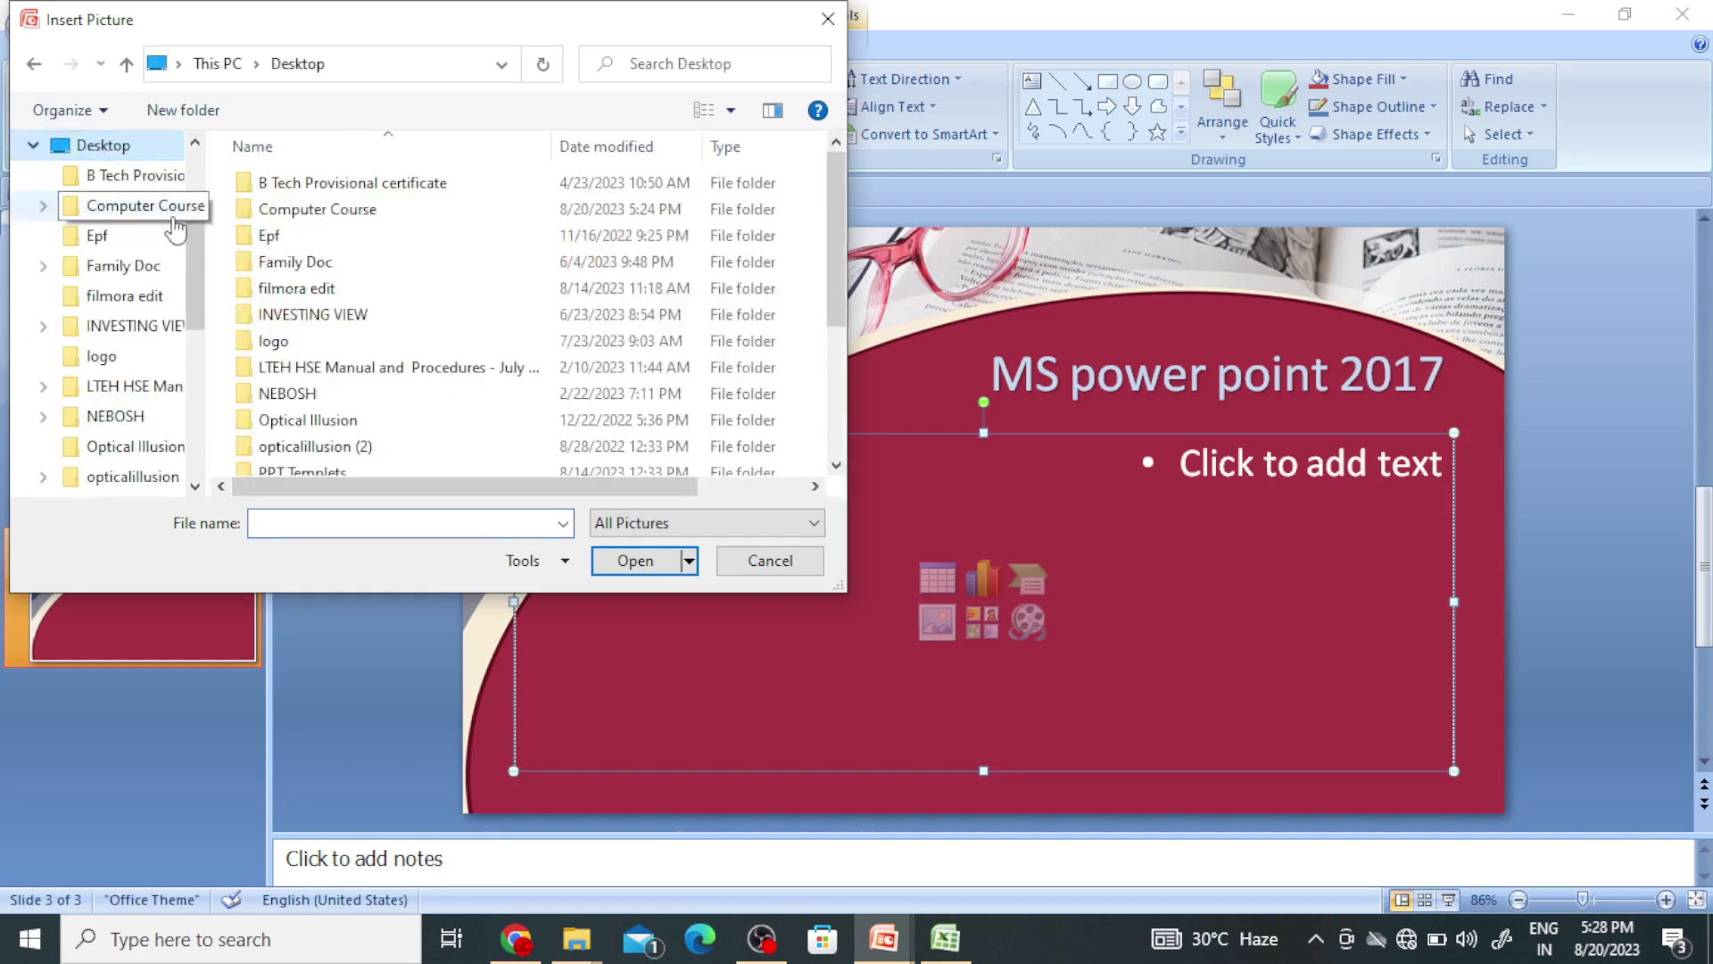
# Insert the circular CC logo from the Desktop's logo folder into slide 3
pyautogui.click(301, 350)
pyautogui.doubleClick(301, 353)
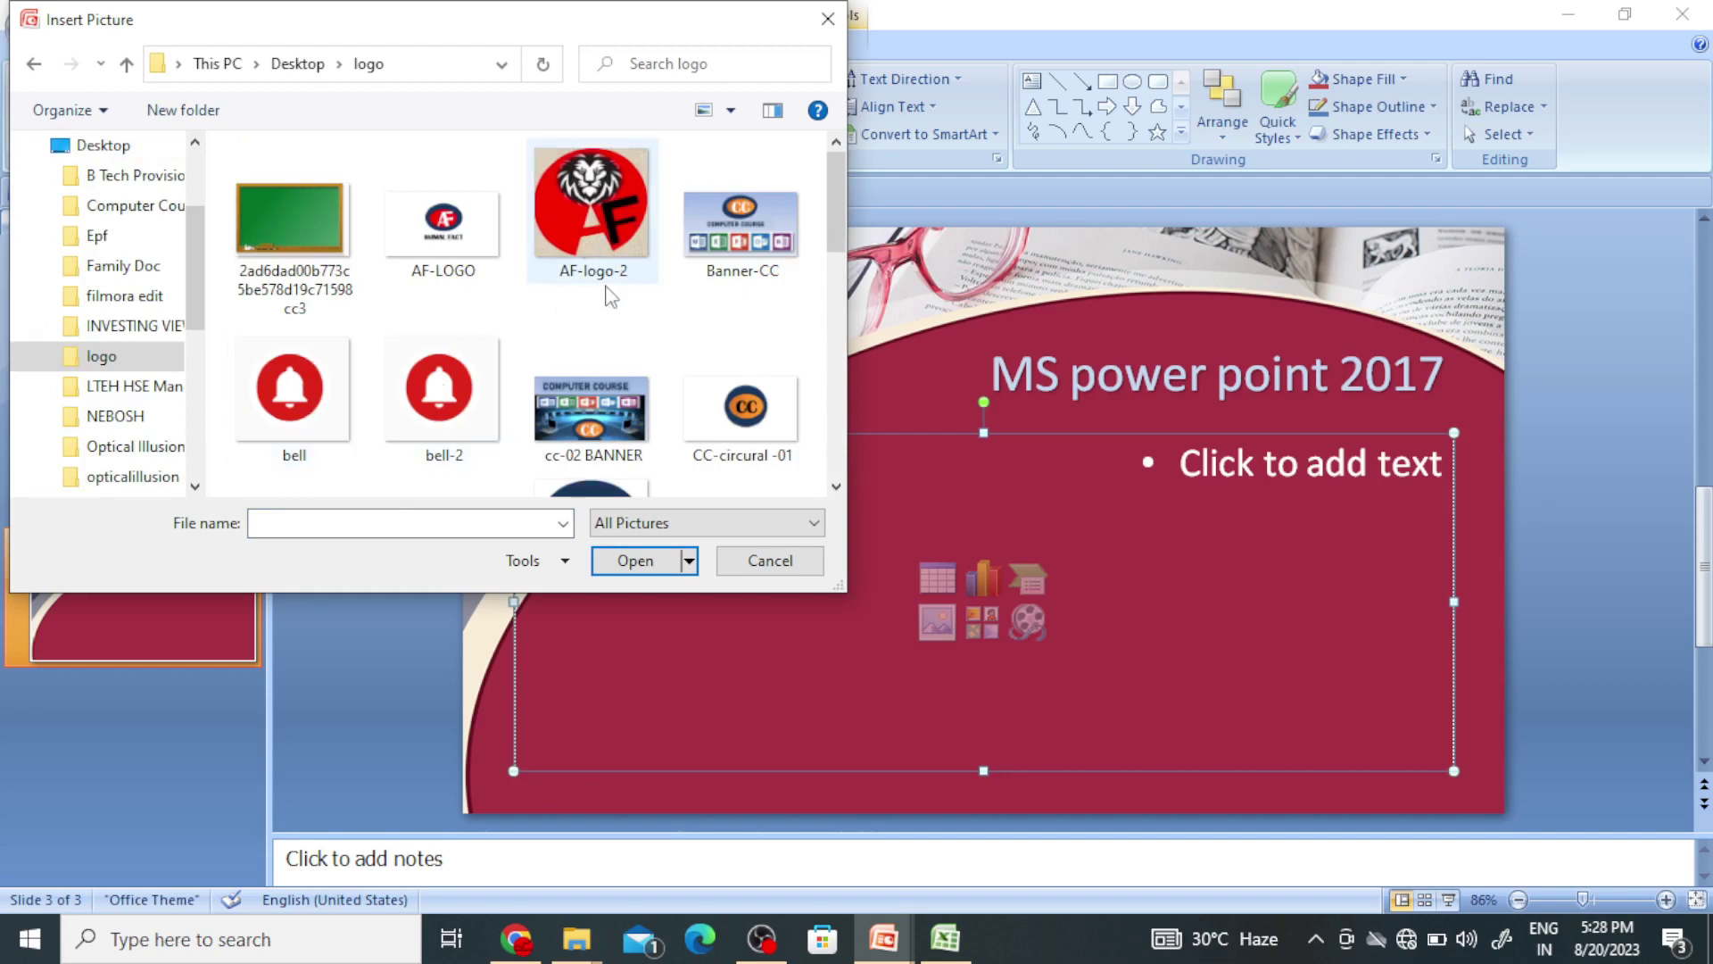
pyautogui.scroll(-2, 596, 317)
pyautogui.scroll(-2, 596, 317)
pyautogui.scroll(3, 658, 344)
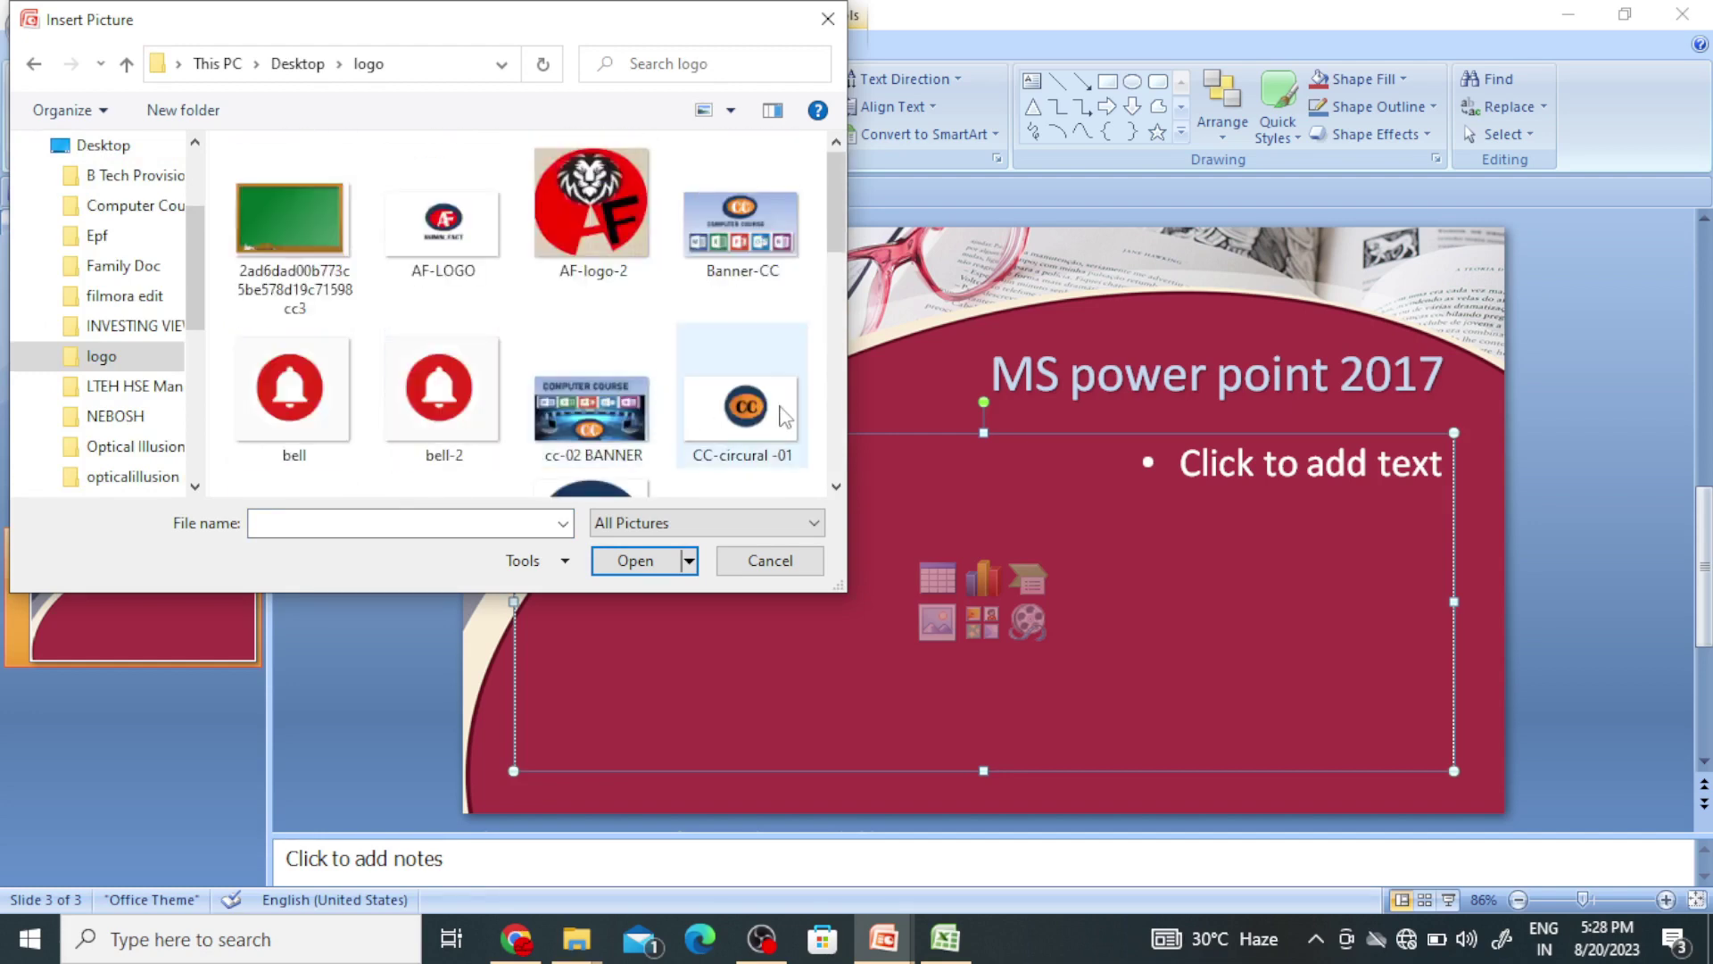
pyautogui.scroll(-2, 658, 441)
pyautogui.click(590, 427)
pyautogui.click(637, 560)
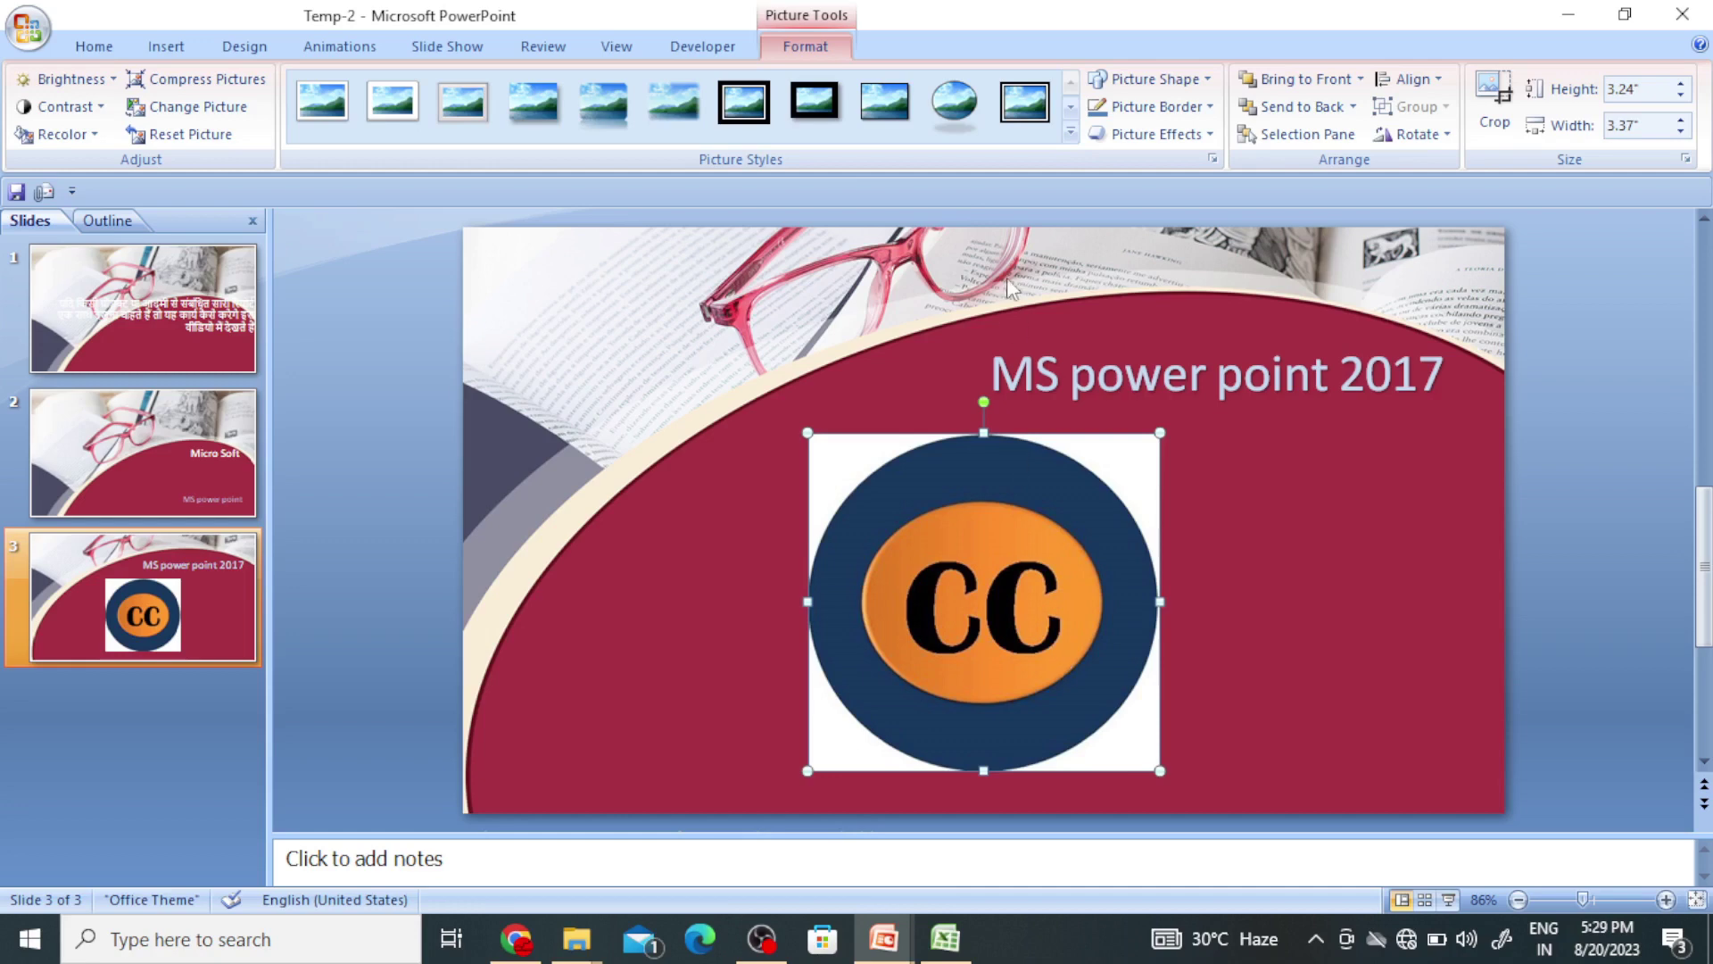
# Give the CC logo the oval shadowed picture style and centre it beneath the title
pyautogui.click(954, 103)
pyautogui.click(1275, 669)
pyautogui.moveTo(986, 600); pyautogui.dragTo(1017, 598)
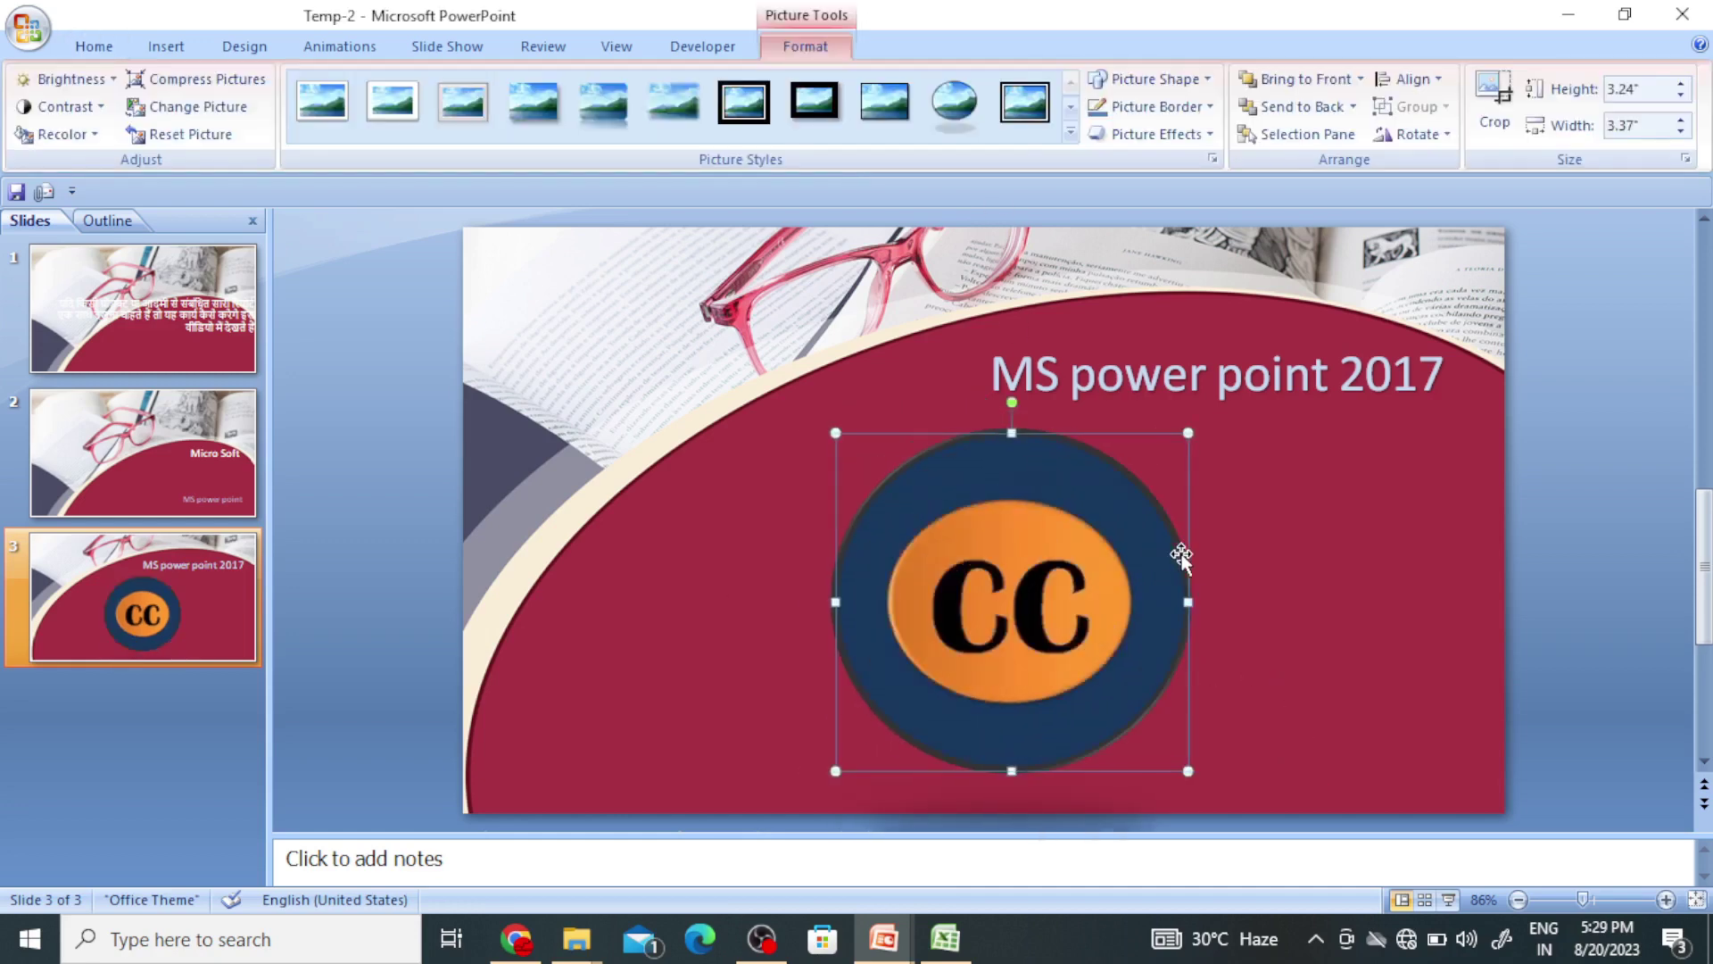
pyautogui.click(1267, 612)
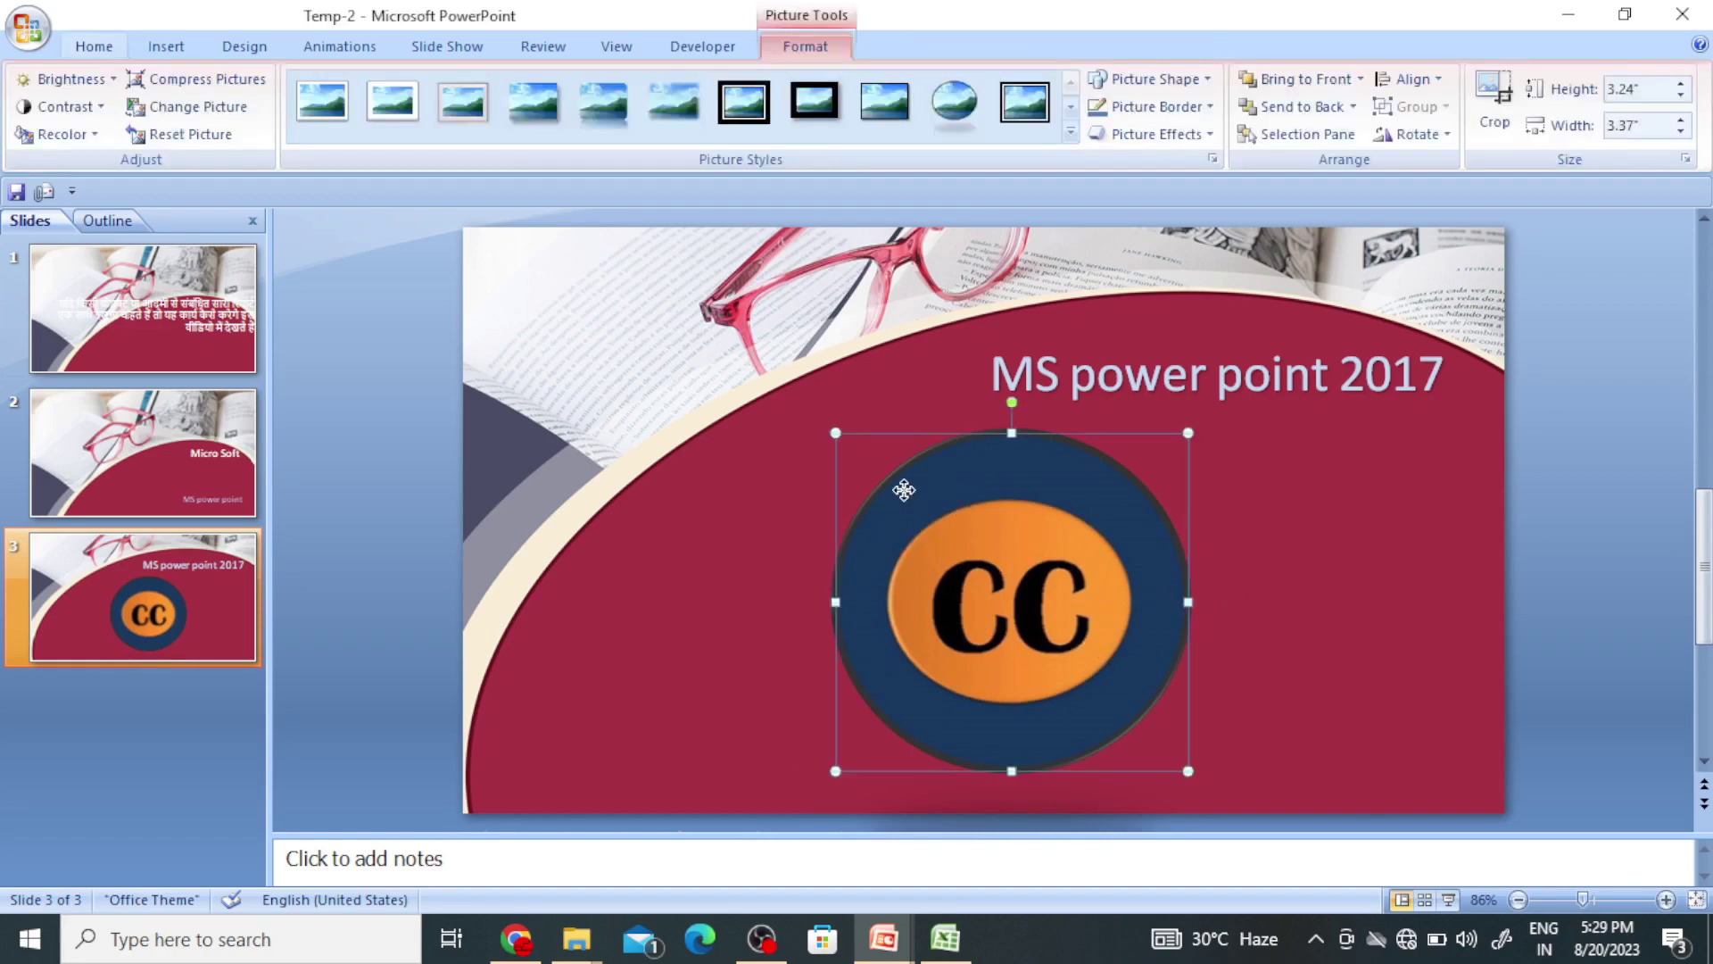
pyautogui.moveTo(955, 505); pyautogui.dragTo(651, 402)
pyautogui.click(1035, 701)
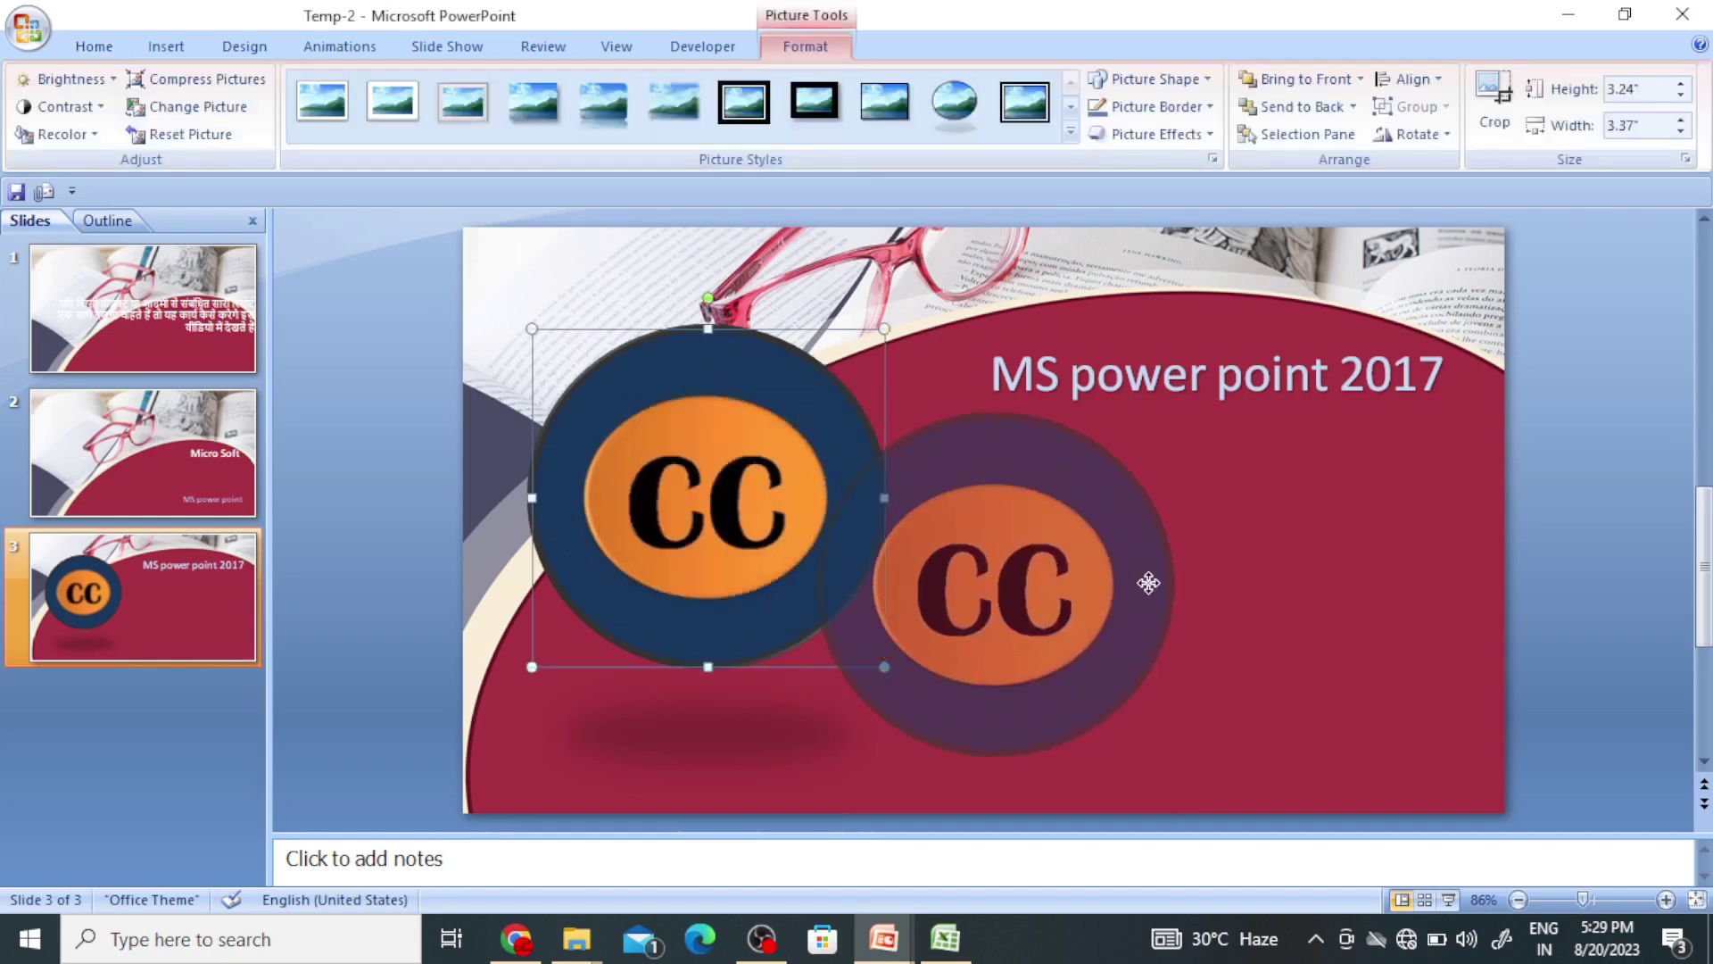
pyautogui.moveTo(828, 492); pyautogui.dragTo(1166, 598)
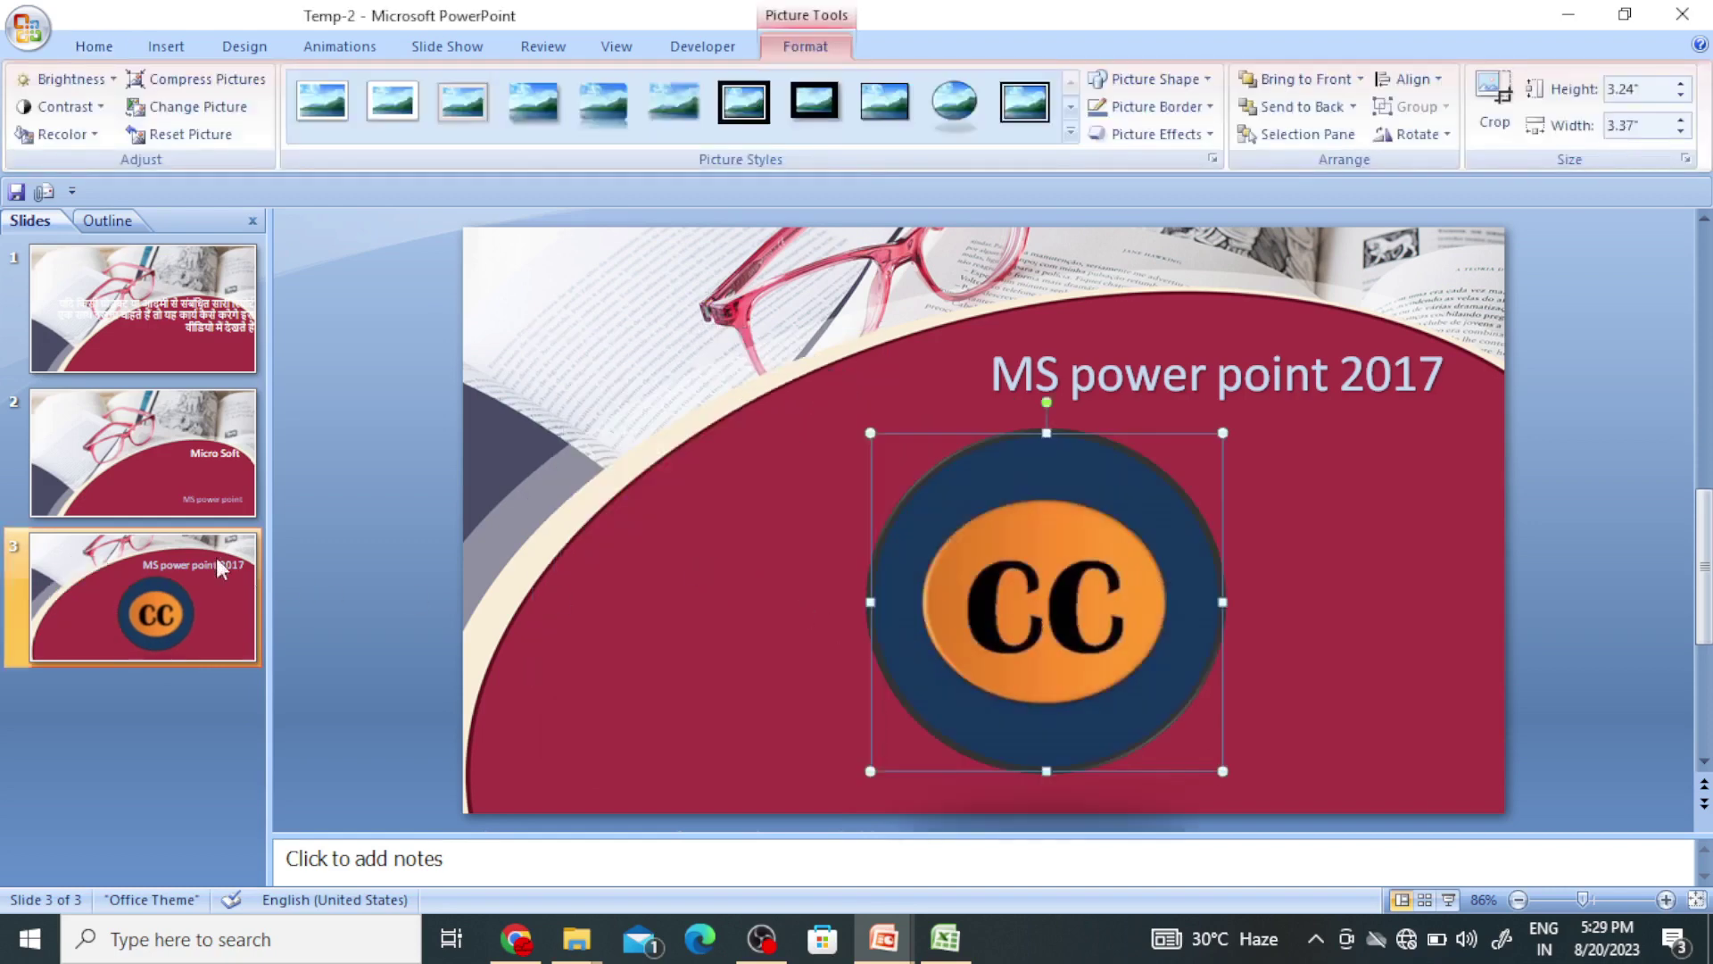
pyautogui.click(96, 53)
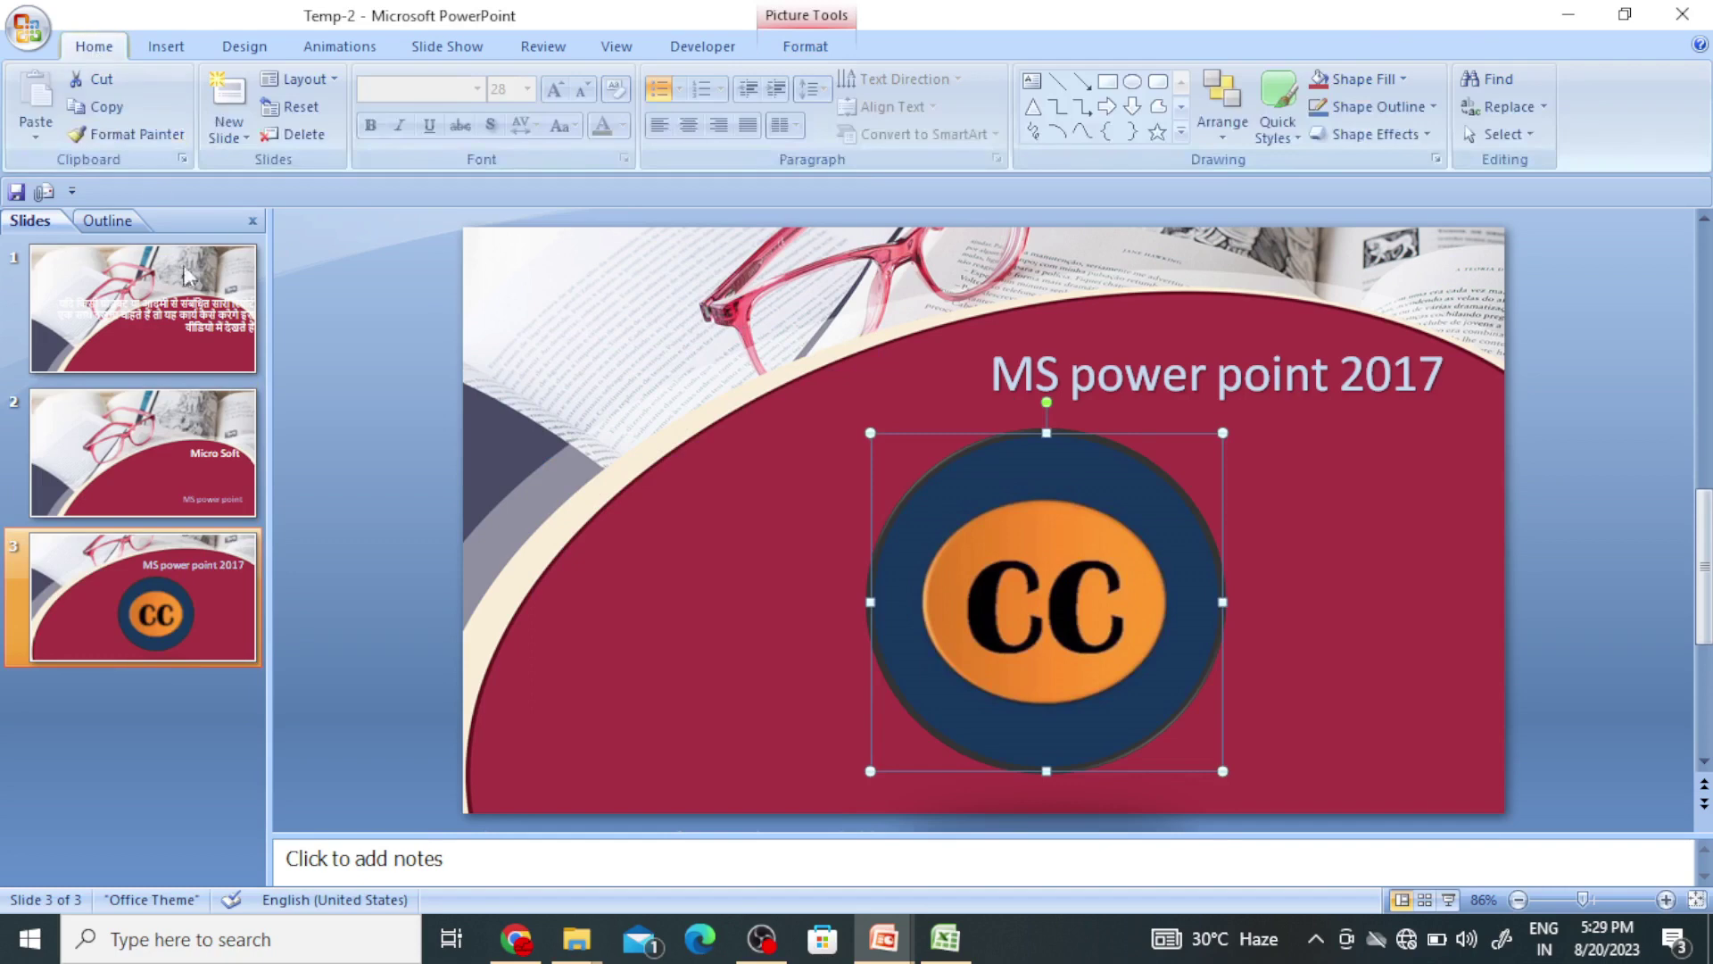
pyautogui.click(247, 137)
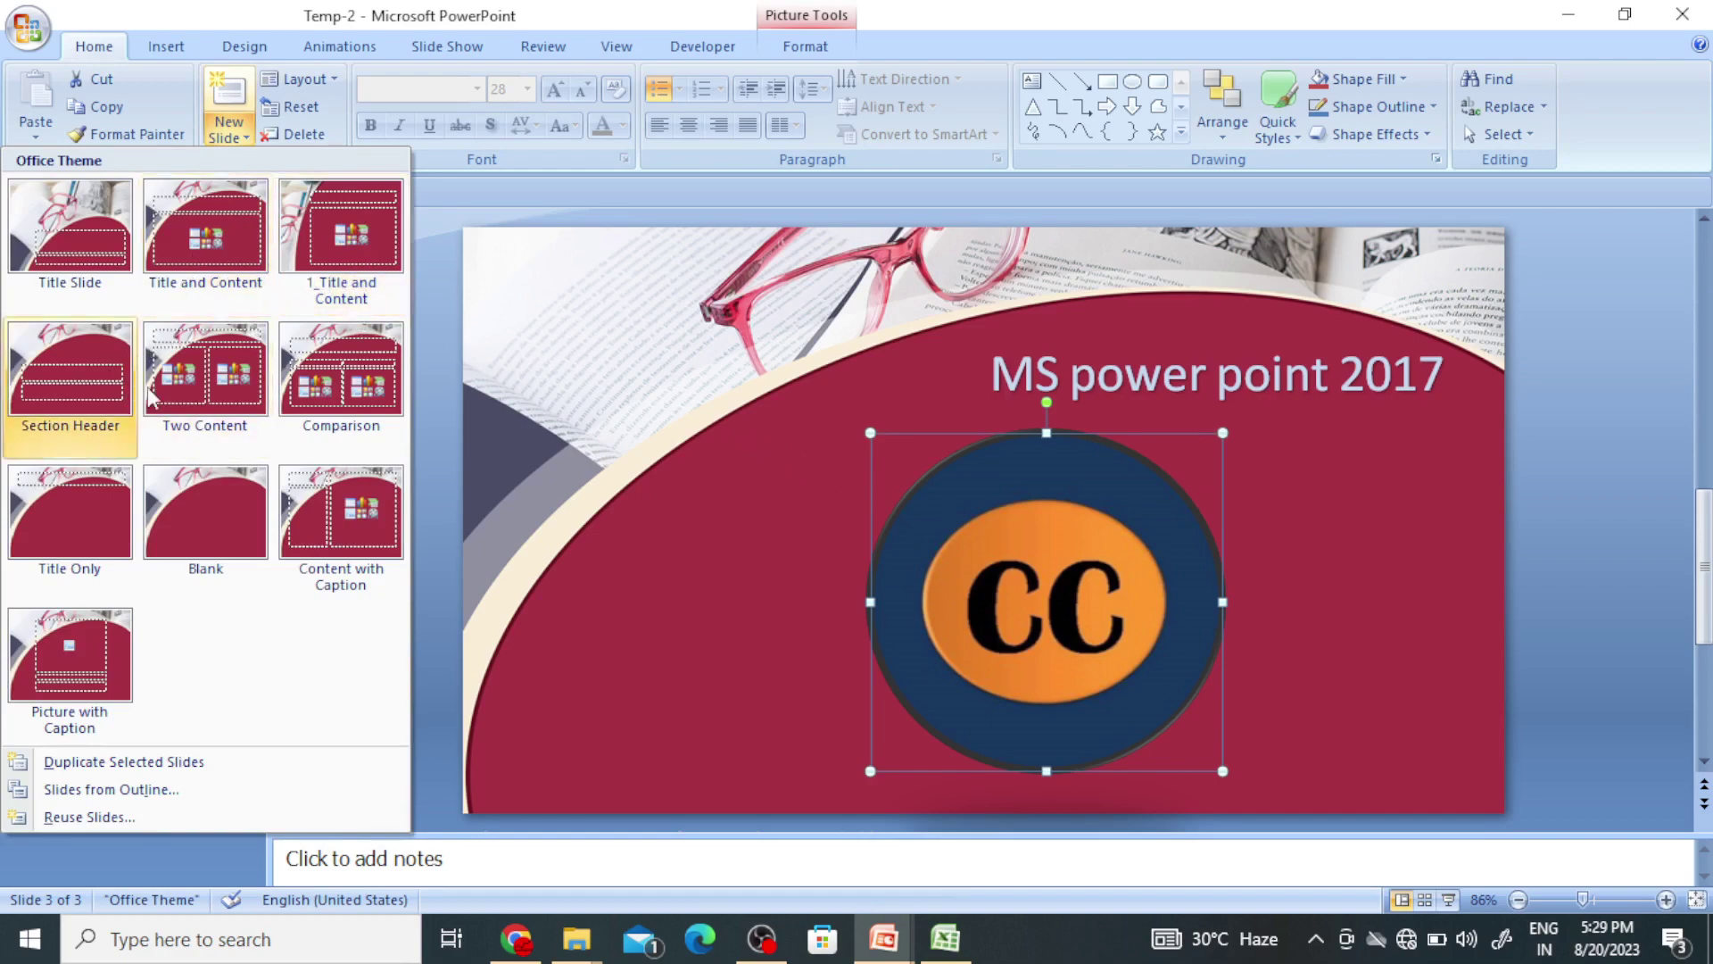
# Add a Two Content slide titled 'Audit report', fixing the typing errors
pyautogui.click(249, 394)
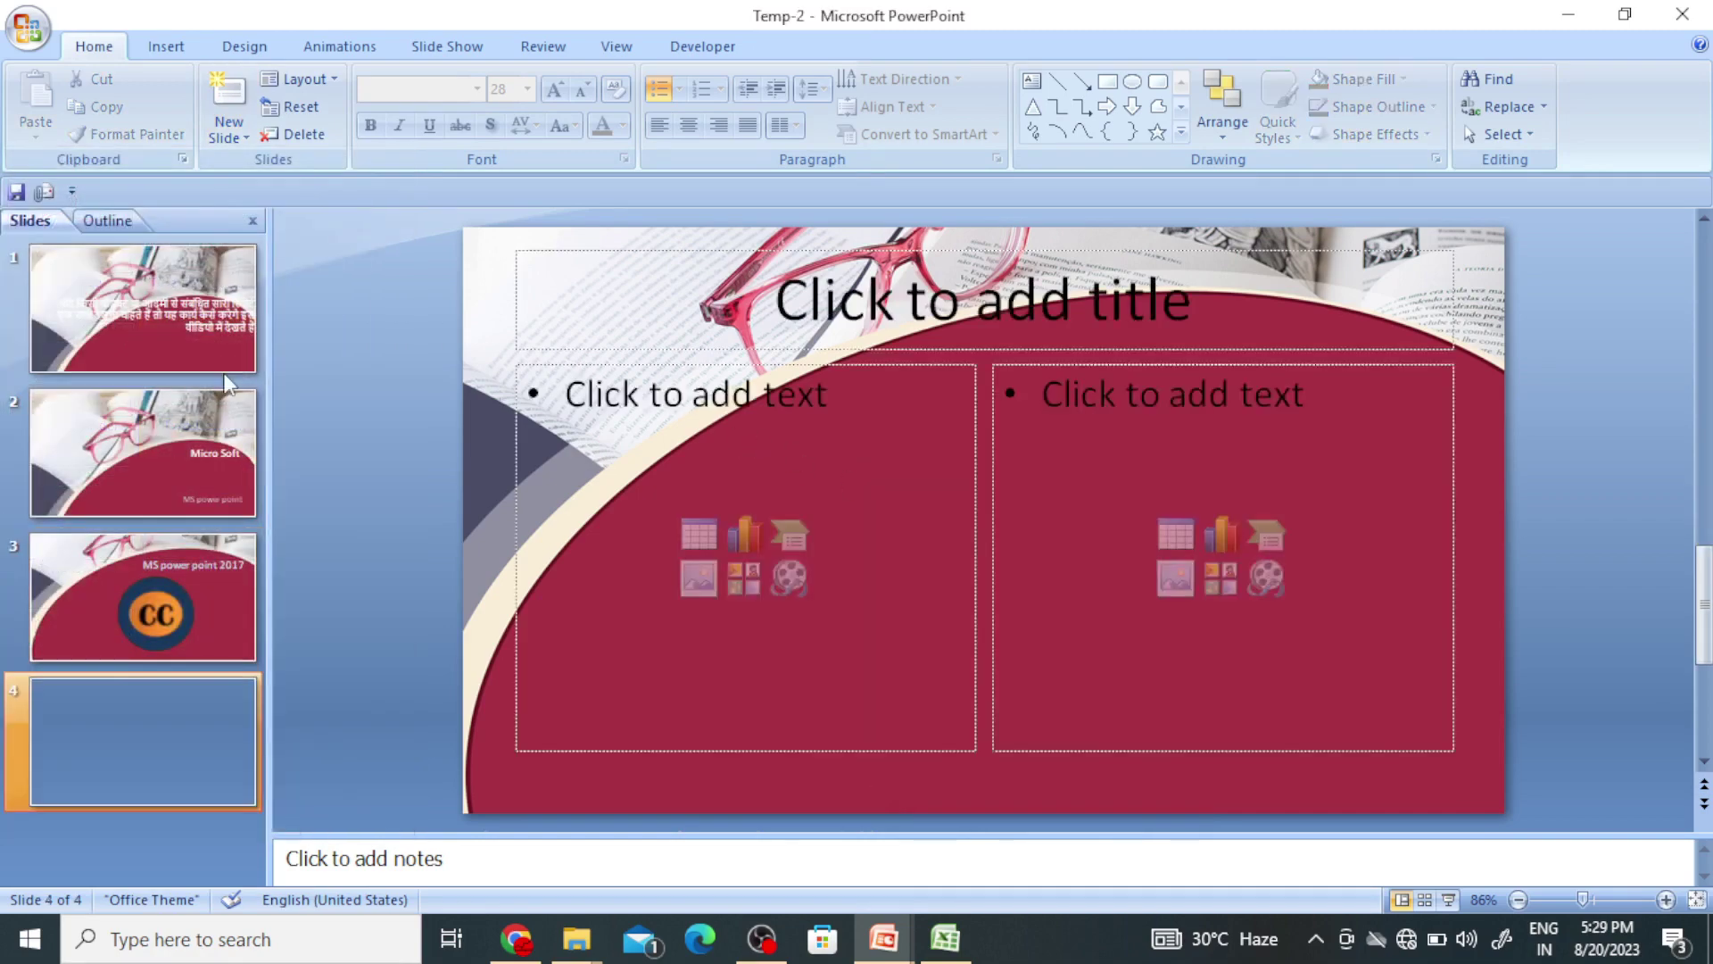
pyautogui.click(1062, 311)
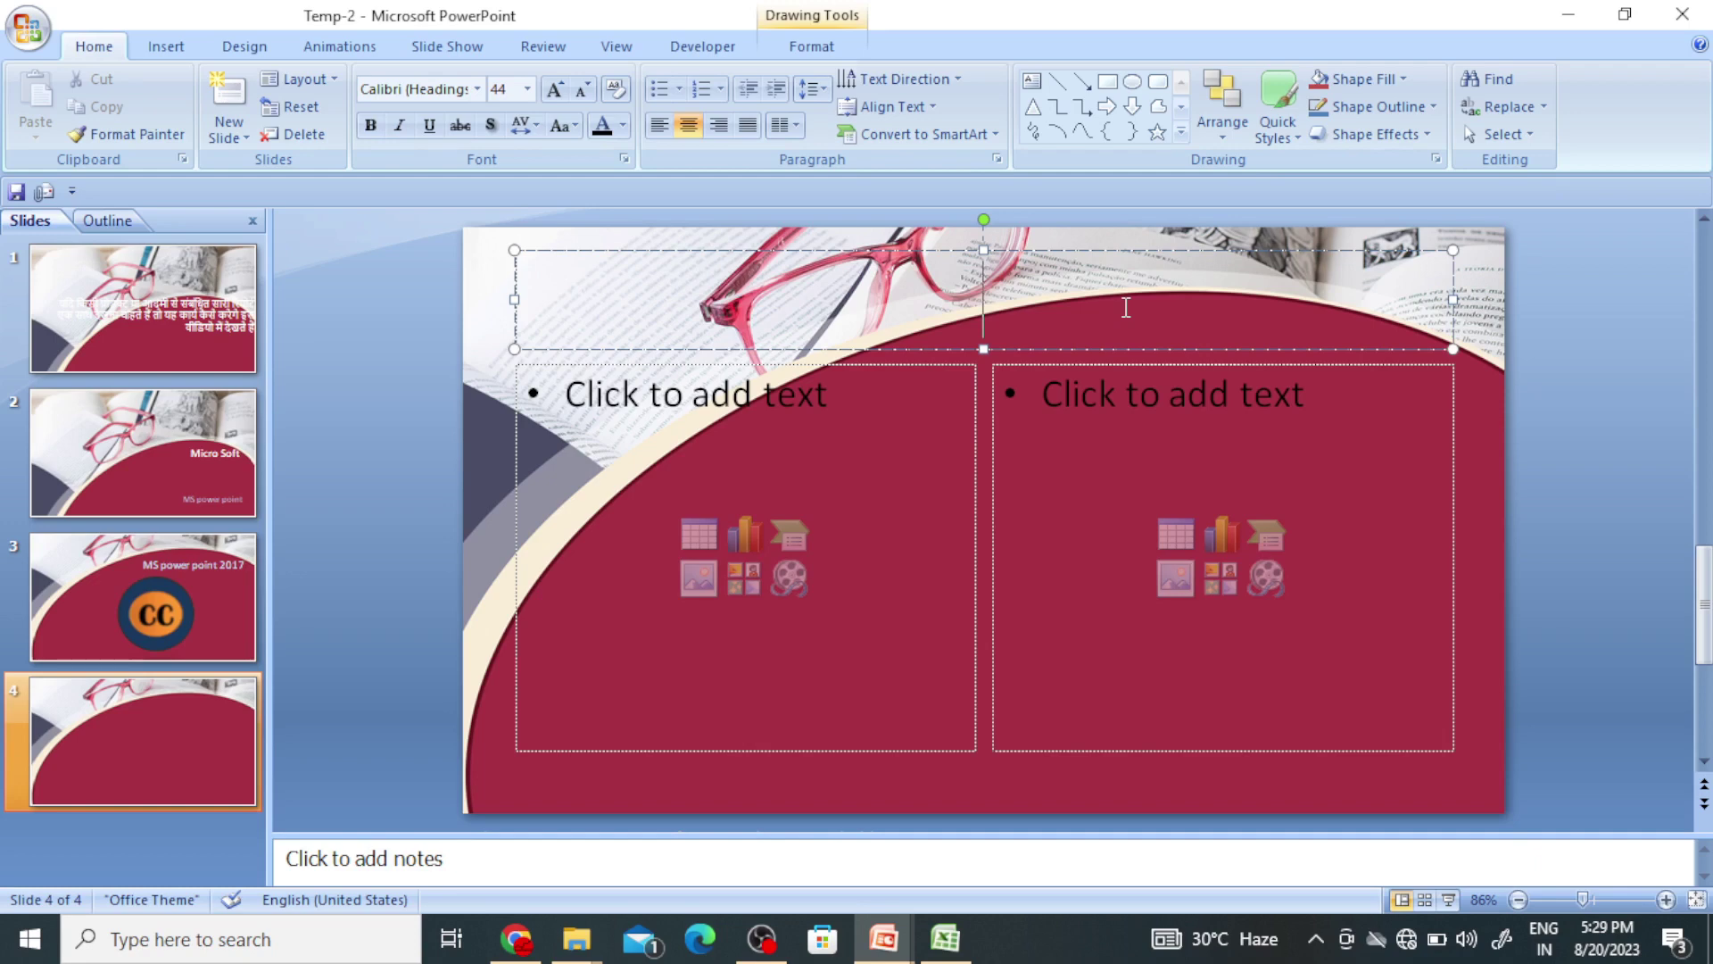
pyautogui.write('Aud')
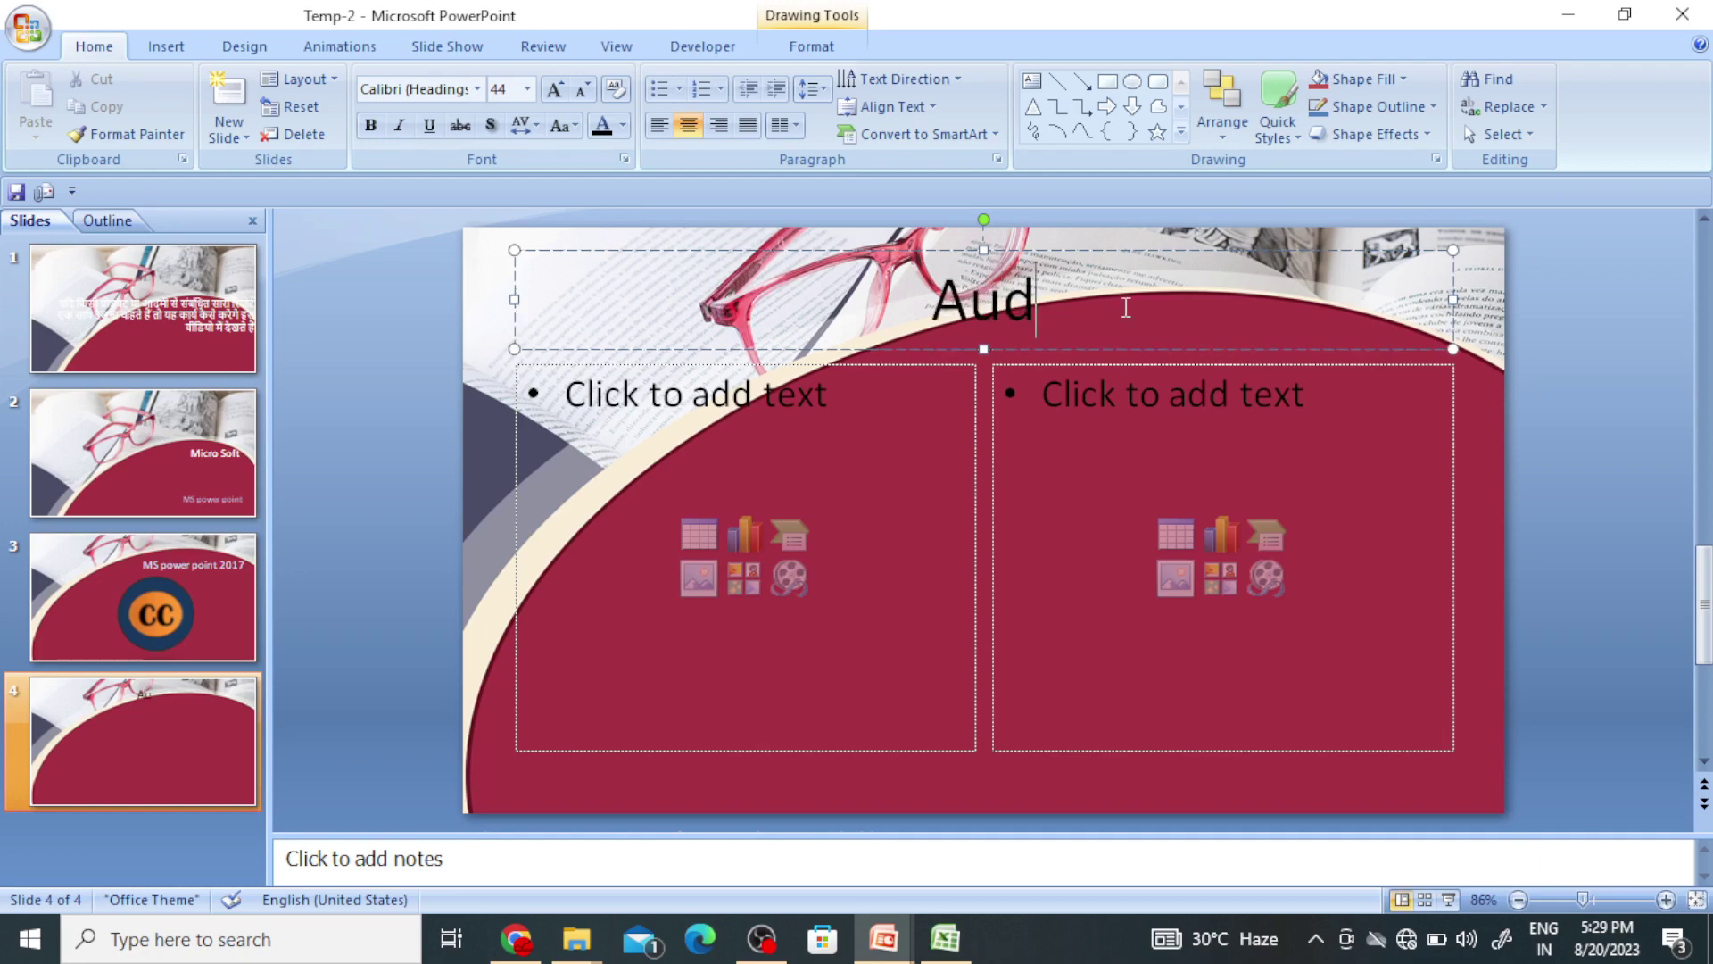
pyautogui.write('it rep[po')
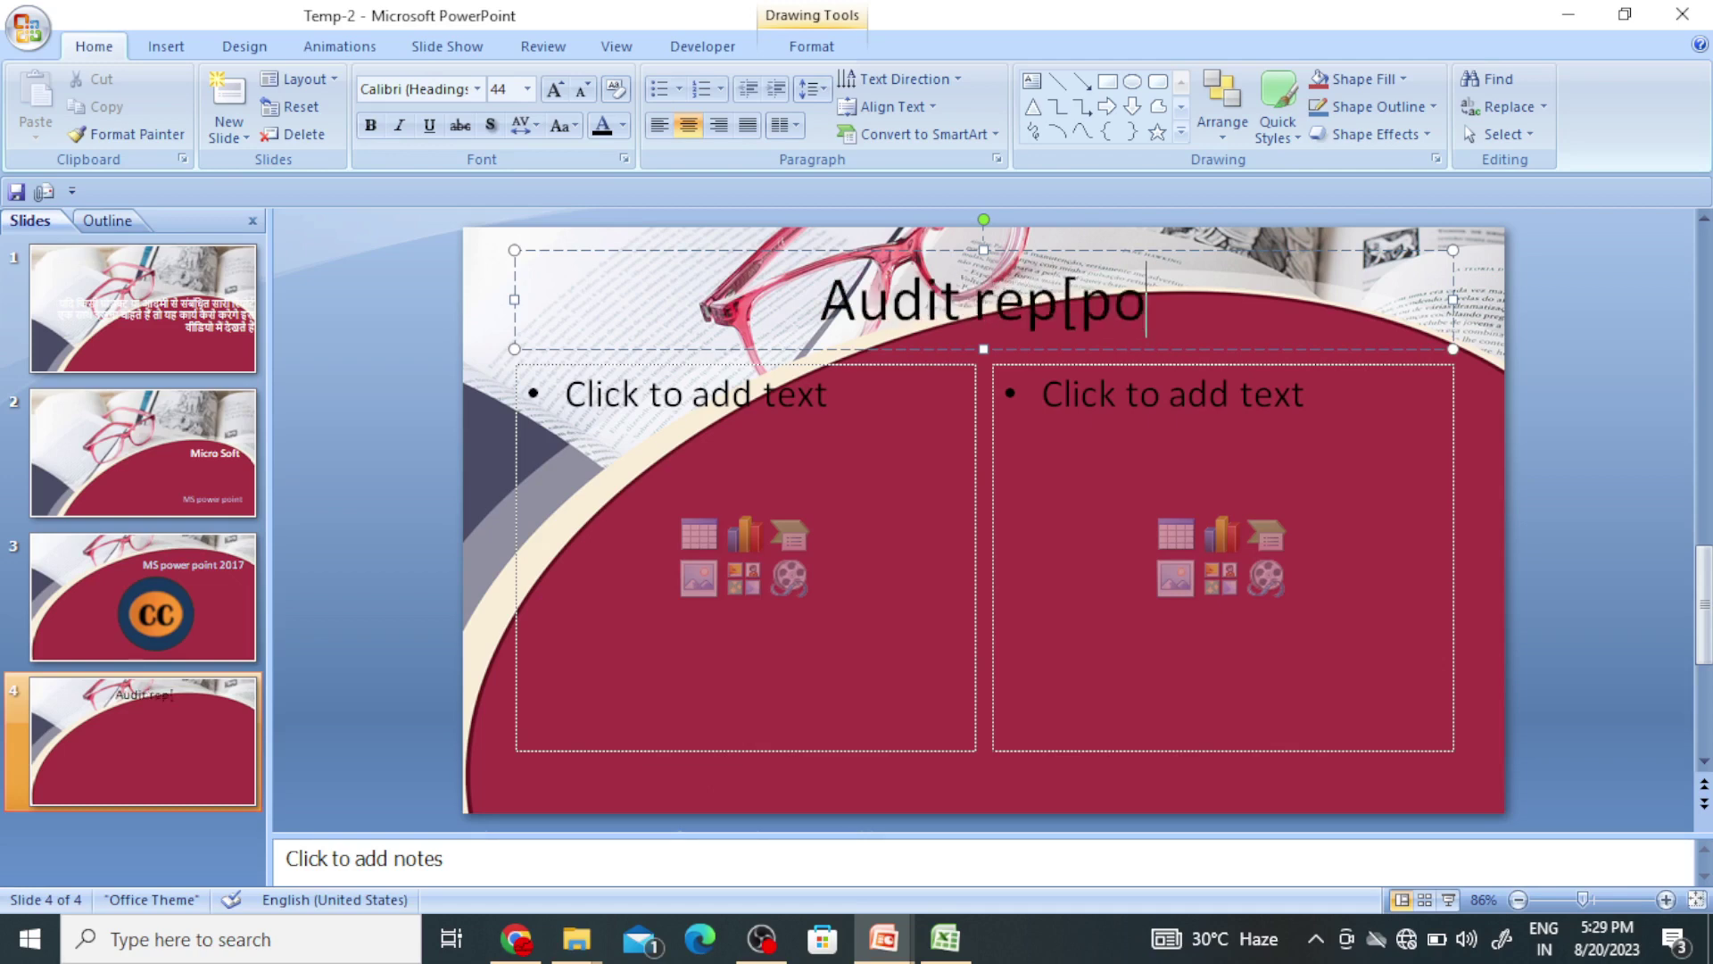
pyautogui.write('rt')
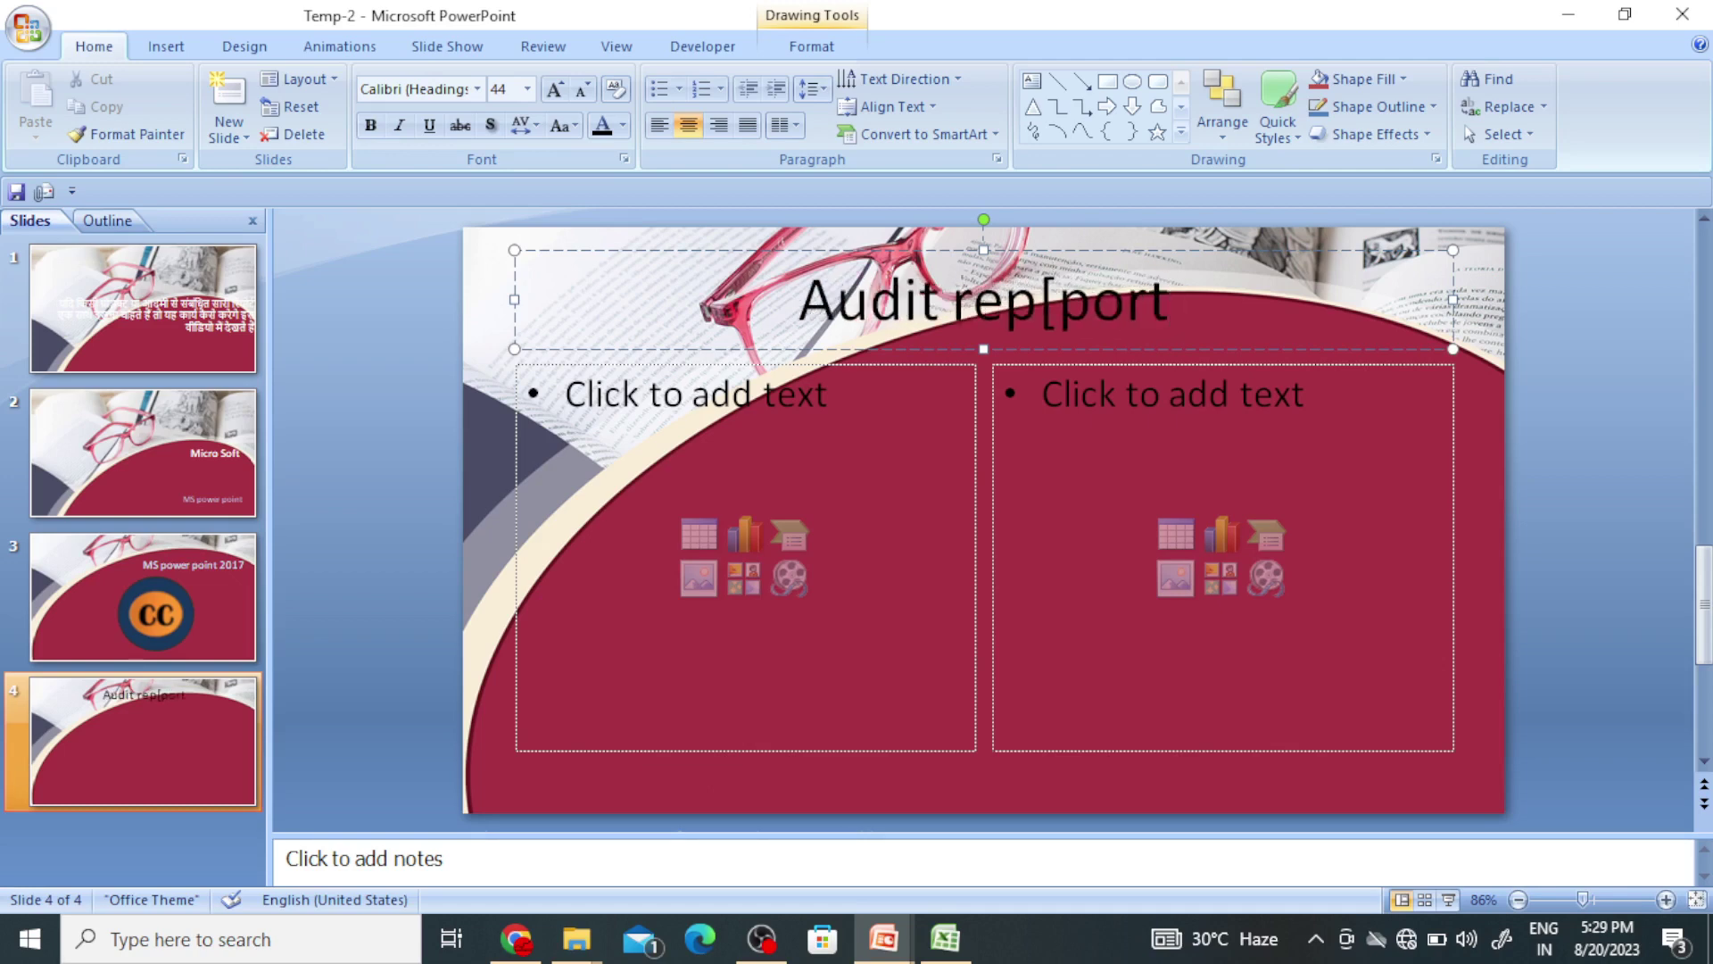
pyautogui.click(1058, 301)
pyautogui.press('BackSpace')
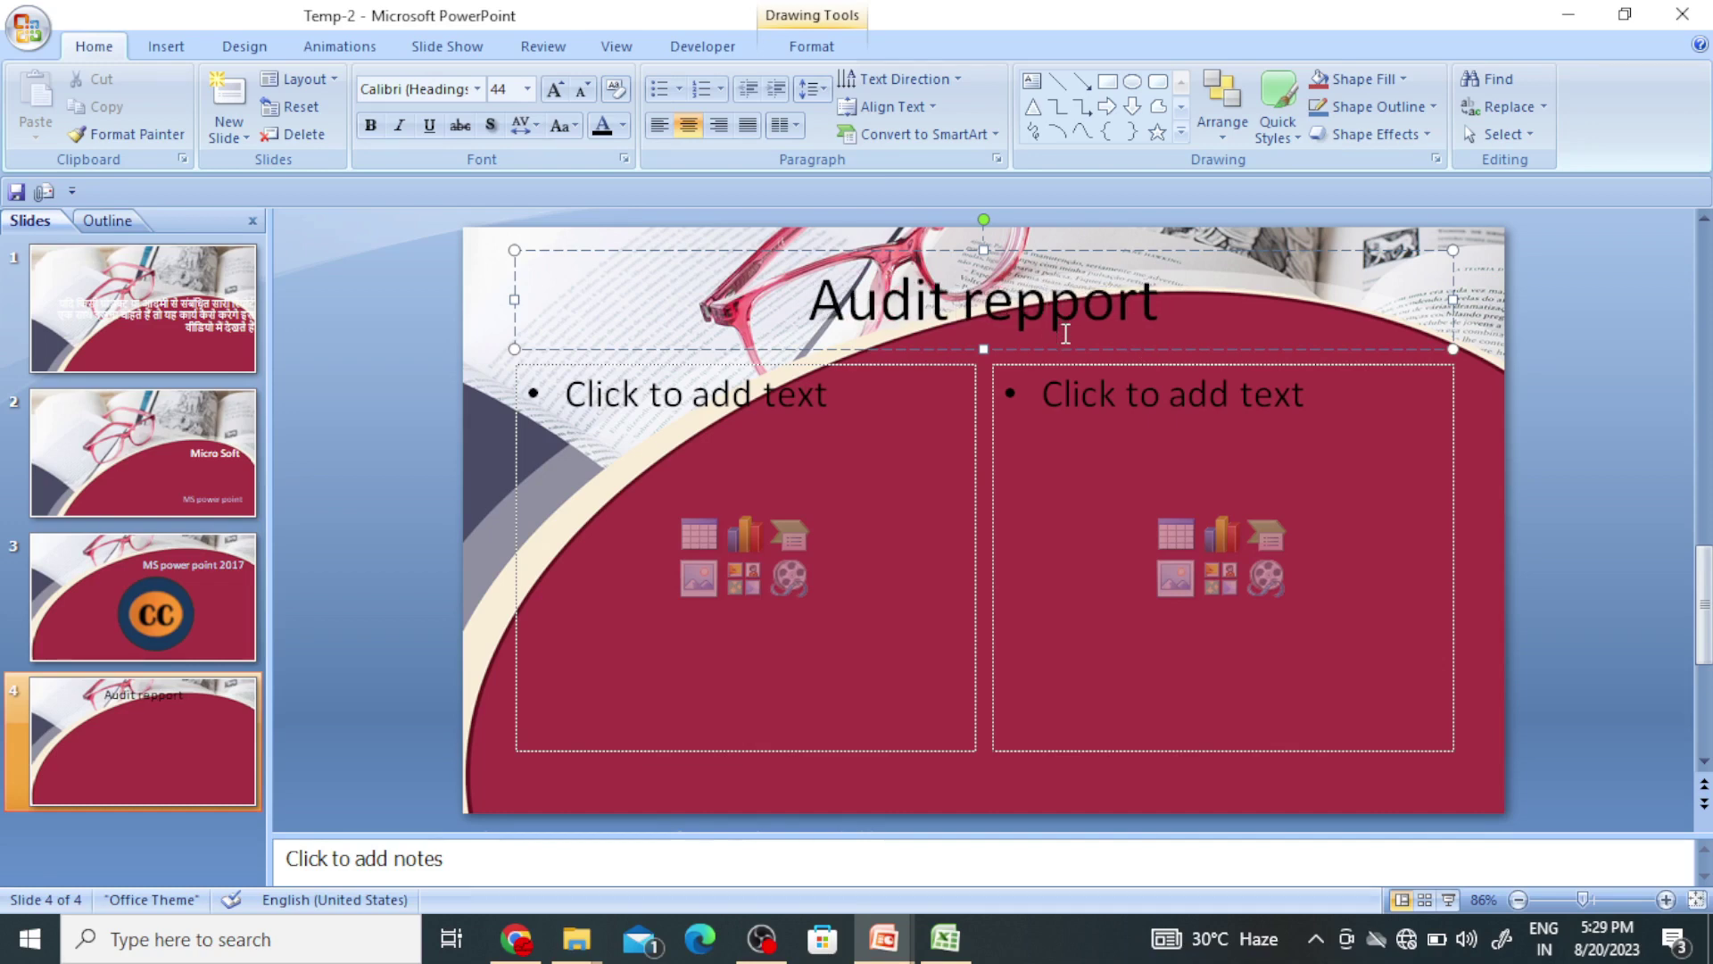
pyautogui.press('BackSpace')
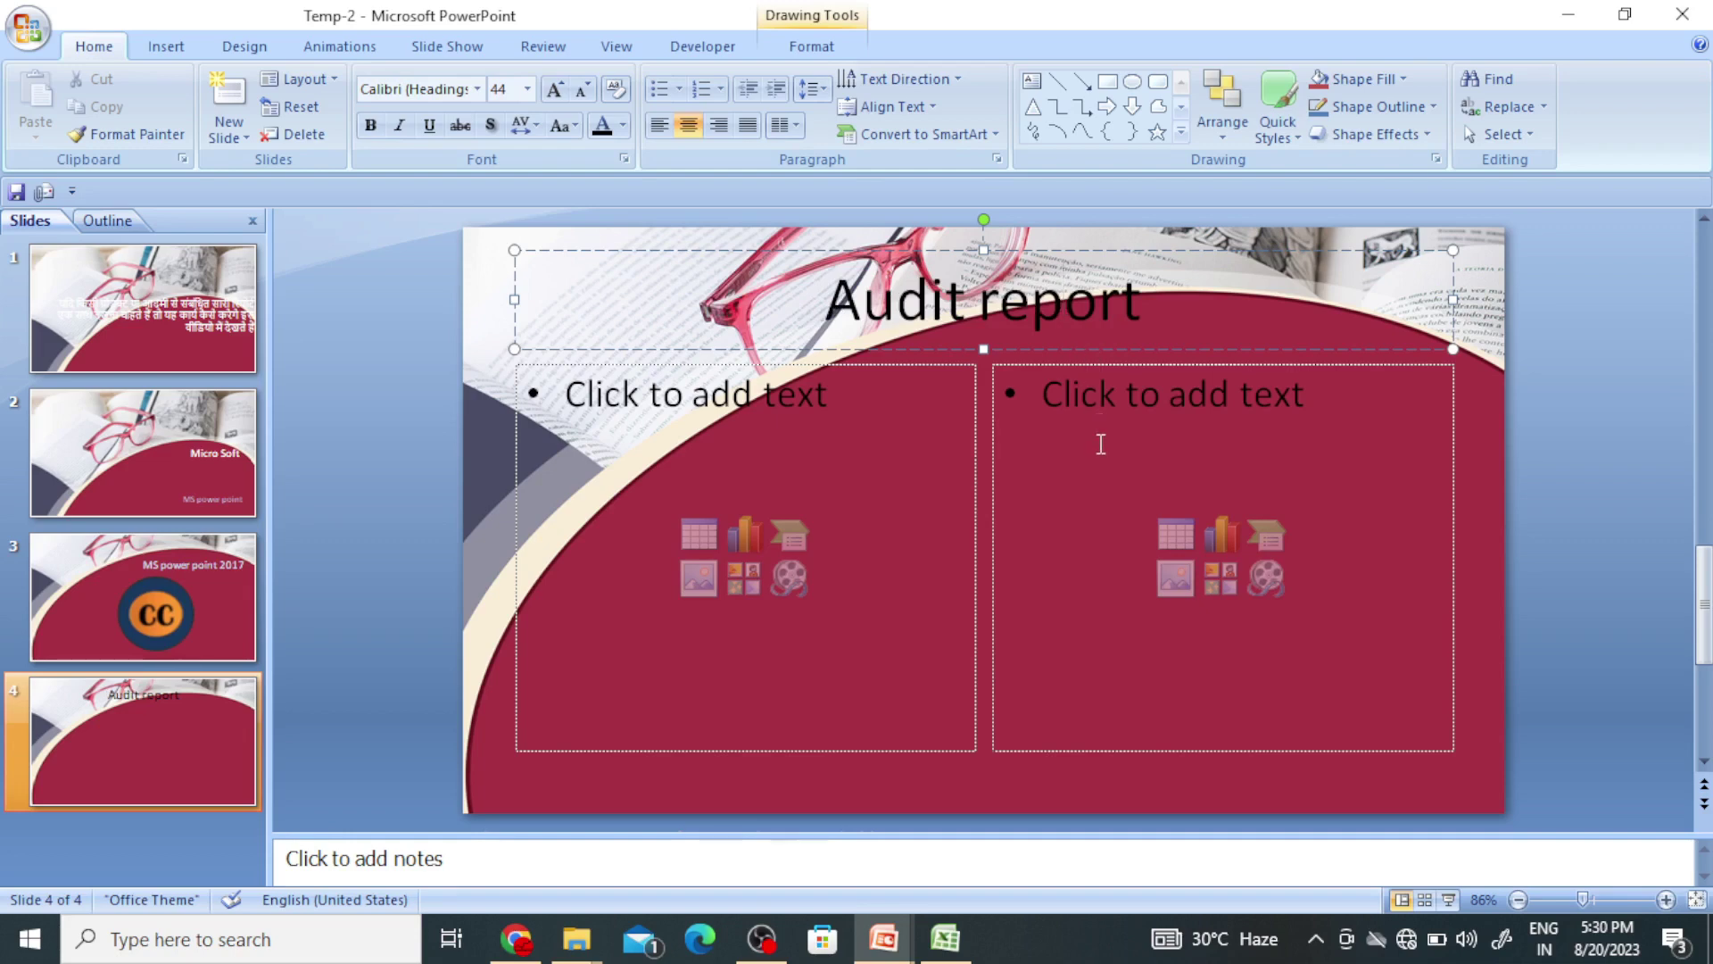
pyautogui.click(907, 470)
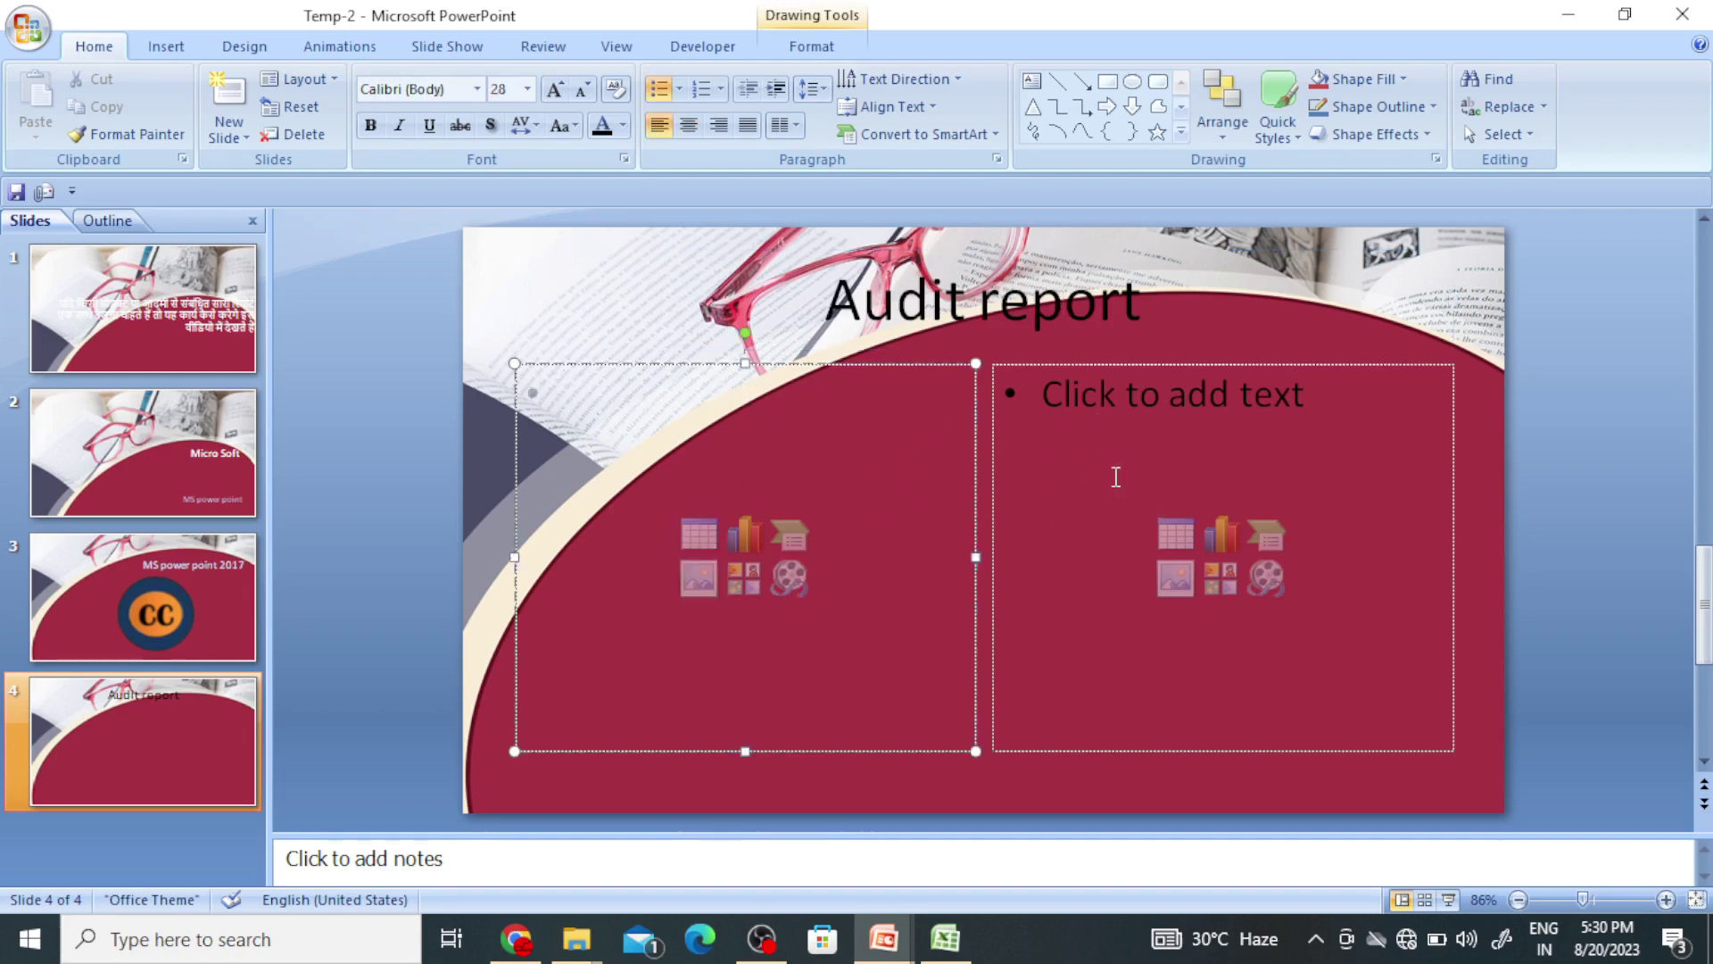
# Clear the bullet from the Audit report slide's right content area
pyautogui.click(1046, 432)
pyautogui.press('BackSpace')
pyautogui.click(840, 448)
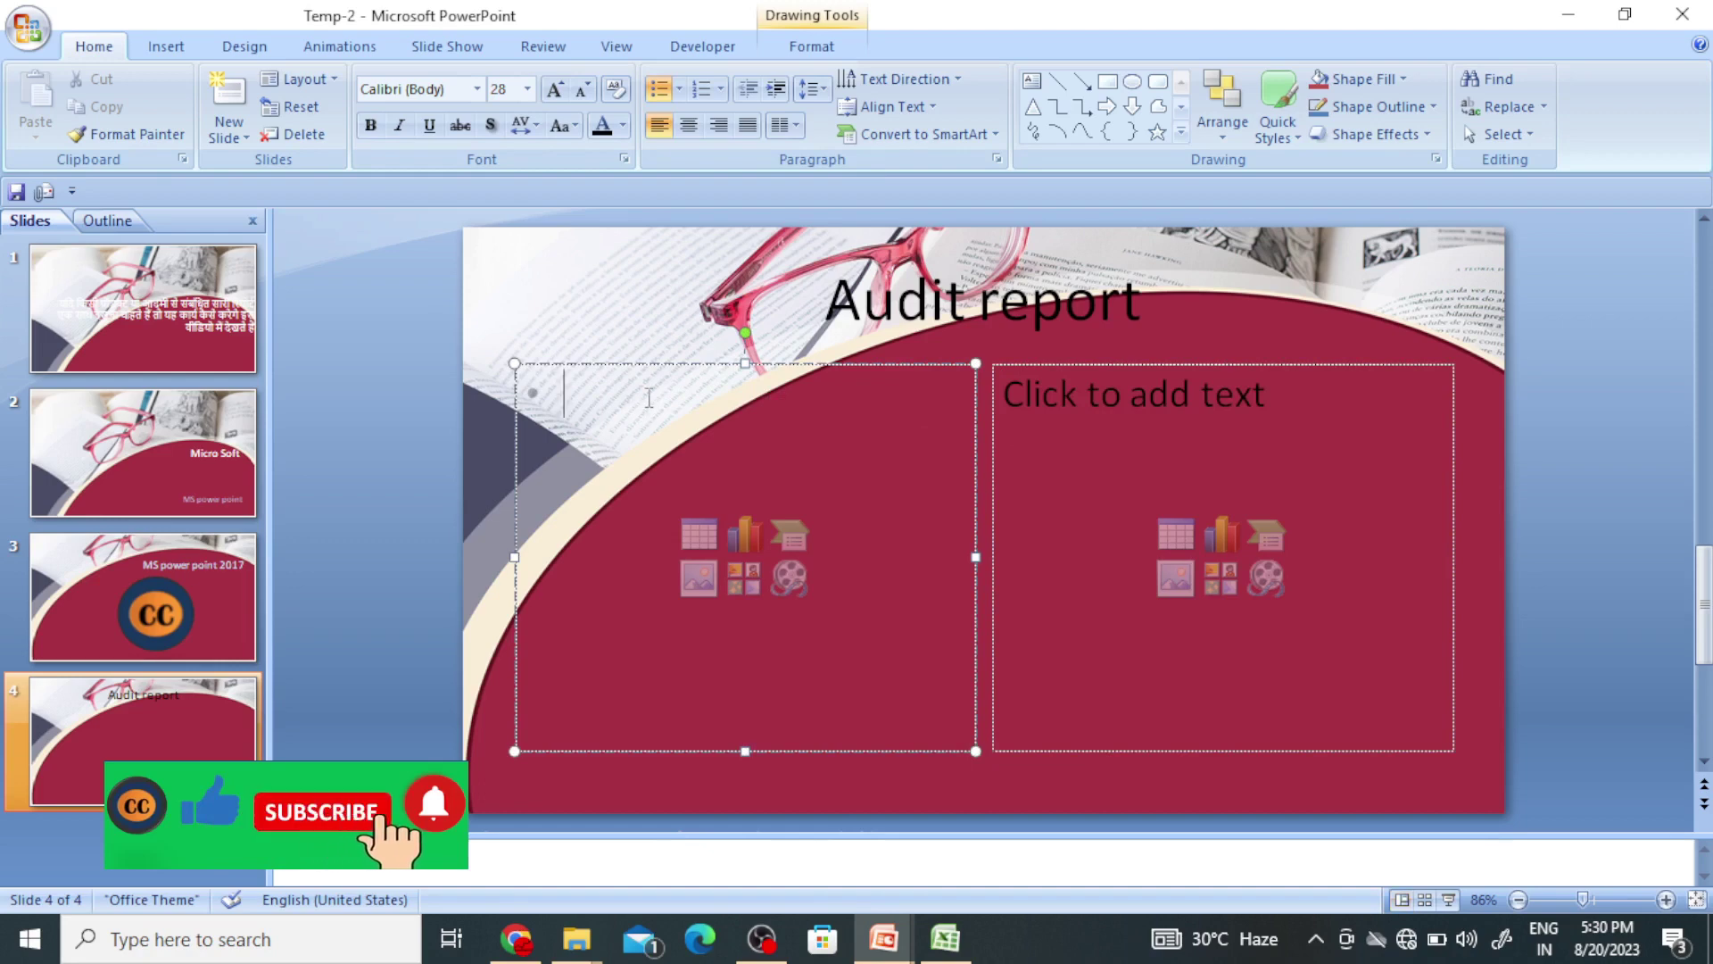
# Insert the 'pointing finger' picture into the left content area
pyautogui.click(699, 578)
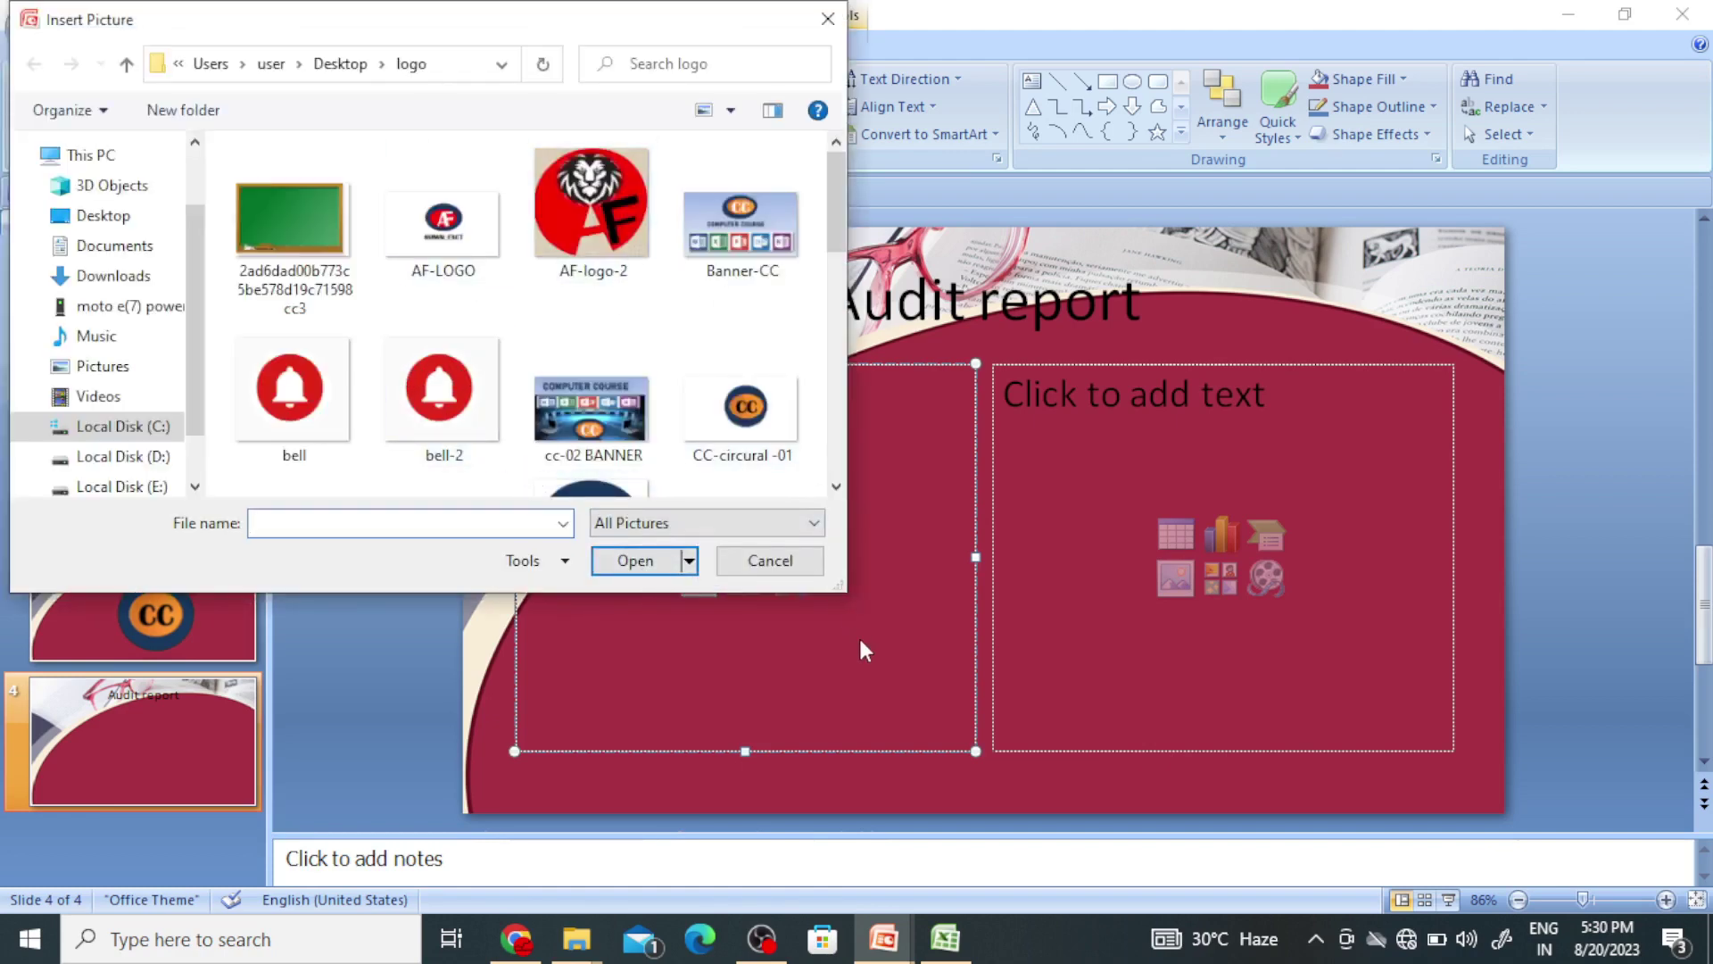
pyautogui.scroll(-1, 683, 664)
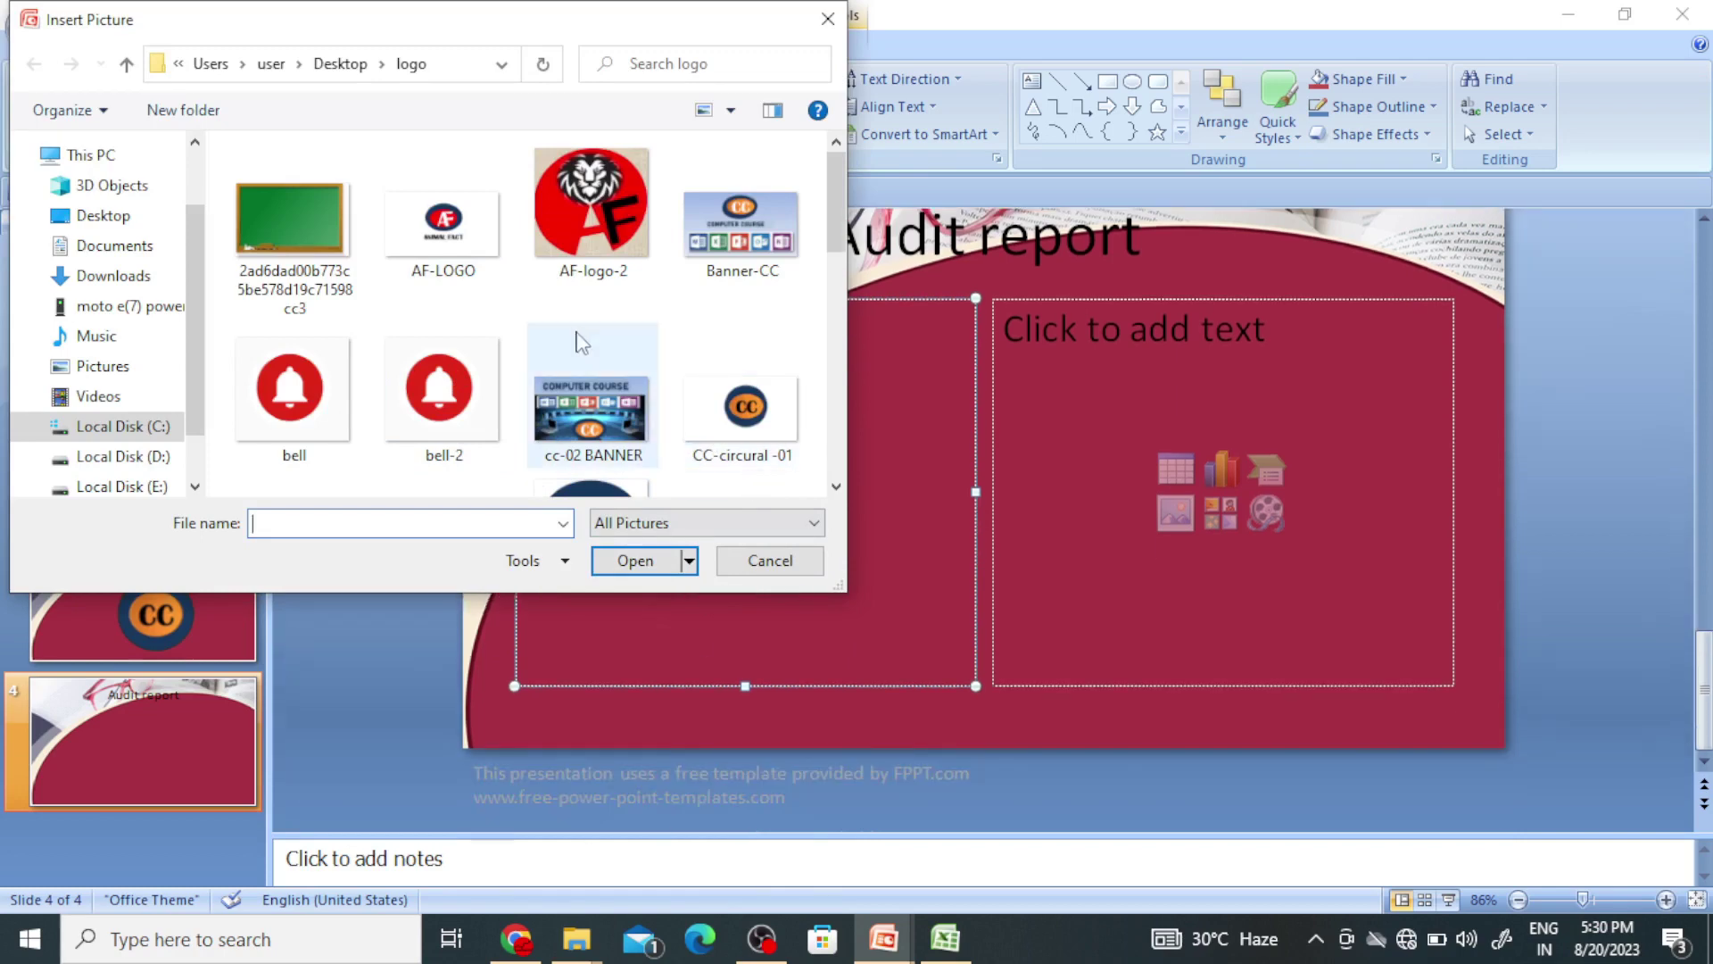
pyautogui.scroll(-3, 622, 337)
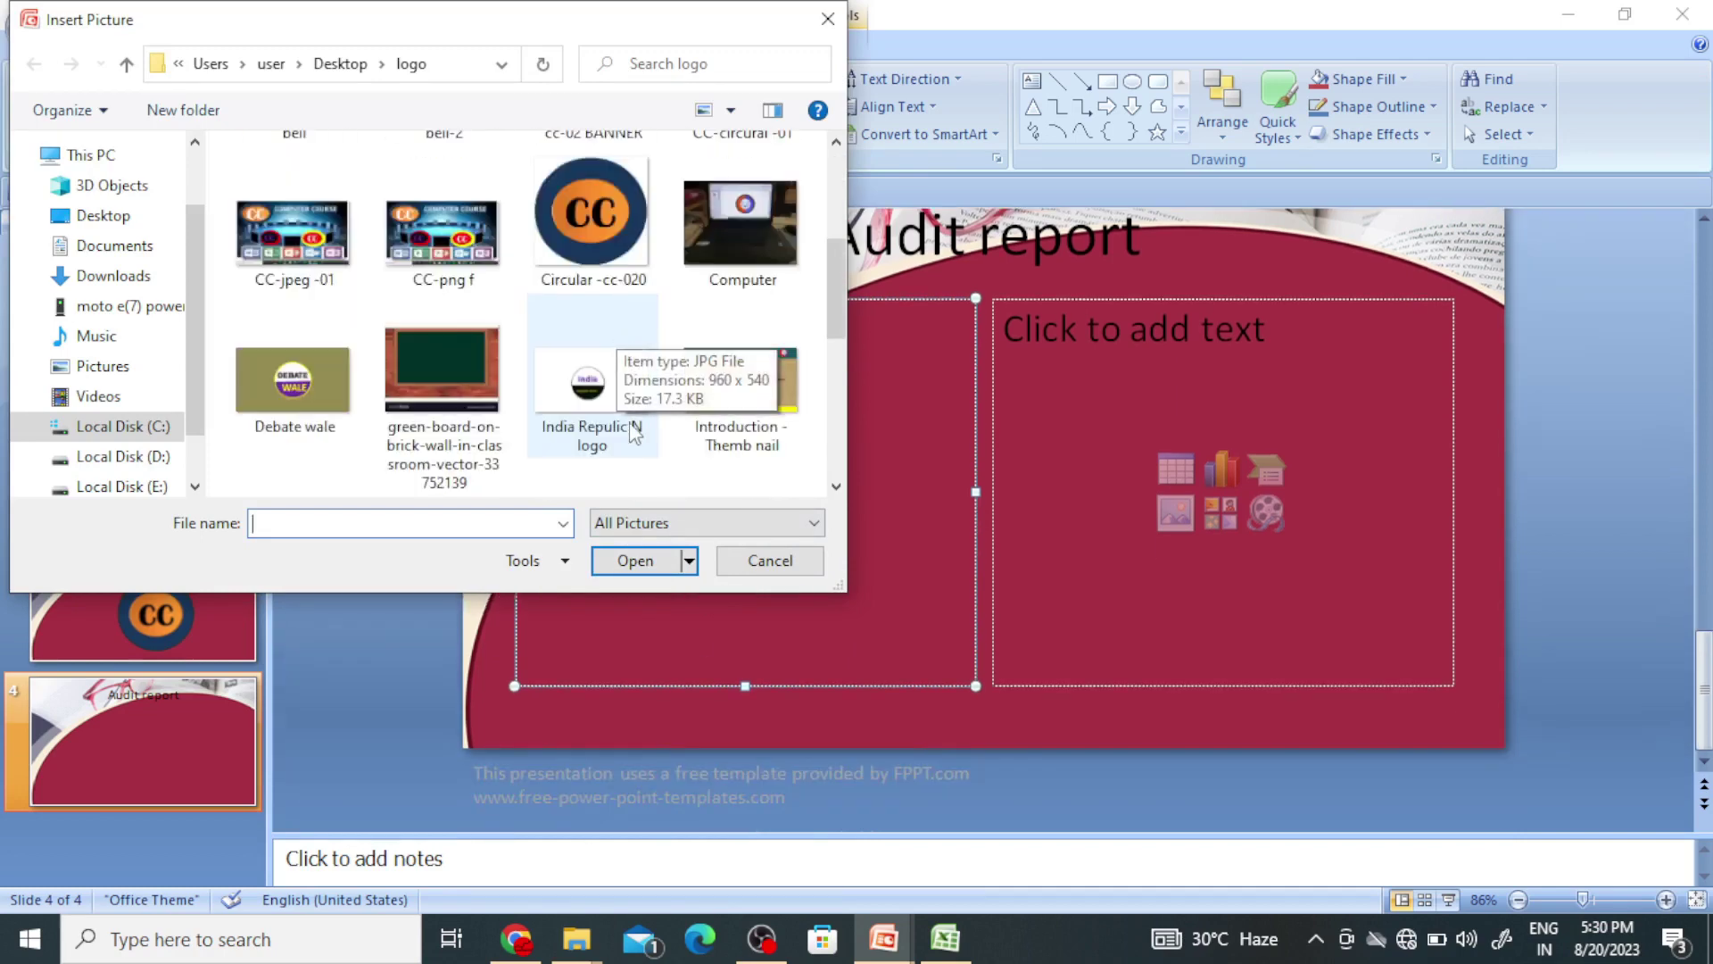
pyautogui.scroll(1, 634, 433)
pyautogui.scroll(-1, 633, 432)
pyautogui.scroll(-1, 629, 433)
pyautogui.scroll(-1, 616, 434)
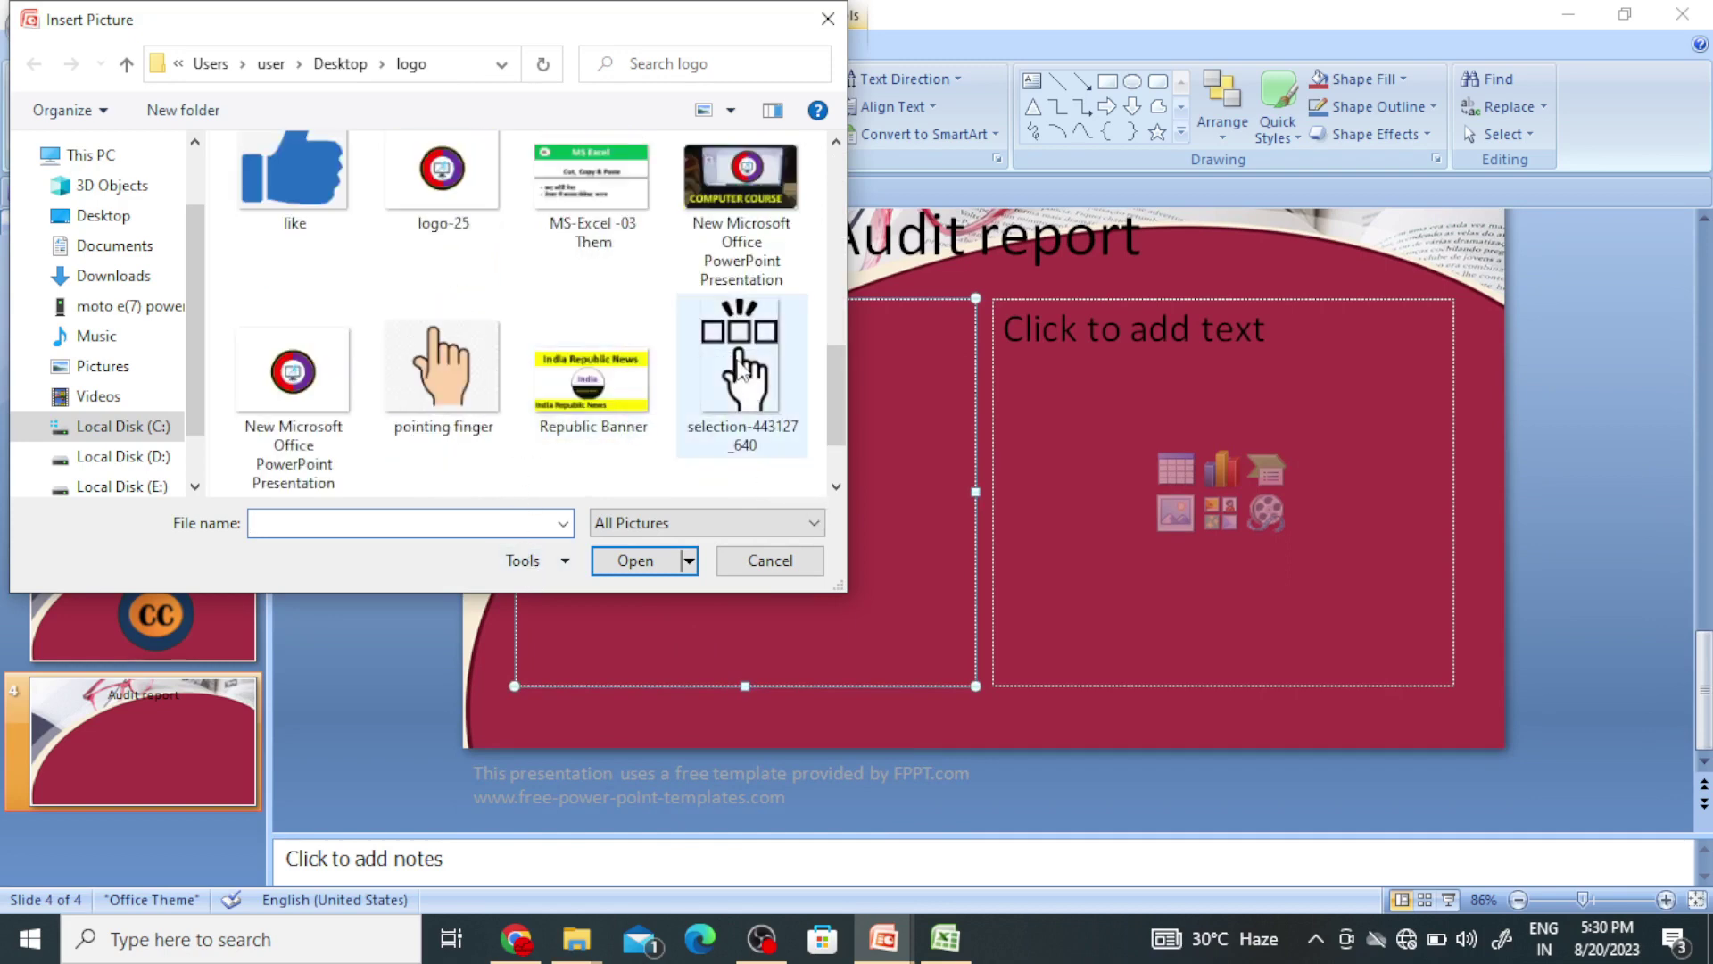
pyautogui.click(458, 380)
pyautogui.click(629, 560)
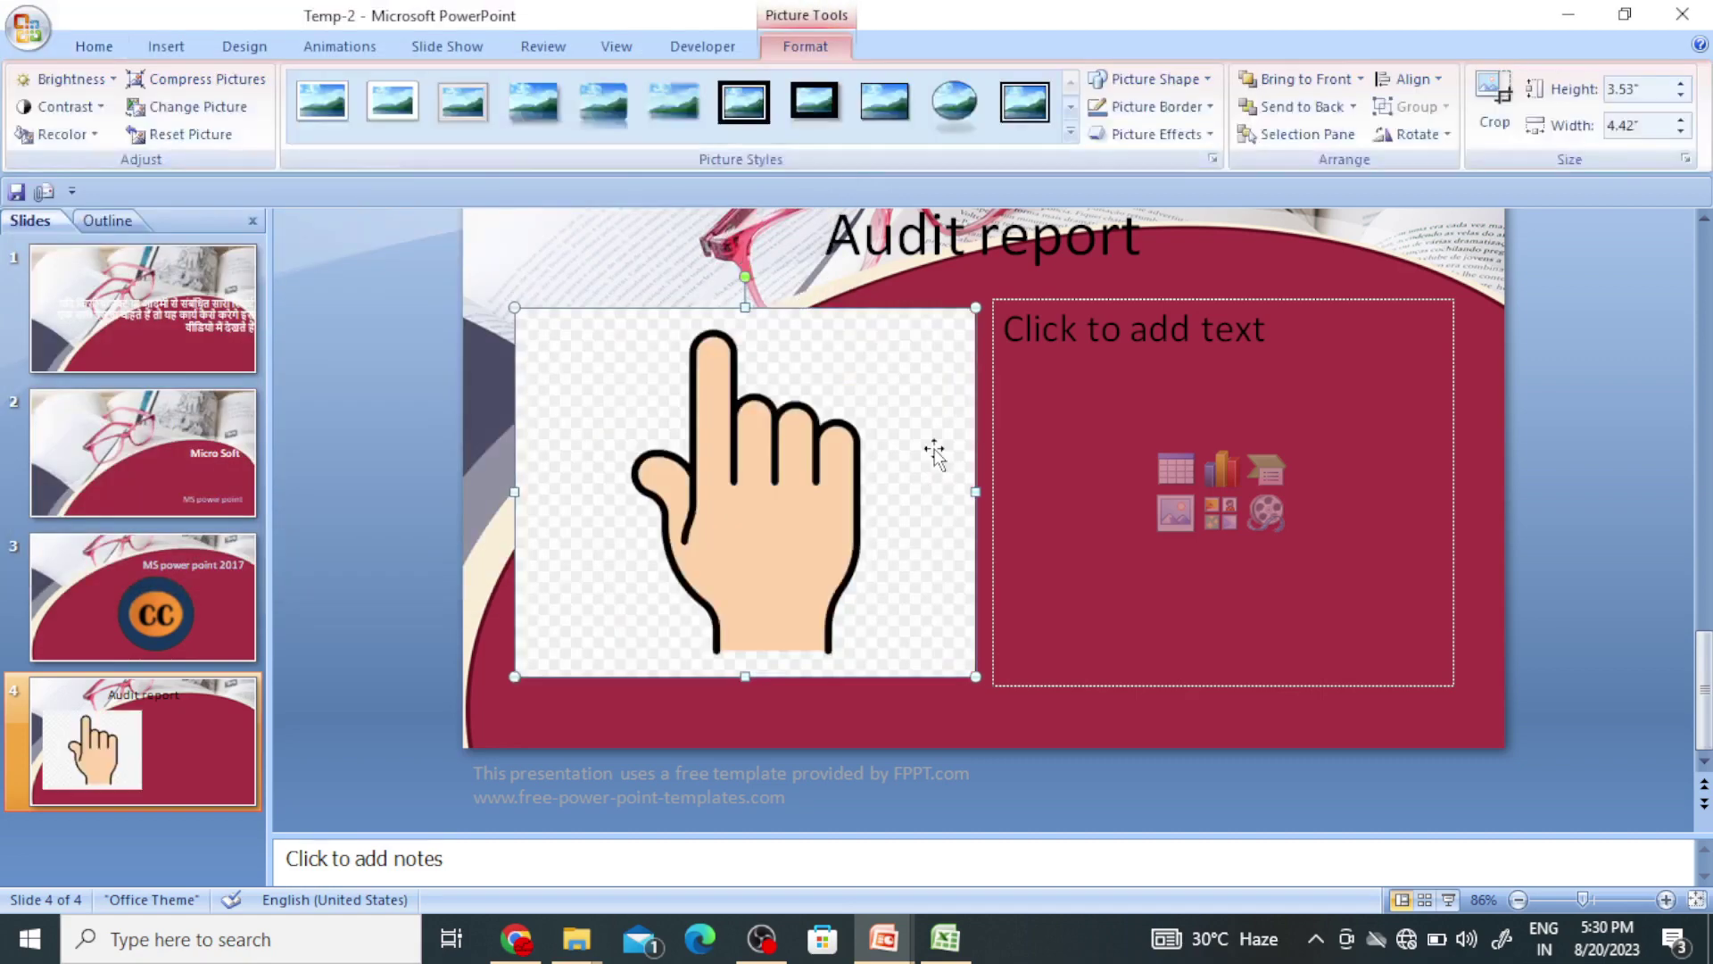
pyautogui.click(1176, 473)
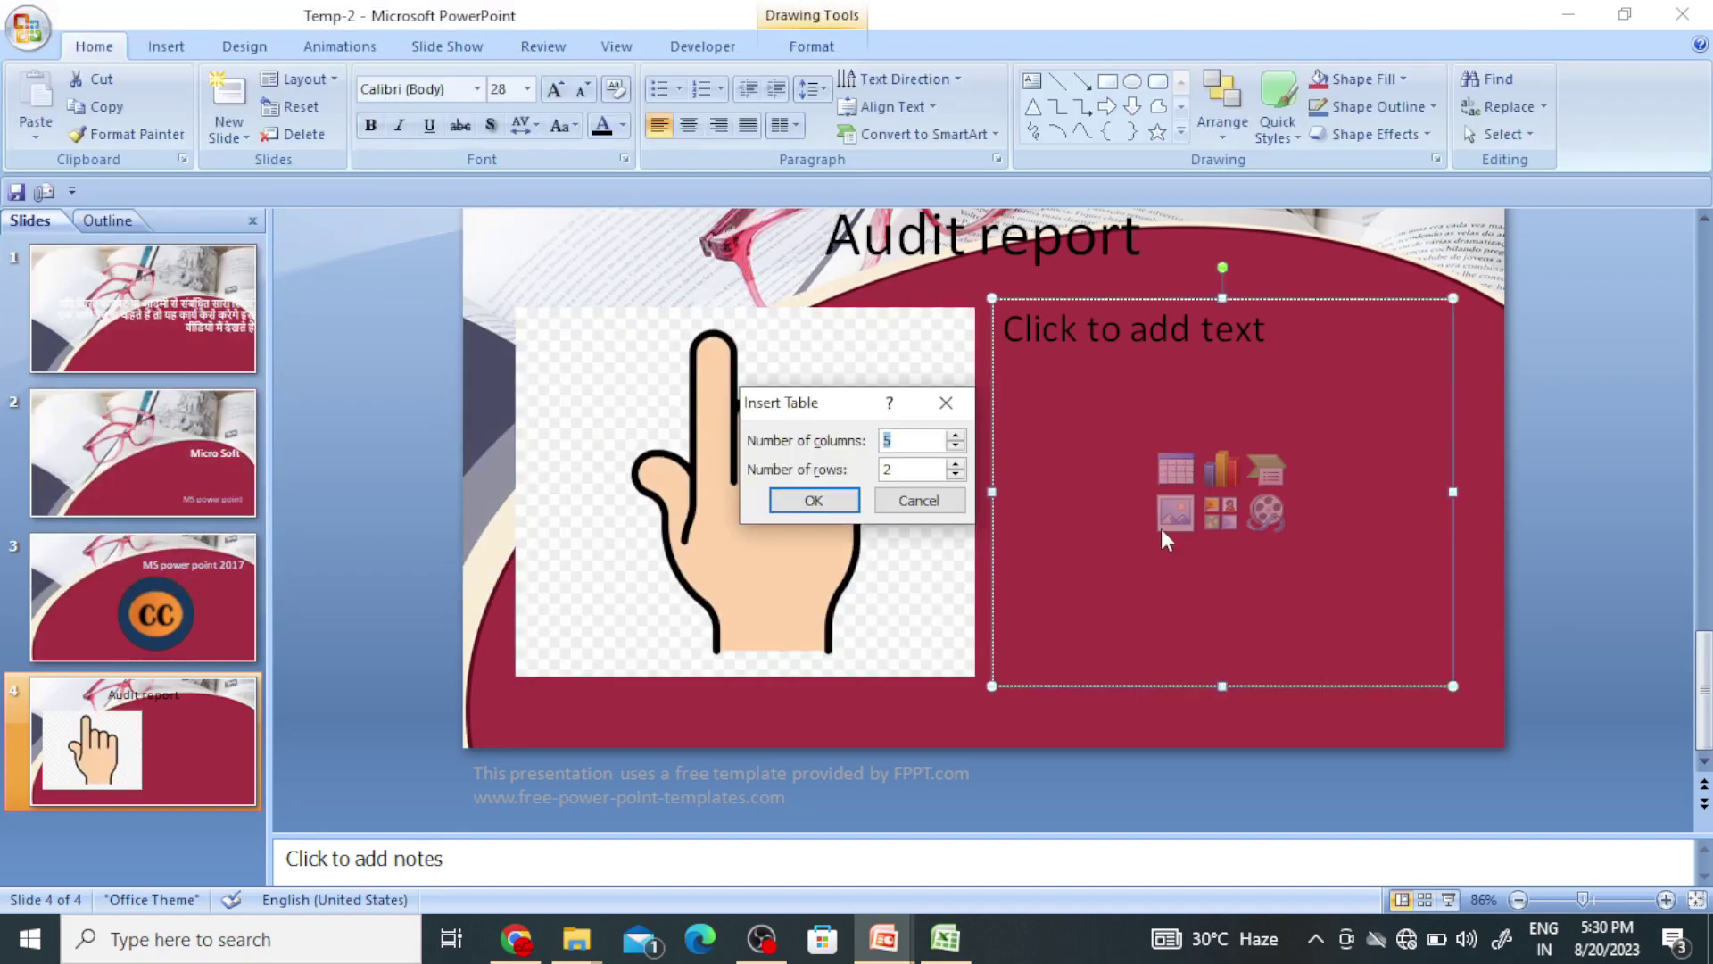
# Cancel the table and insert selection-443127_640 into the Audit report slide's right content area
pyautogui.press('Escape')
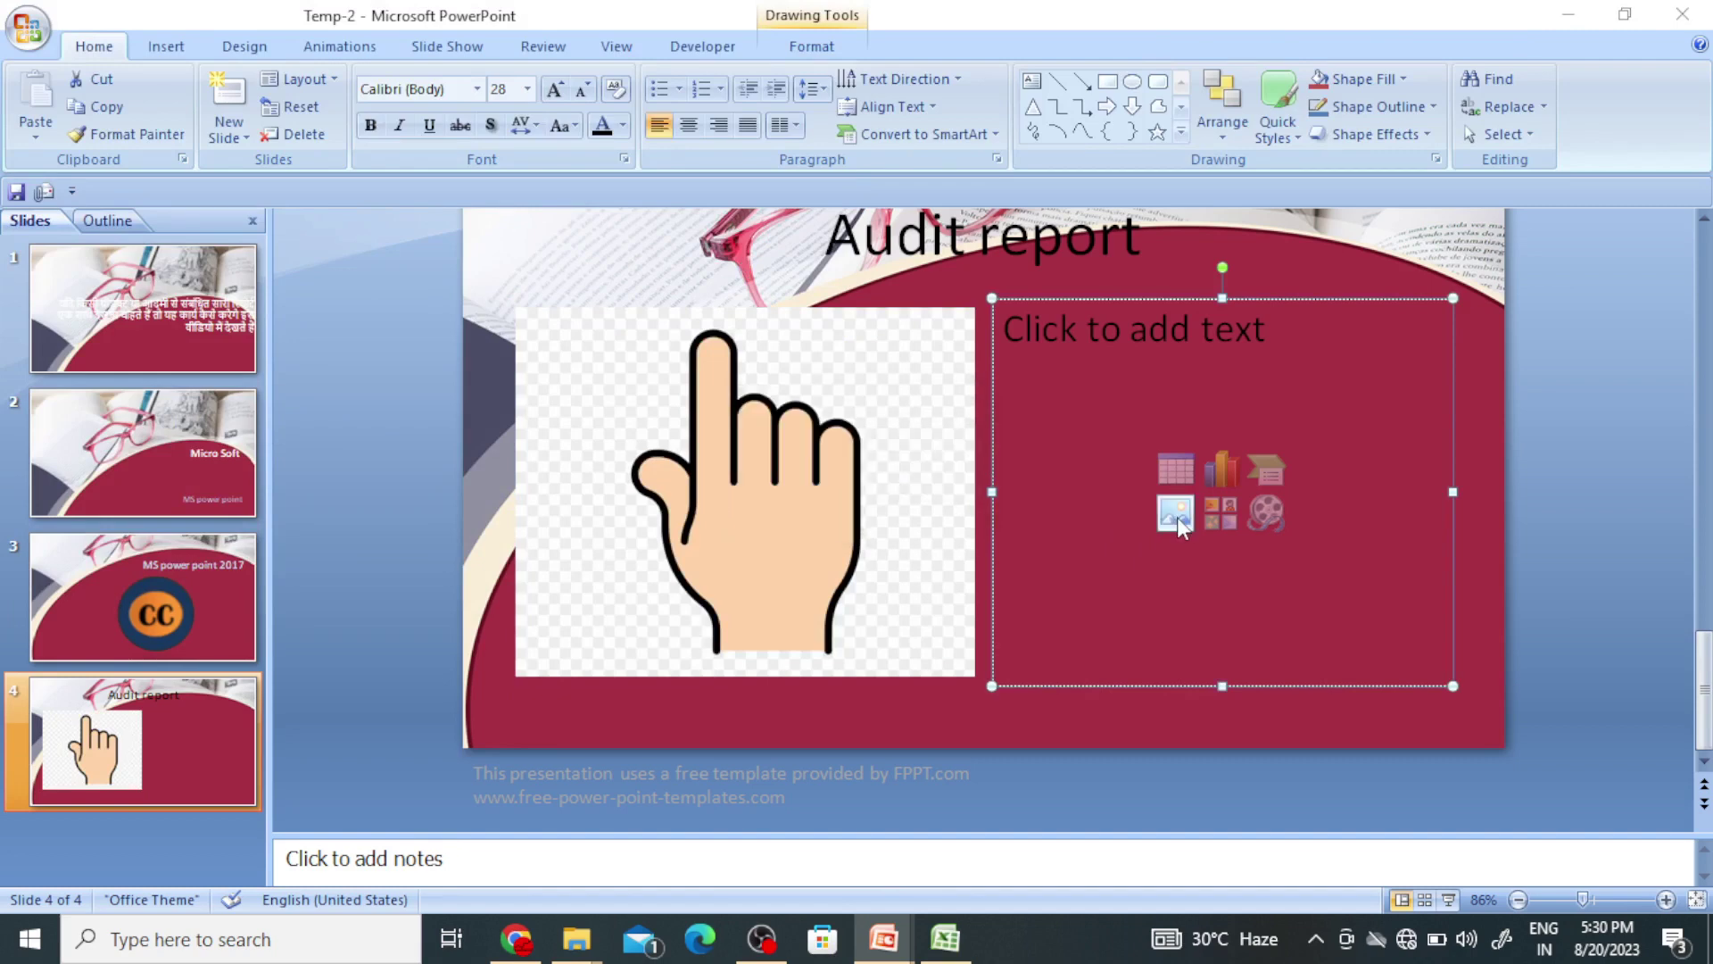
pyautogui.click(1176, 517)
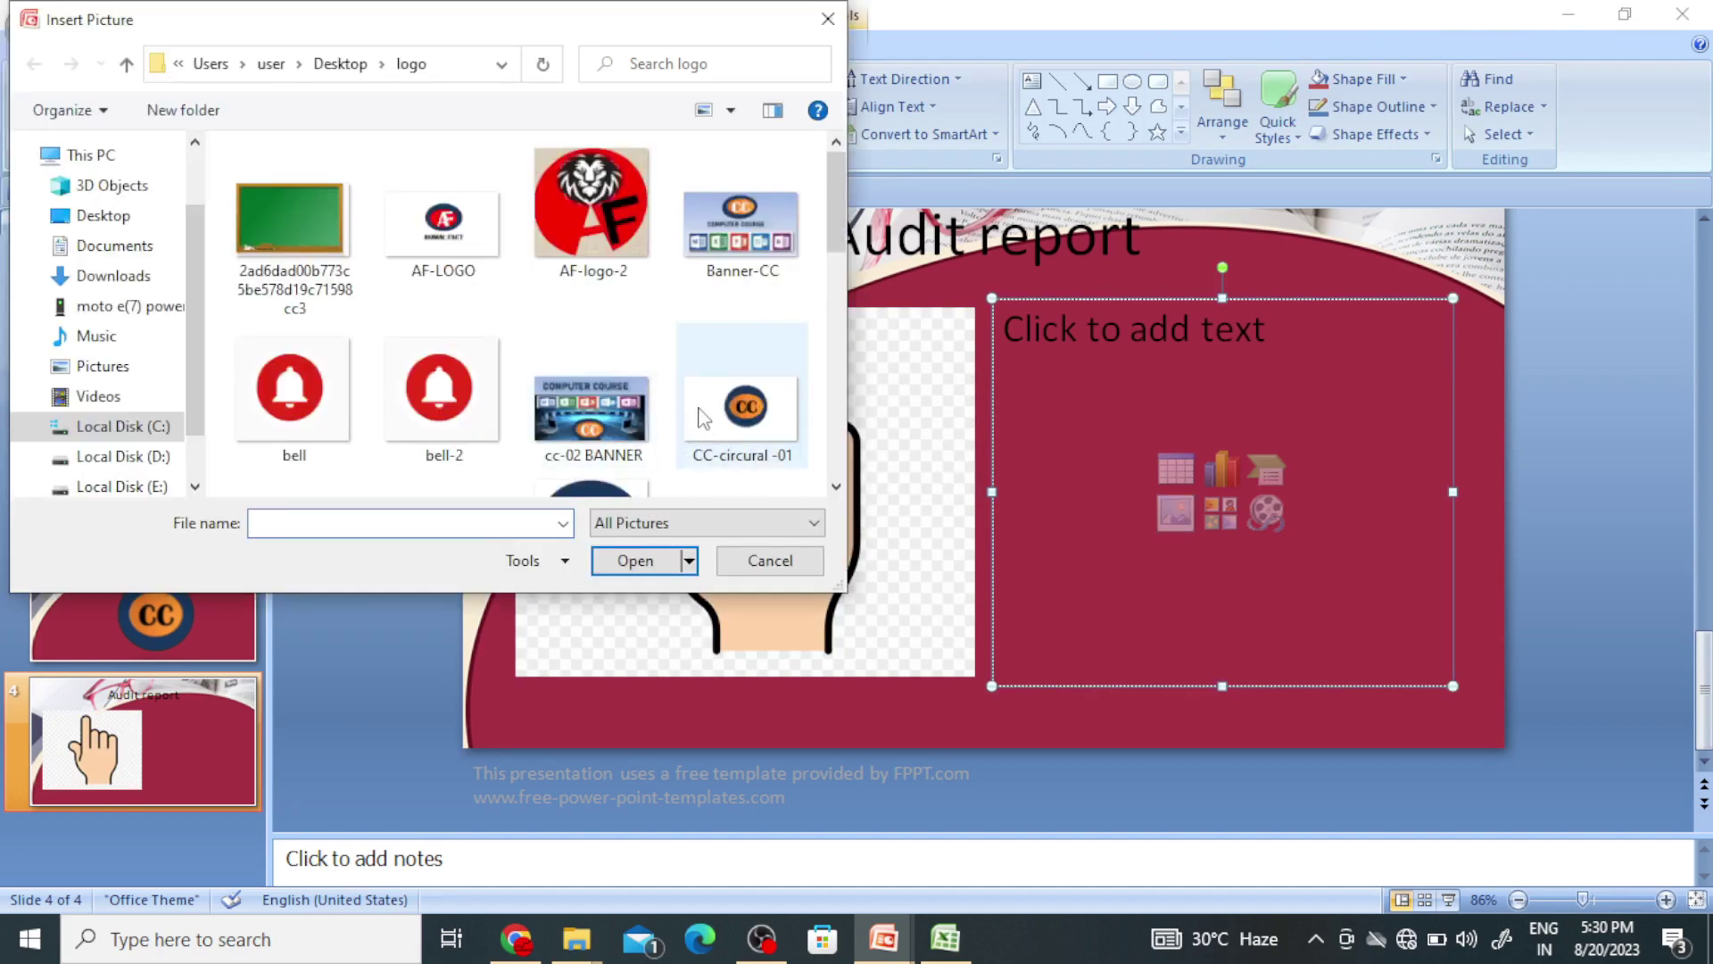
pyautogui.scroll(-3, 723, 393)
pyautogui.scroll(-3, 719, 412)
pyautogui.click(733, 379)
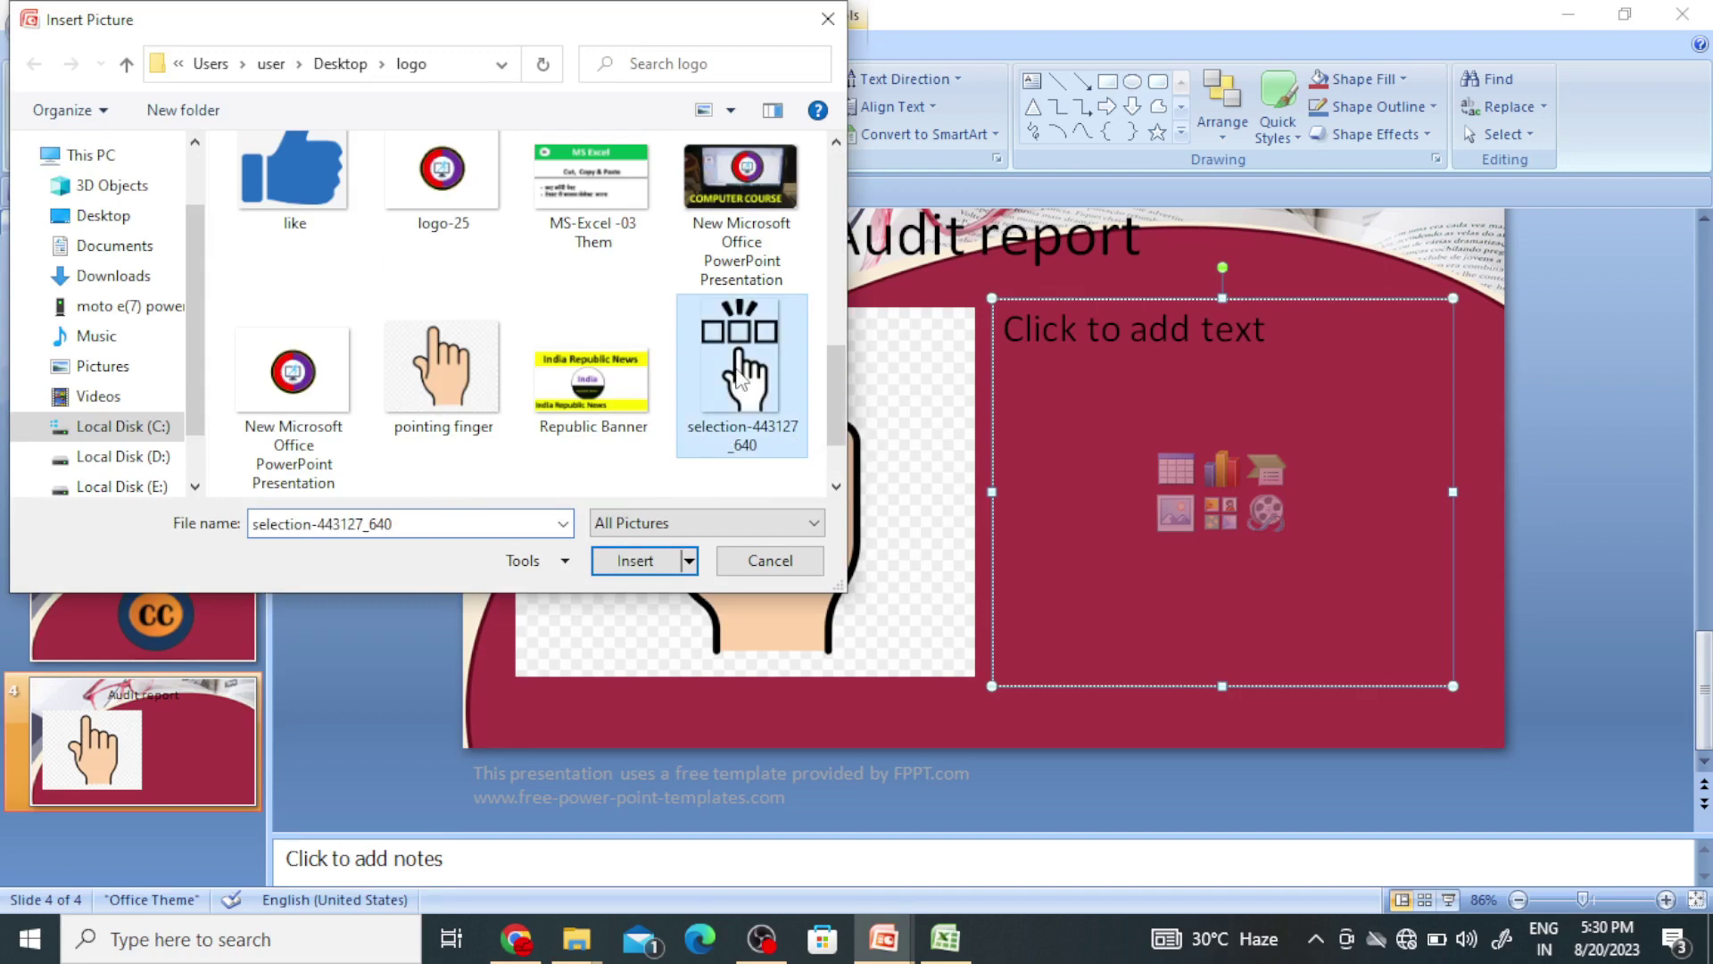
pyautogui.click(656, 568)
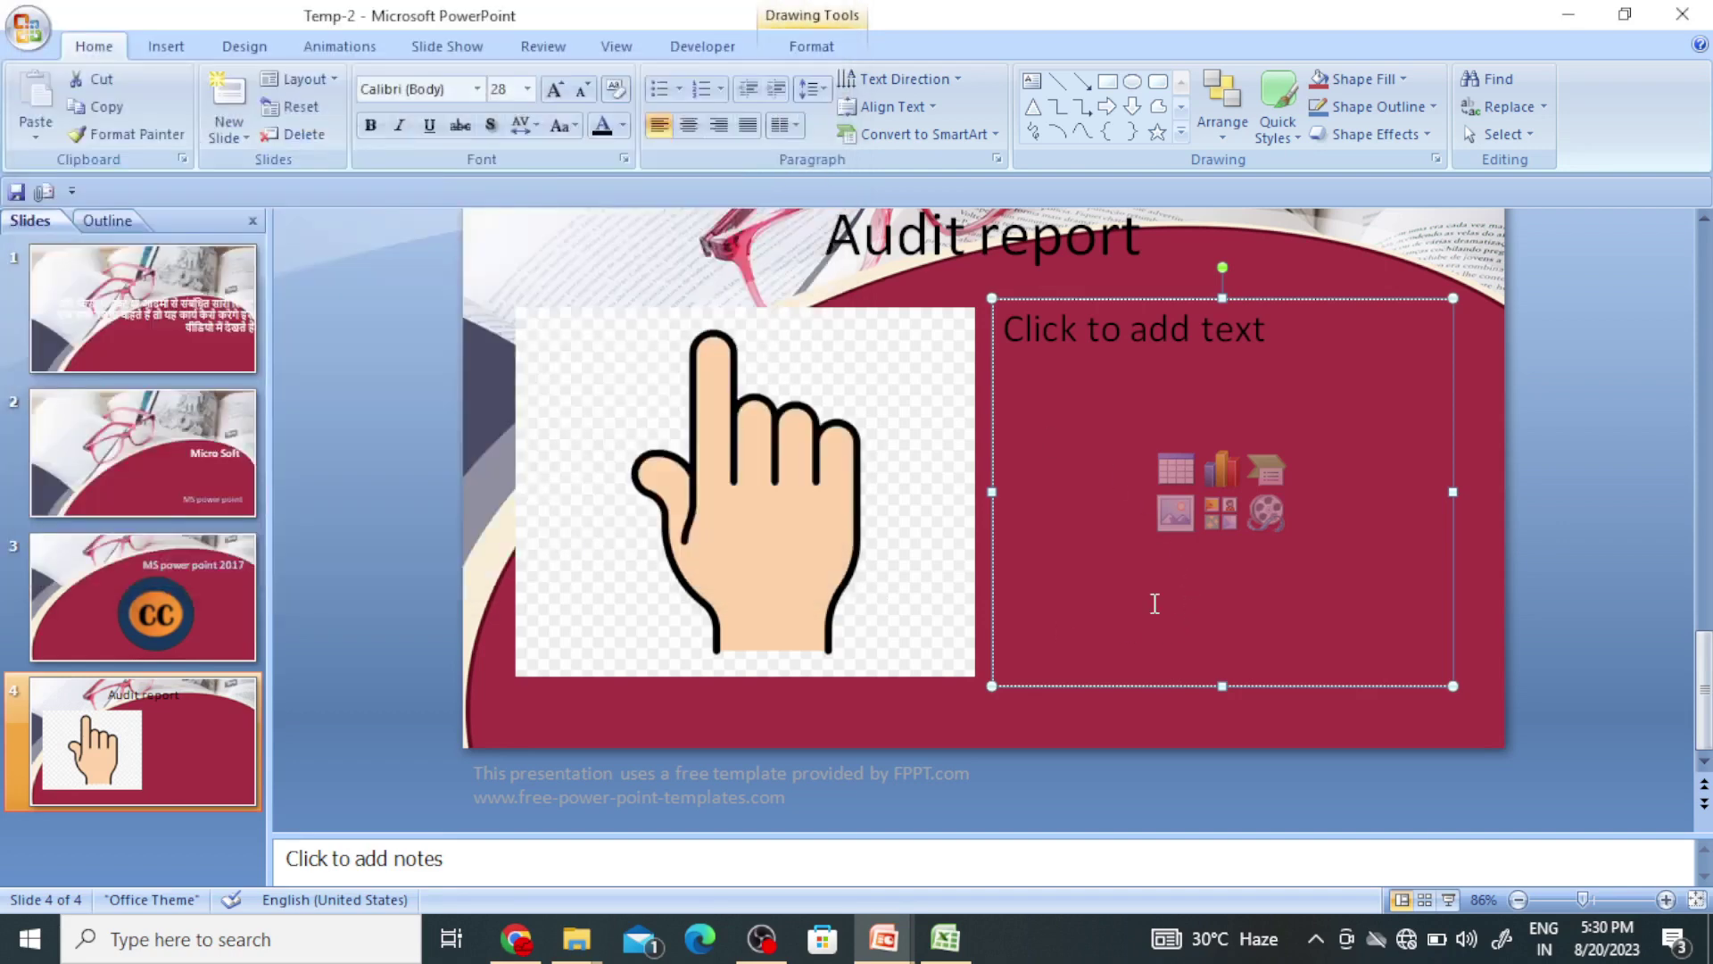
# Select the pointing-finger picture, then deselect all pictures on slide 4
pyautogui.click(1446, 538)
pyautogui.click(1110, 529)
pyautogui.click(782, 527)
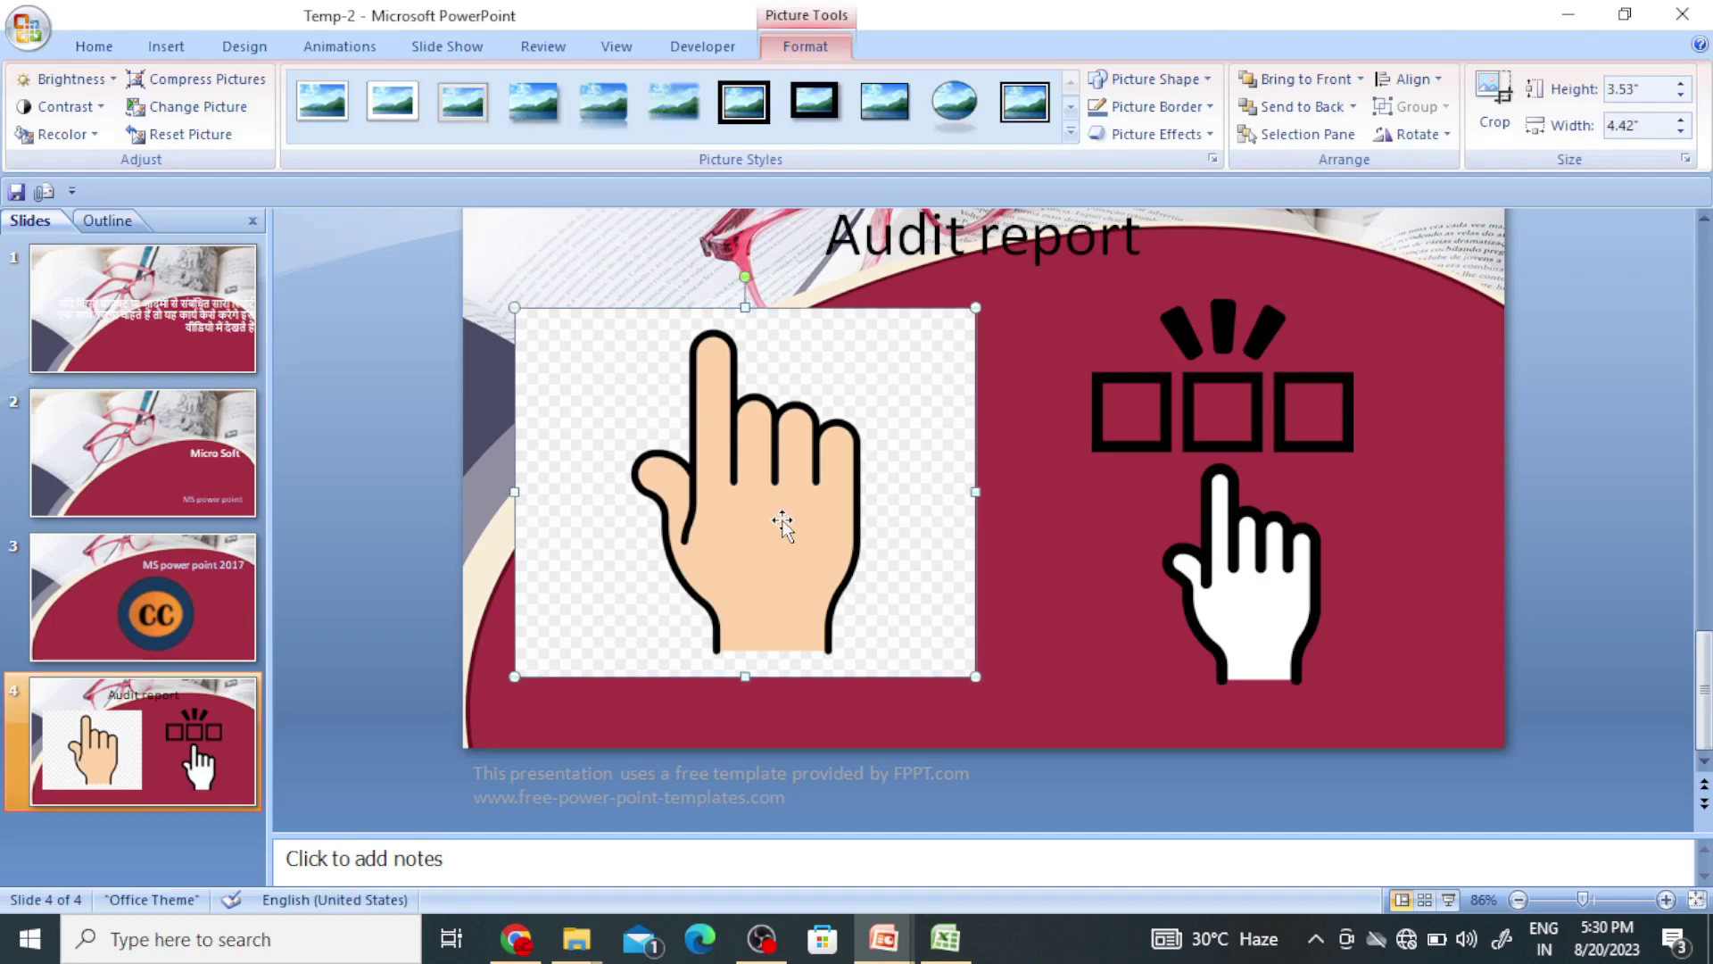
pyautogui.click(1042, 366)
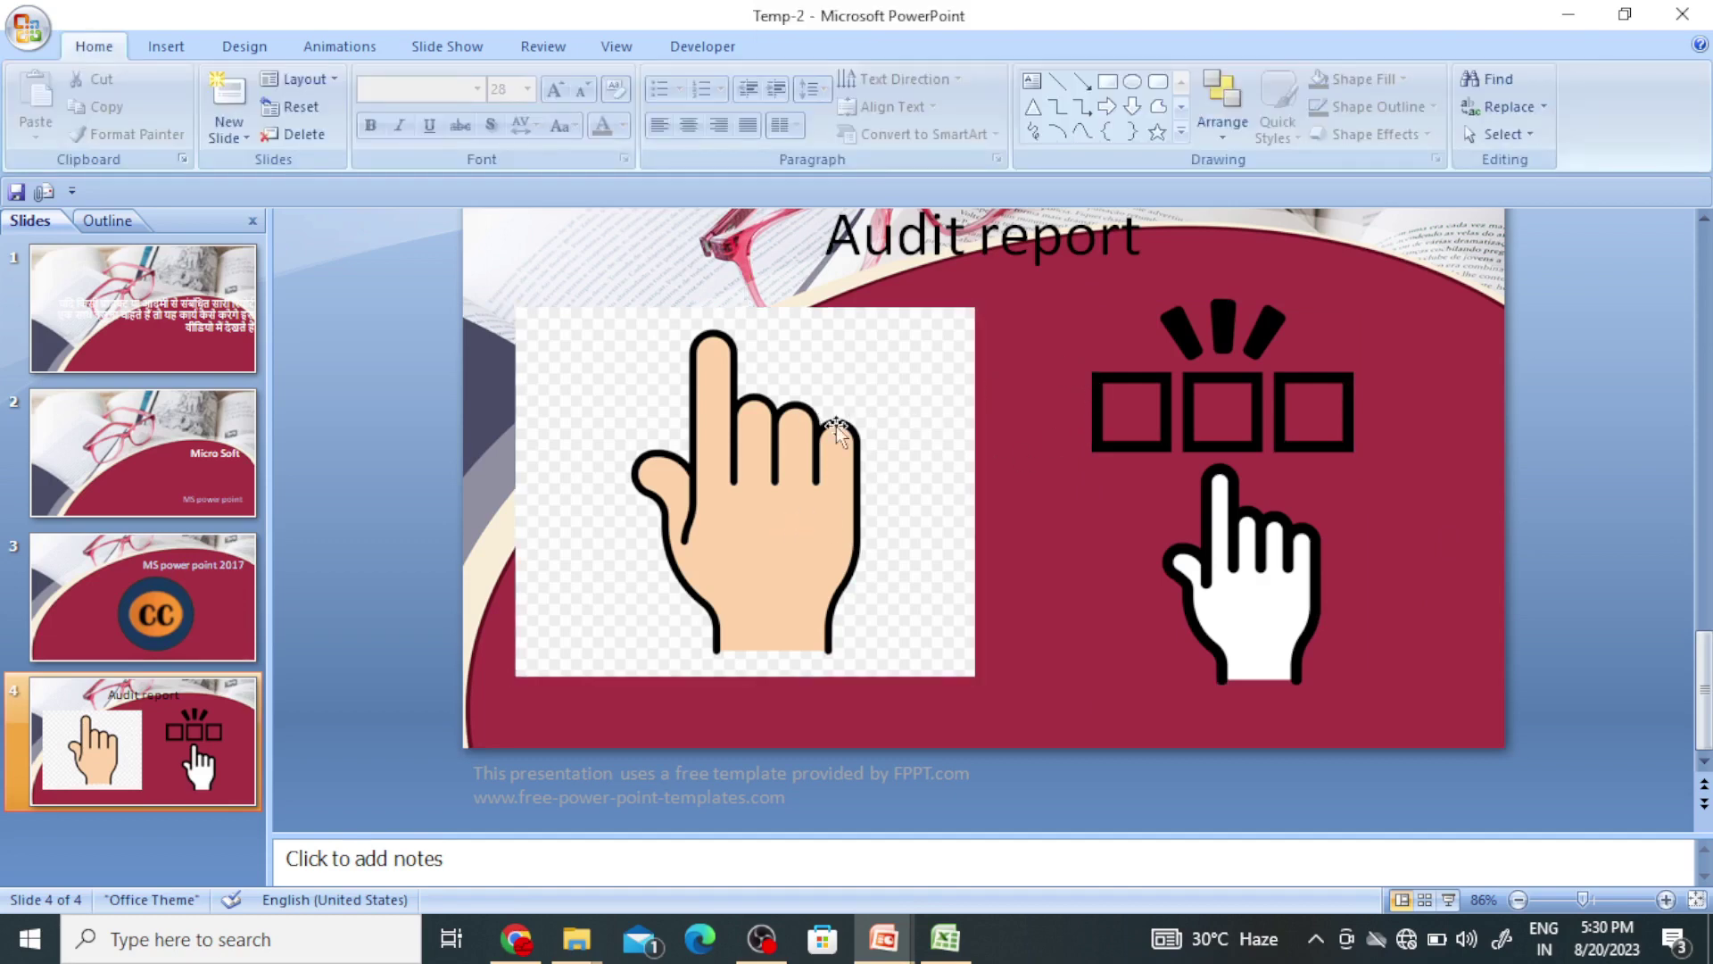
pyautogui.scroll(1, 847, 446)
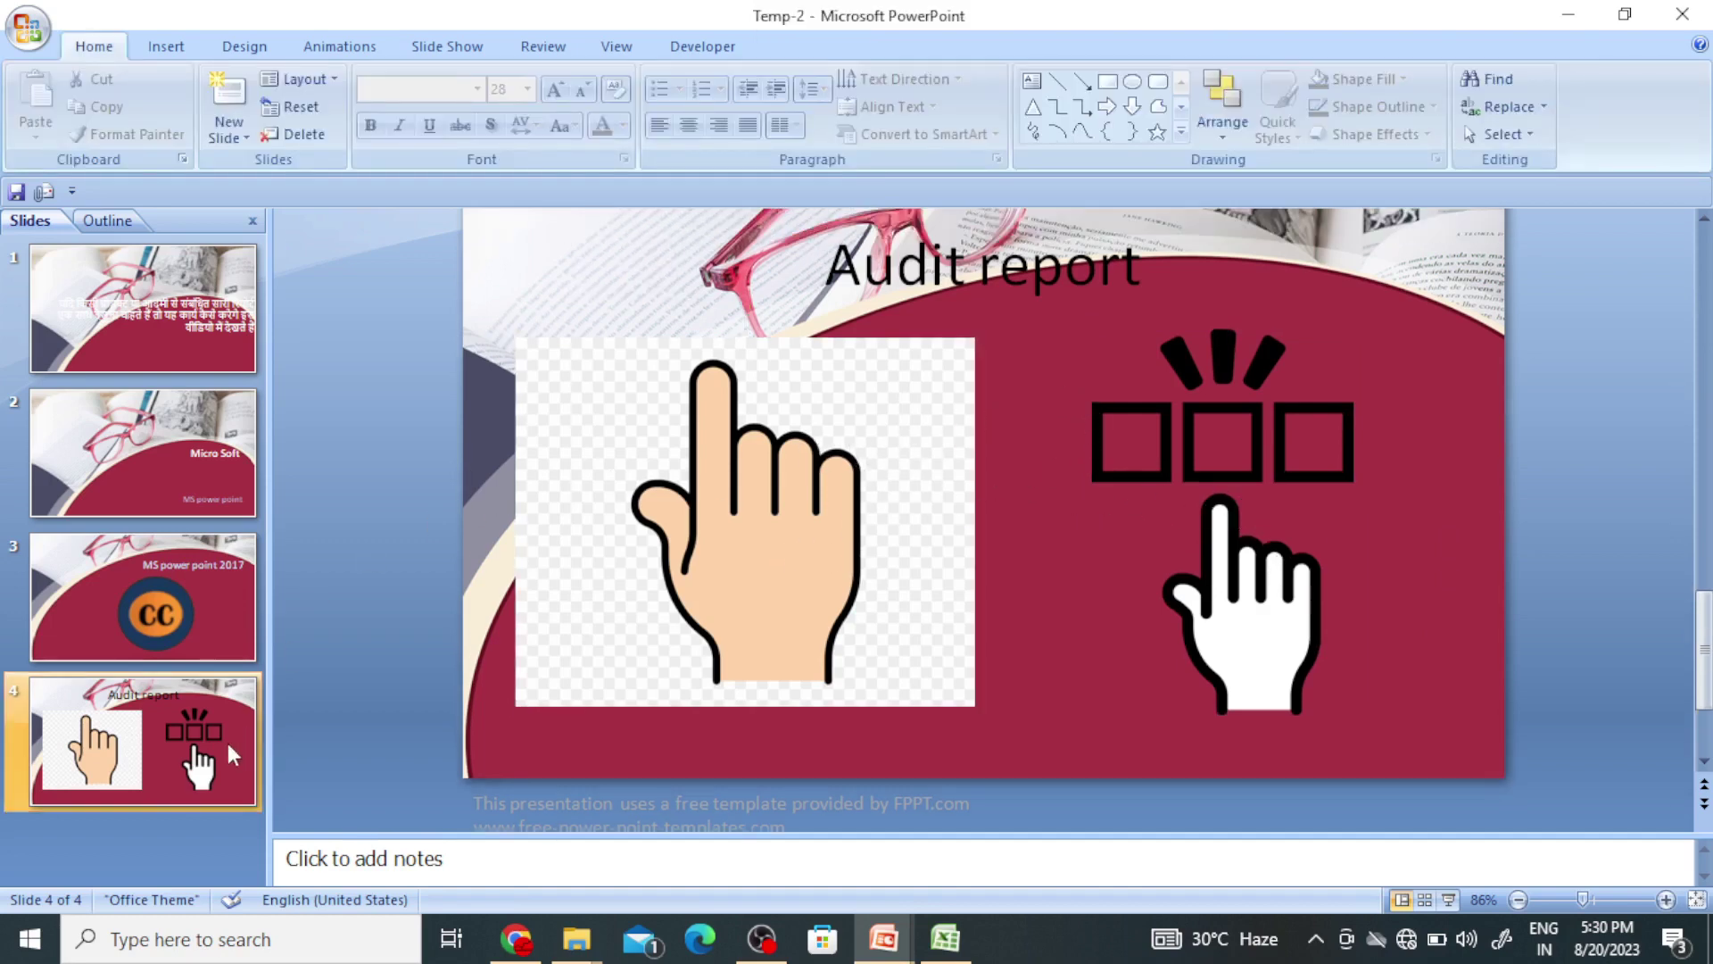
pyautogui.click(244, 138)
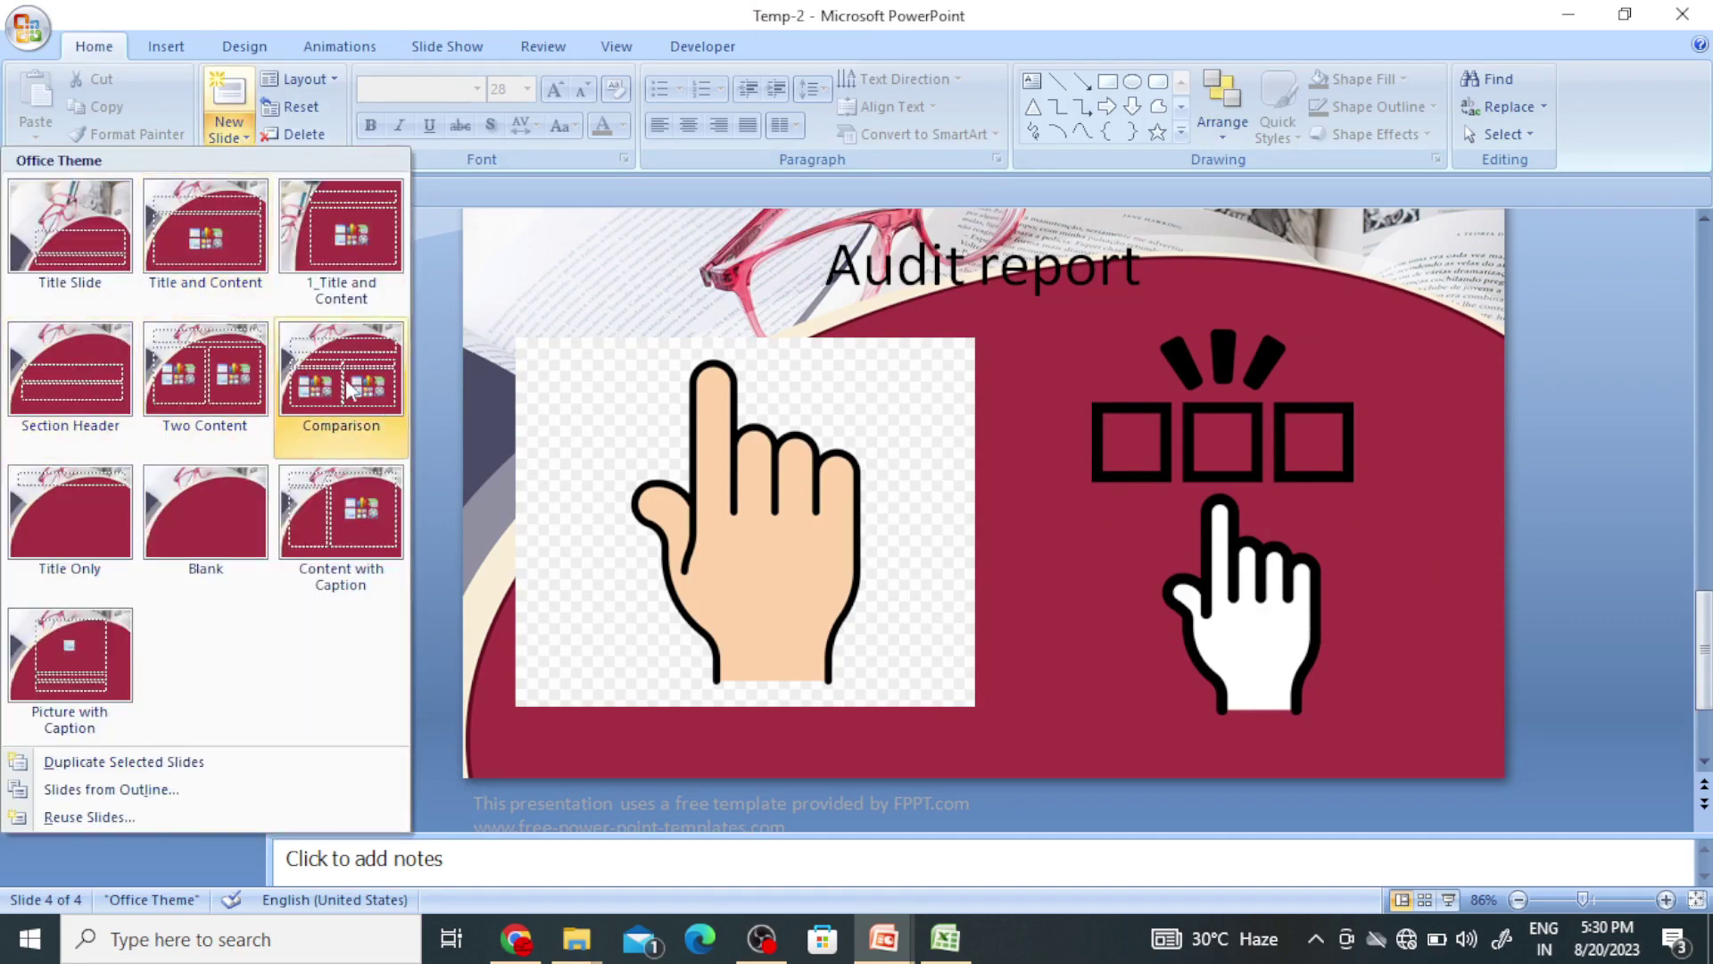
# Add a fifth slide using the Comparison layout
pyautogui.click(361, 348)
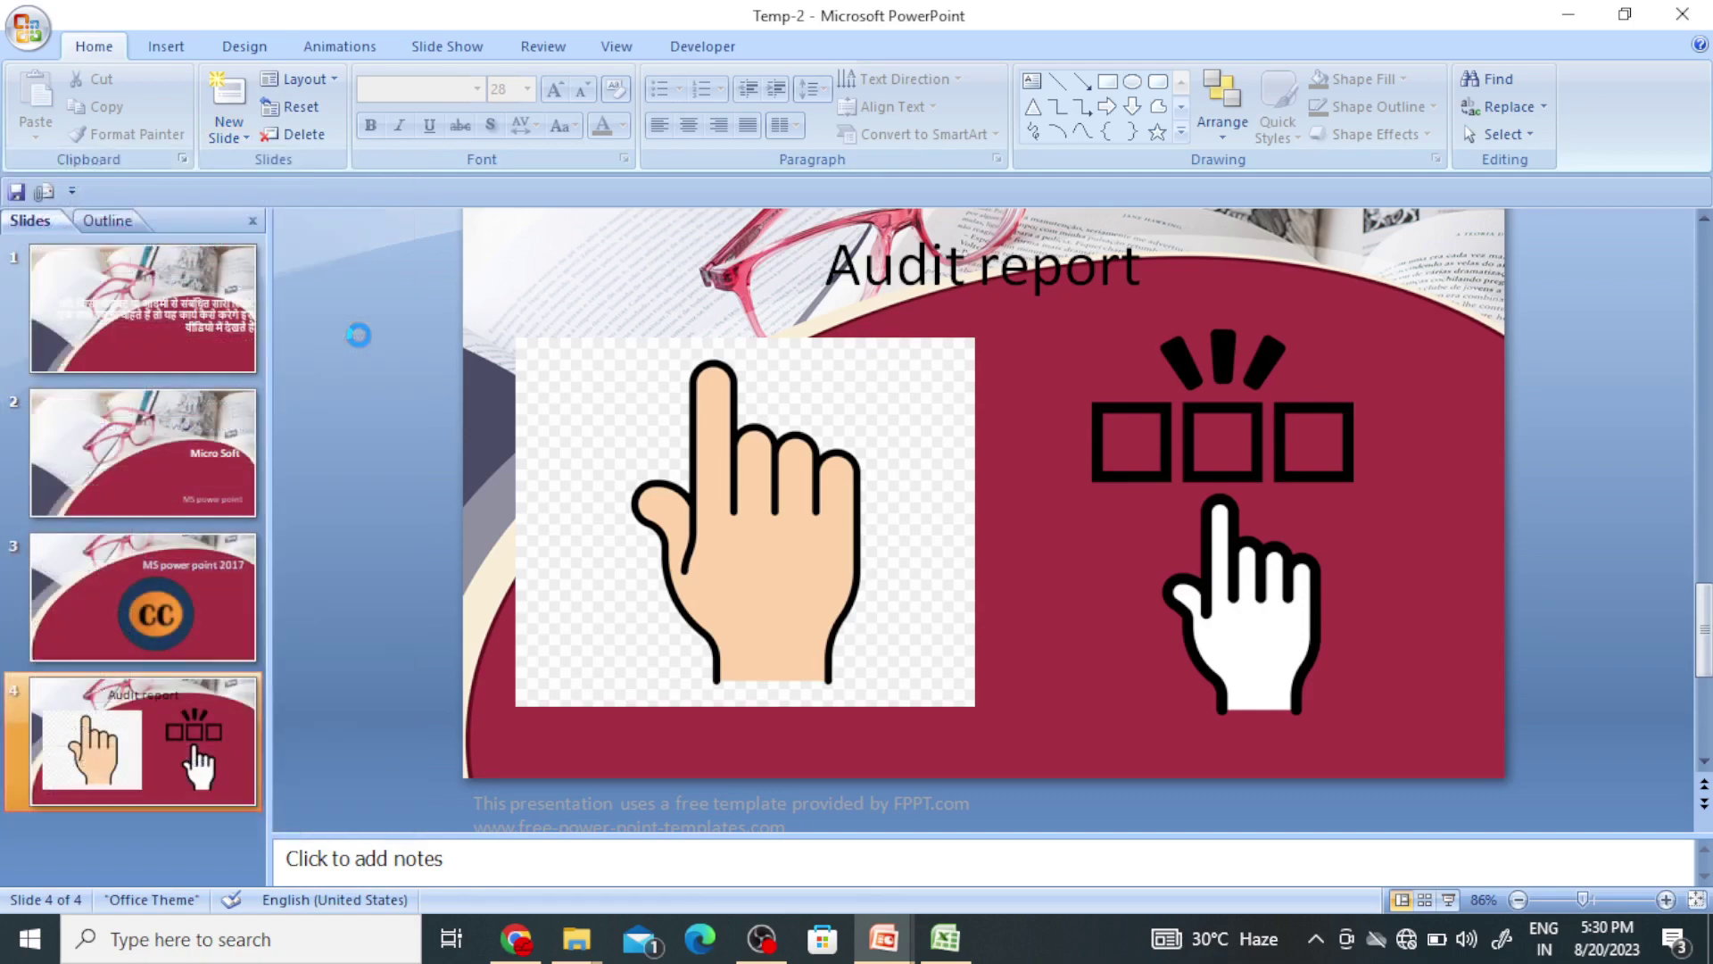
pyautogui.click(828, 489)
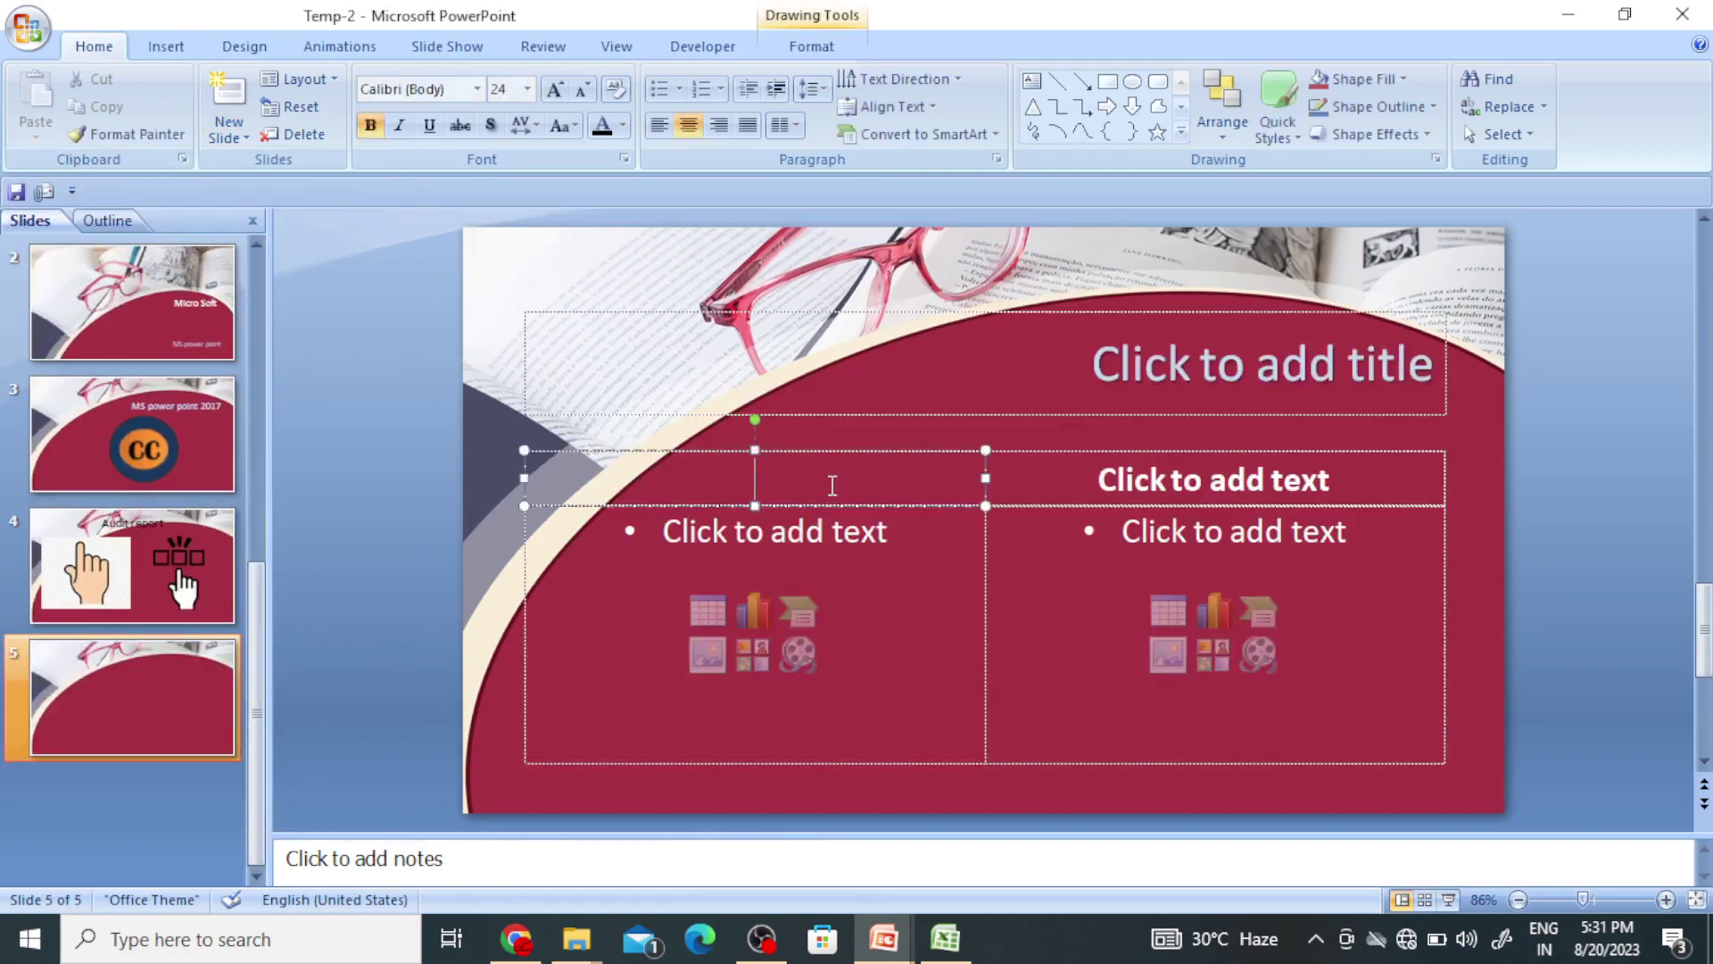
pyautogui.click(1119, 492)
# Enter 'Before' as the left column heading and 'After' as the right one
pyautogui.click(869, 489)
pyautogui.write('Before')
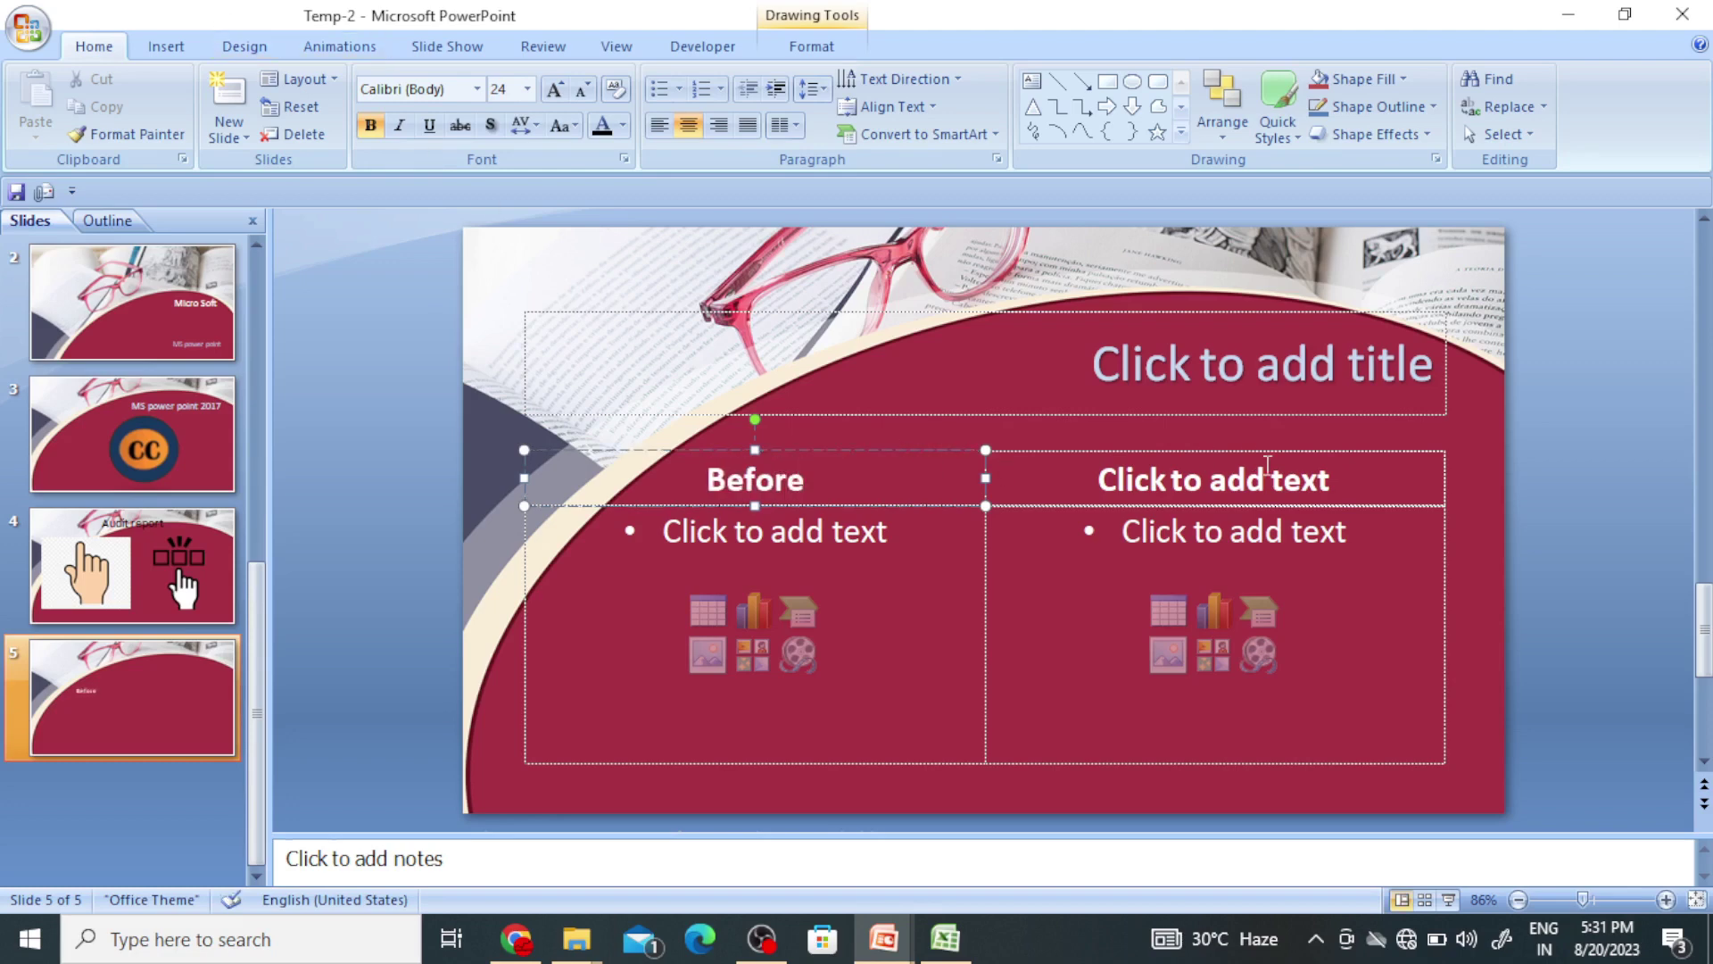
pyautogui.click(1308, 488)
pyautogui.write('After')
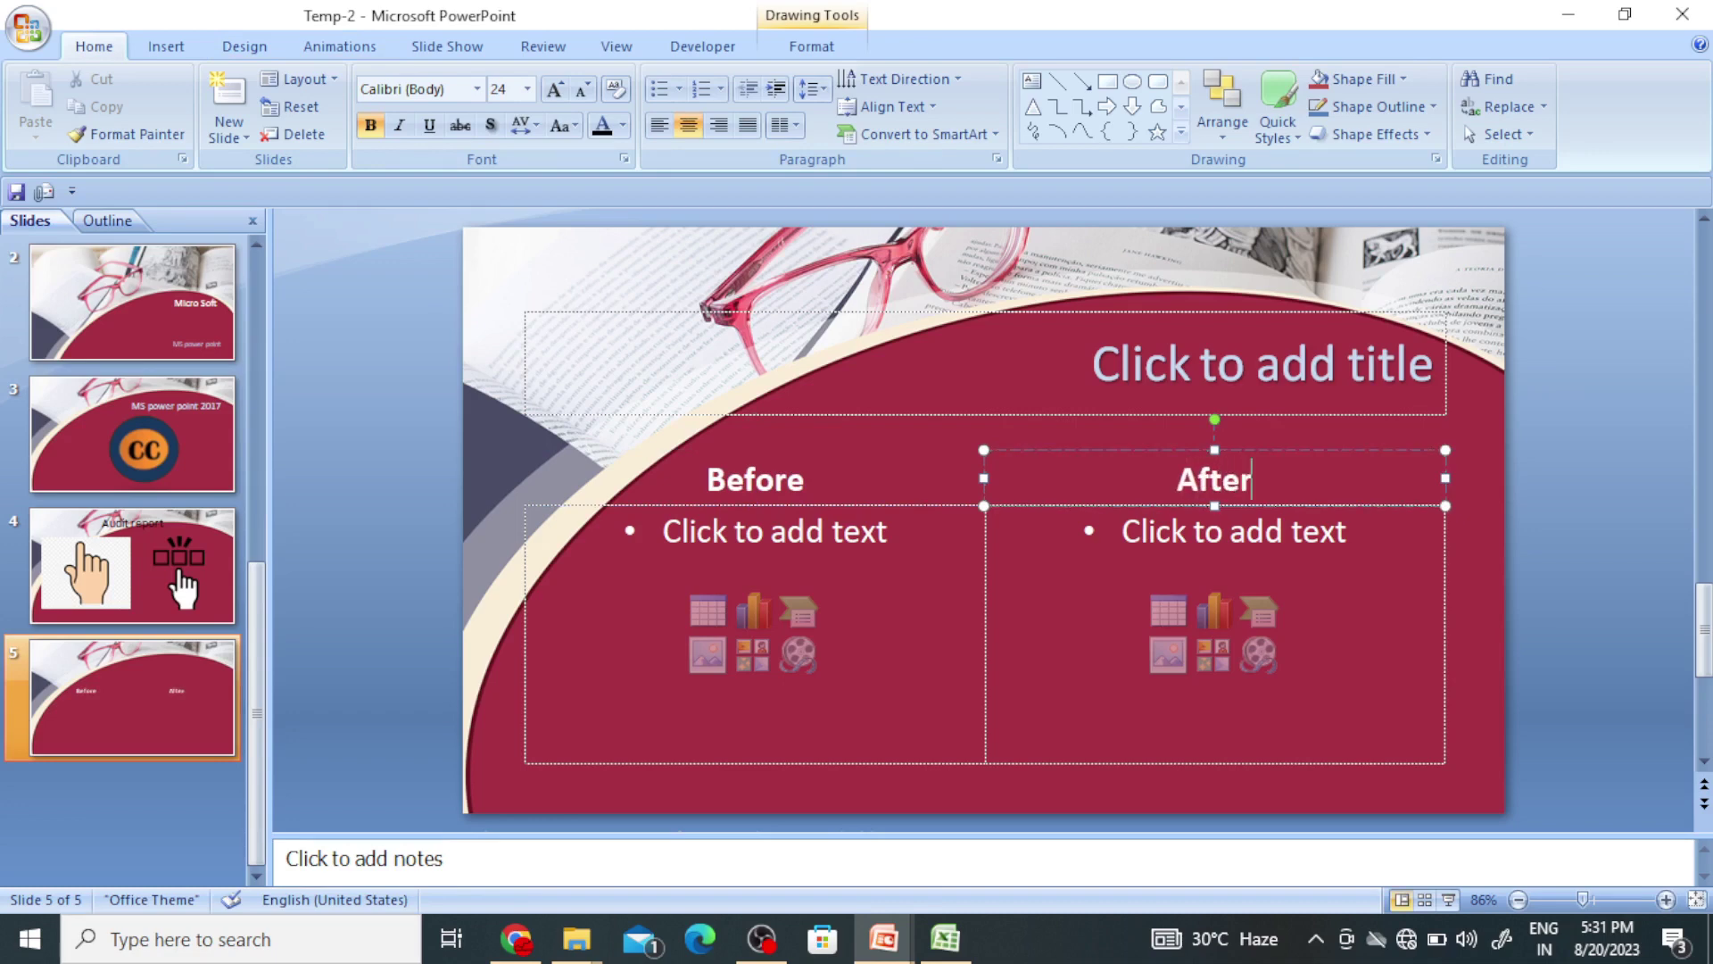
pyautogui.click(1026, 546)
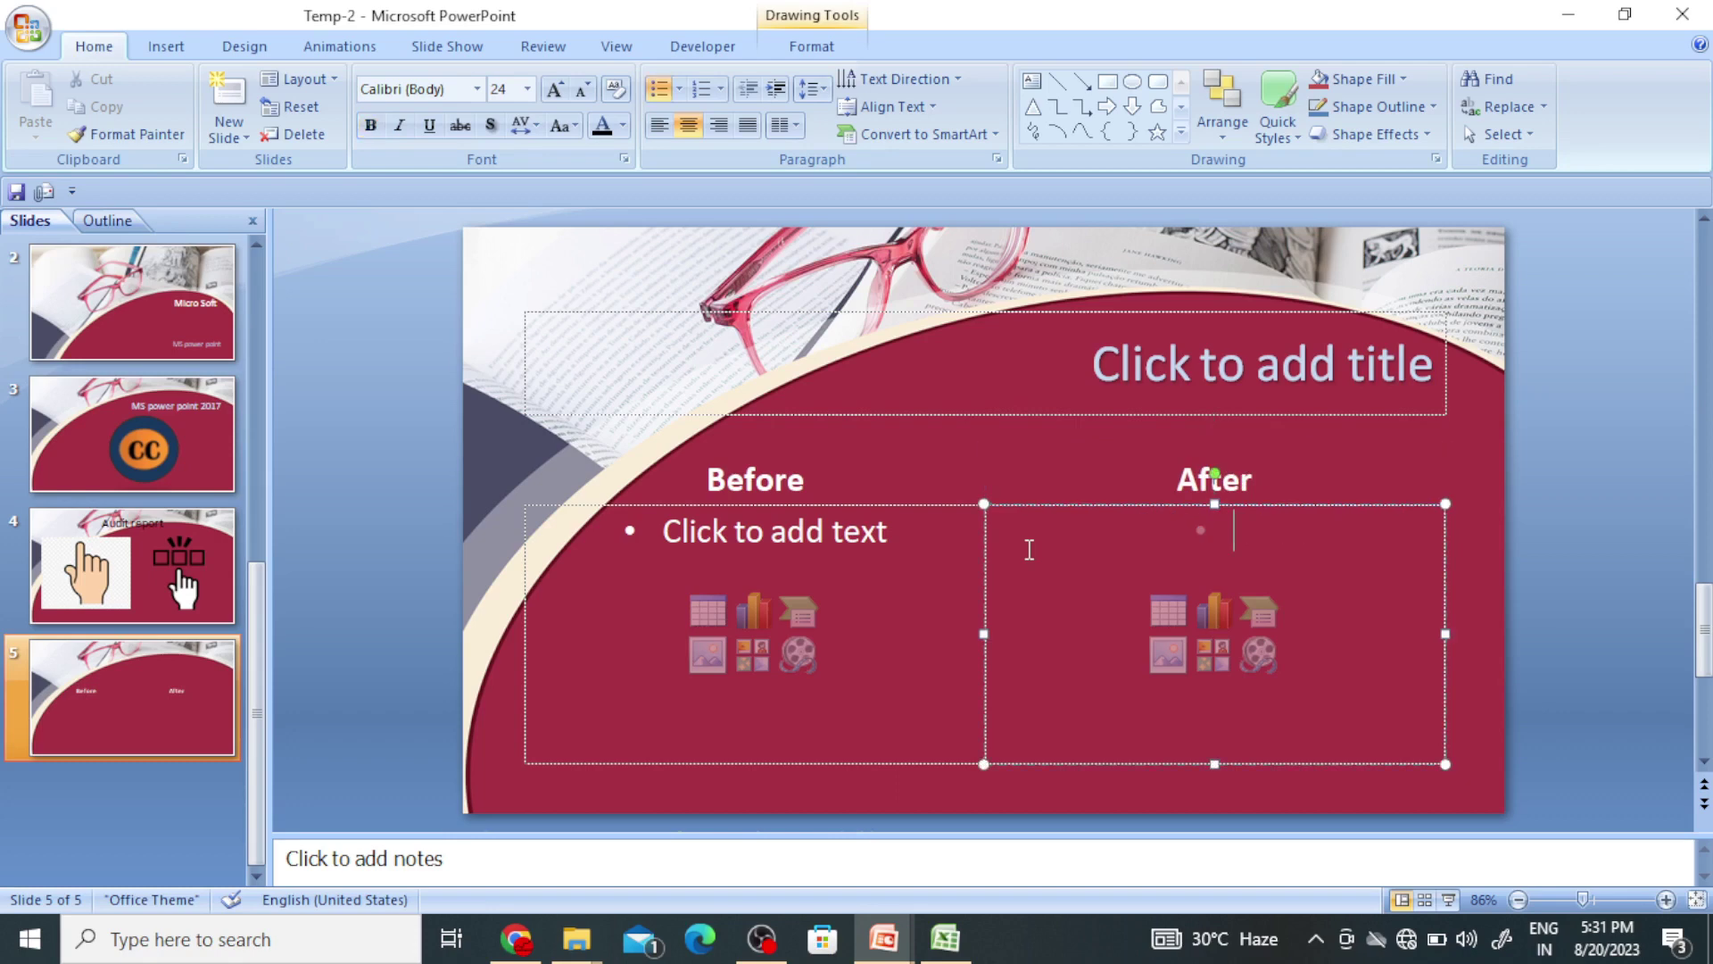
pyautogui.click(868, 584)
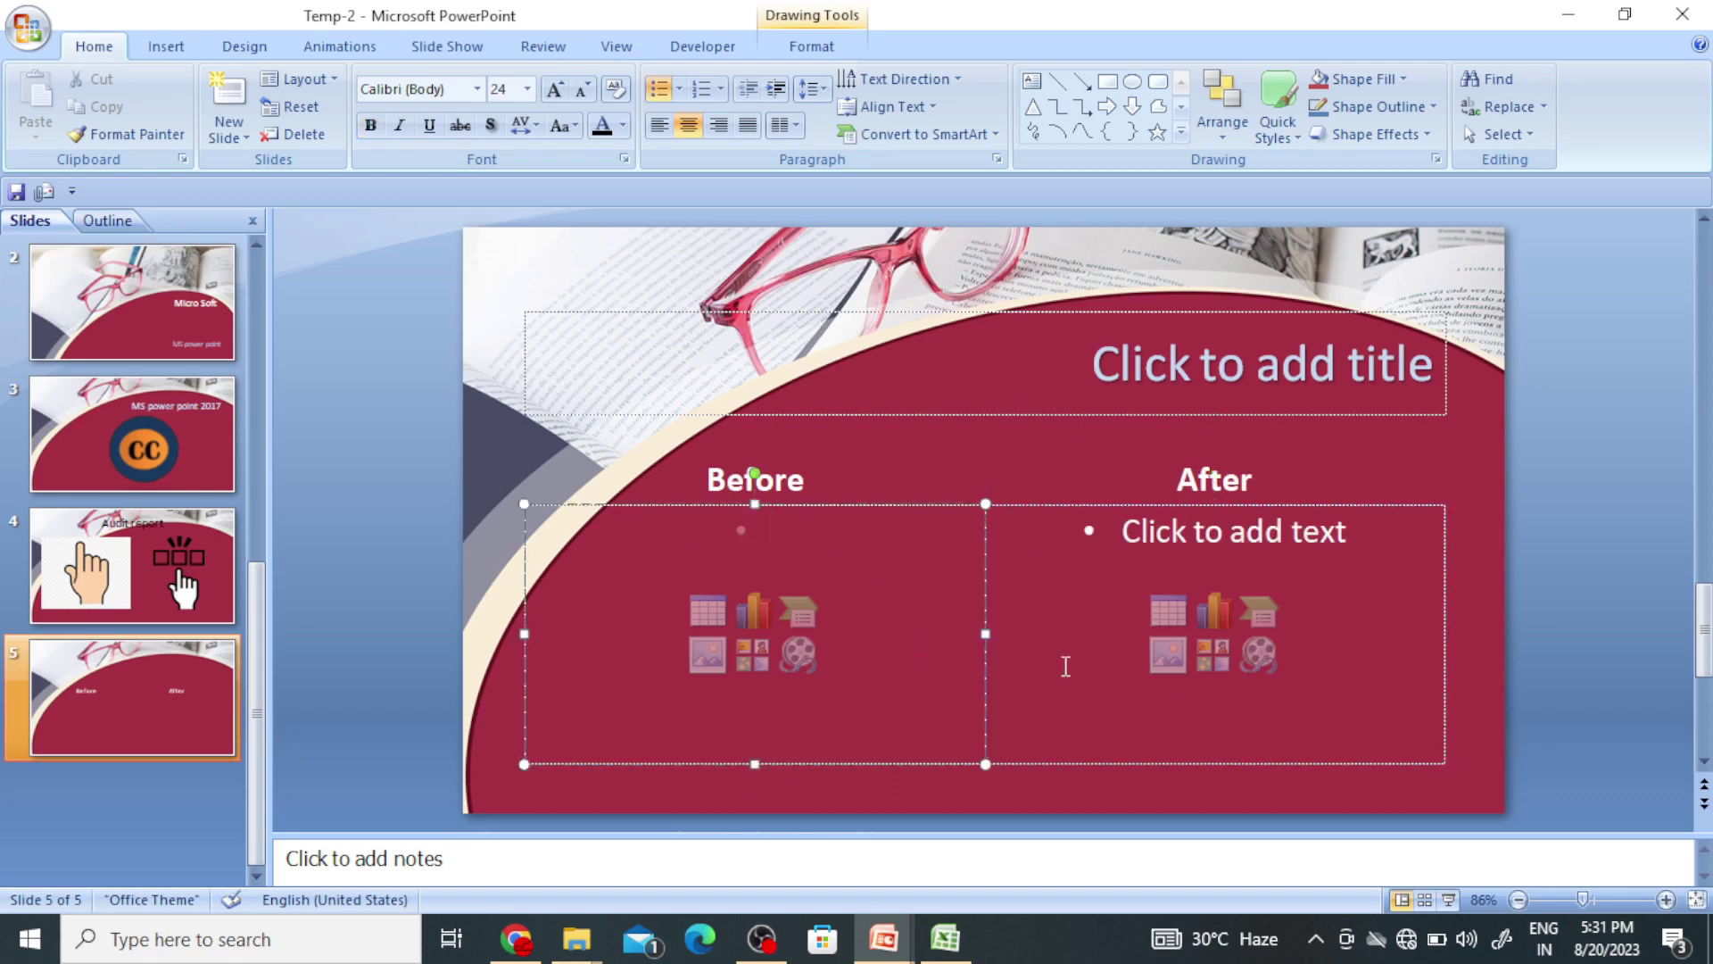
pyautogui.click(847, 490)
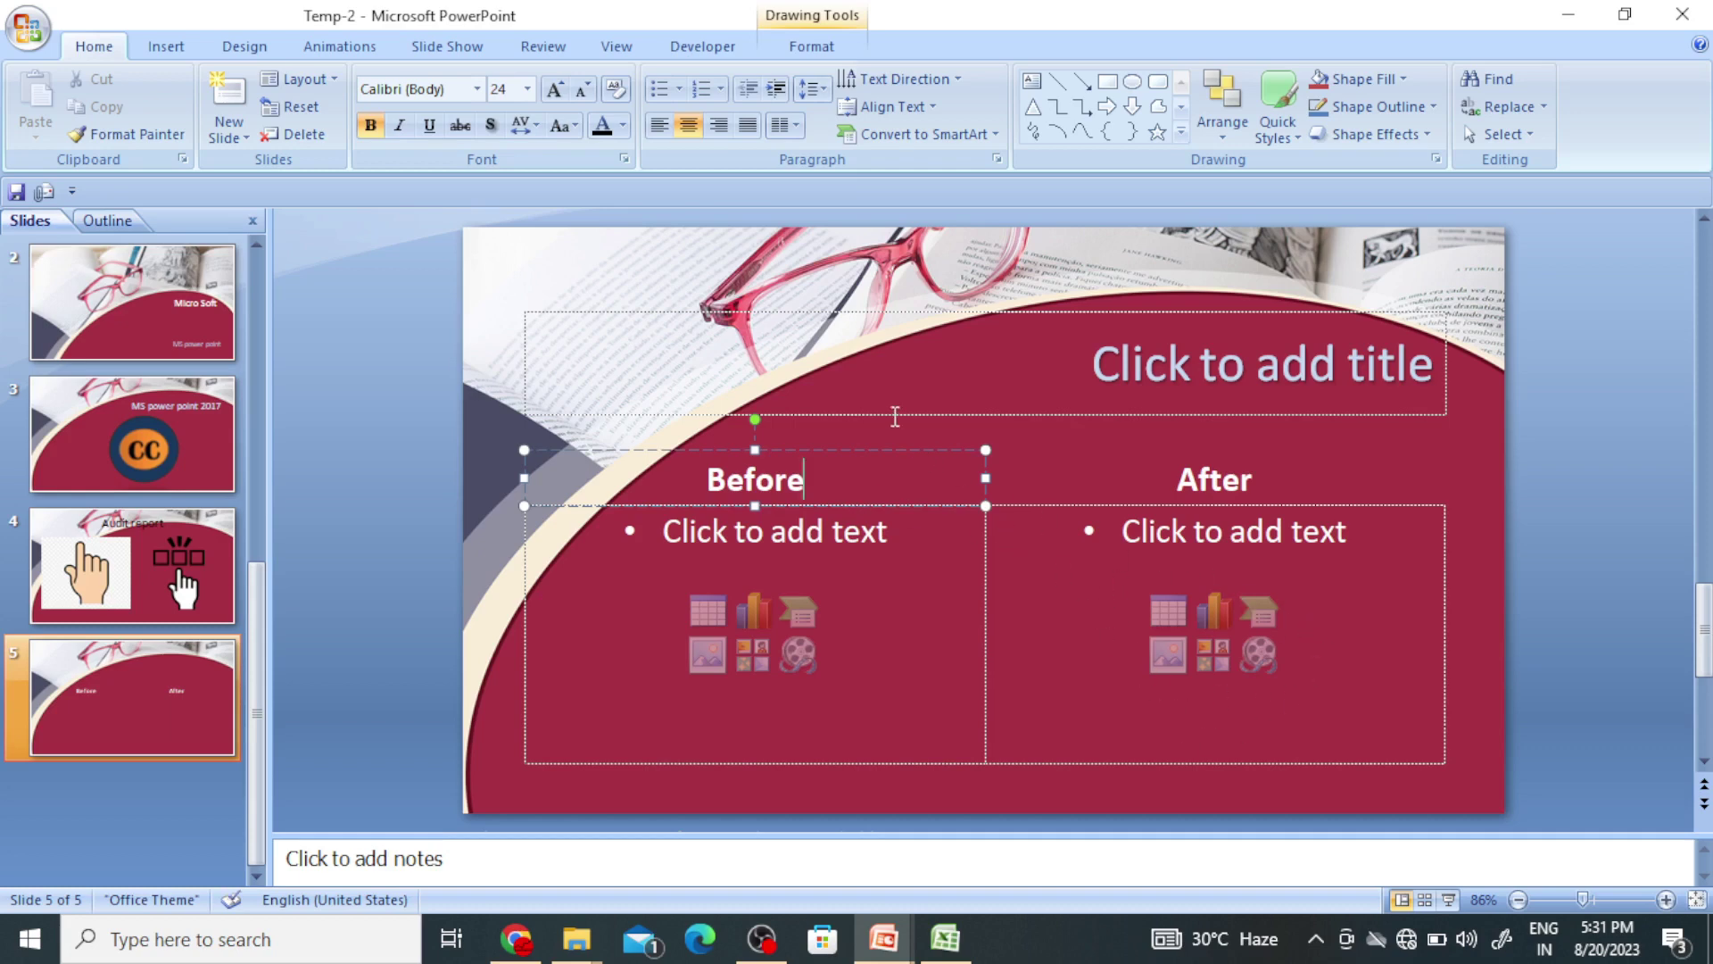
pyautogui.click(876, 375)
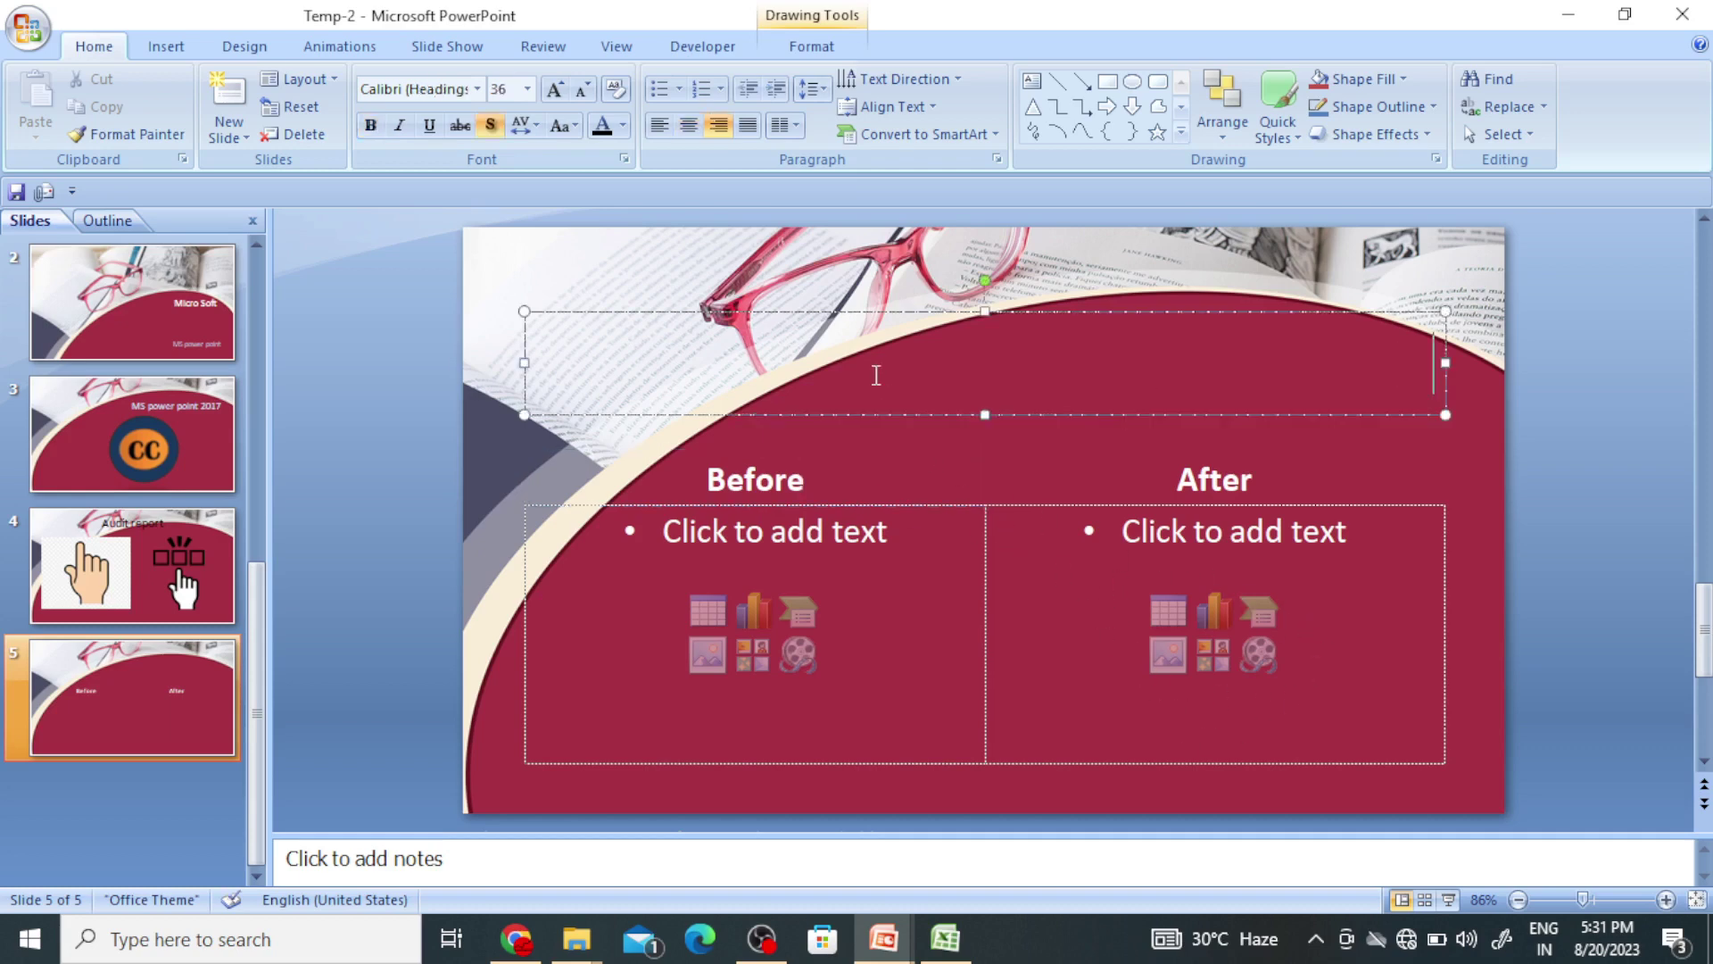
# Title slide 5 'Compliance report' and centre the title
pyautogui.click(1081, 311)
pyautogui.click(1083, 356)
pyautogui.click(1064, 457)
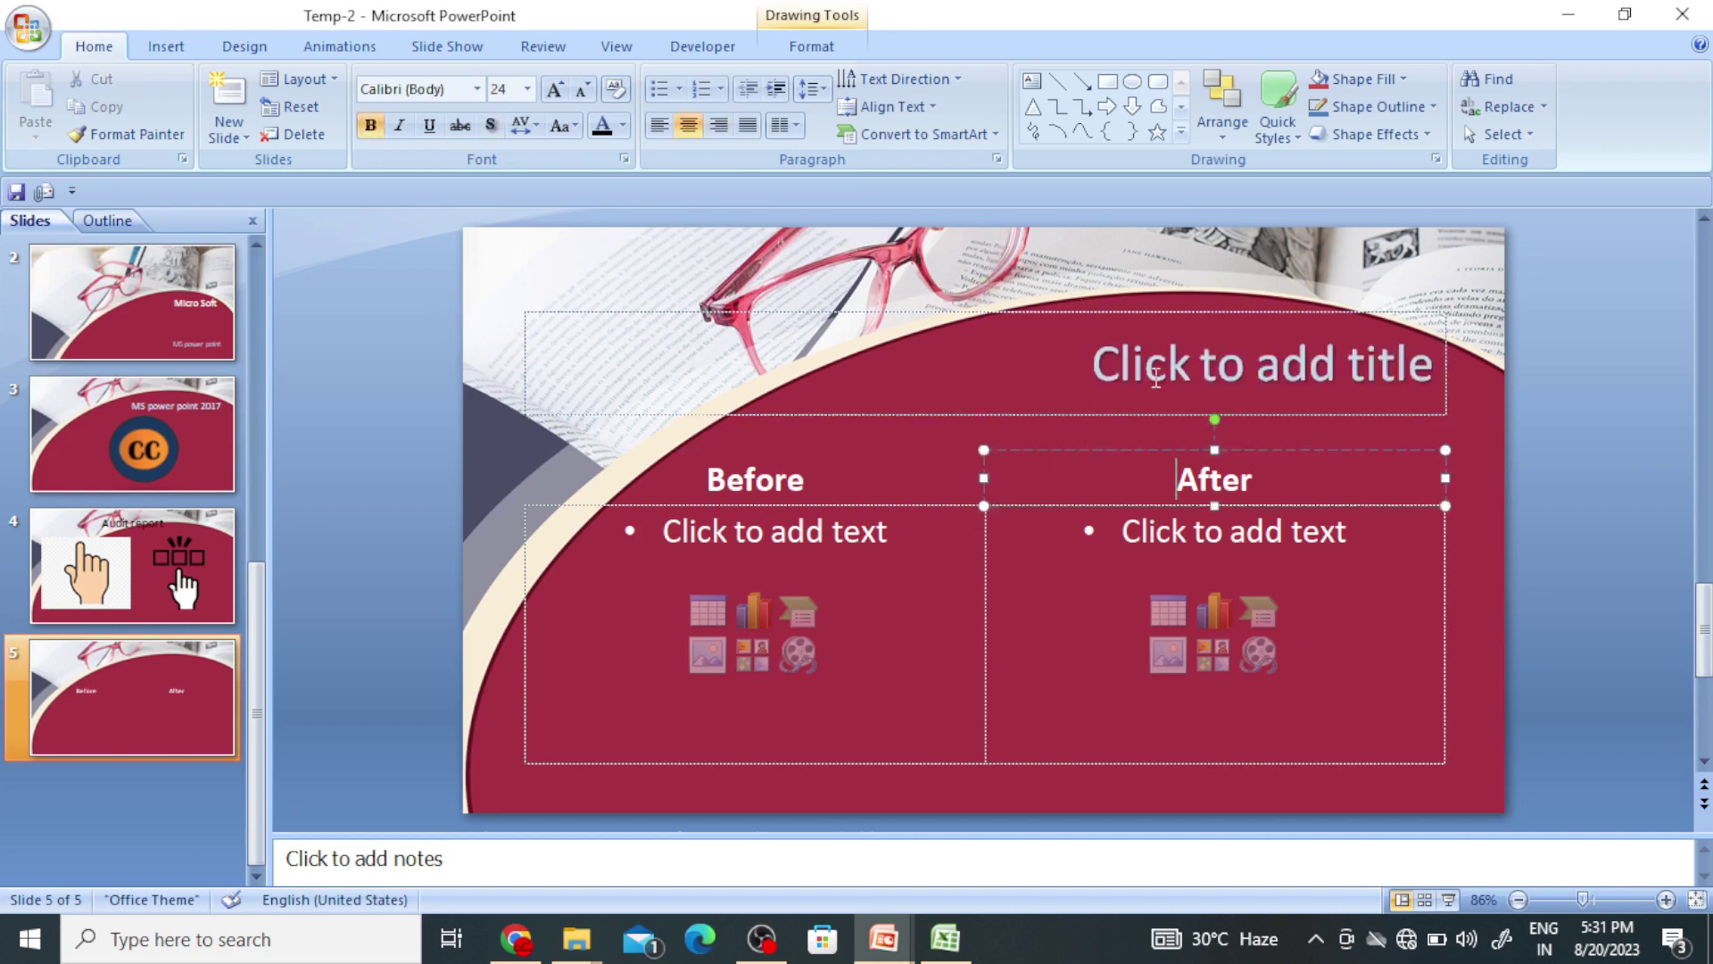
pyautogui.click(1418, 355)
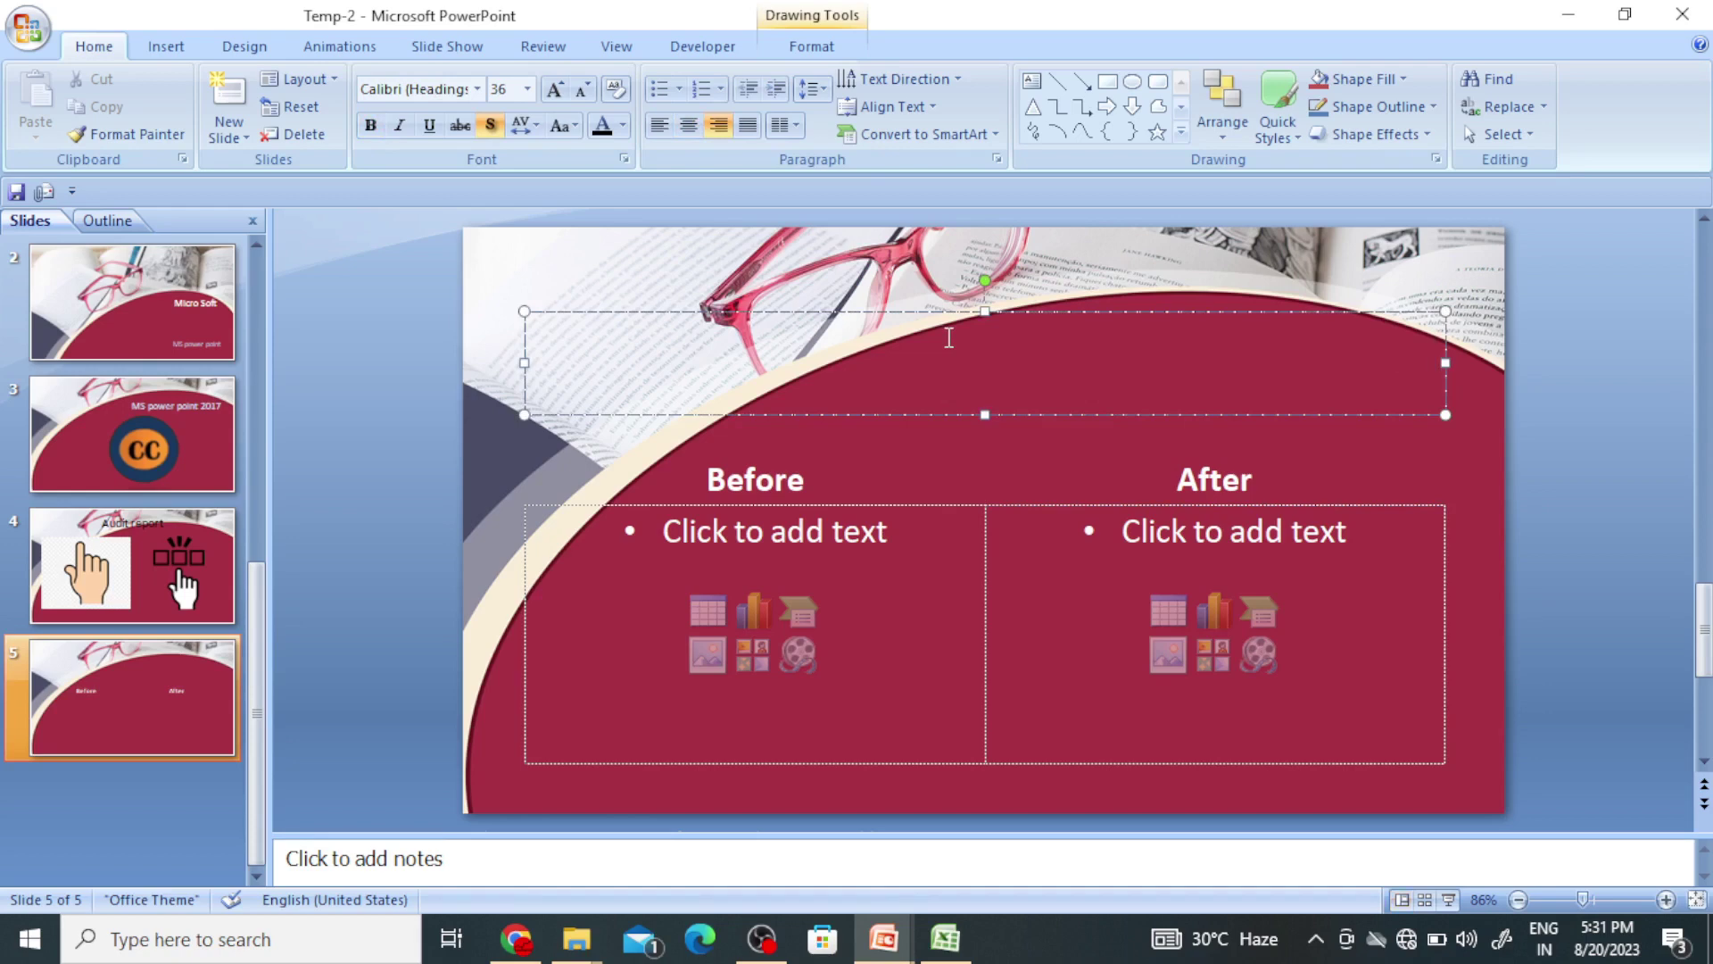
pyautogui.write('Compliance')
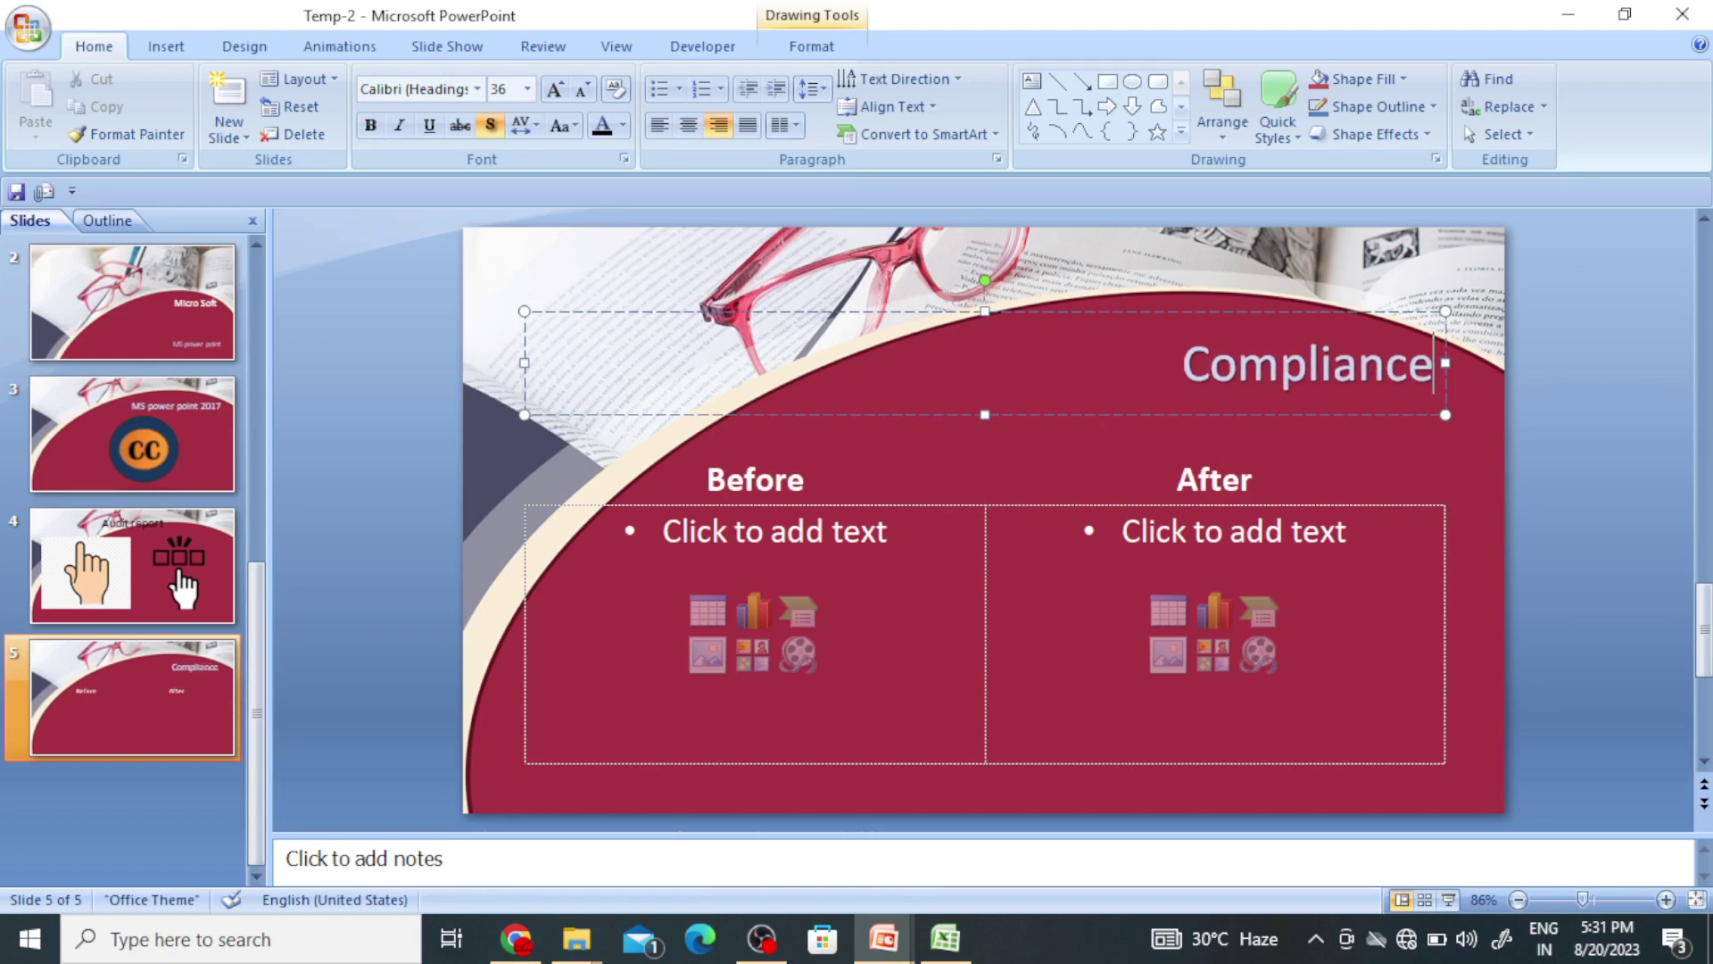
pyautogui.write(' report')
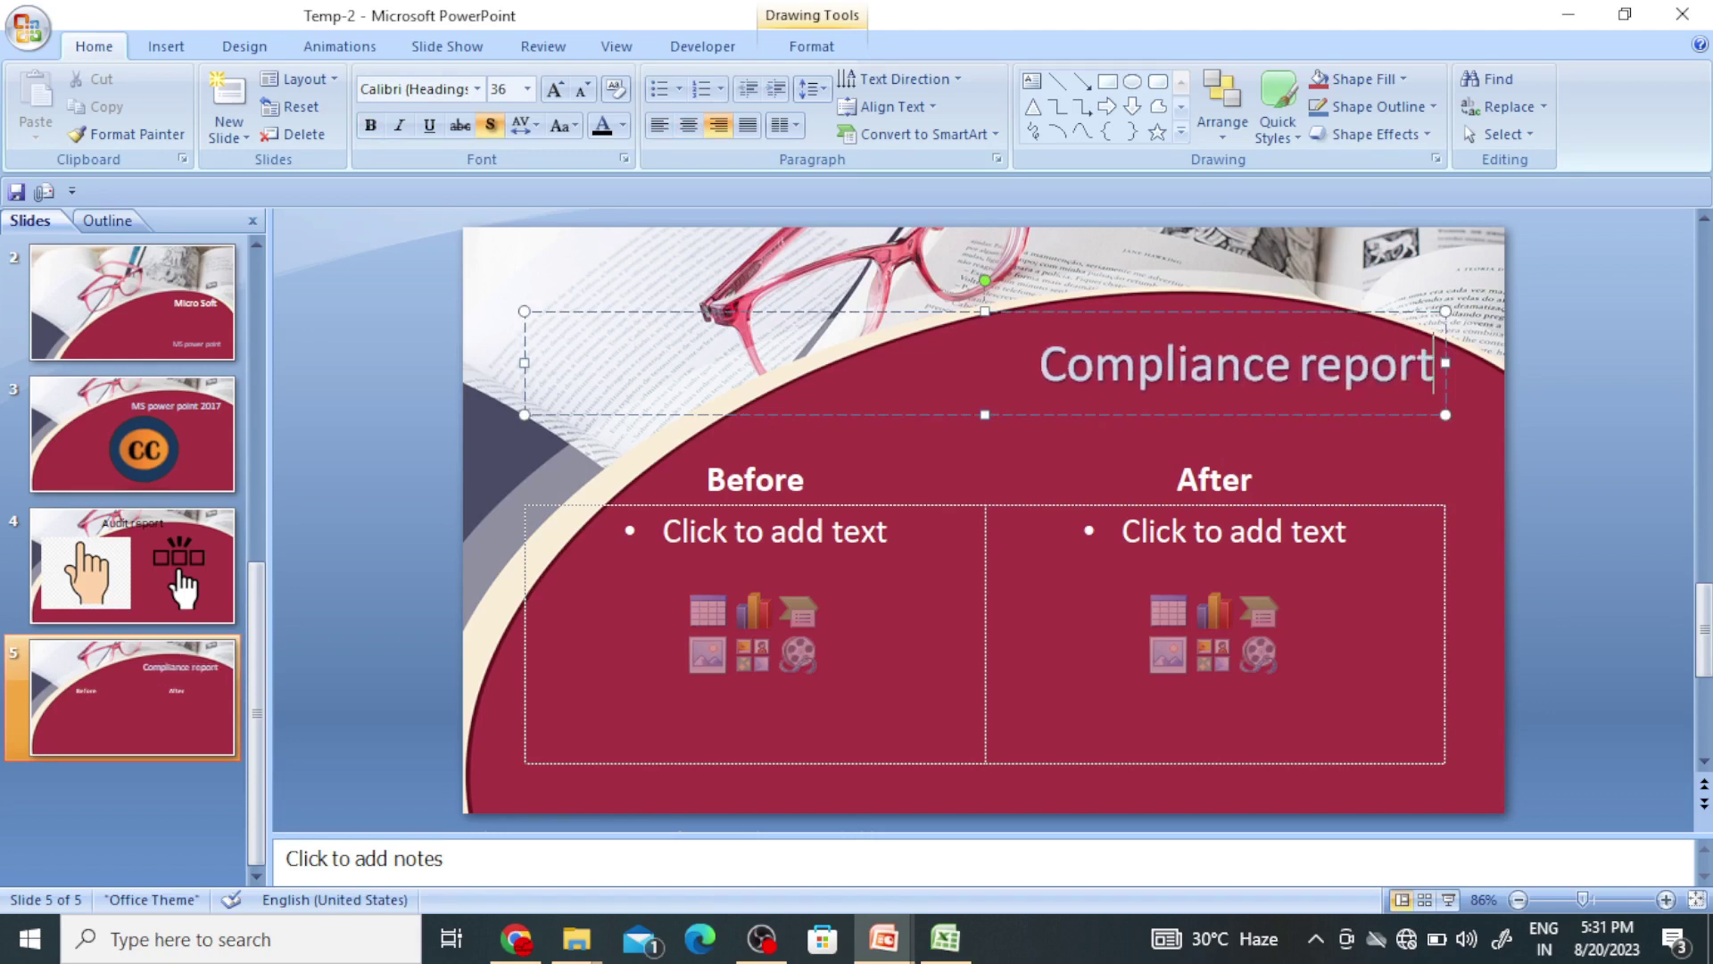
pyautogui.click(688, 125)
pyautogui.click(1044, 619)
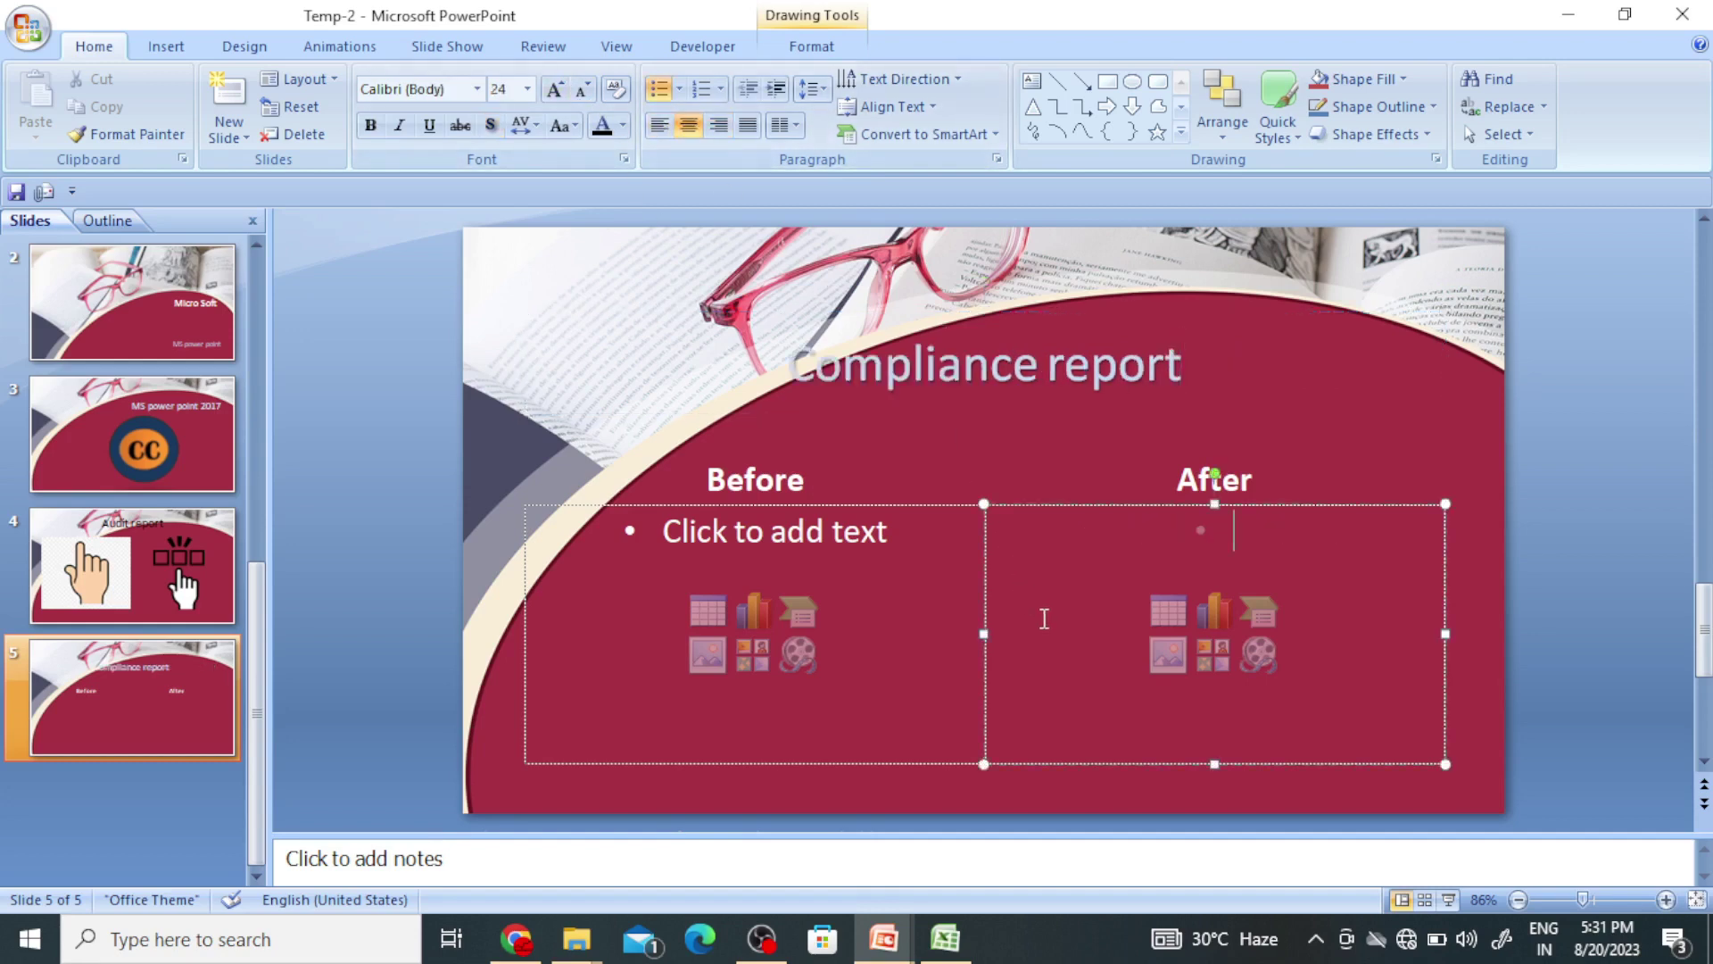
pyautogui.click(933, 580)
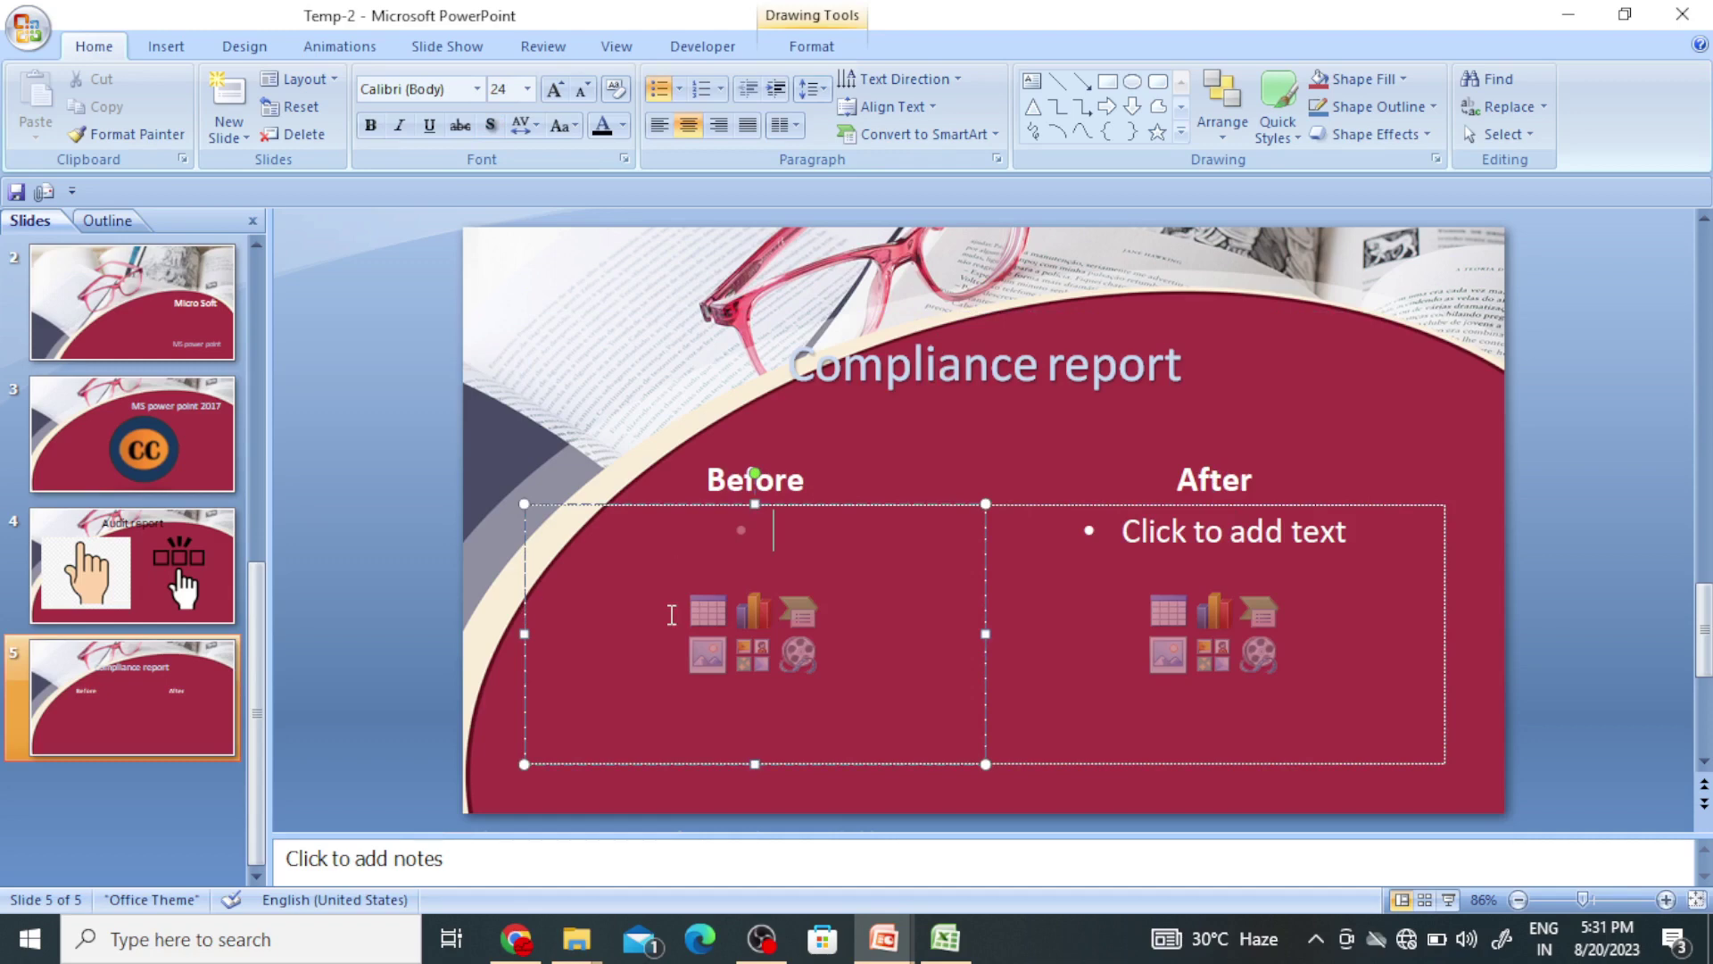
pyautogui.click(1250, 415)
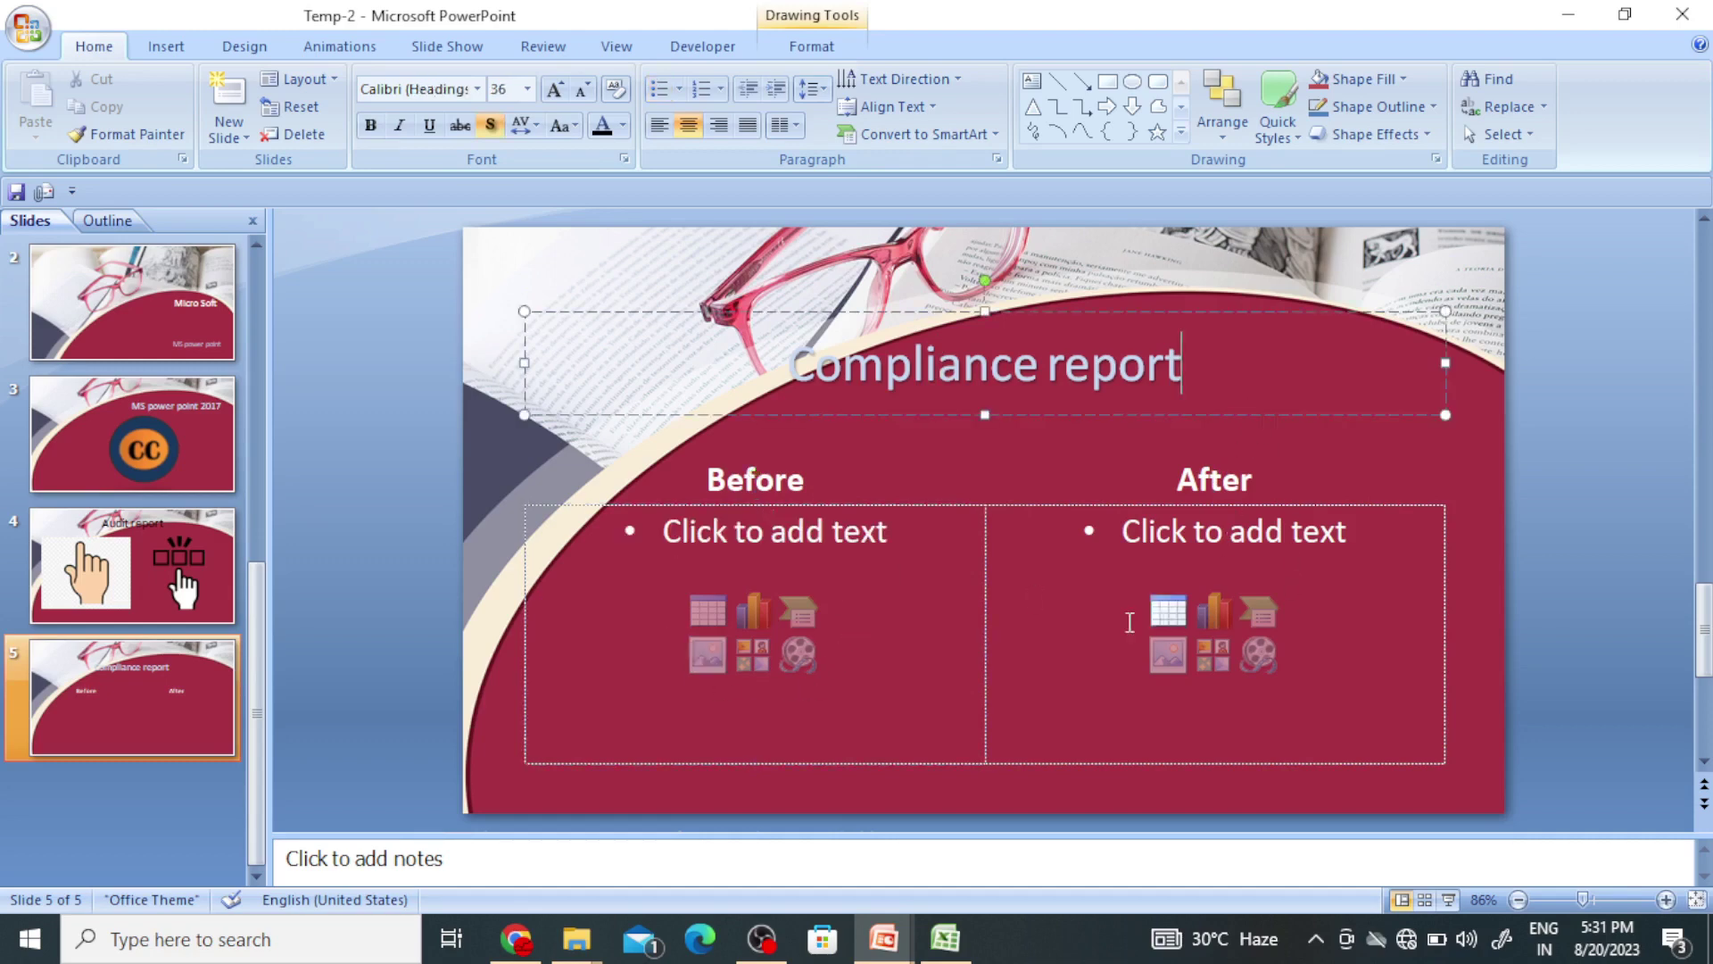
pyautogui.click(244, 139)
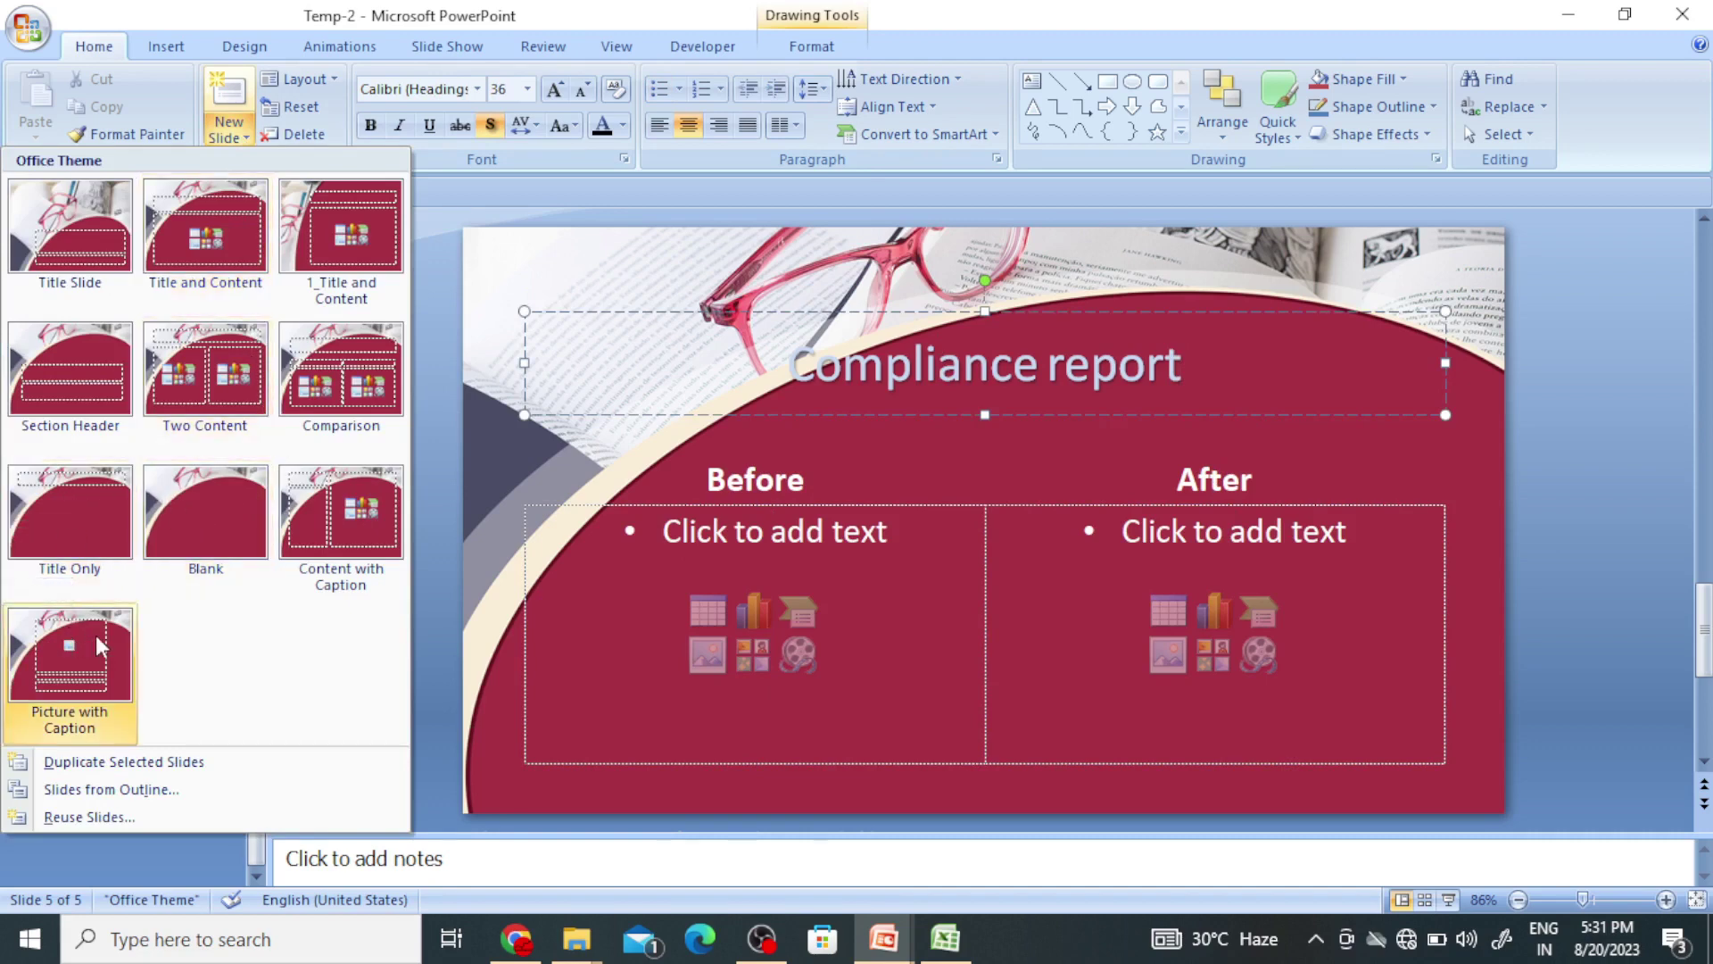
# Add a Content with Caption slide and type 'MS POWER' as its title
pyautogui.click(318, 510)
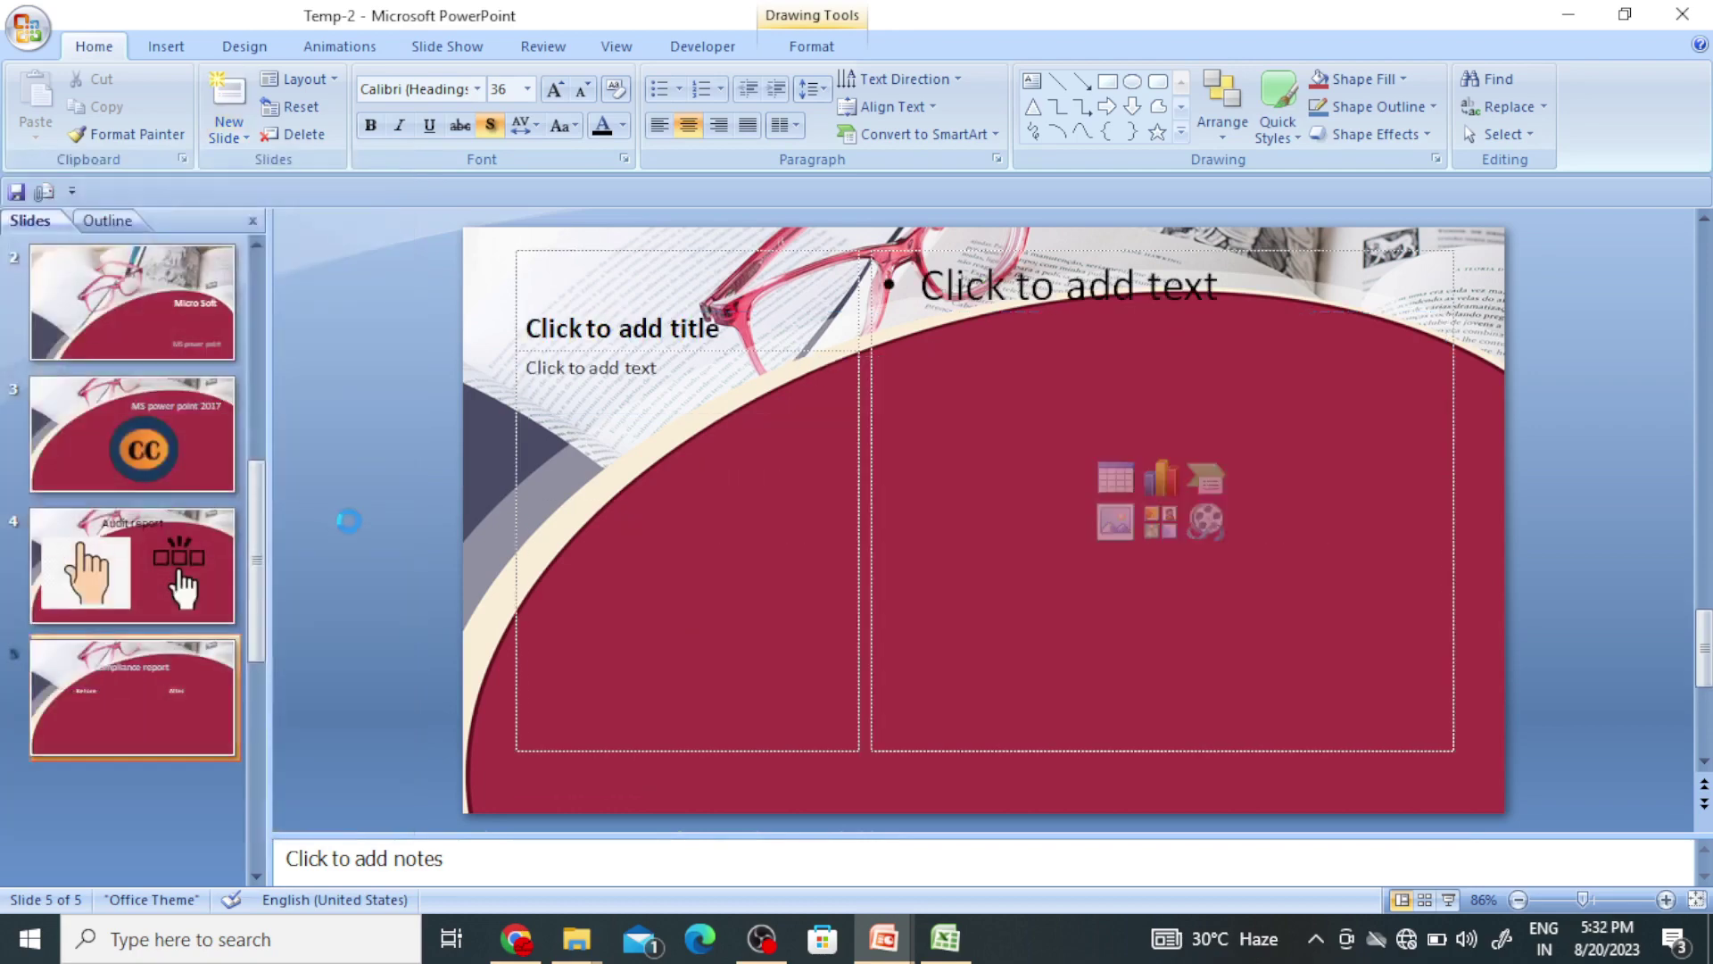
pyautogui.click(1052, 349)
pyautogui.click(664, 403)
pyautogui.click(739, 303)
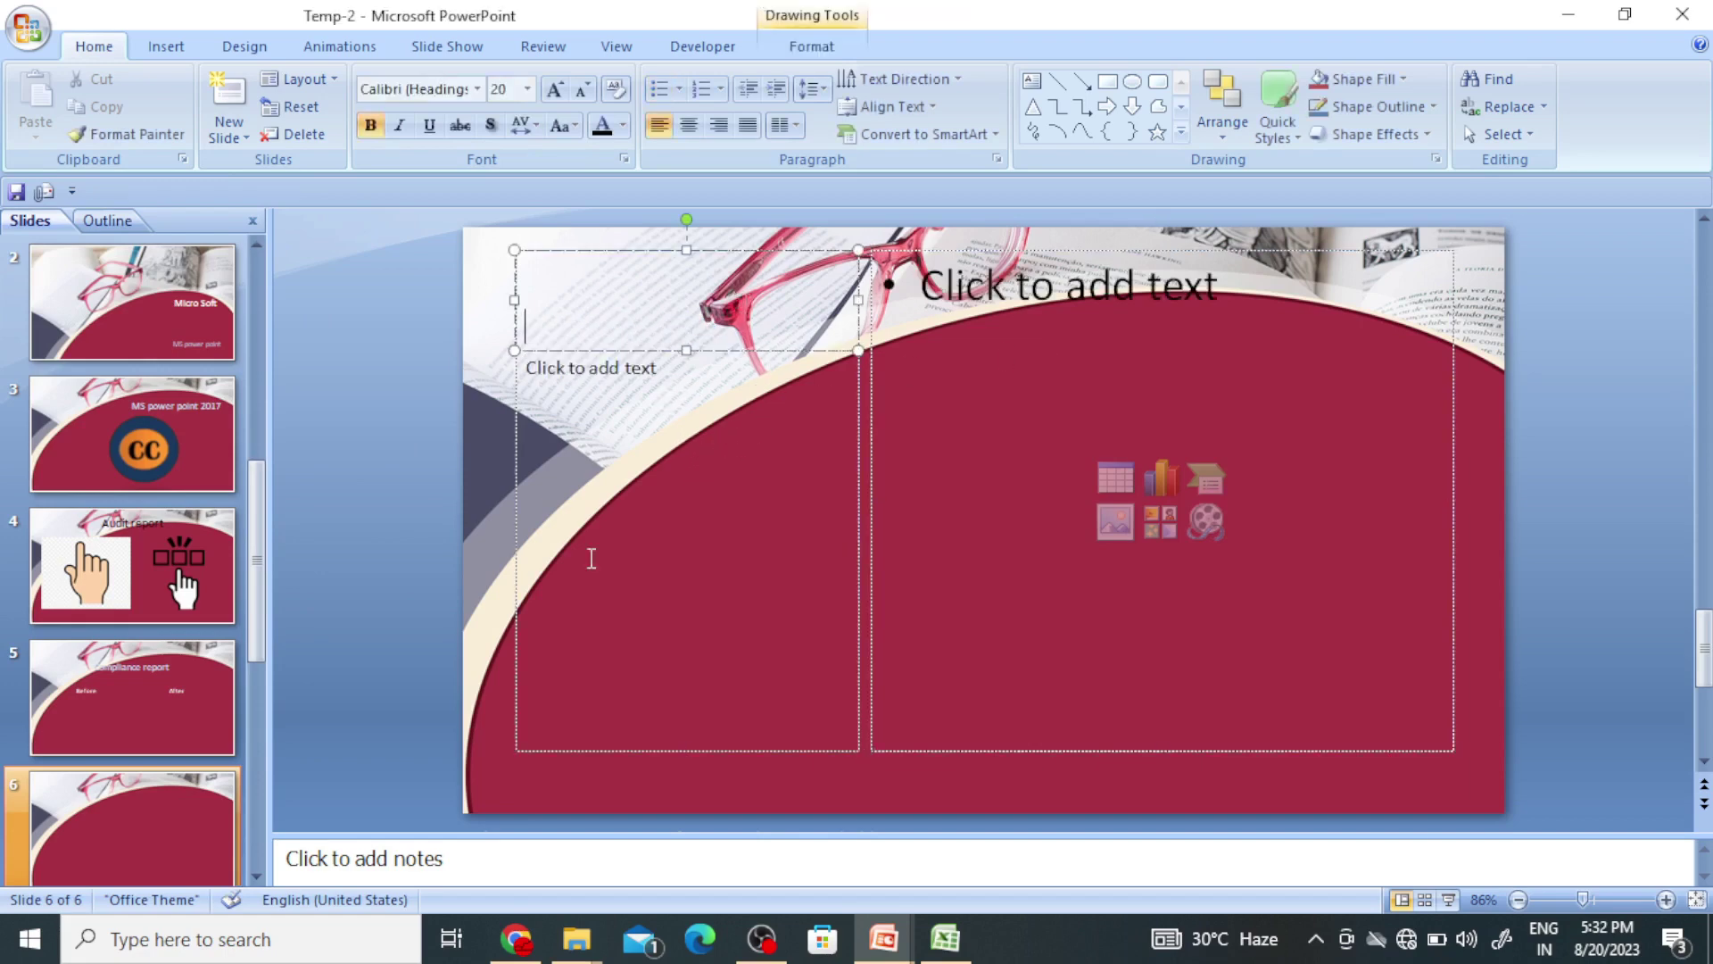
pyautogui.click(637, 560)
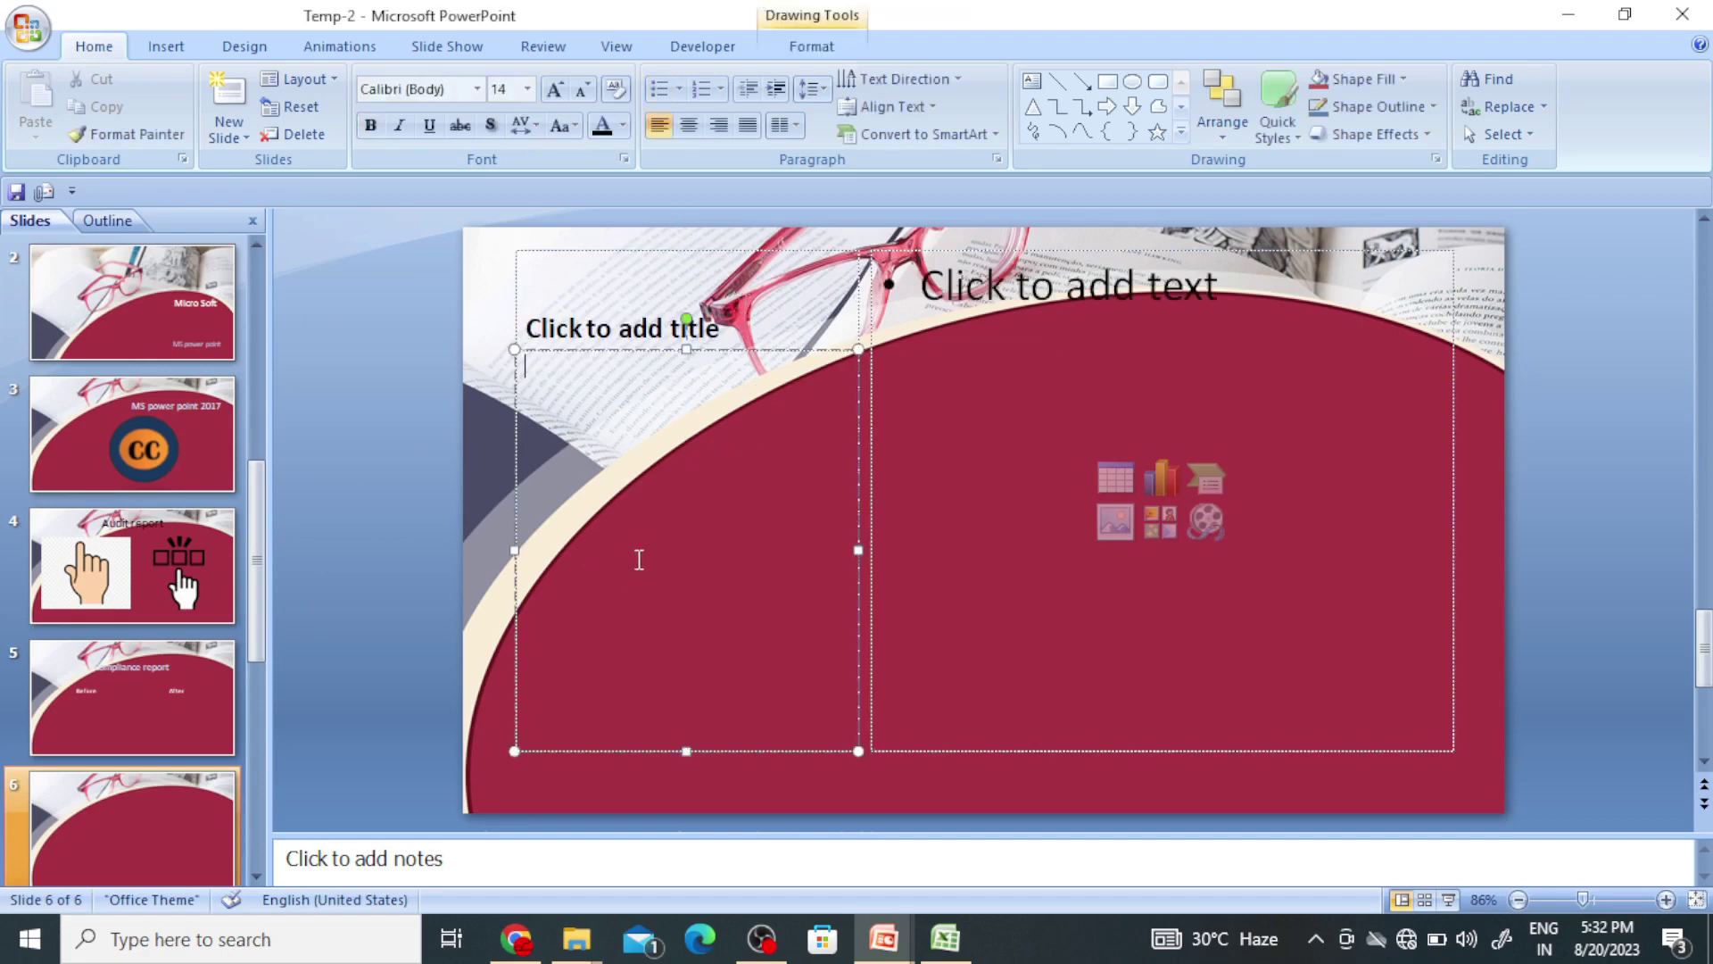
pyautogui.click(739, 319)
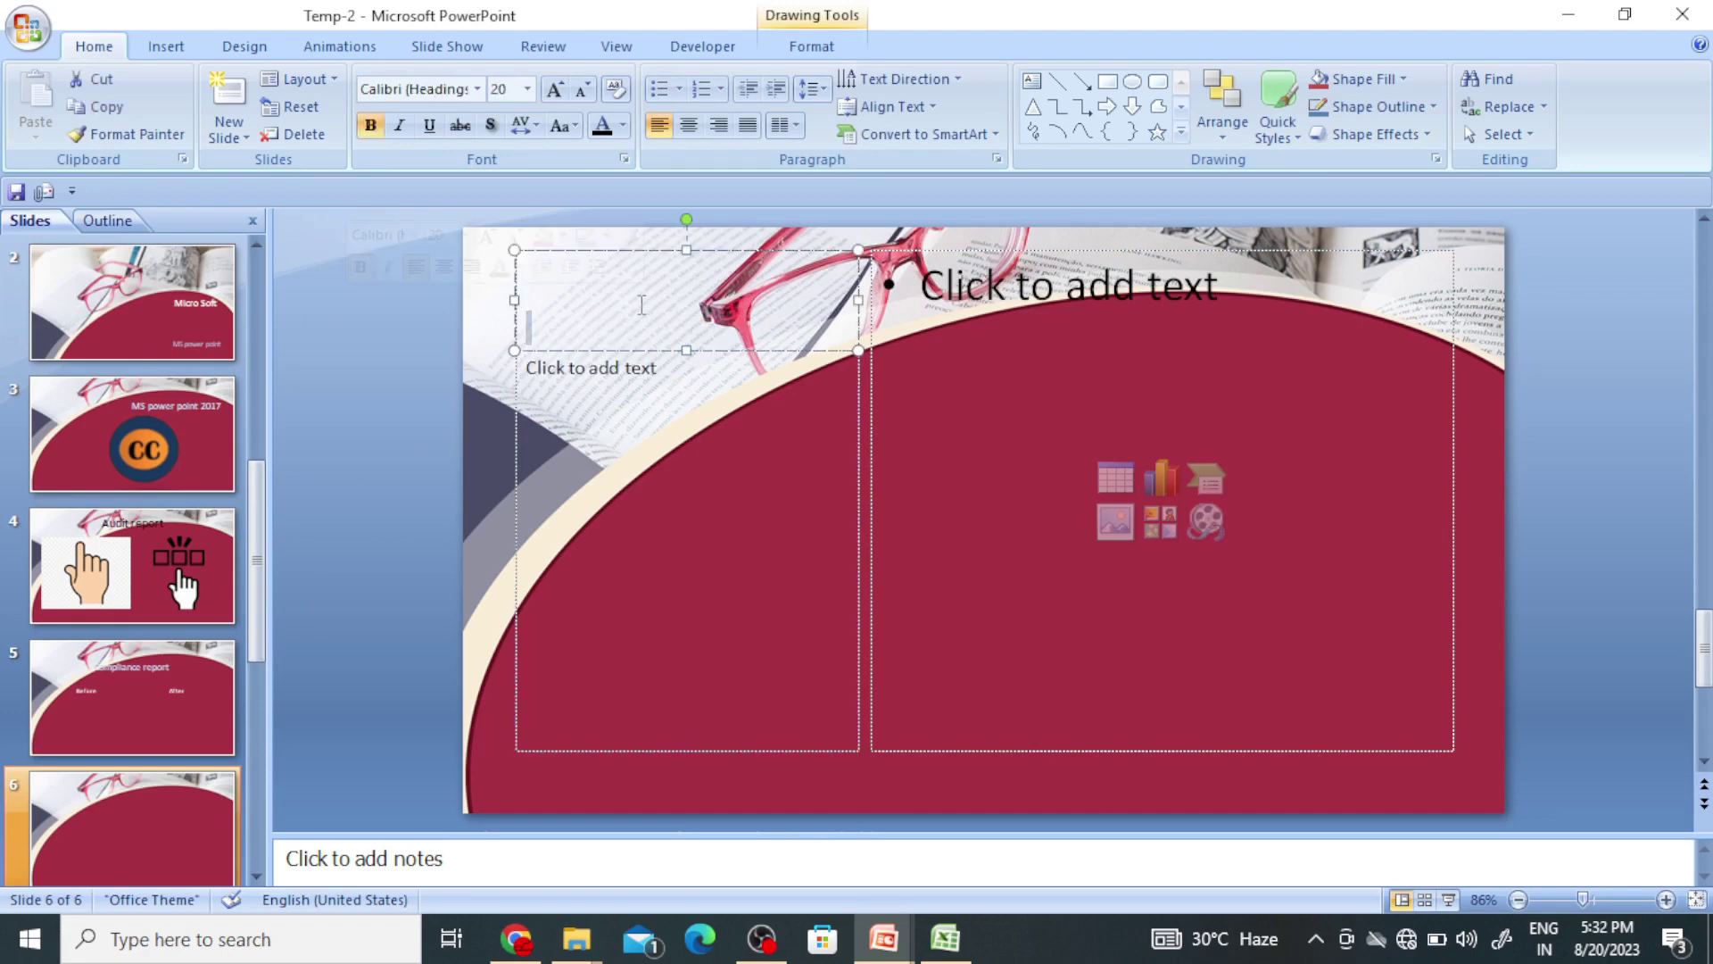
pyautogui.write('MS ')
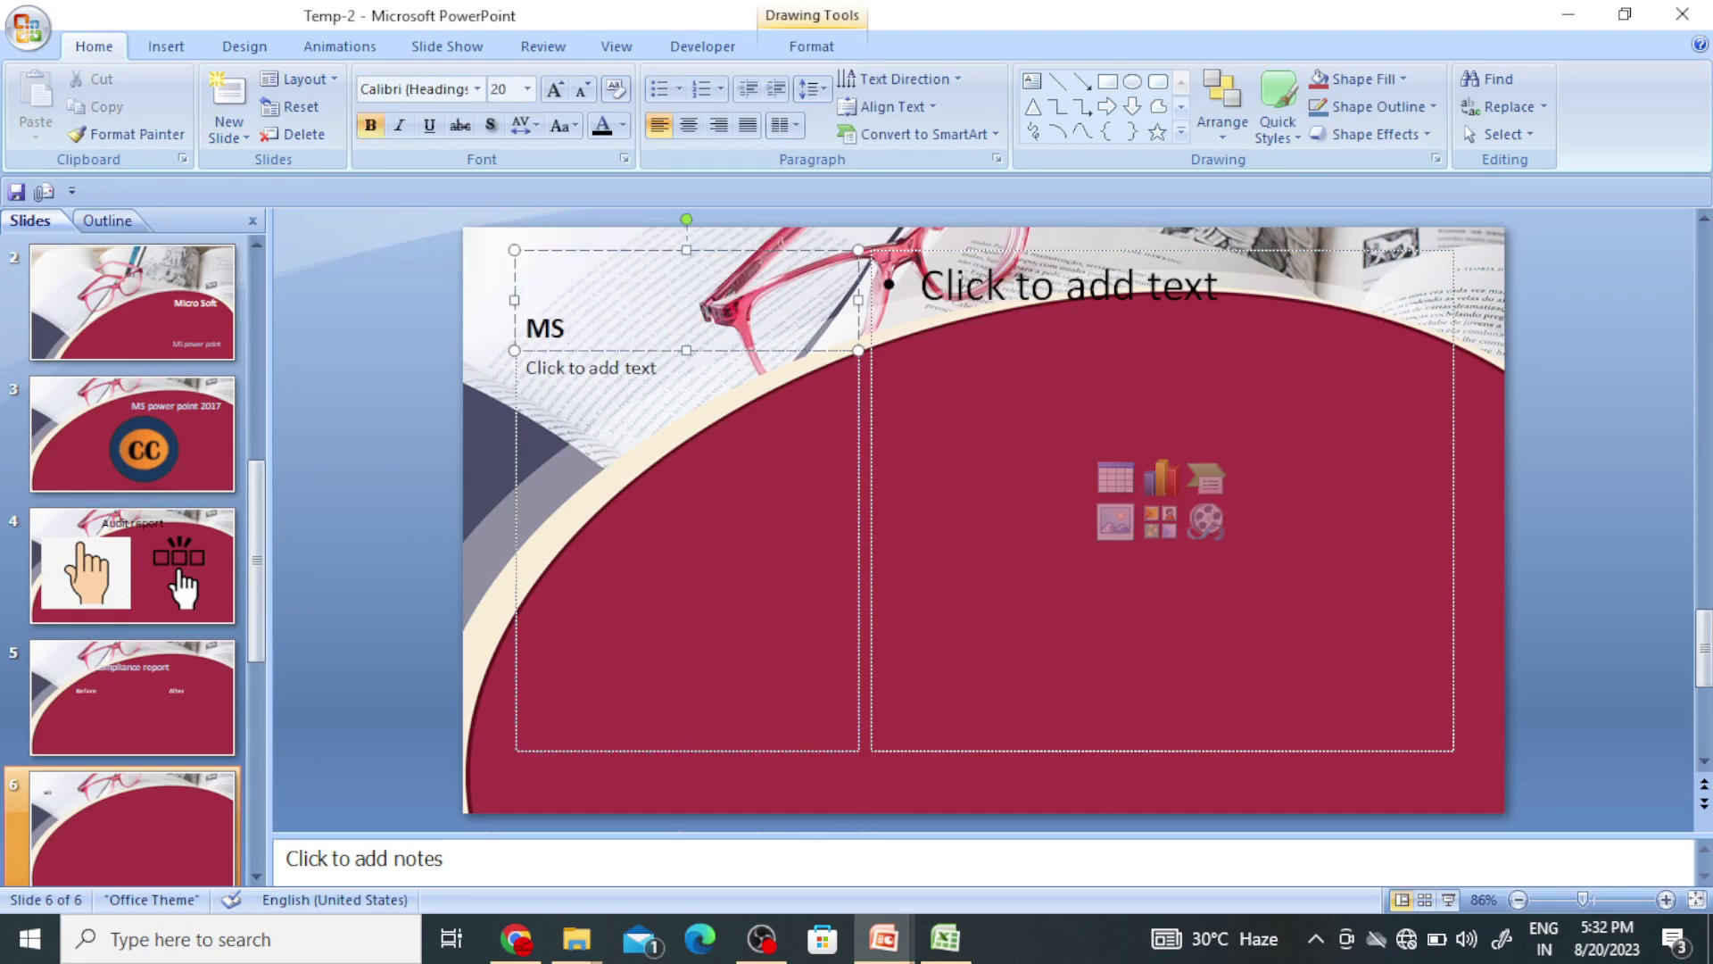
pyautogui.write('POWER')
# Write 'MS power 2017,2019' in the caption under the MS POWER title, fixing typos
pyautogui.click(633, 429)
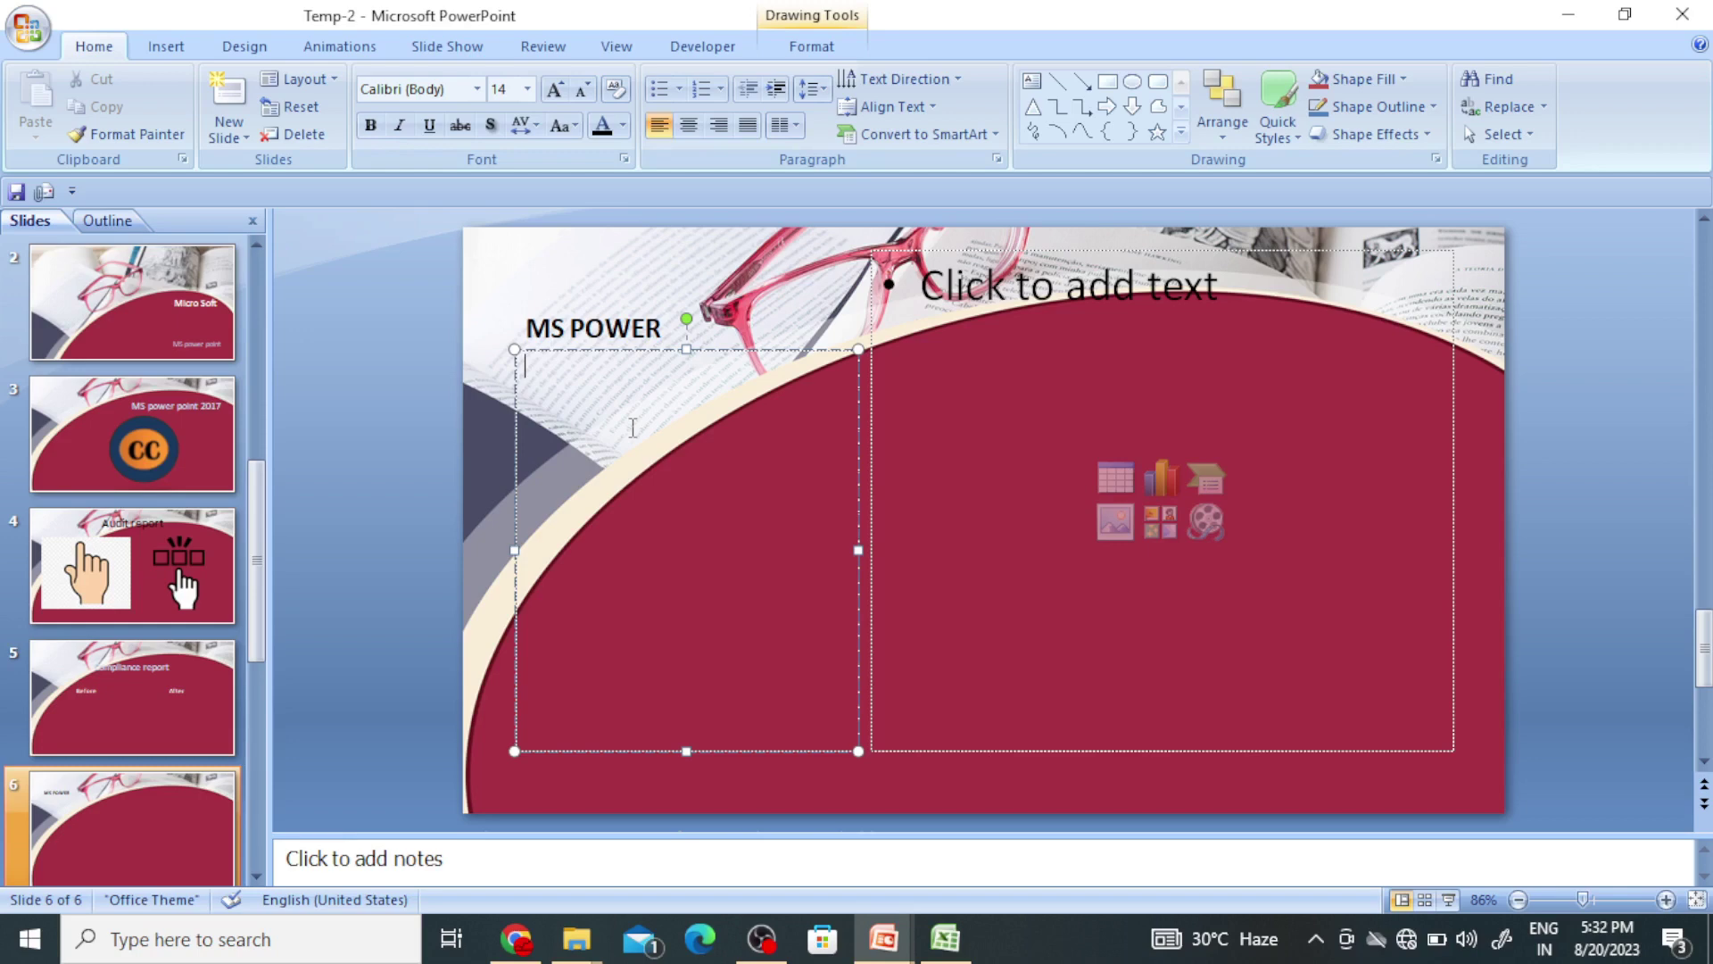
pyautogui.write('MS powwe')
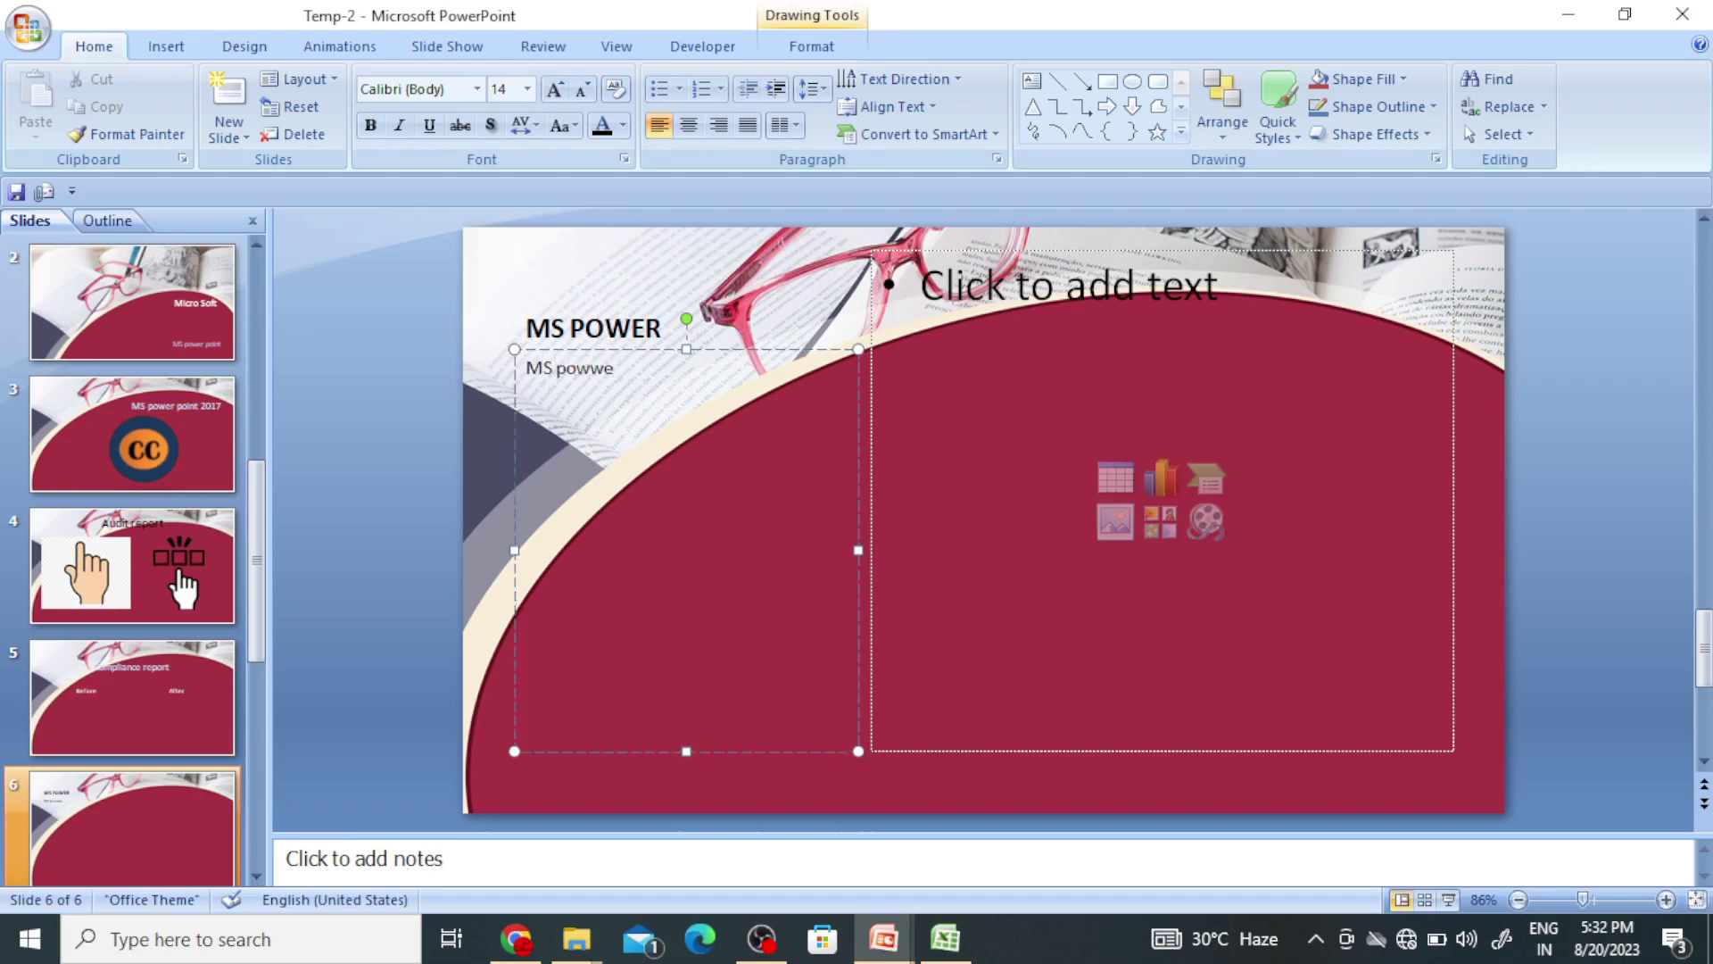
pyautogui.press('BackSpace')
pyautogui.press('BackSpace')
pyautogui.write('01')
pyautogui.click(980, 423)
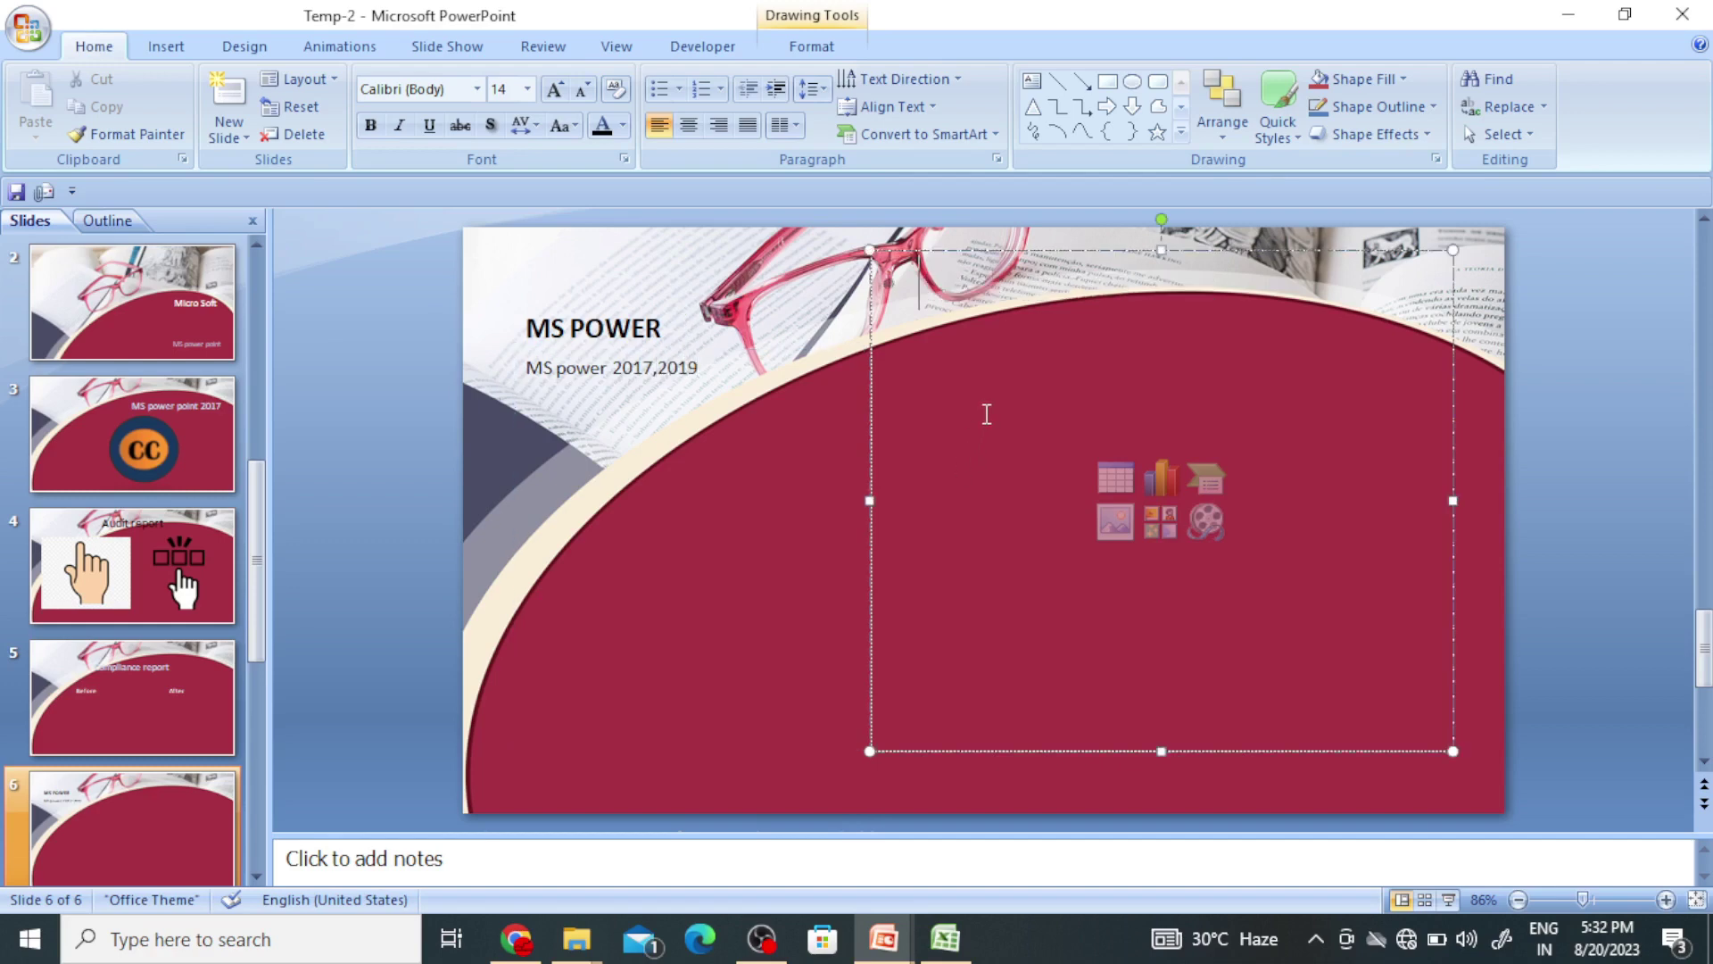
pyautogui.click(637, 406)
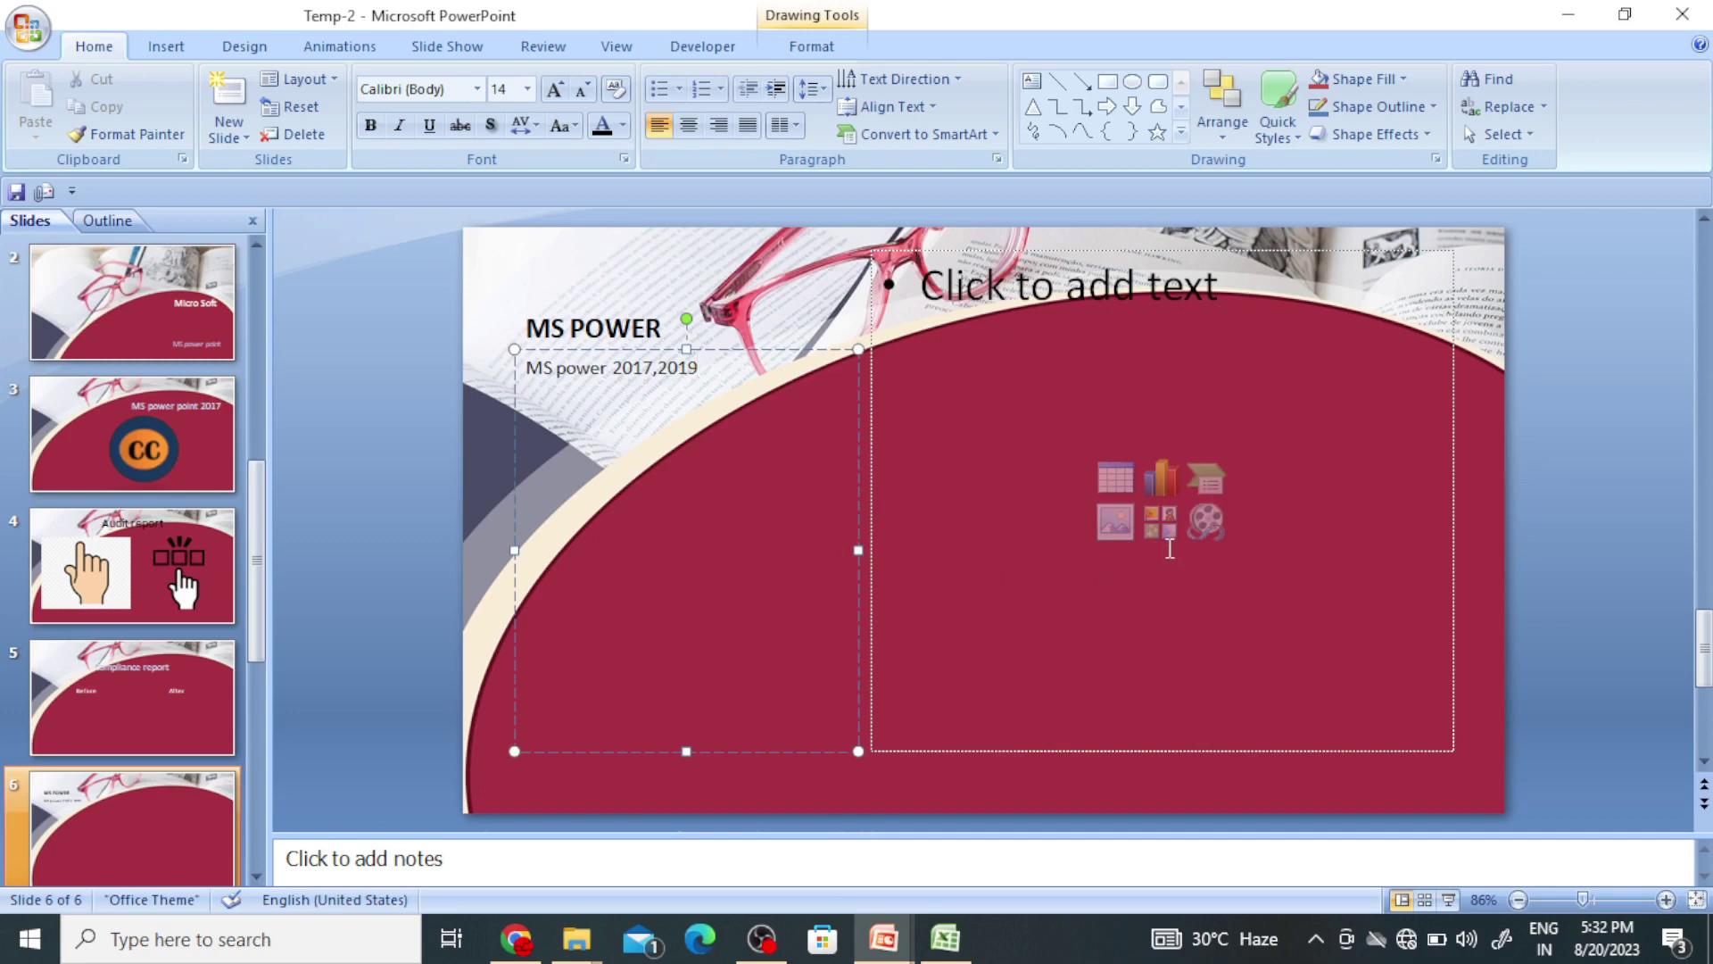
pyautogui.click(1116, 522)
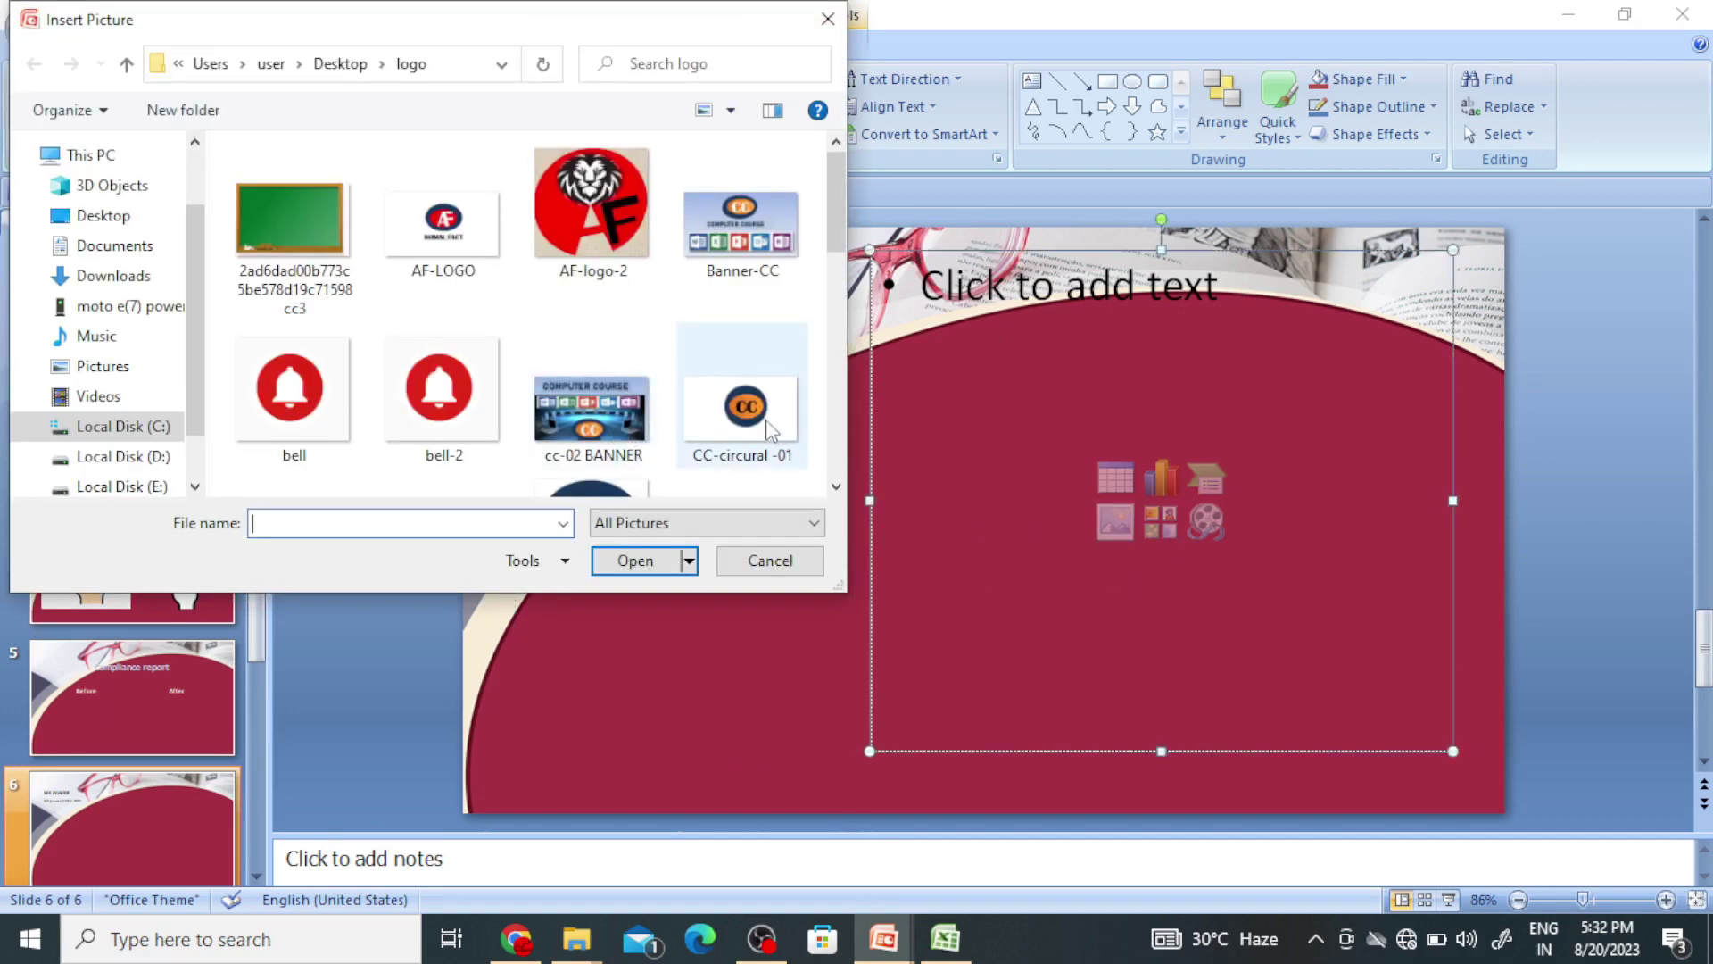
# Insert the green chalkboard picture into slide 6's content placeholder
pyautogui.click(633, 227)
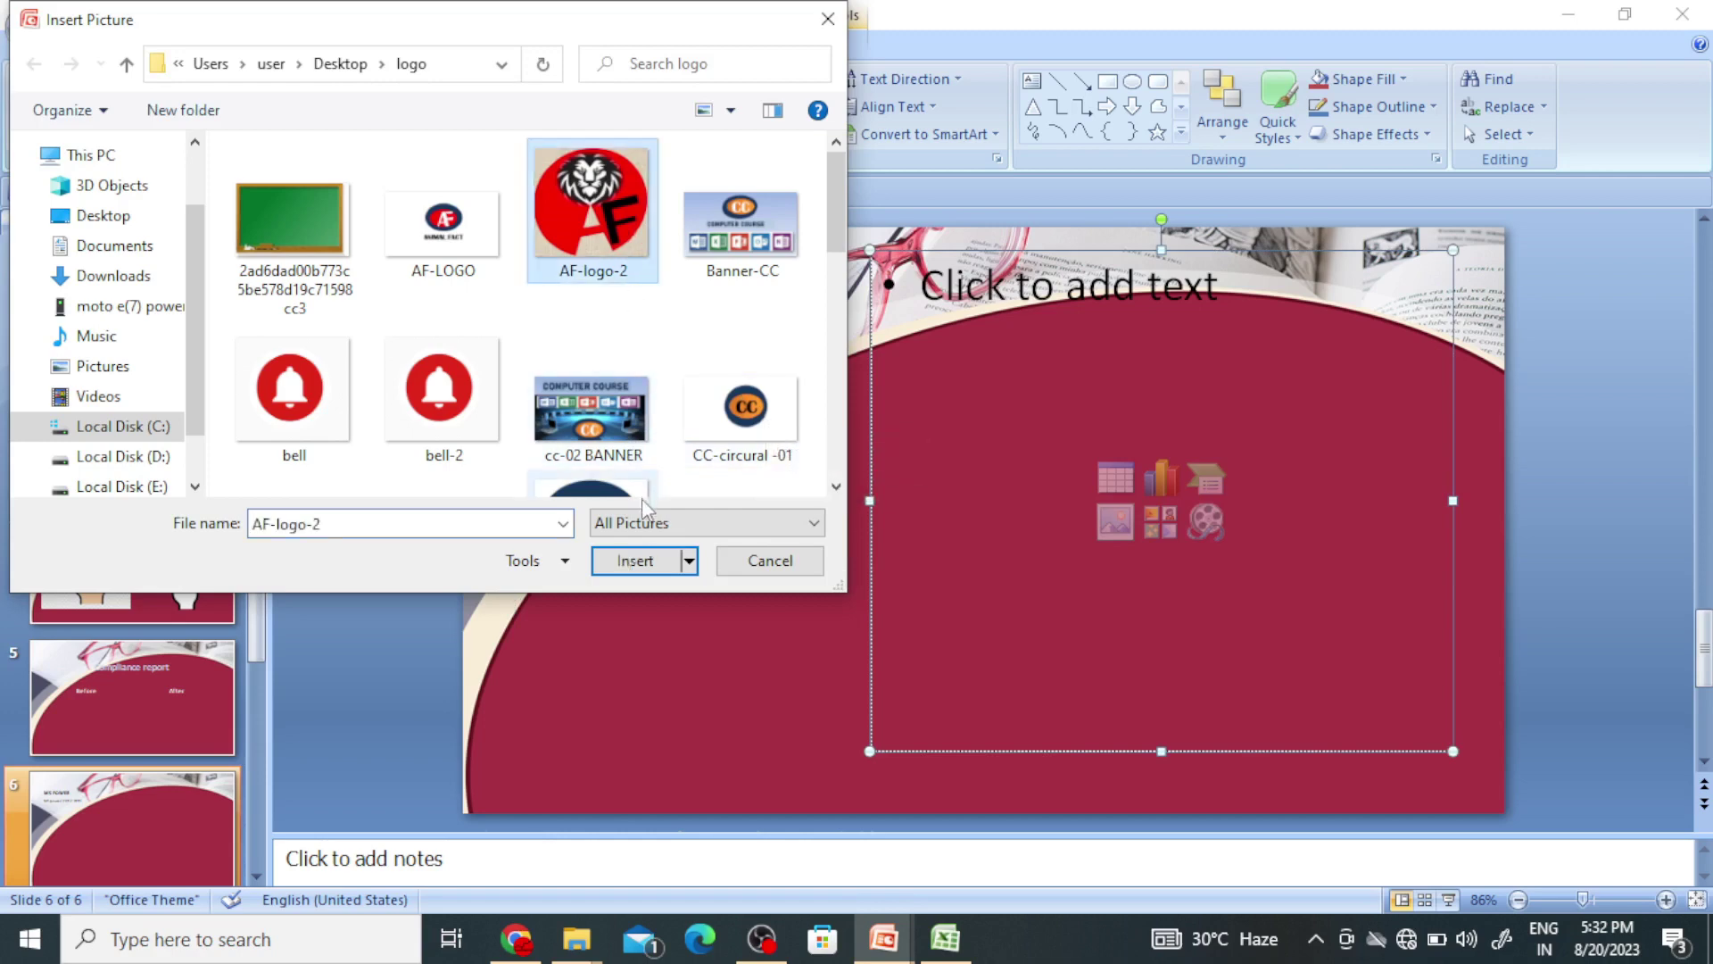
pyautogui.scroll(-1, 593, 377)
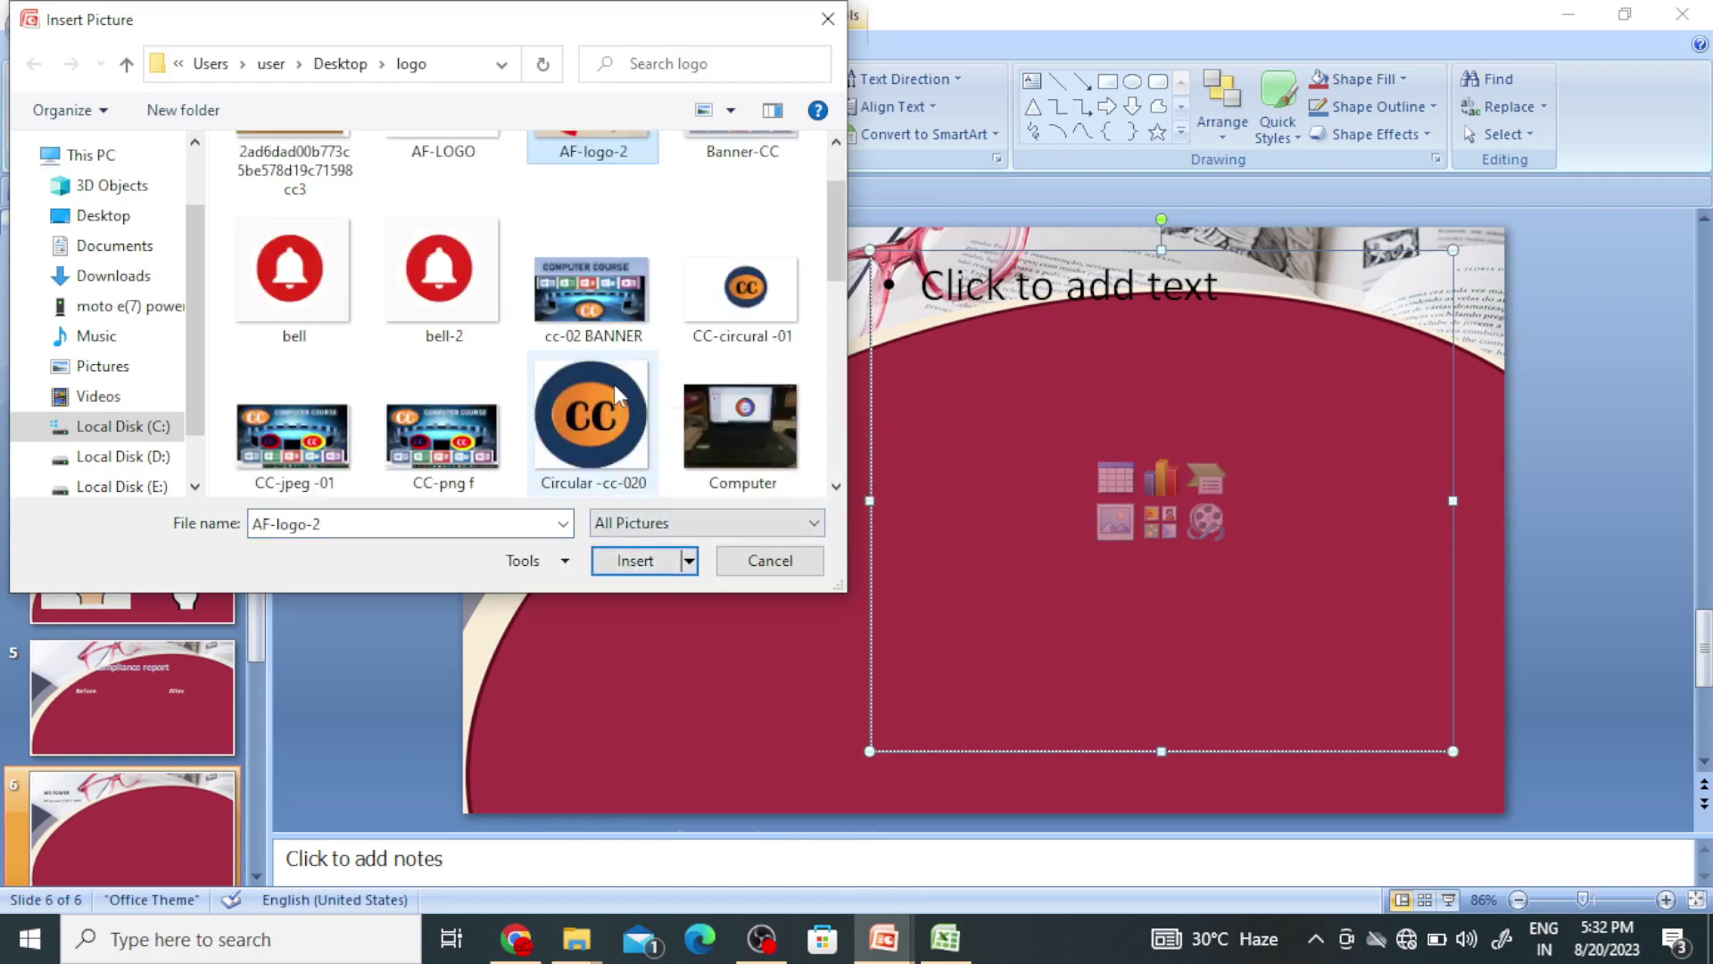
pyautogui.scroll(-1, 623, 388)
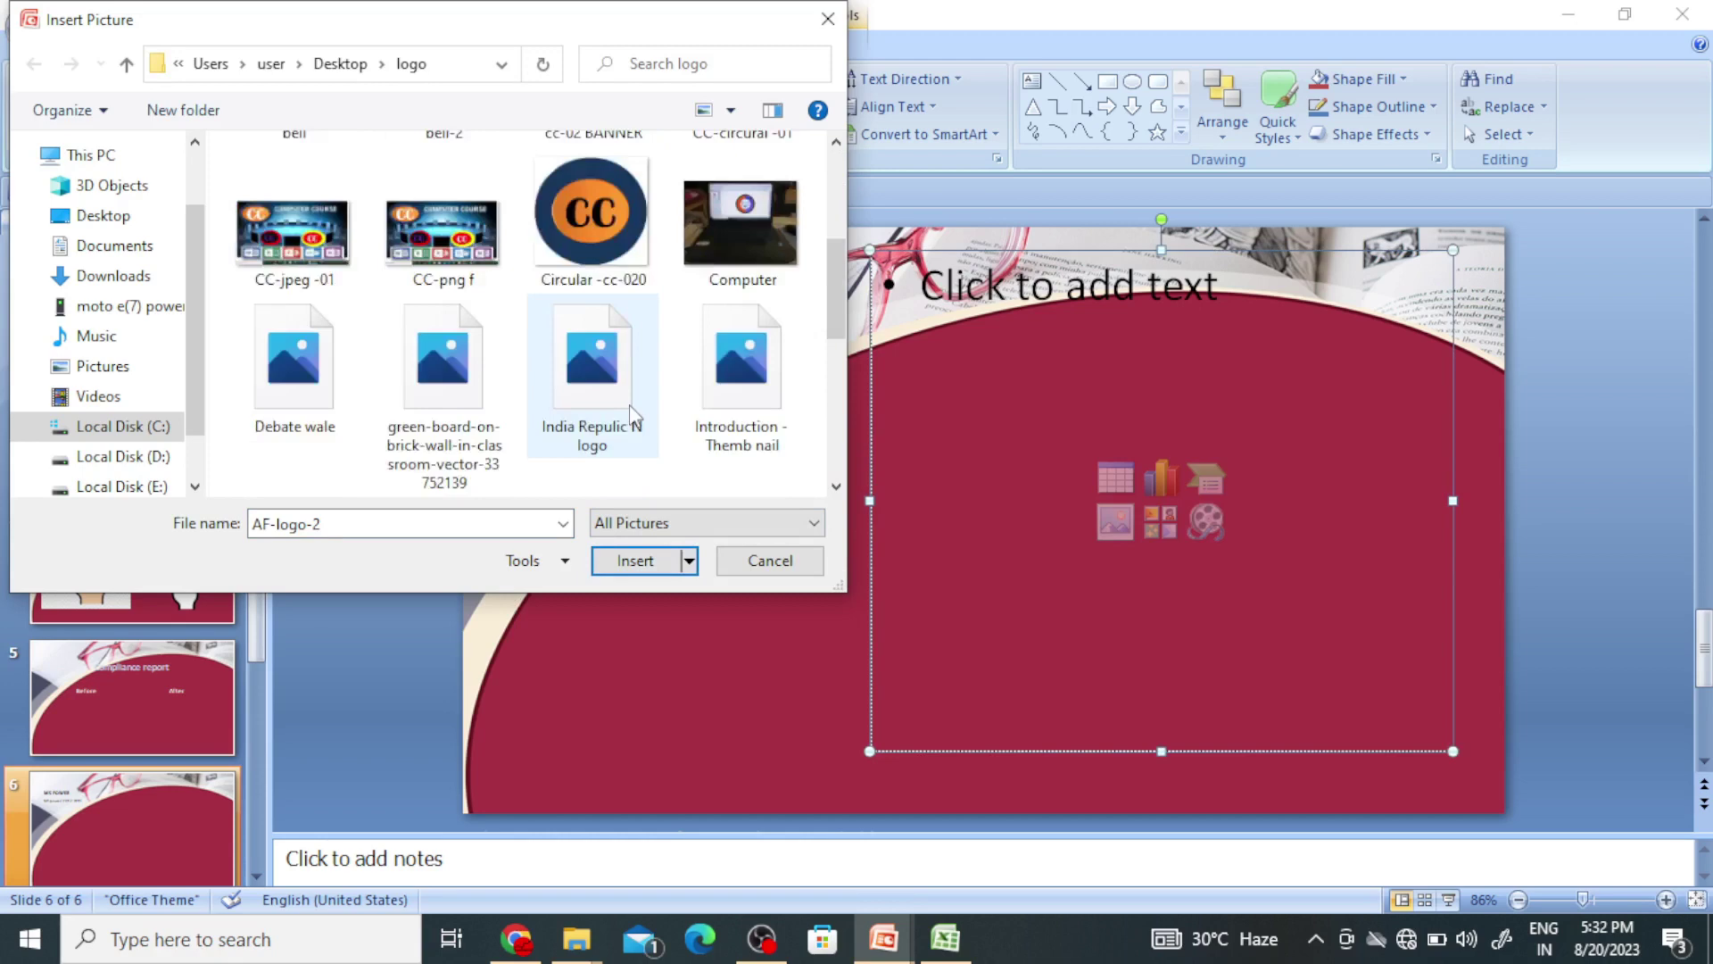
pyautogui.scroll(-1, 629, 406)
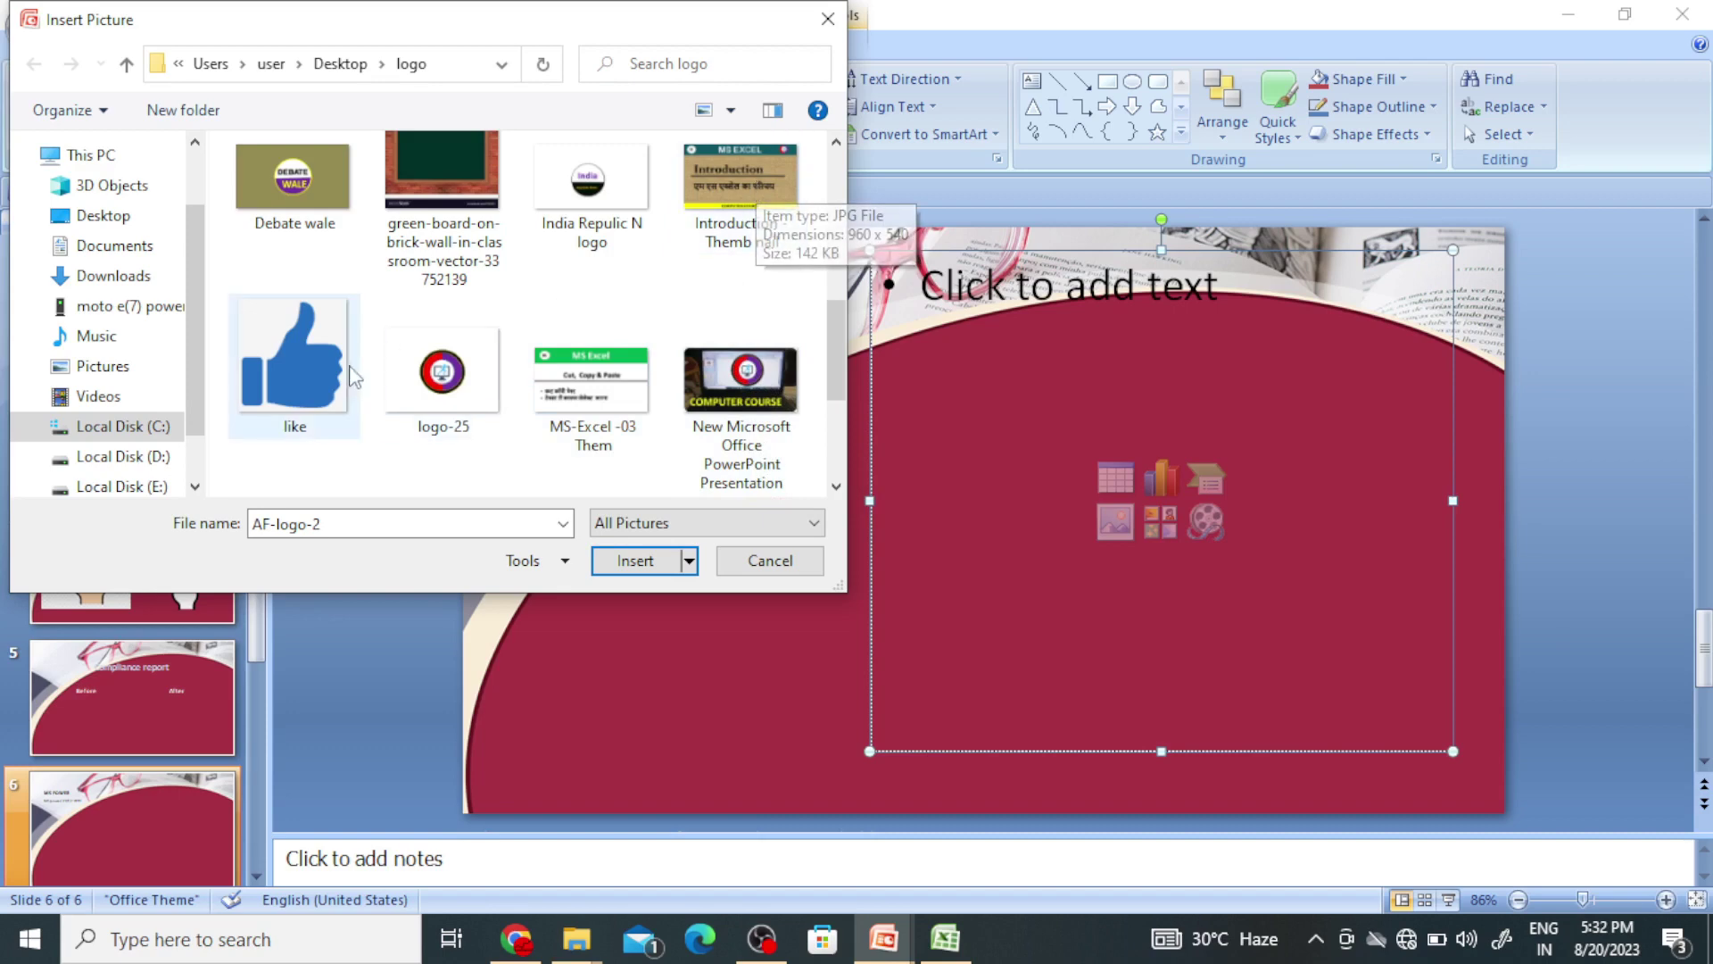
pyautogui.scroll(-3, 757, 180)
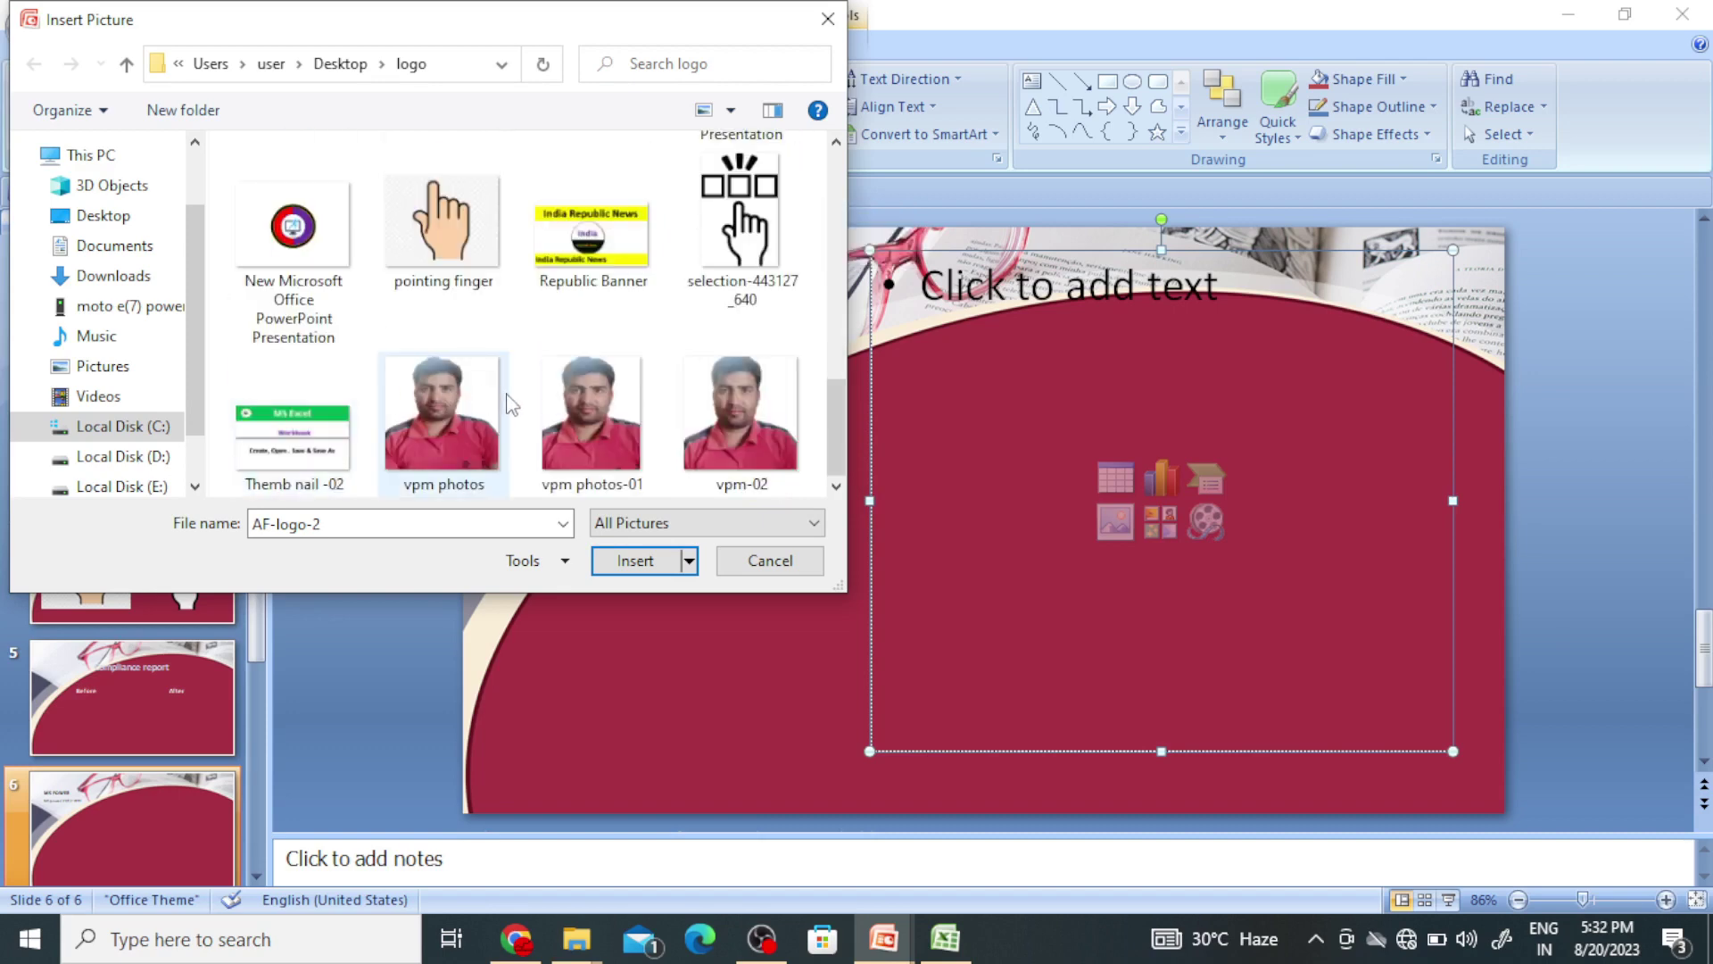
pyautogui.scroll(3, 513, 402)
pyautogui.scroll(3, 517, 399)
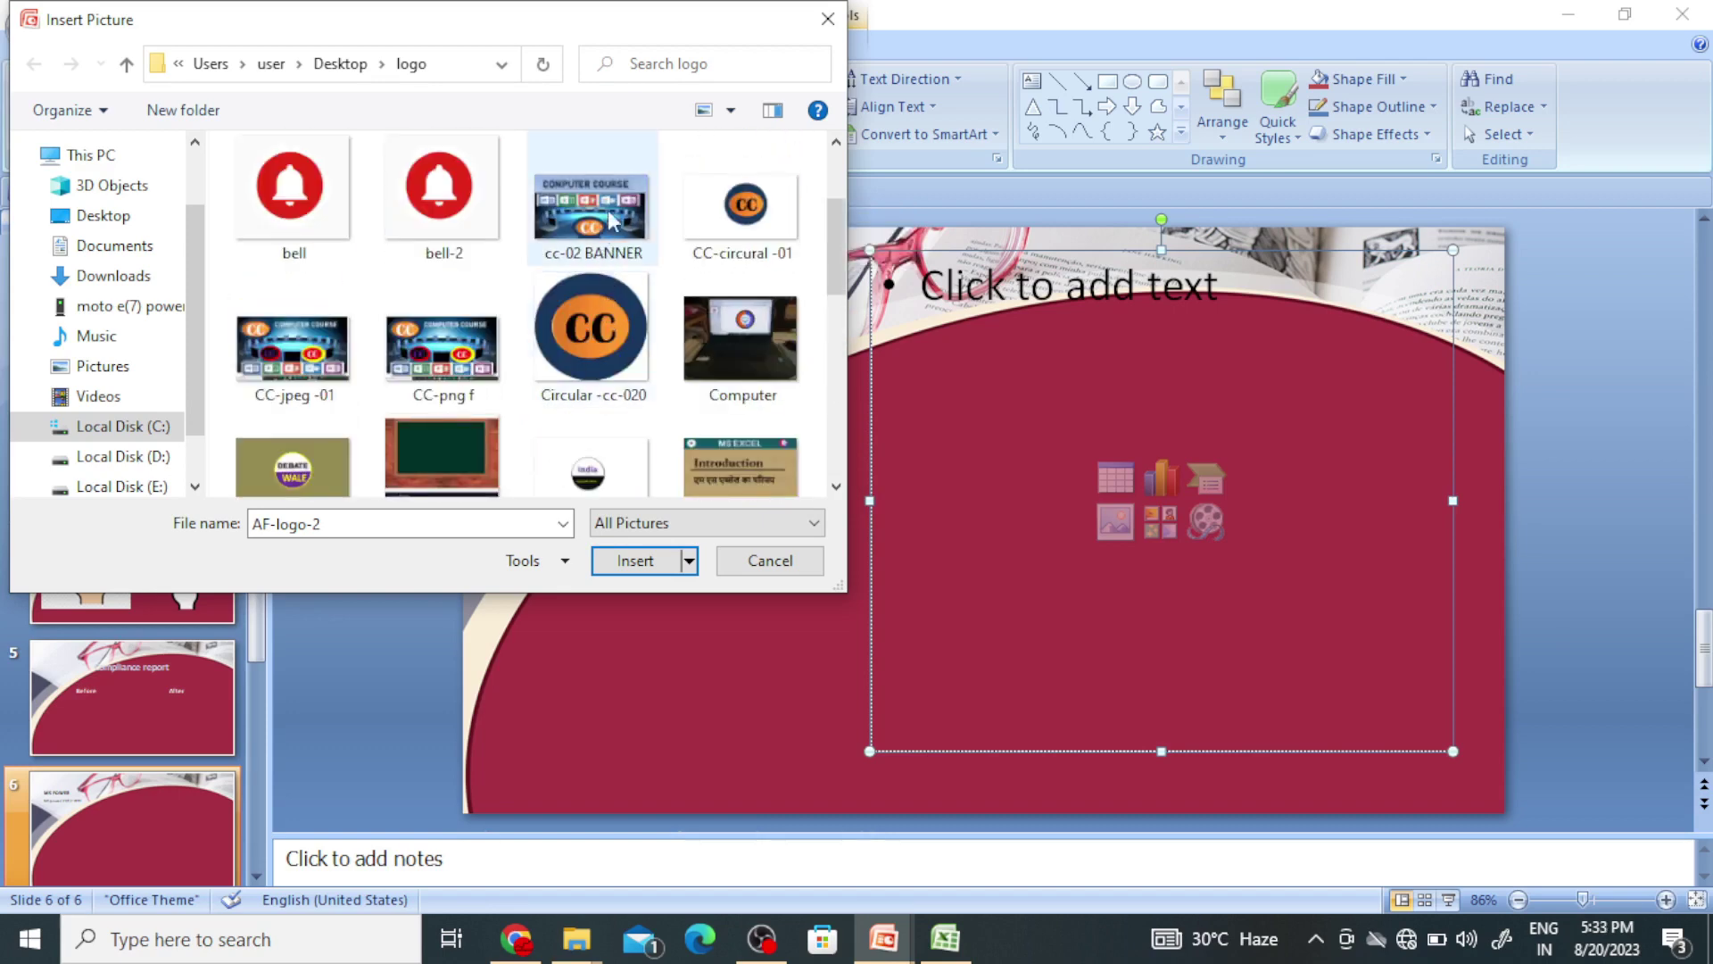
pyautogui.click(463, 436)
pyautogui.click(632, 561)
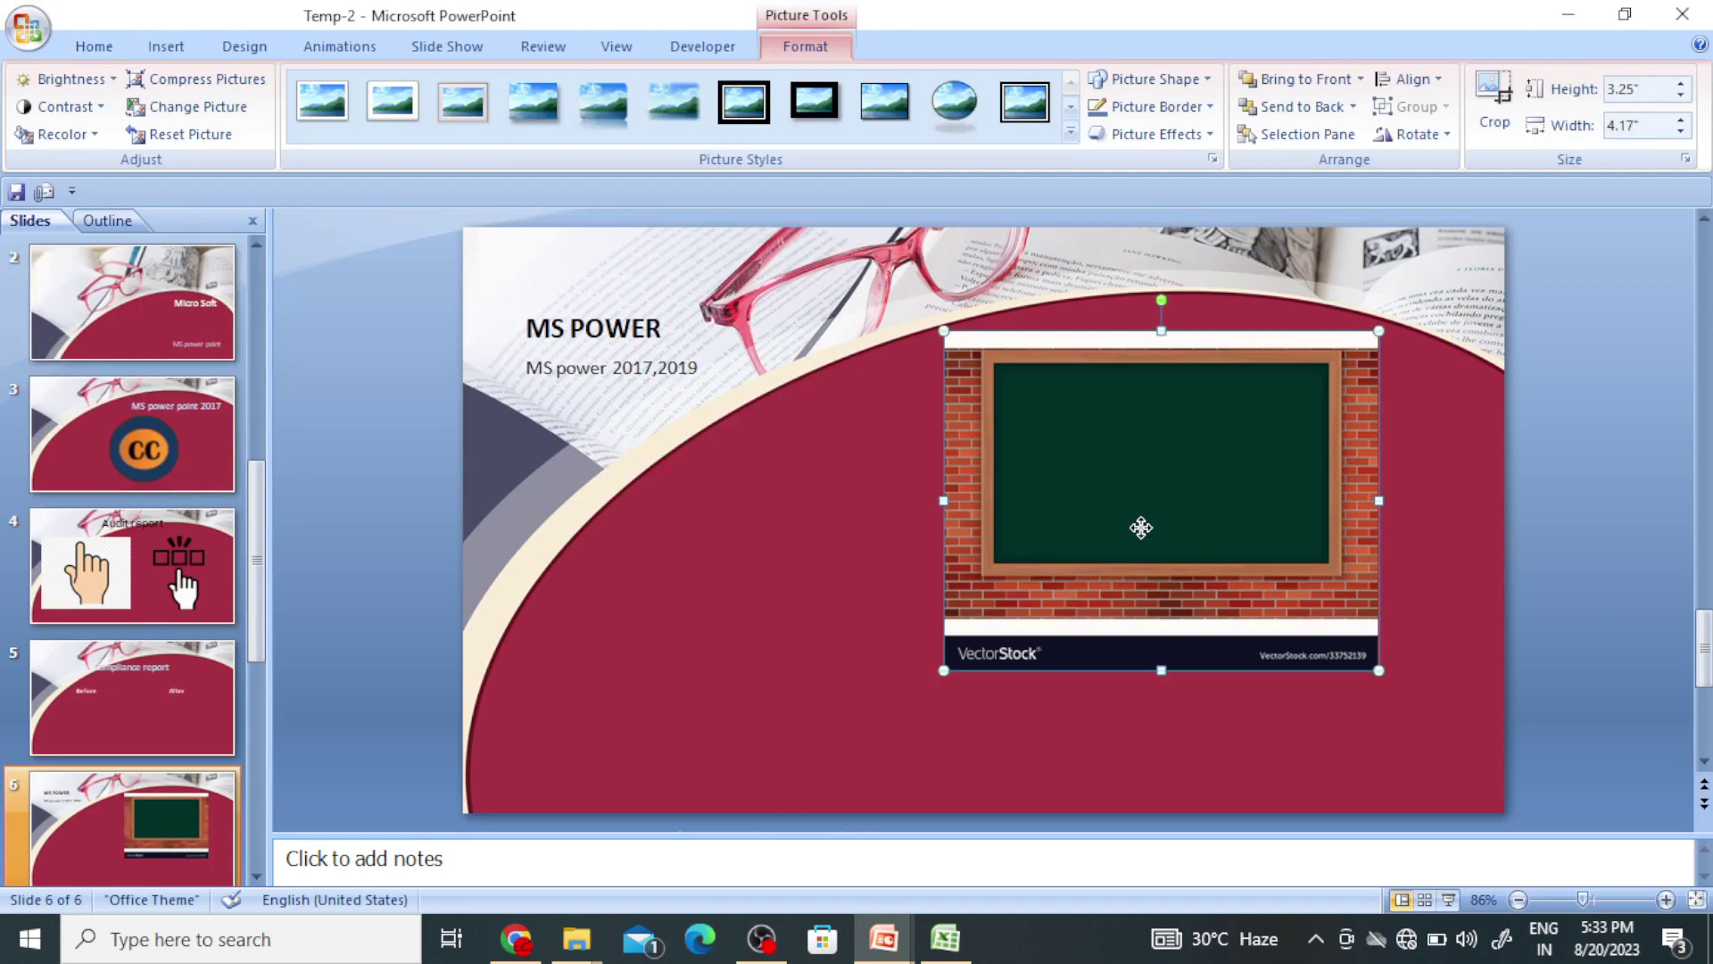
# Move the chalkboard picture right and enlarge it from the corner handle
pyautogui.moveTo(1140, 527); pyautogui.dragTo(1214, 551)
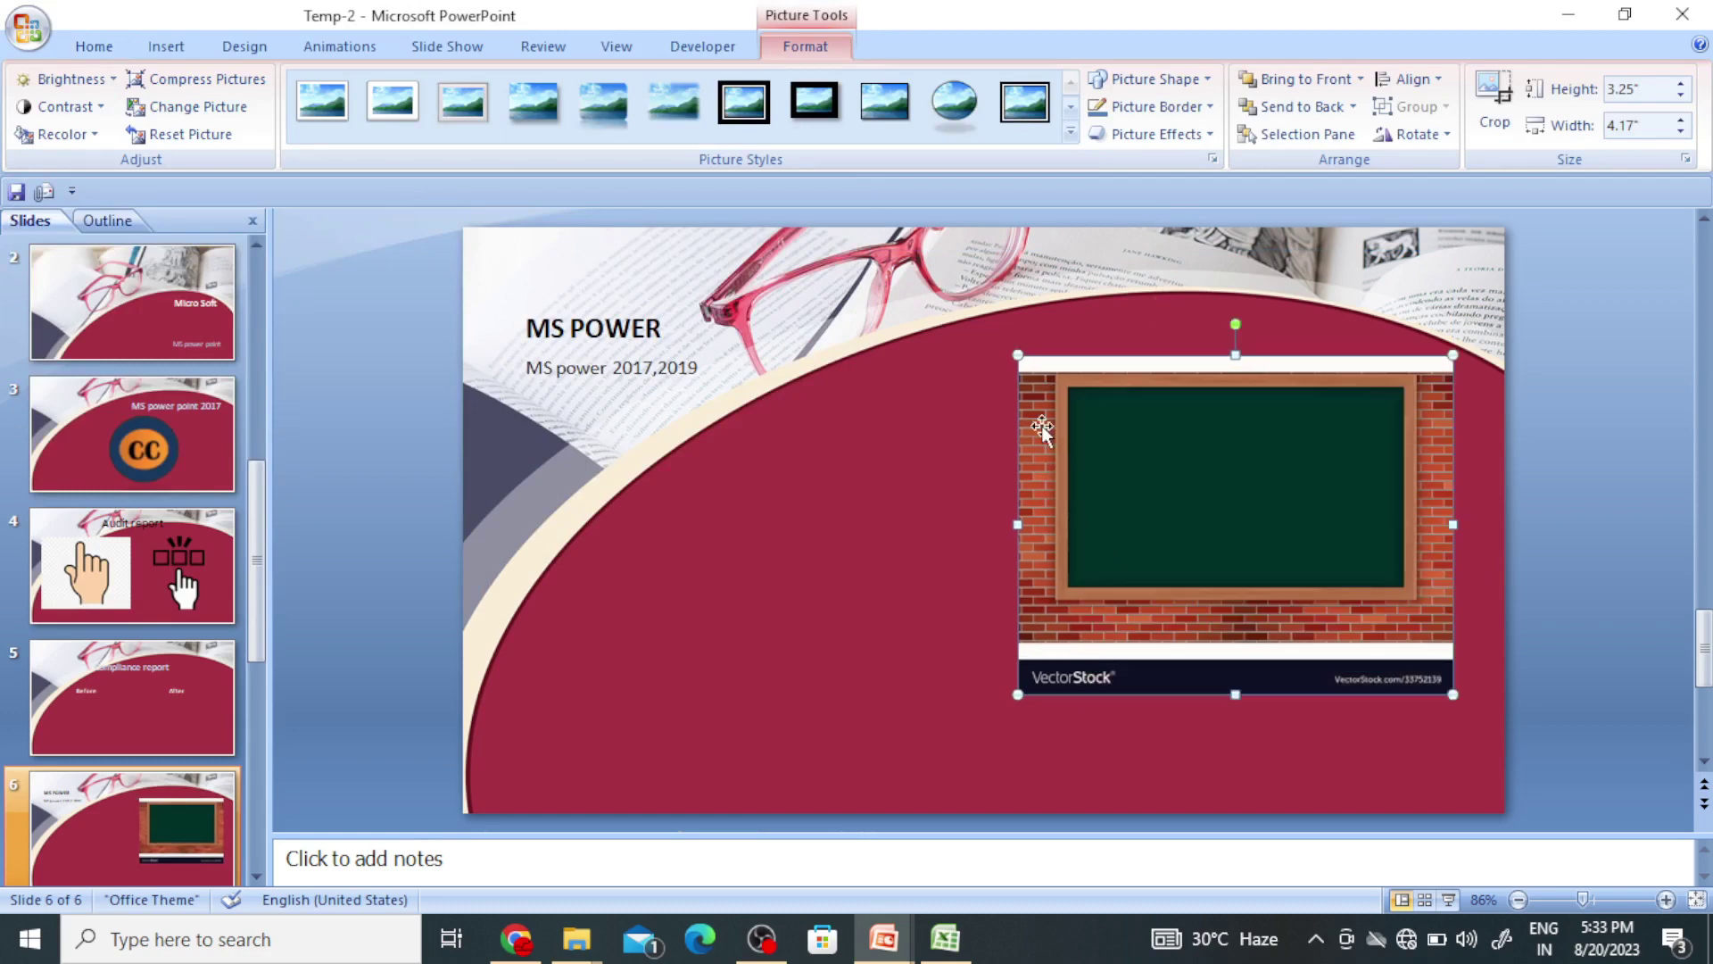
pyautogui.click(905, 527)
pyautogui.click(1115, 589)
pyautogui.moveTo(1018, 694); pyautogui.dragTo(1006, 783)
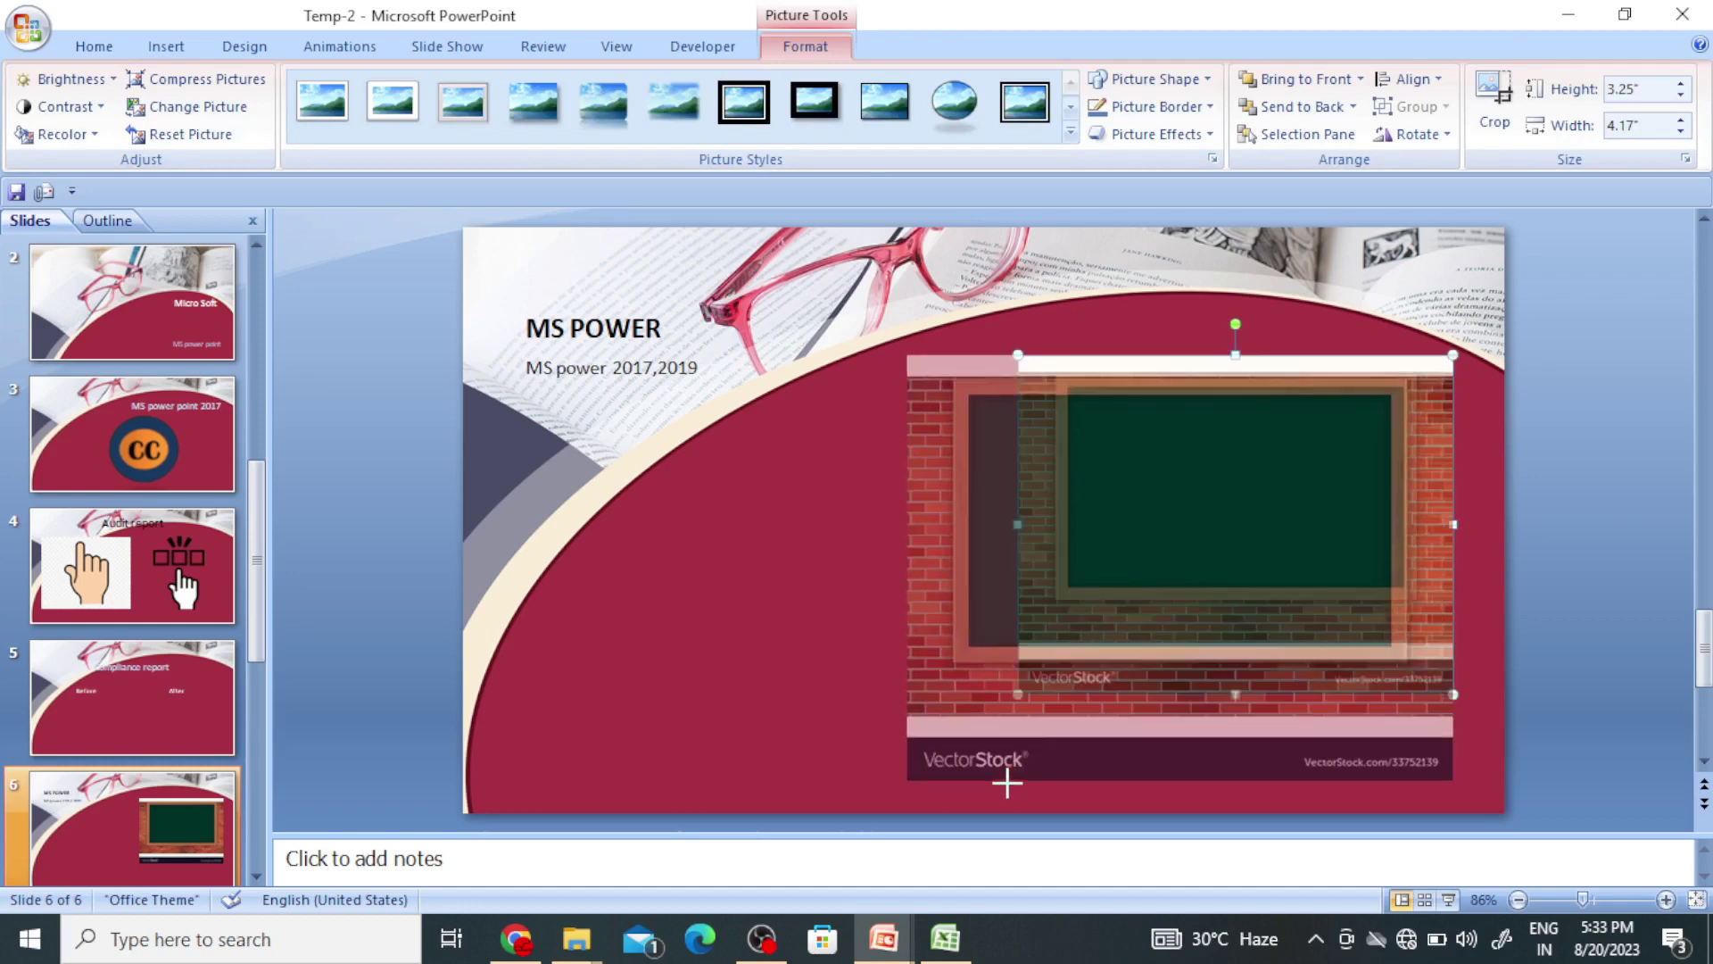
pyautogui.click(651, 582)
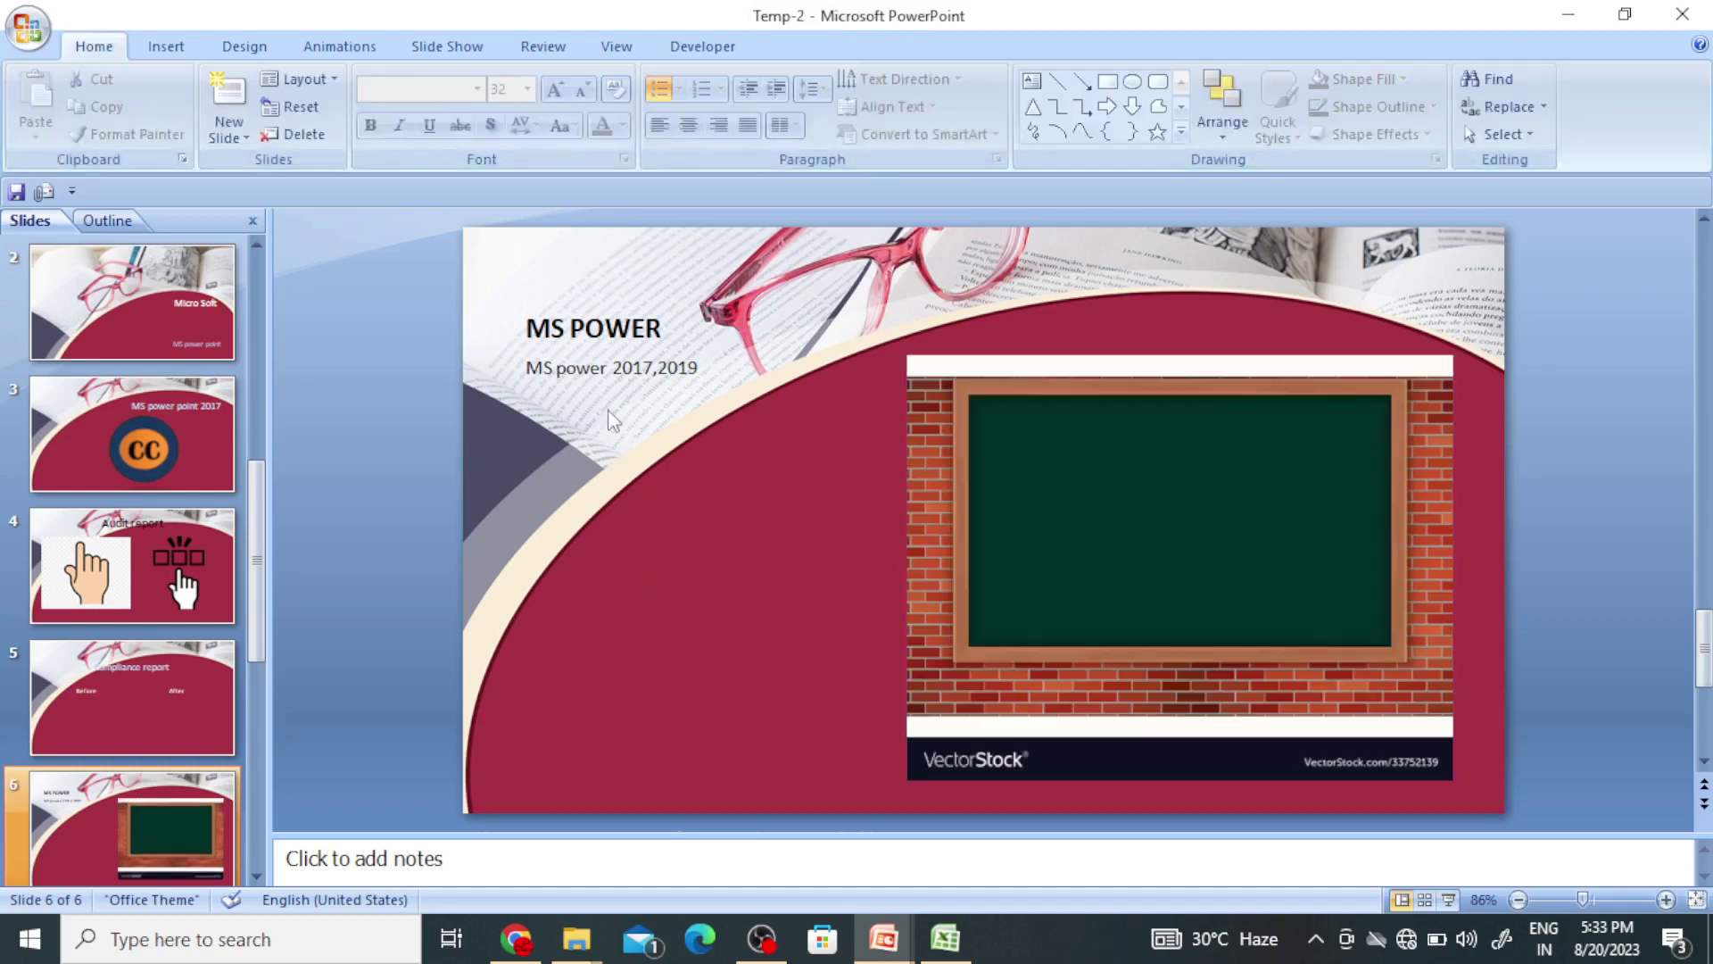
# Copy the entire Hindi title text from slide 1
pyautogui.click(605, 330)
pyautogui.click(675, 389)
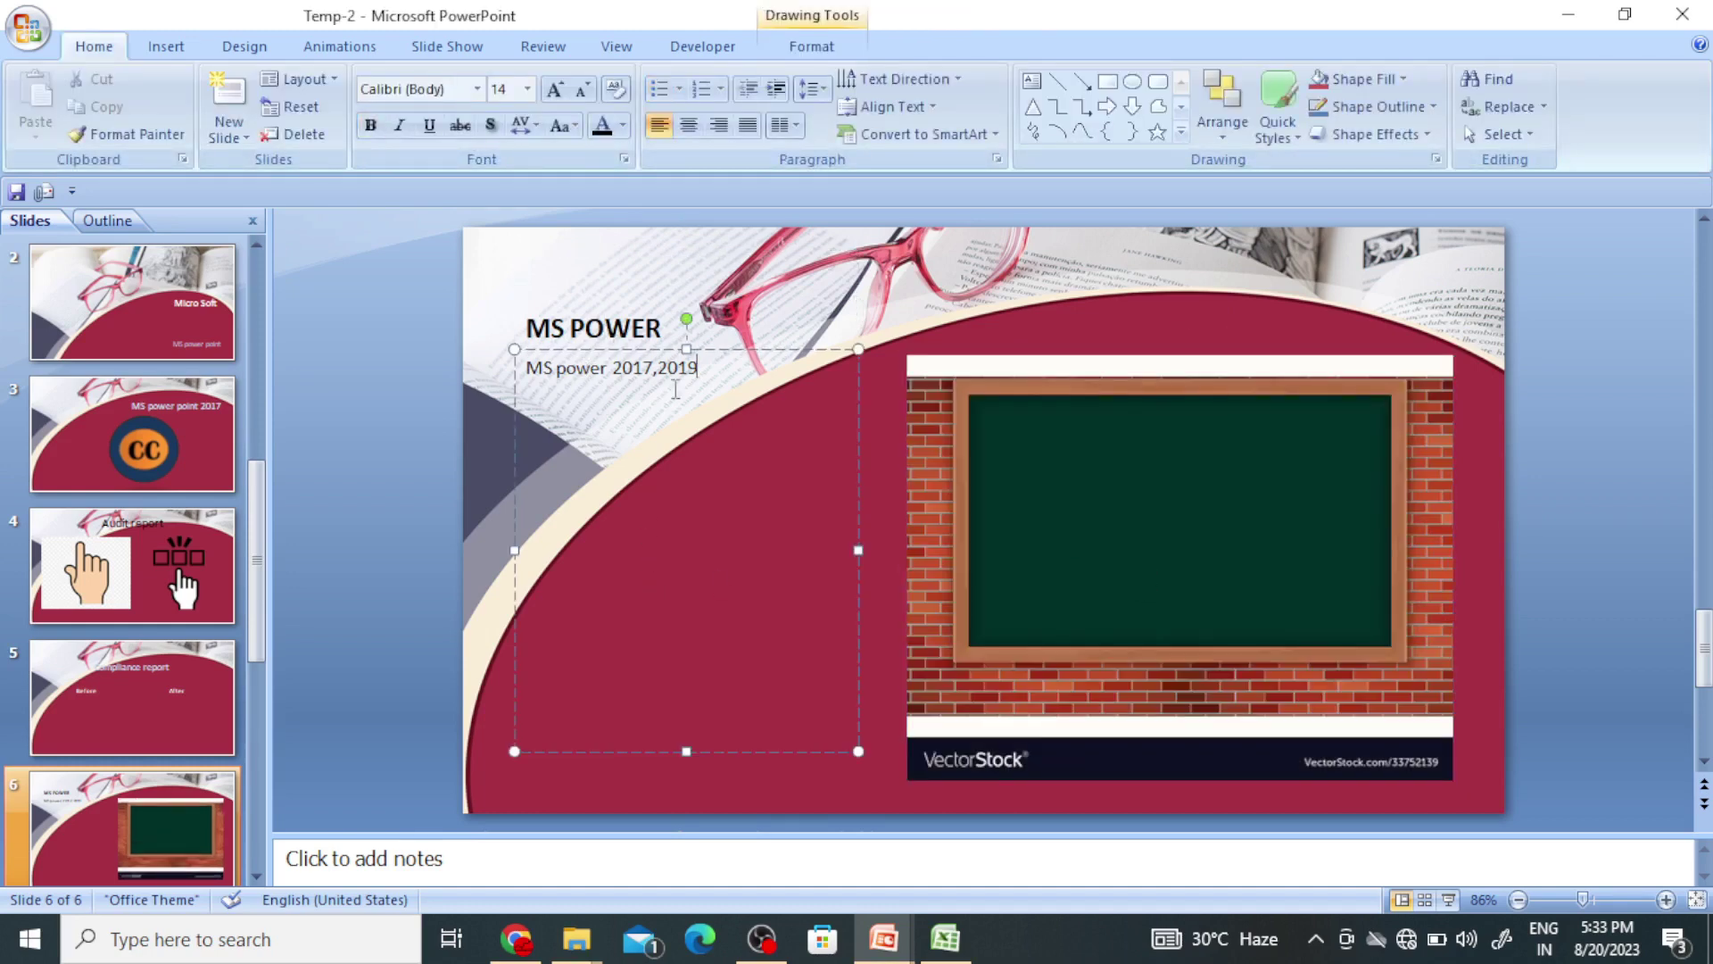
pyautogui.press('Return')
pyautogui.press('BackSpace')
pyautogui.scroll(3, 191, 560)
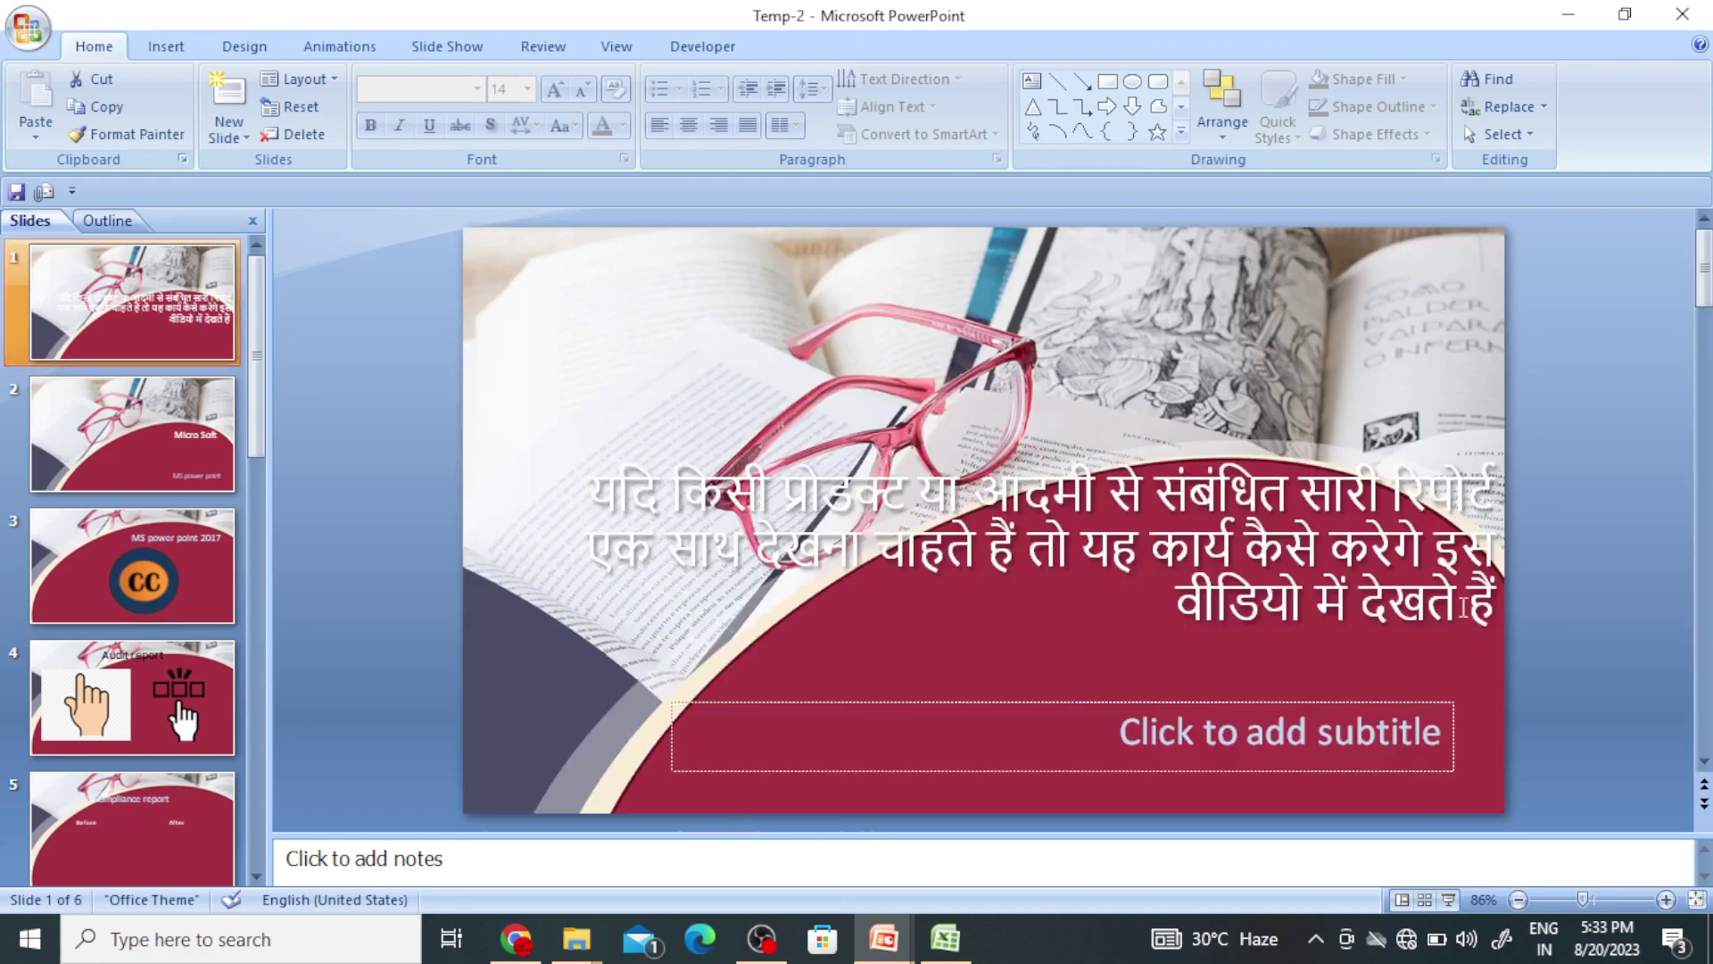
pyautogui.click(851, 493)
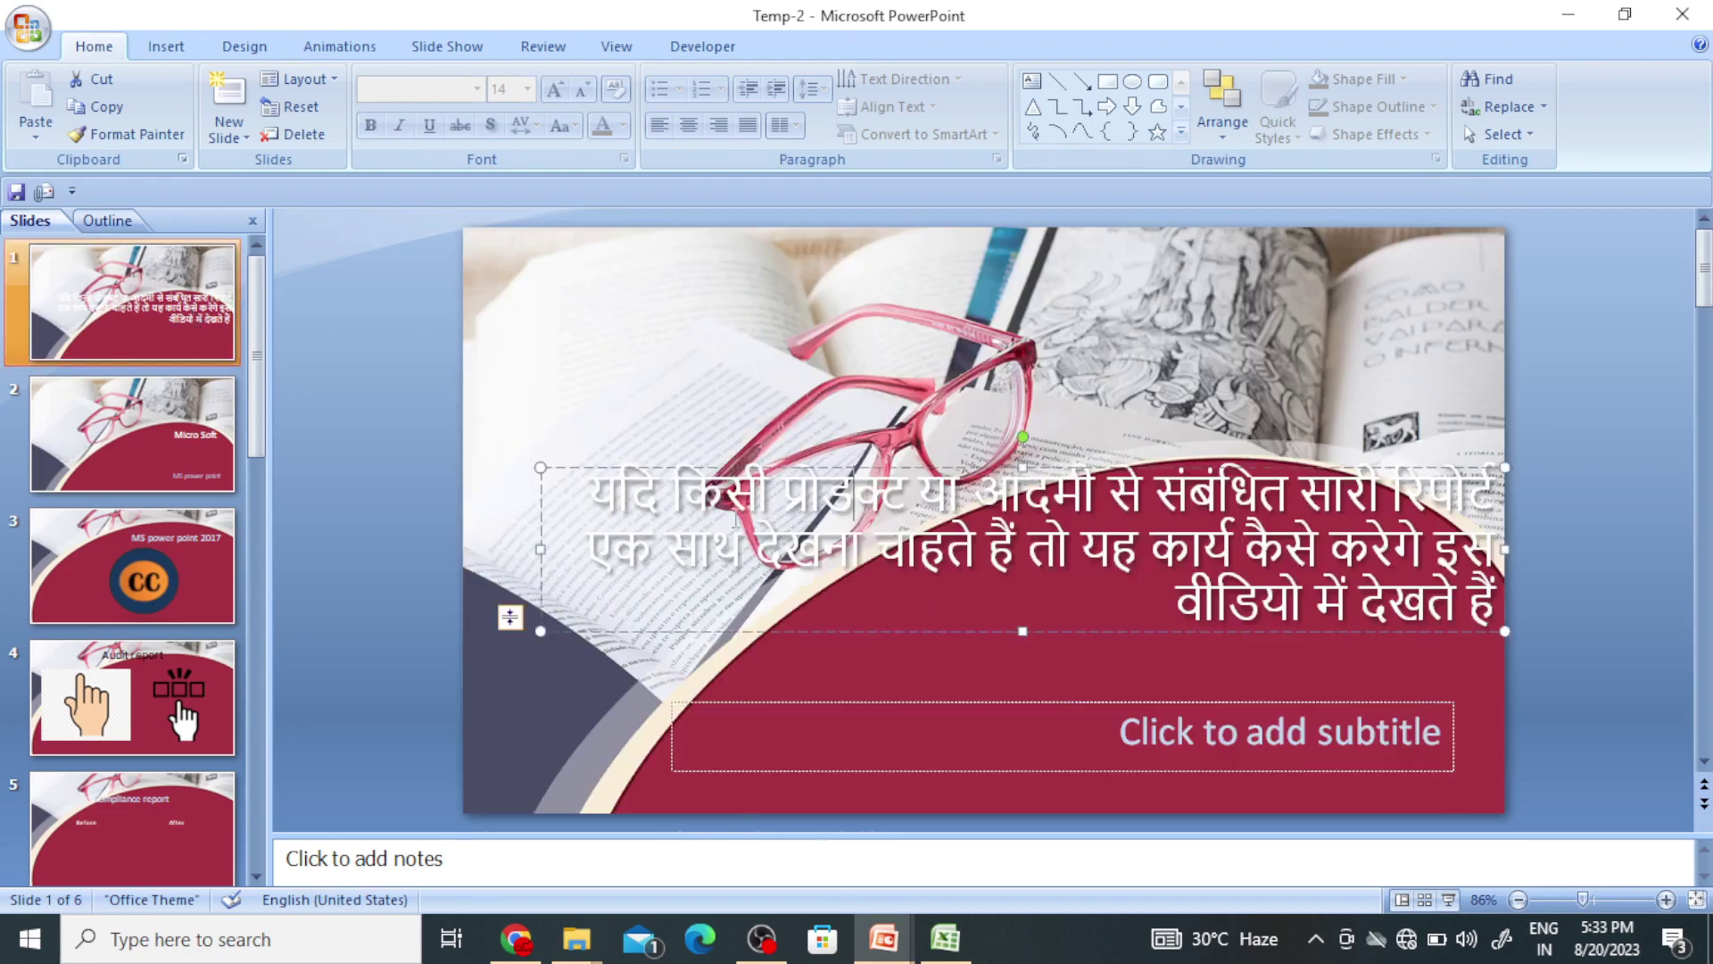
pyautogui.tripleClick(603, 493)
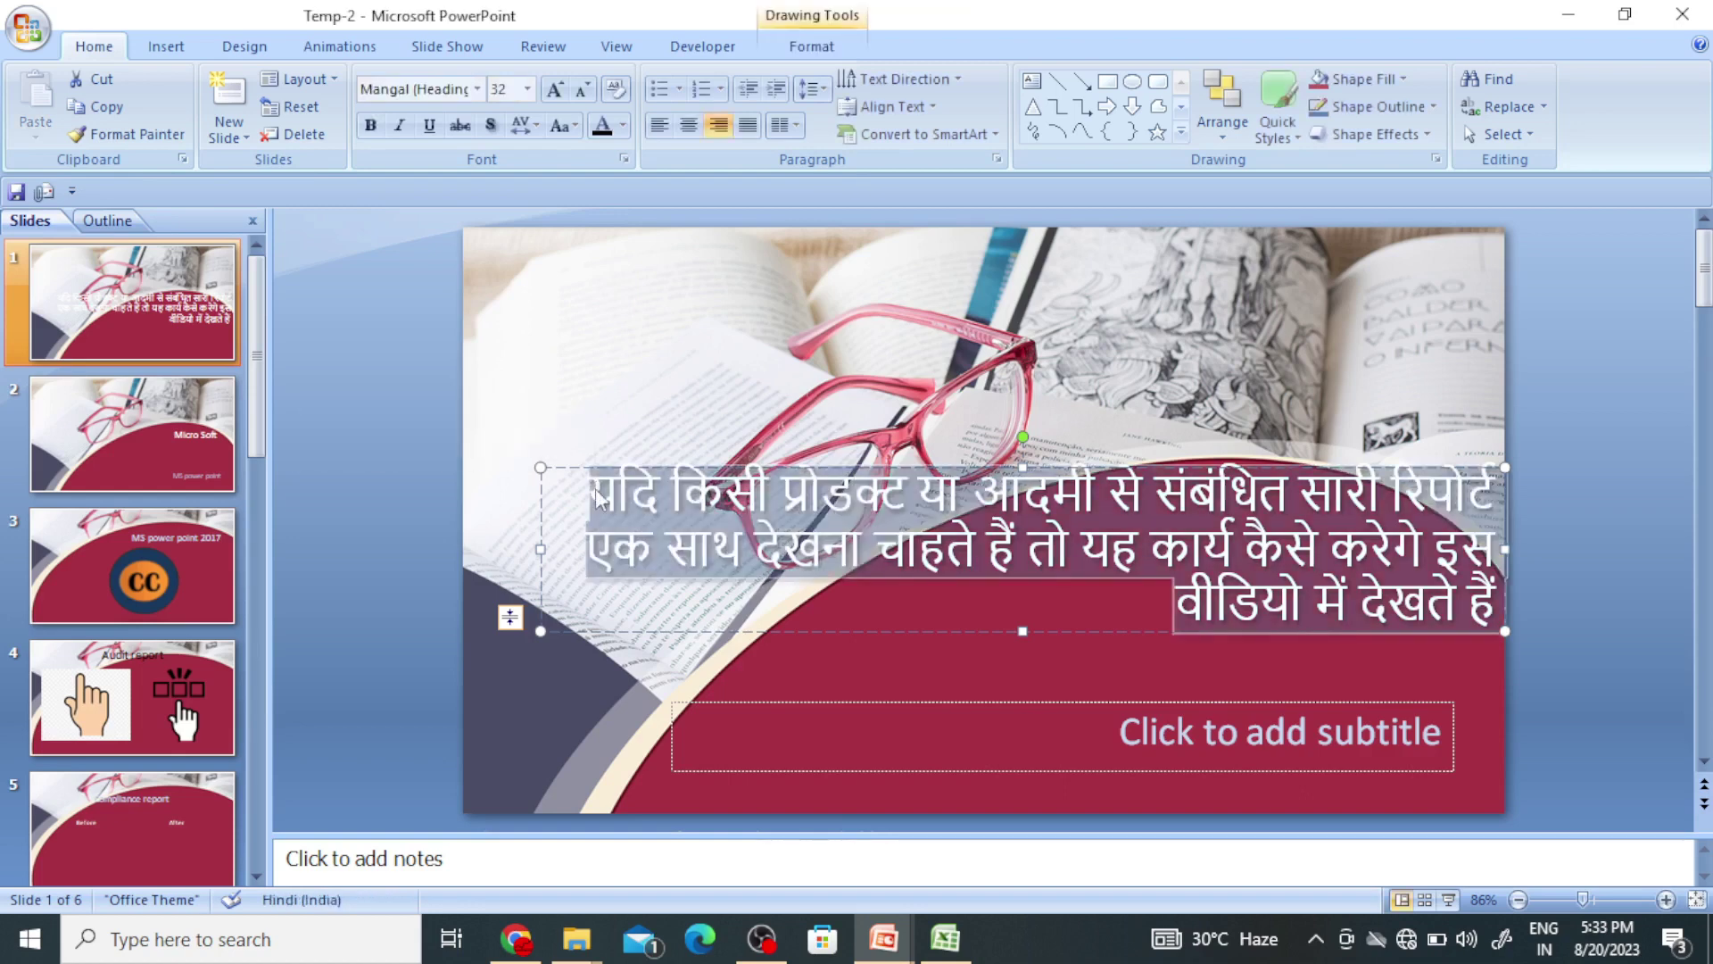
pyautogui.rightClick(650, 496)
pyautogui.click(444, 541)
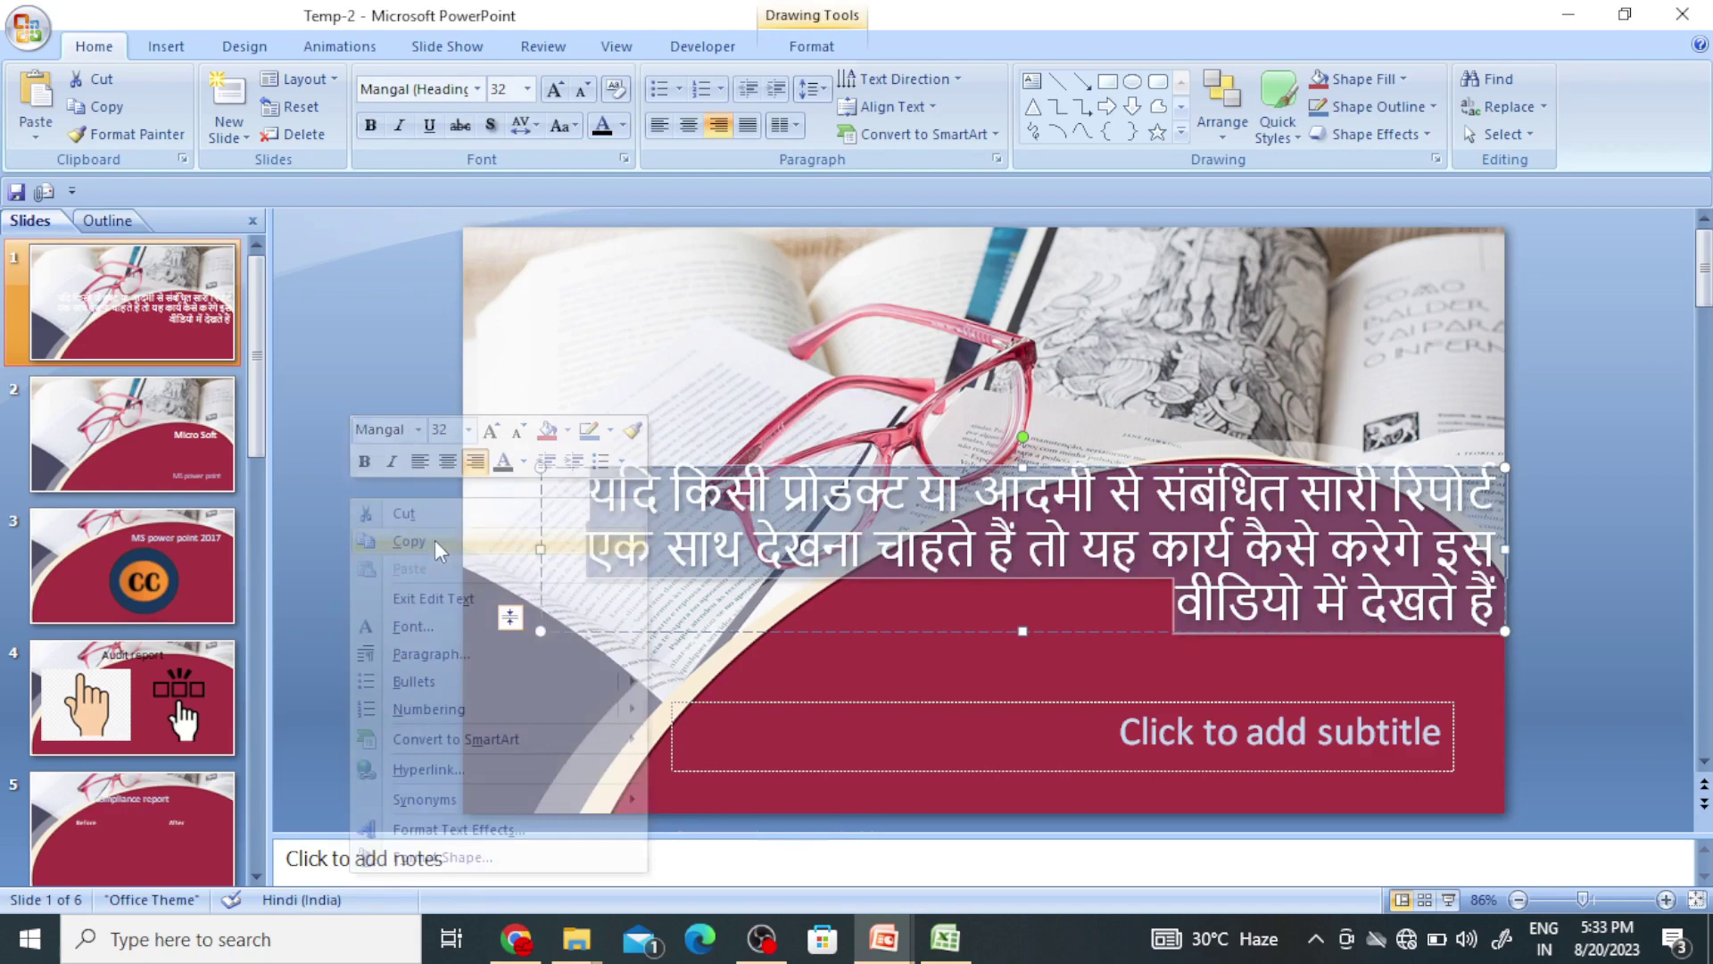
# Paste the Hindi sentence after 2019 in slide 6's caption
pyautogui.scroll(-3, 147, 843)
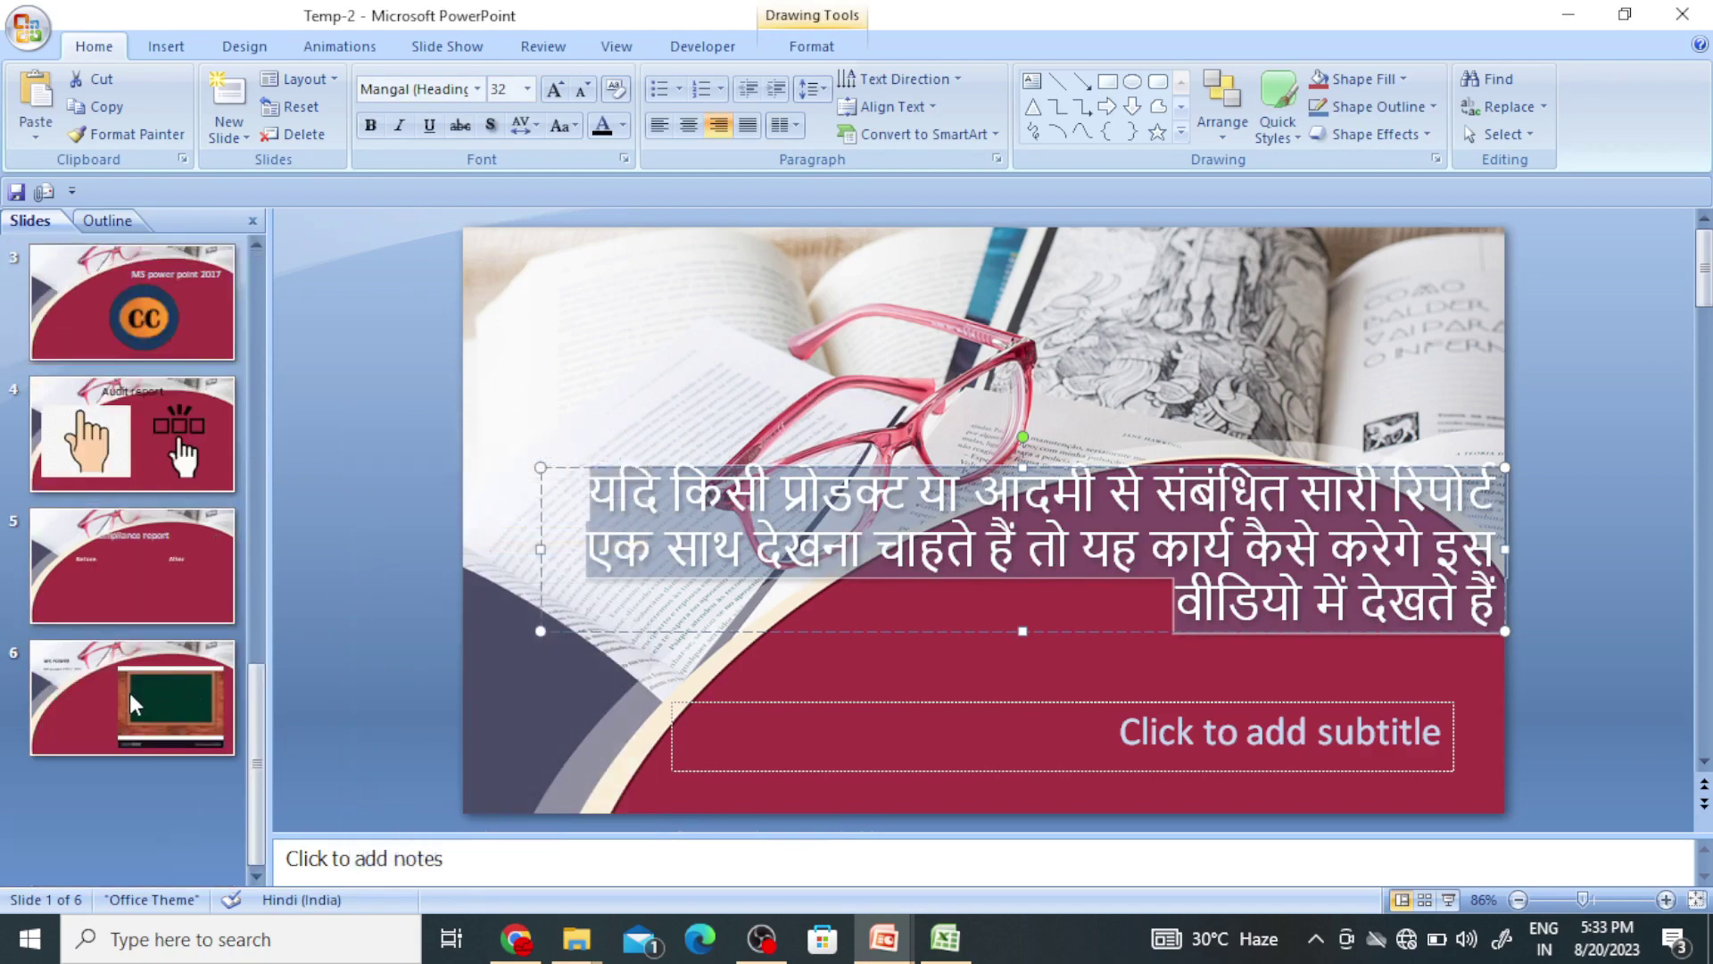
pyautogui.click(157, 597)
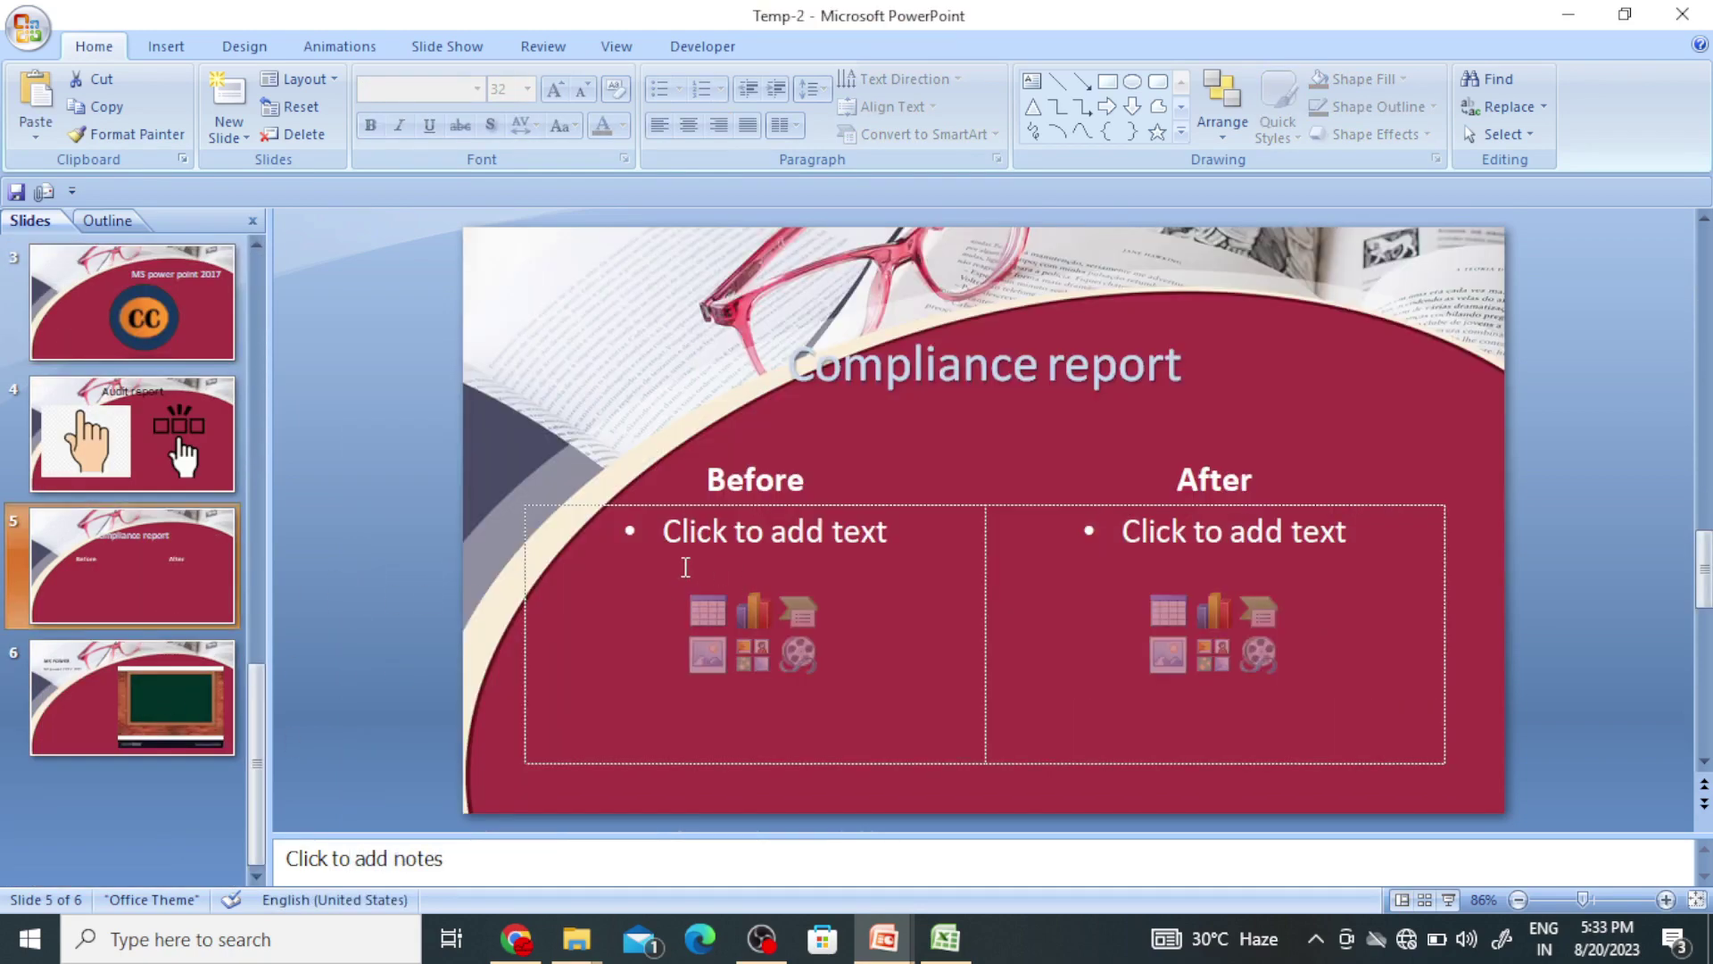
pyautogui.click(121, 673)
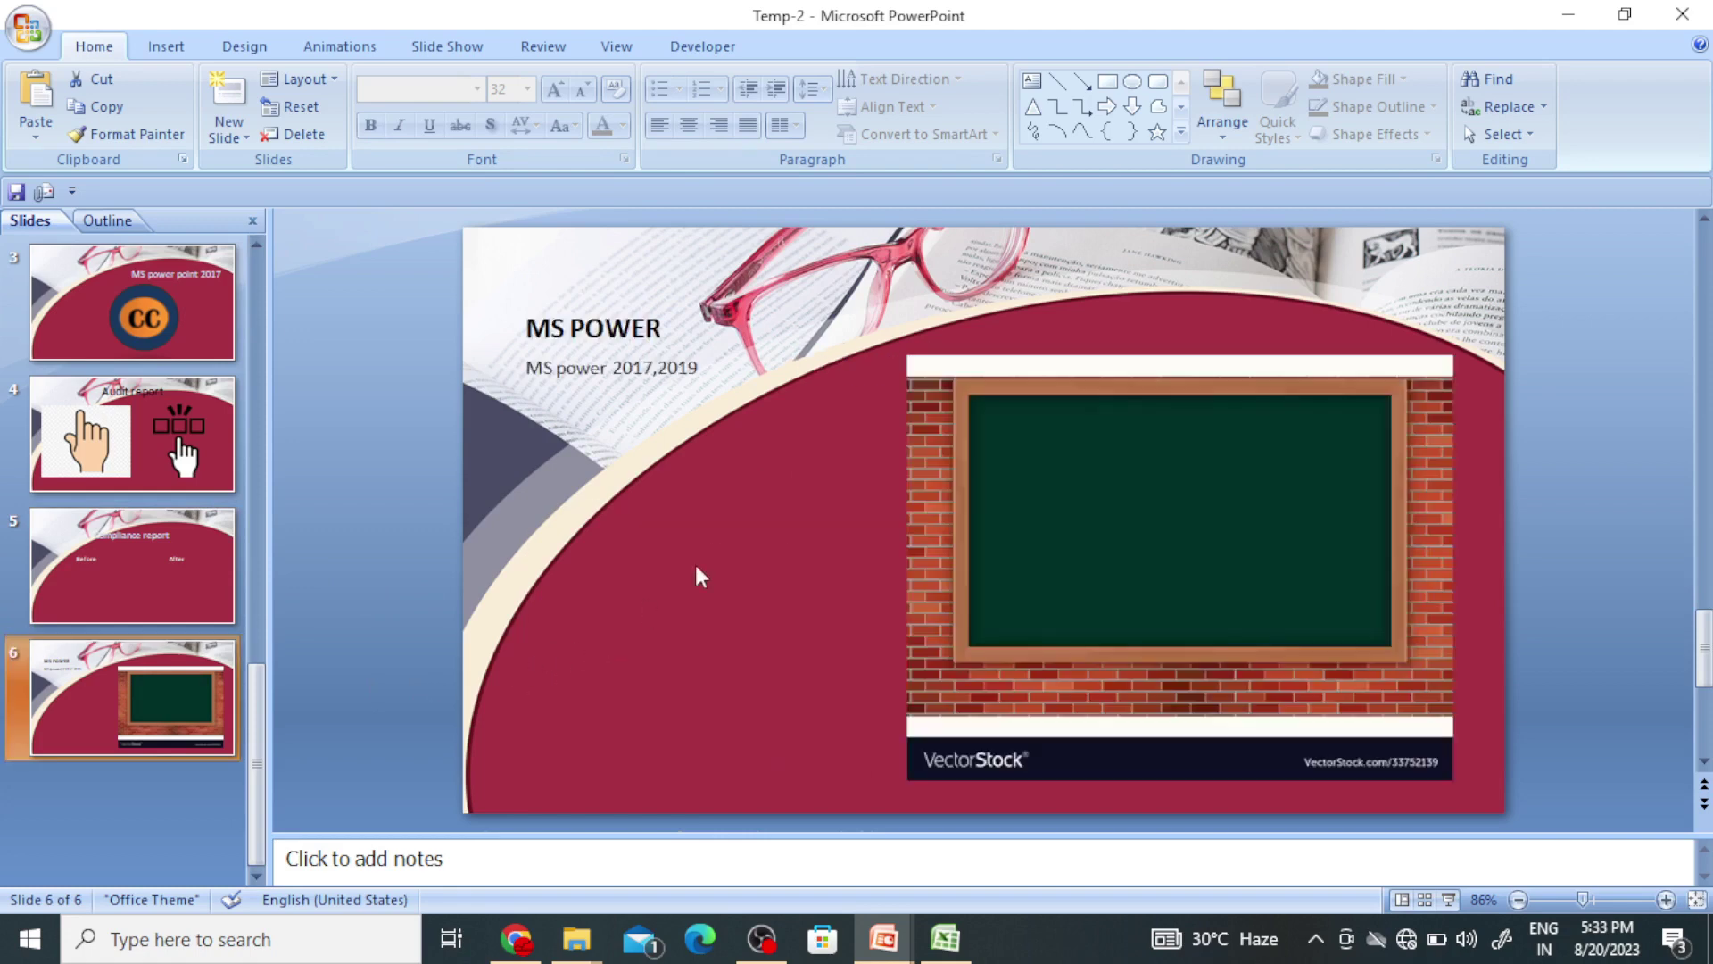
pyautogui.click(697, 400)
pyautogui.click(698, 369)
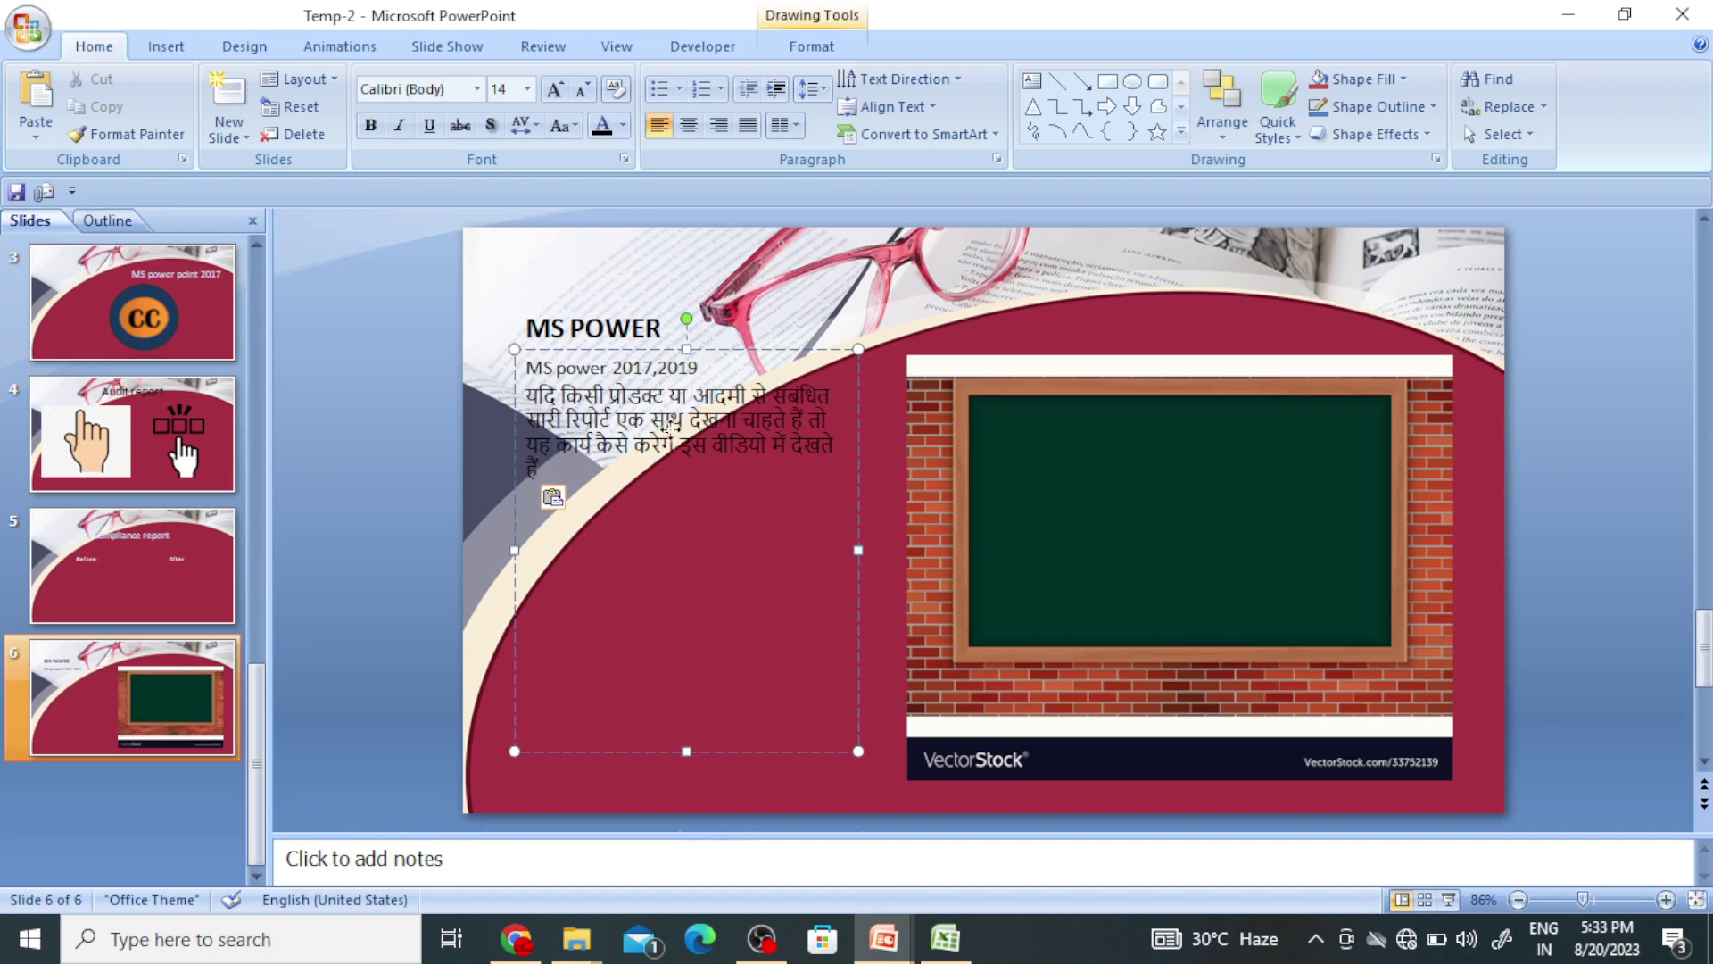
pyautogui.click(1083, 474)
pyautogui.keyDown('shift'); pyautogui.click(553, 498); pyautogui.keyUp('shift')
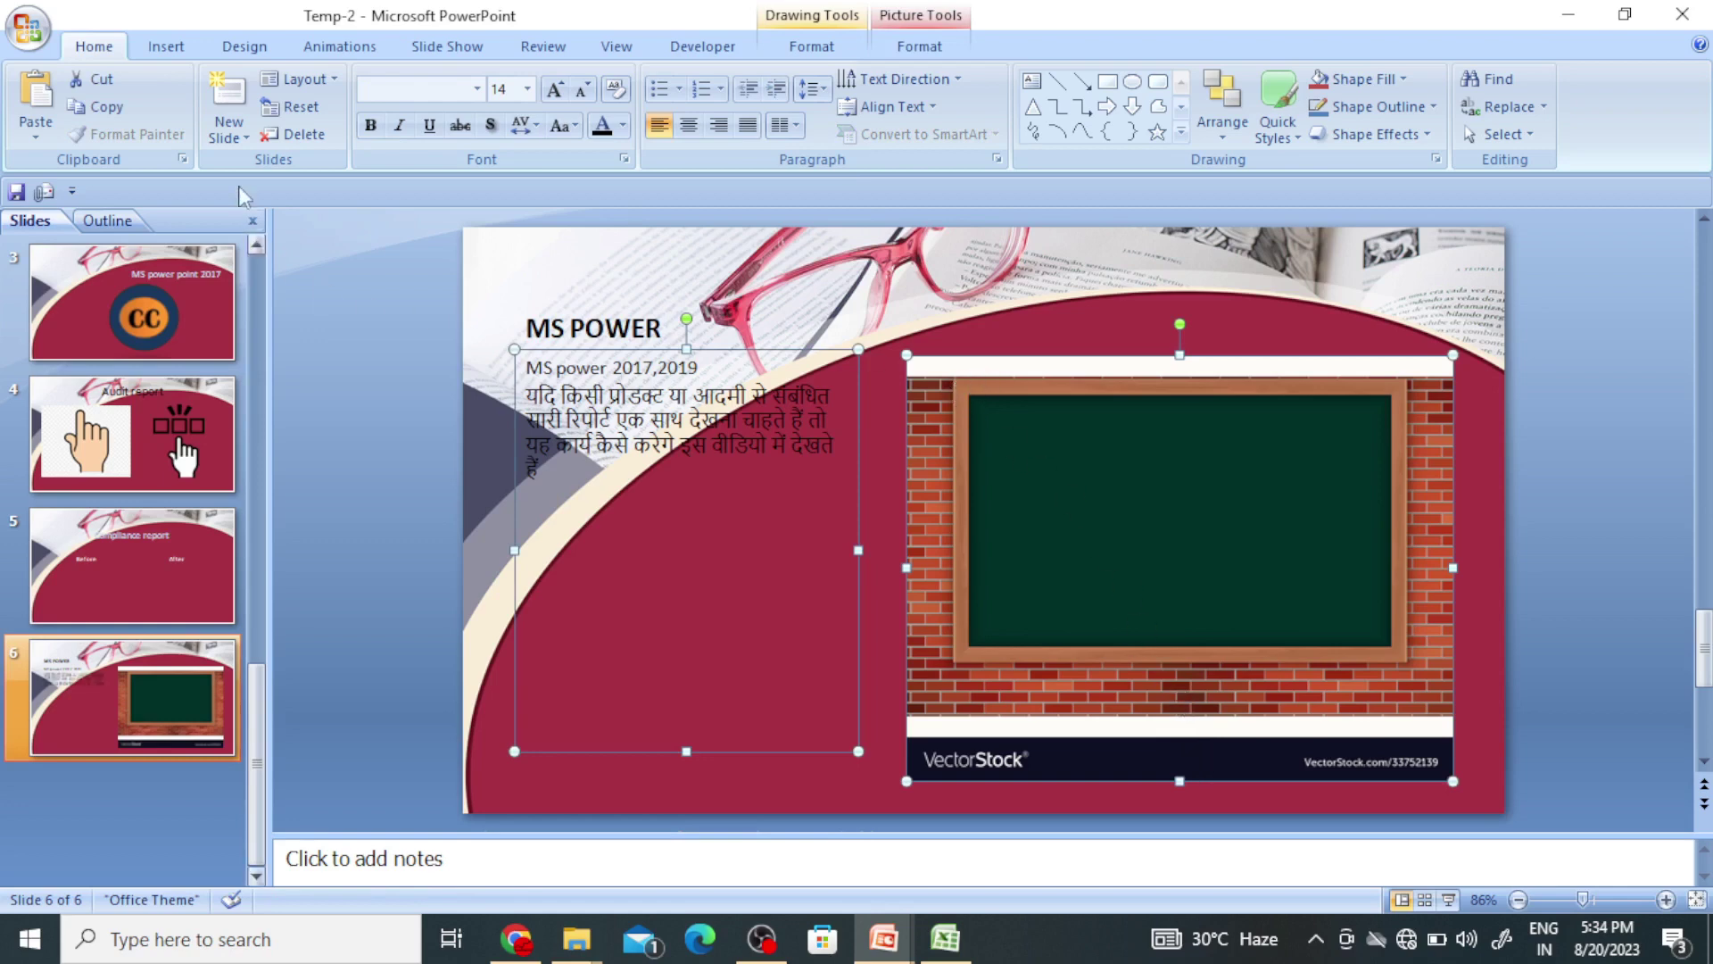
# Add a Picture with Caption slide and choose the CC-circural -01 logo for its picture
pyautogui.click(243, 139)
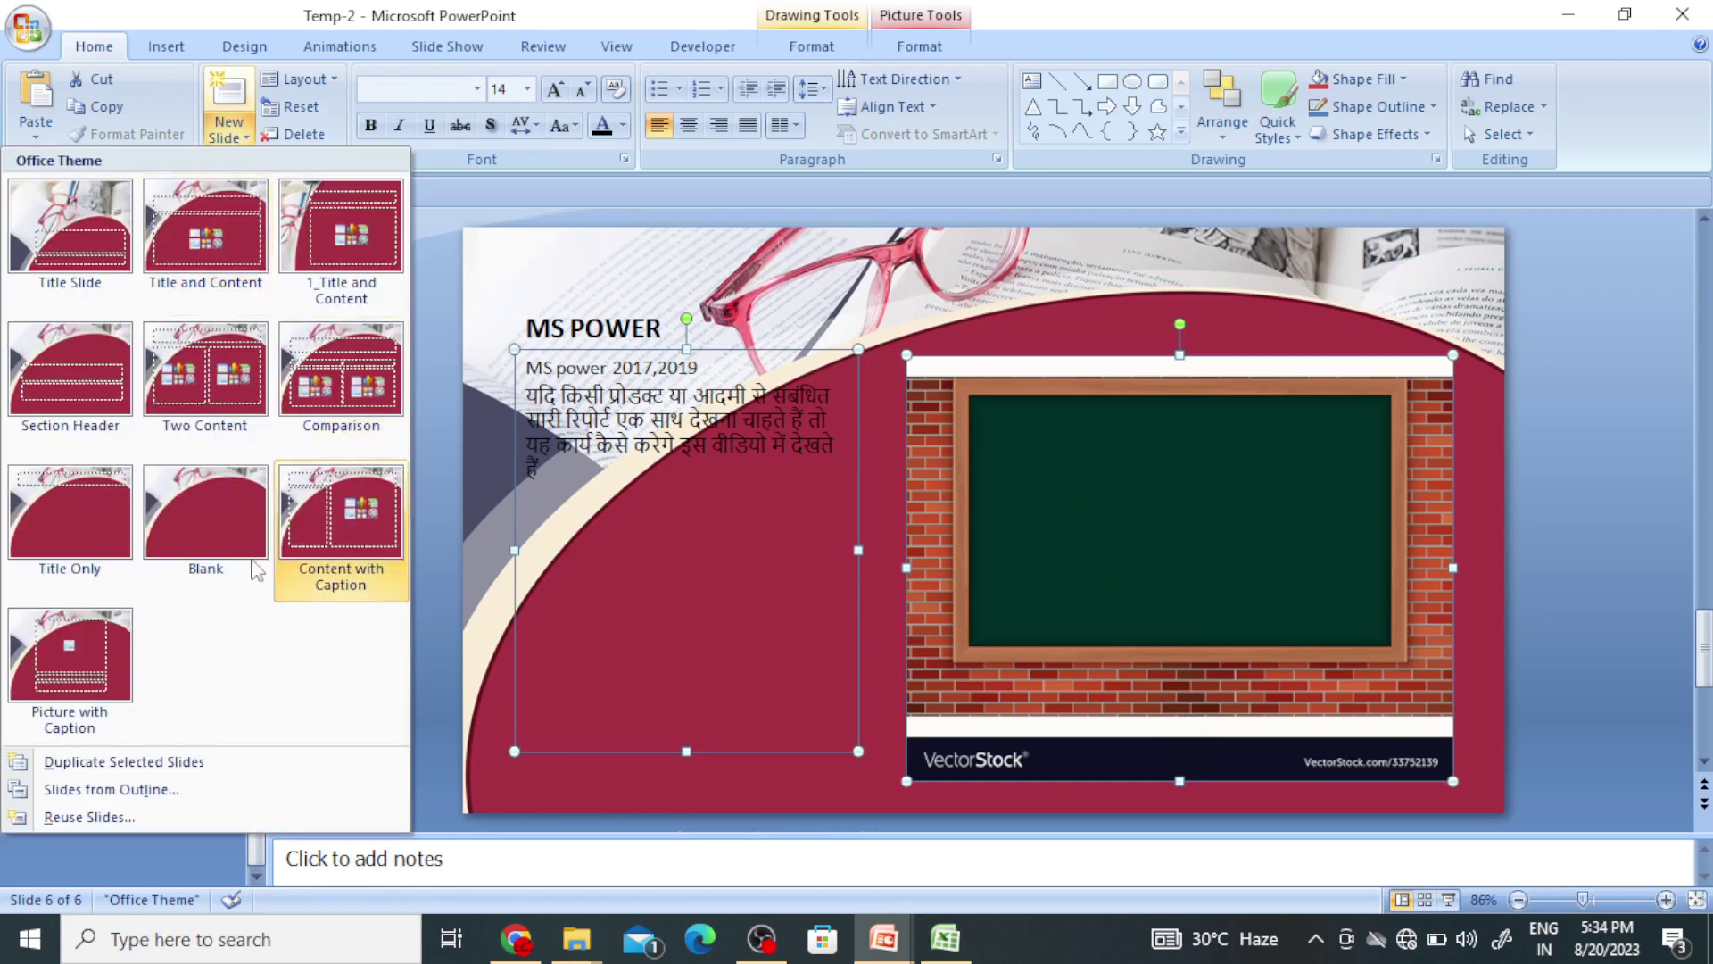
pyautogui.click(89, 649)
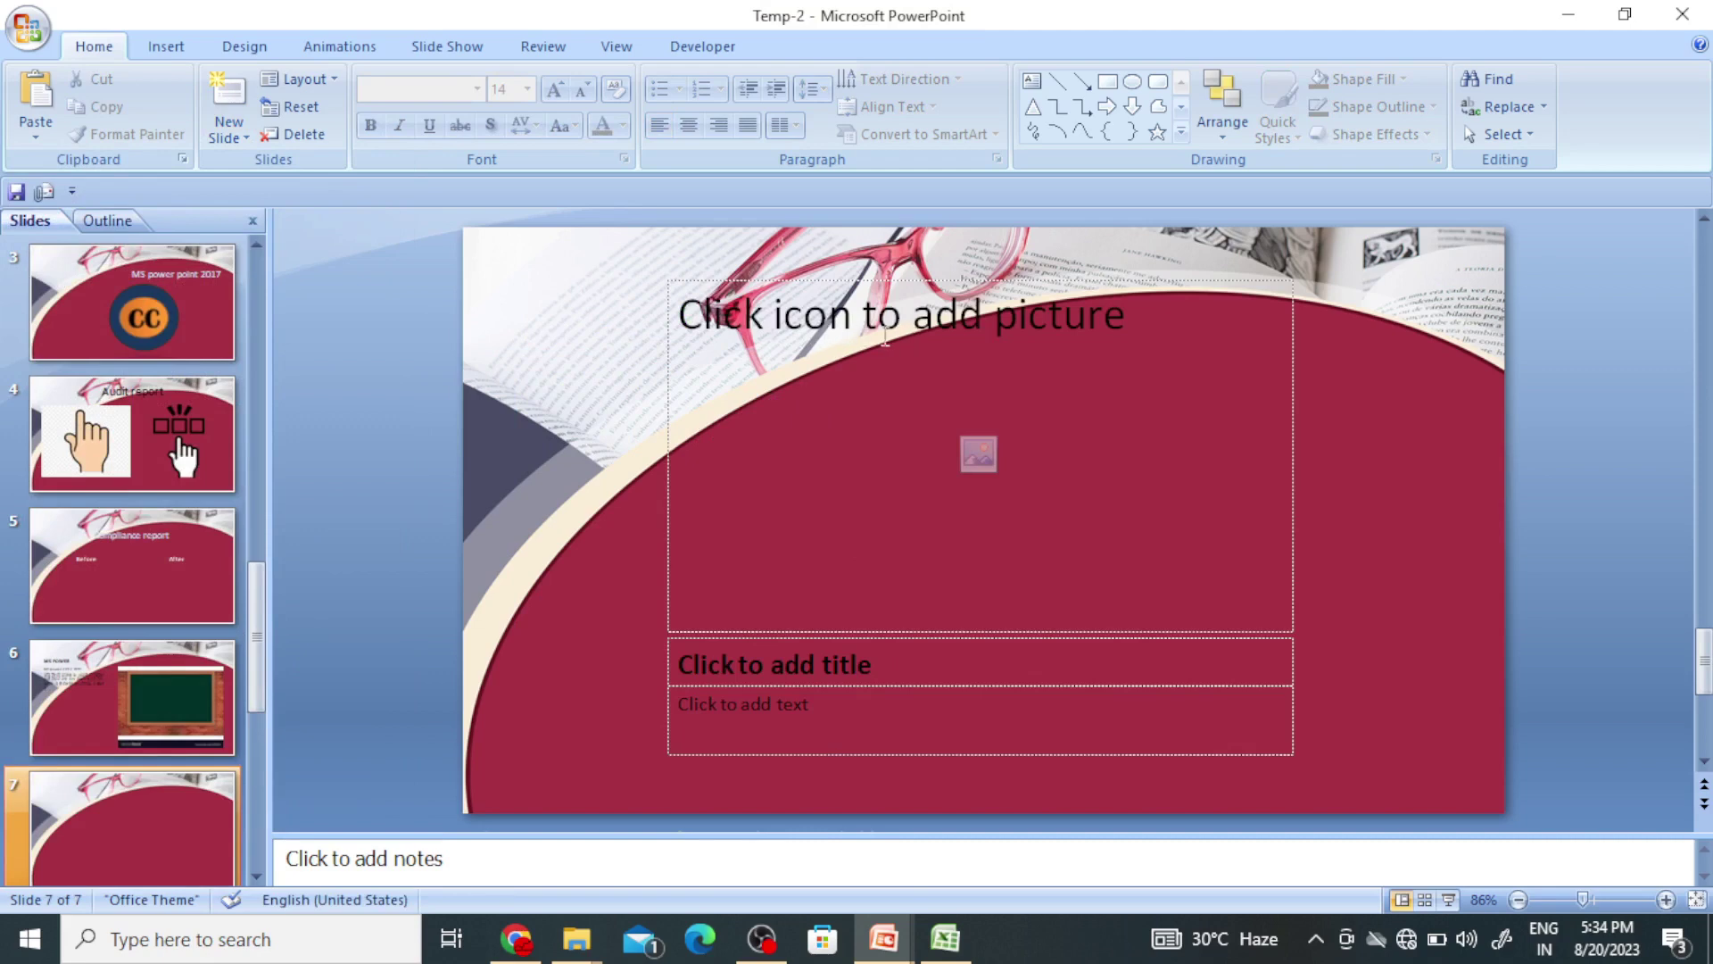
pyautogui.click(1135, 328)
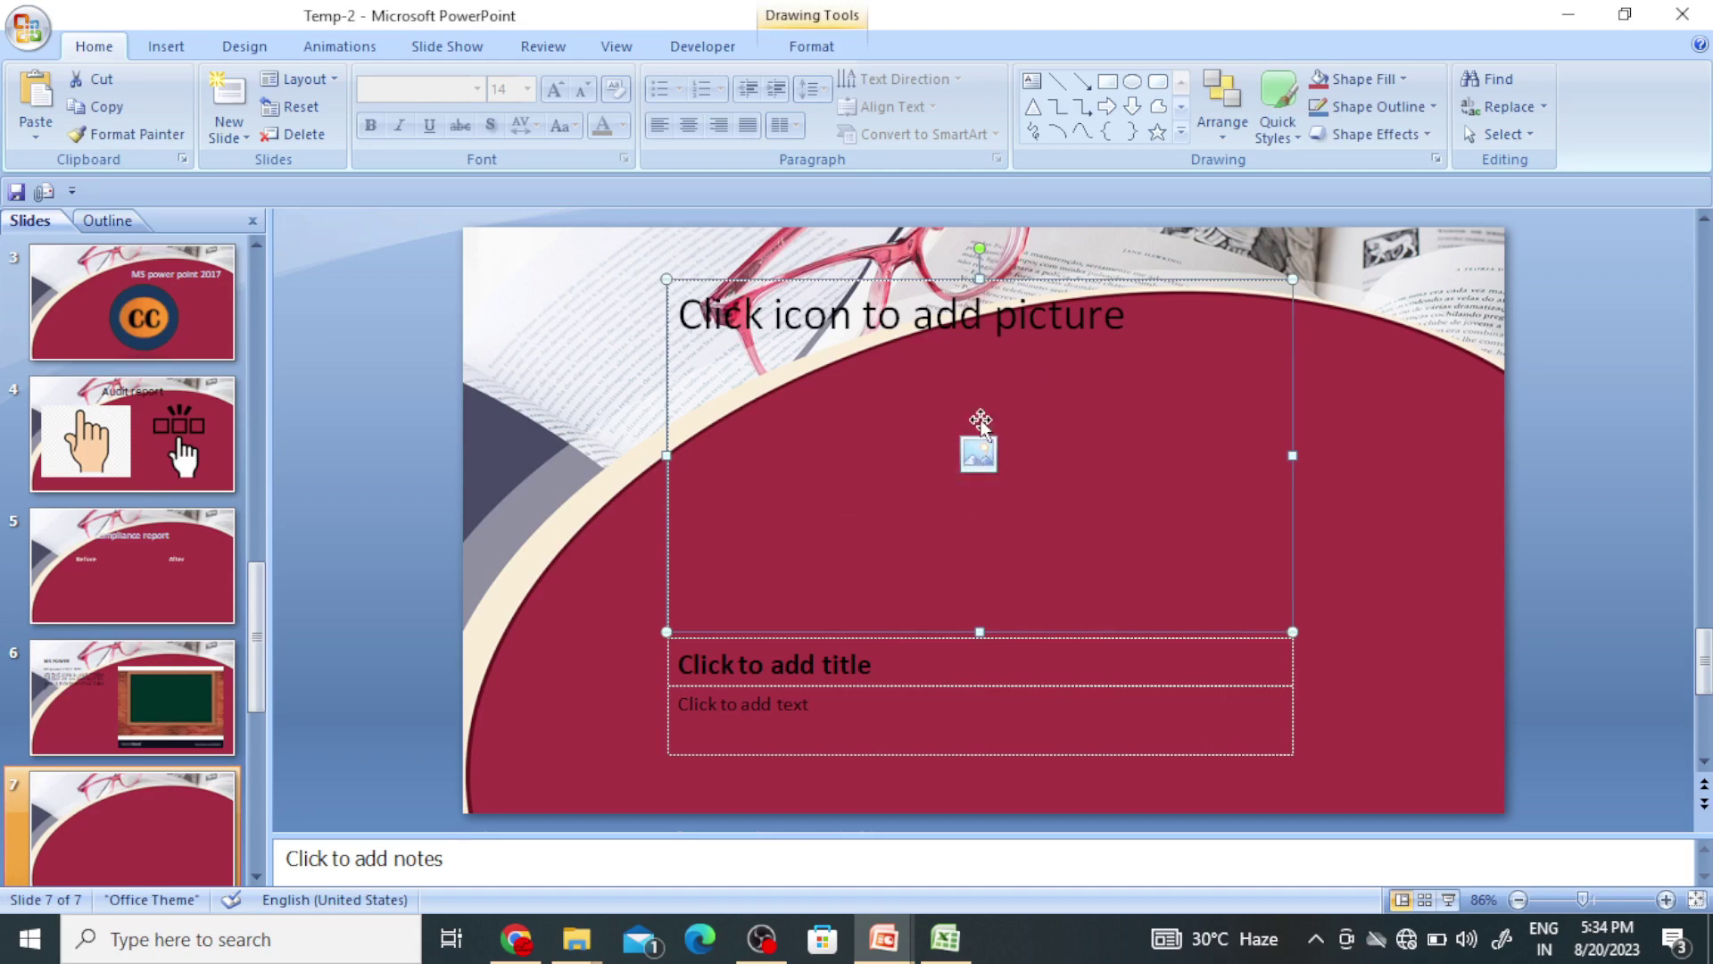
pyautogui.click(882, 666)
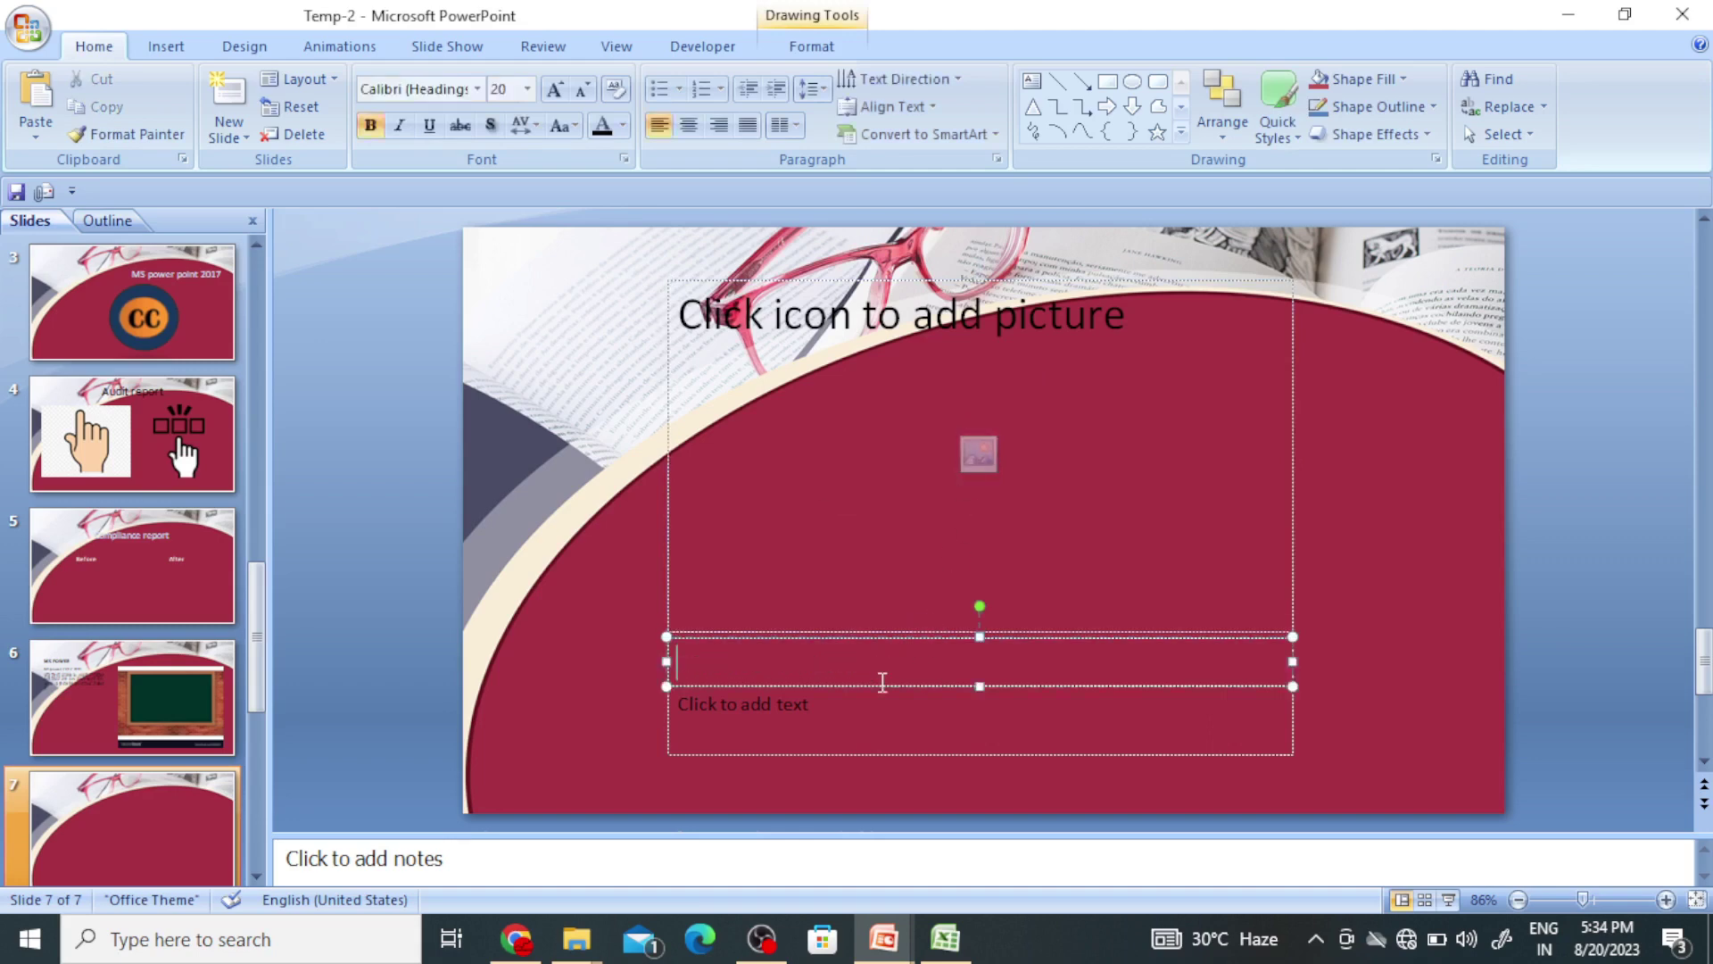
pyautogui.click(849, 723)
pyautogui.click(865, 665)
pyautogui.click(979, 451)
pyautogui.click(774, 409)
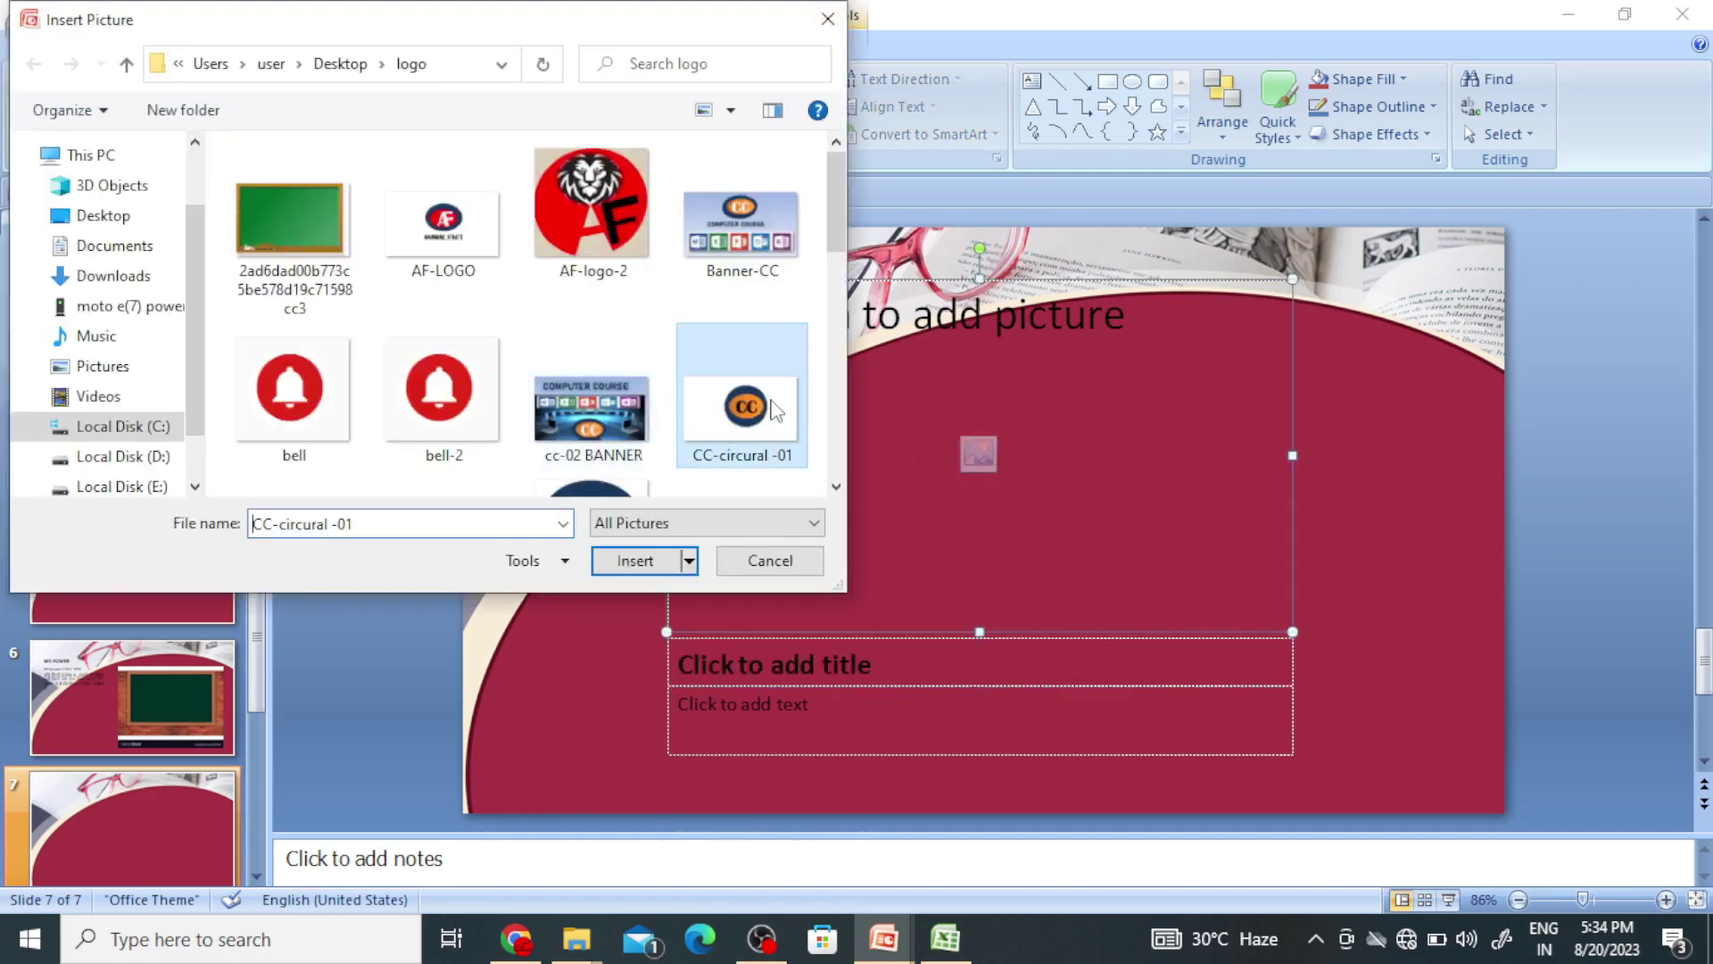
# Insert the CC logo, title slide 7 'Computer Course', caption it 'Free me sikhen computer vamha h'
pyautogui.click(674, 560)
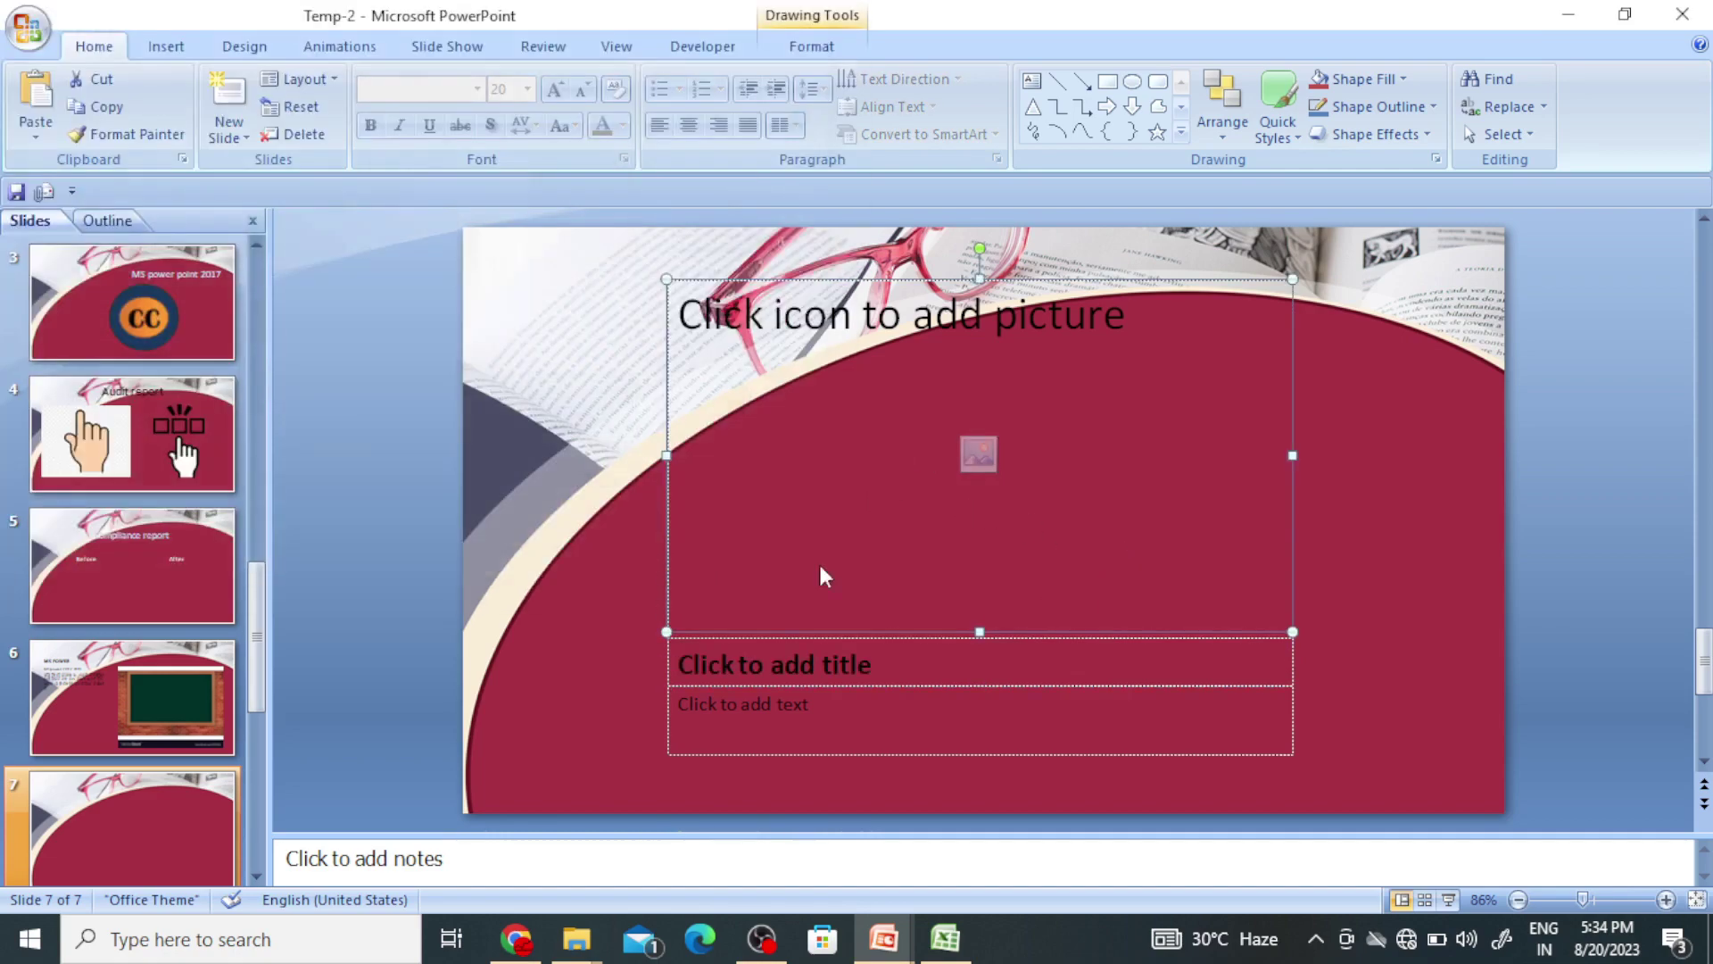
pyautogui.click(919, 664)
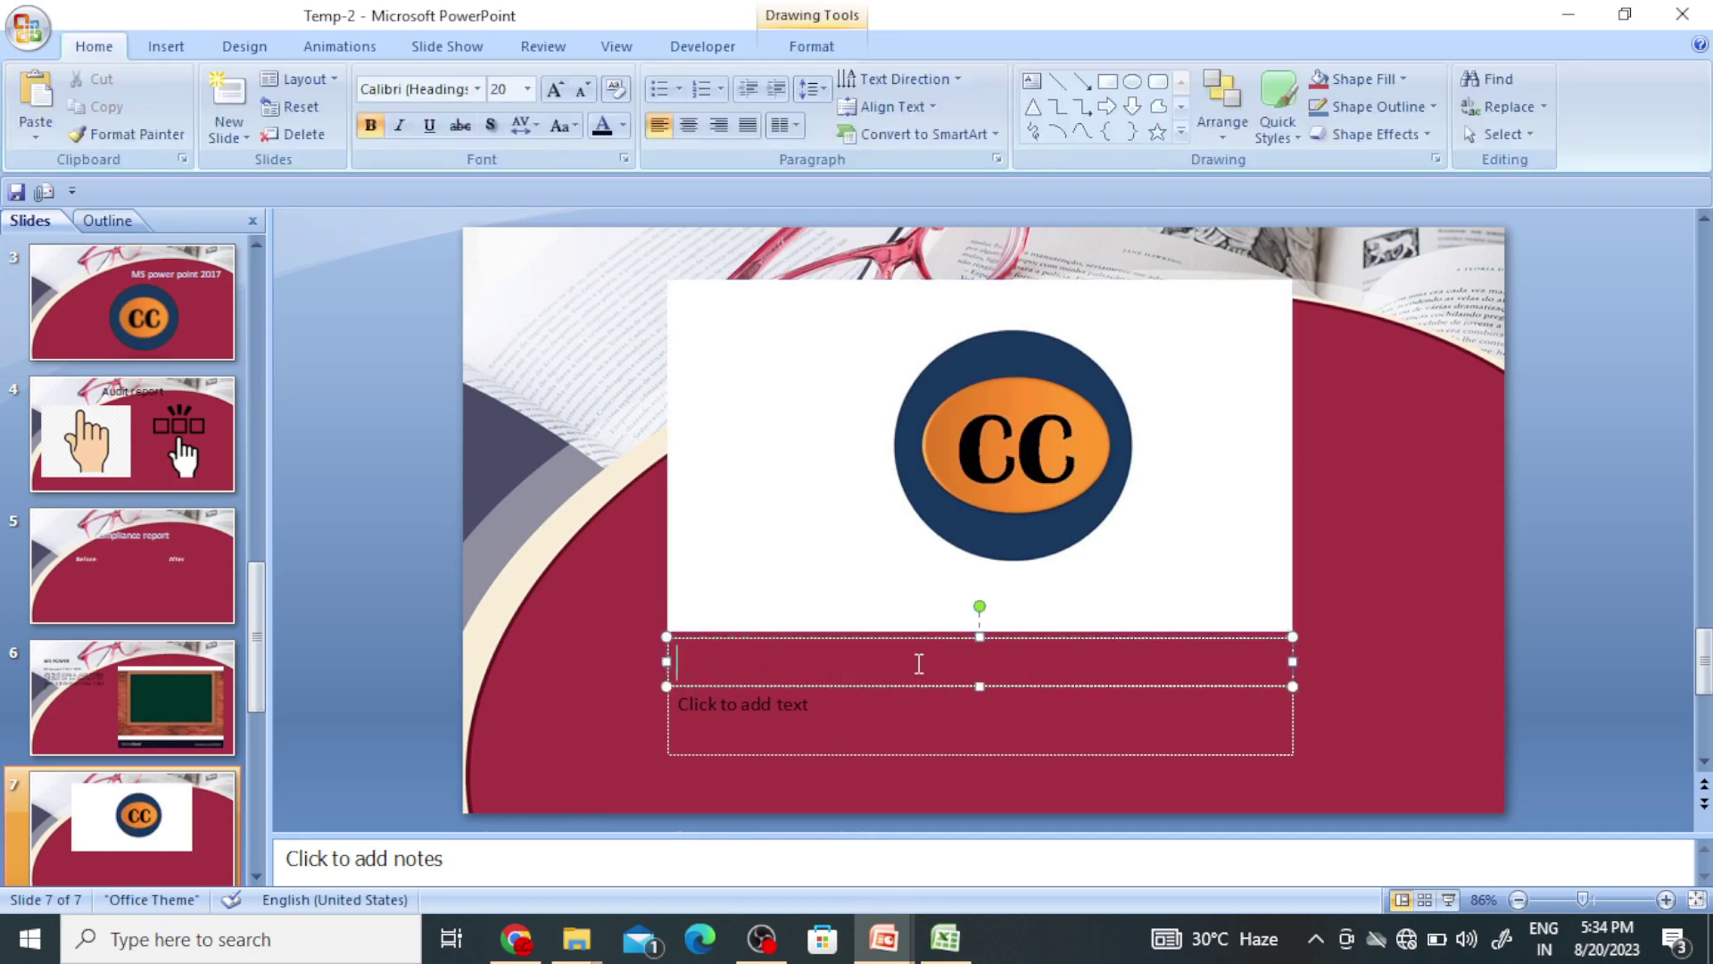
pyautogui.write('Computer Cours')
pyautogui.write('e')
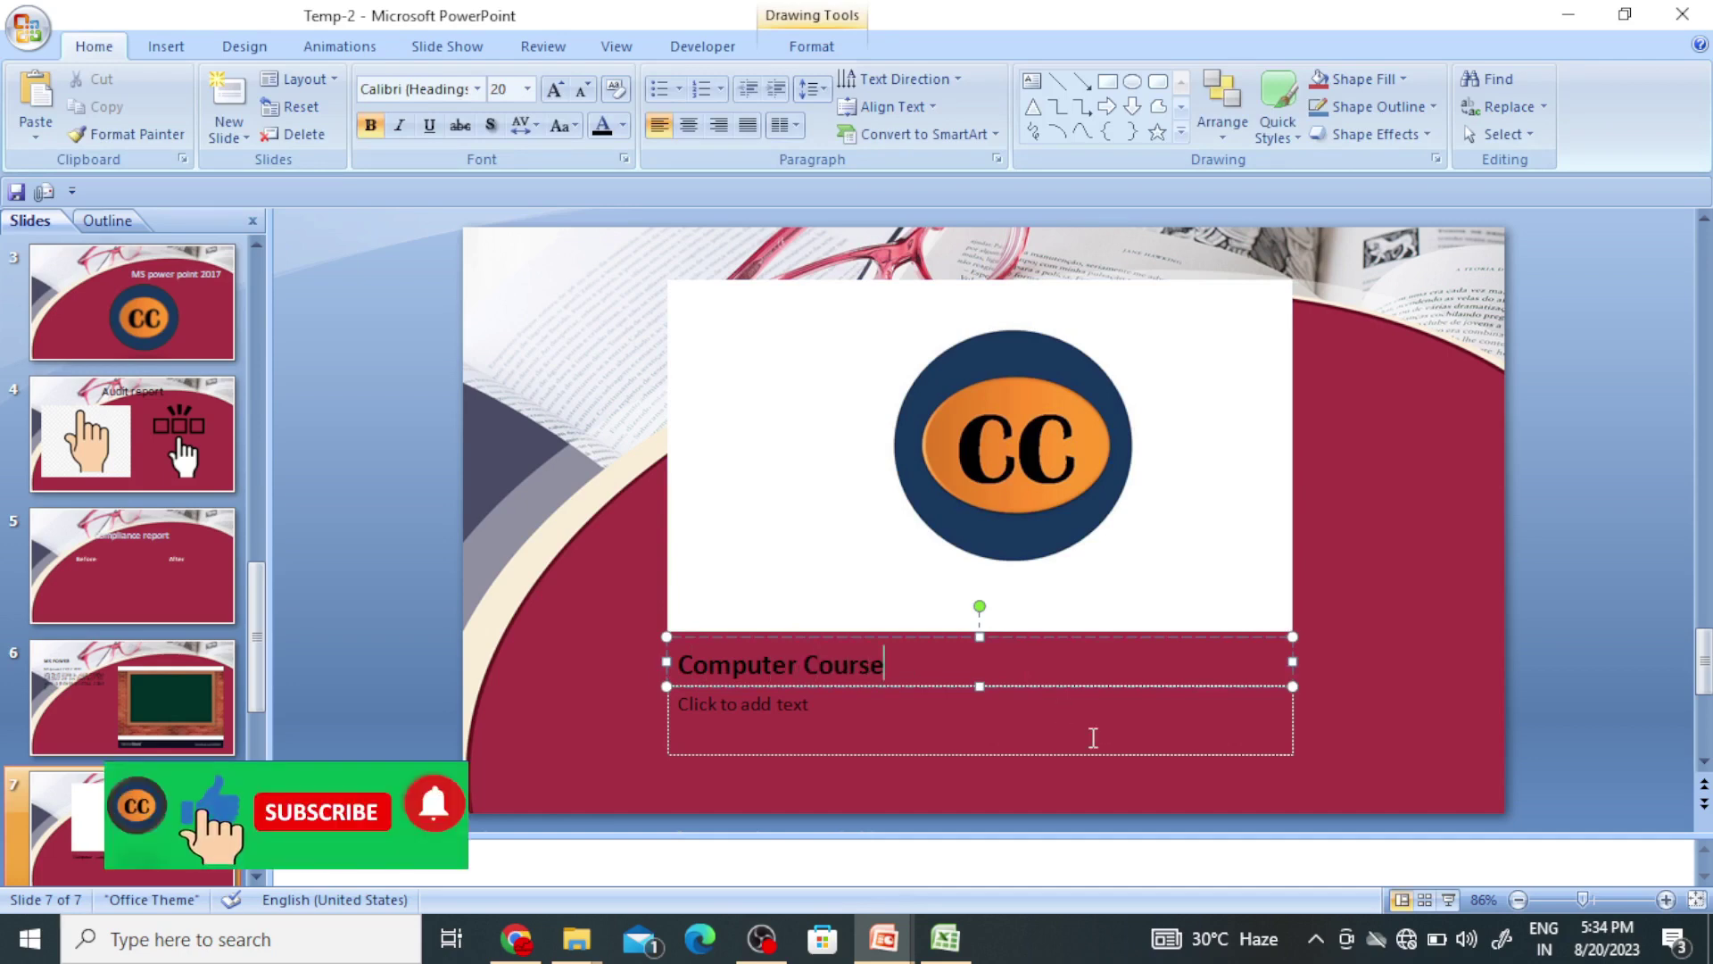
pyautogui.click(941, 712)
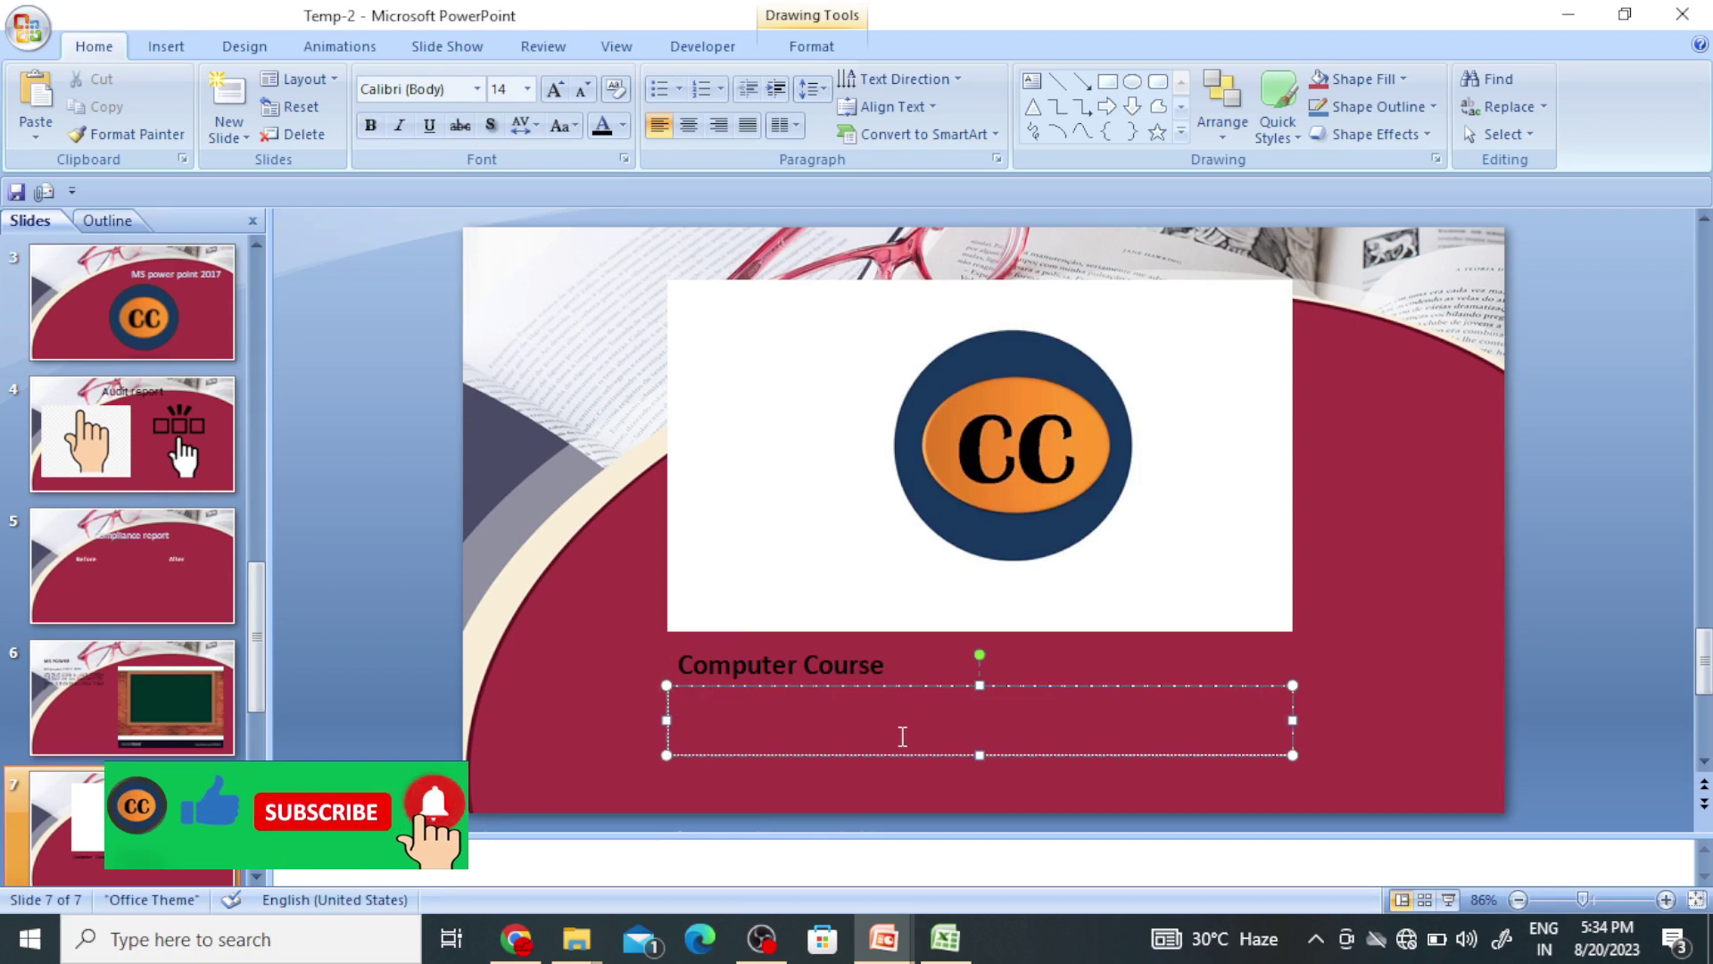
pyautogui.write('Free me sikhen ')
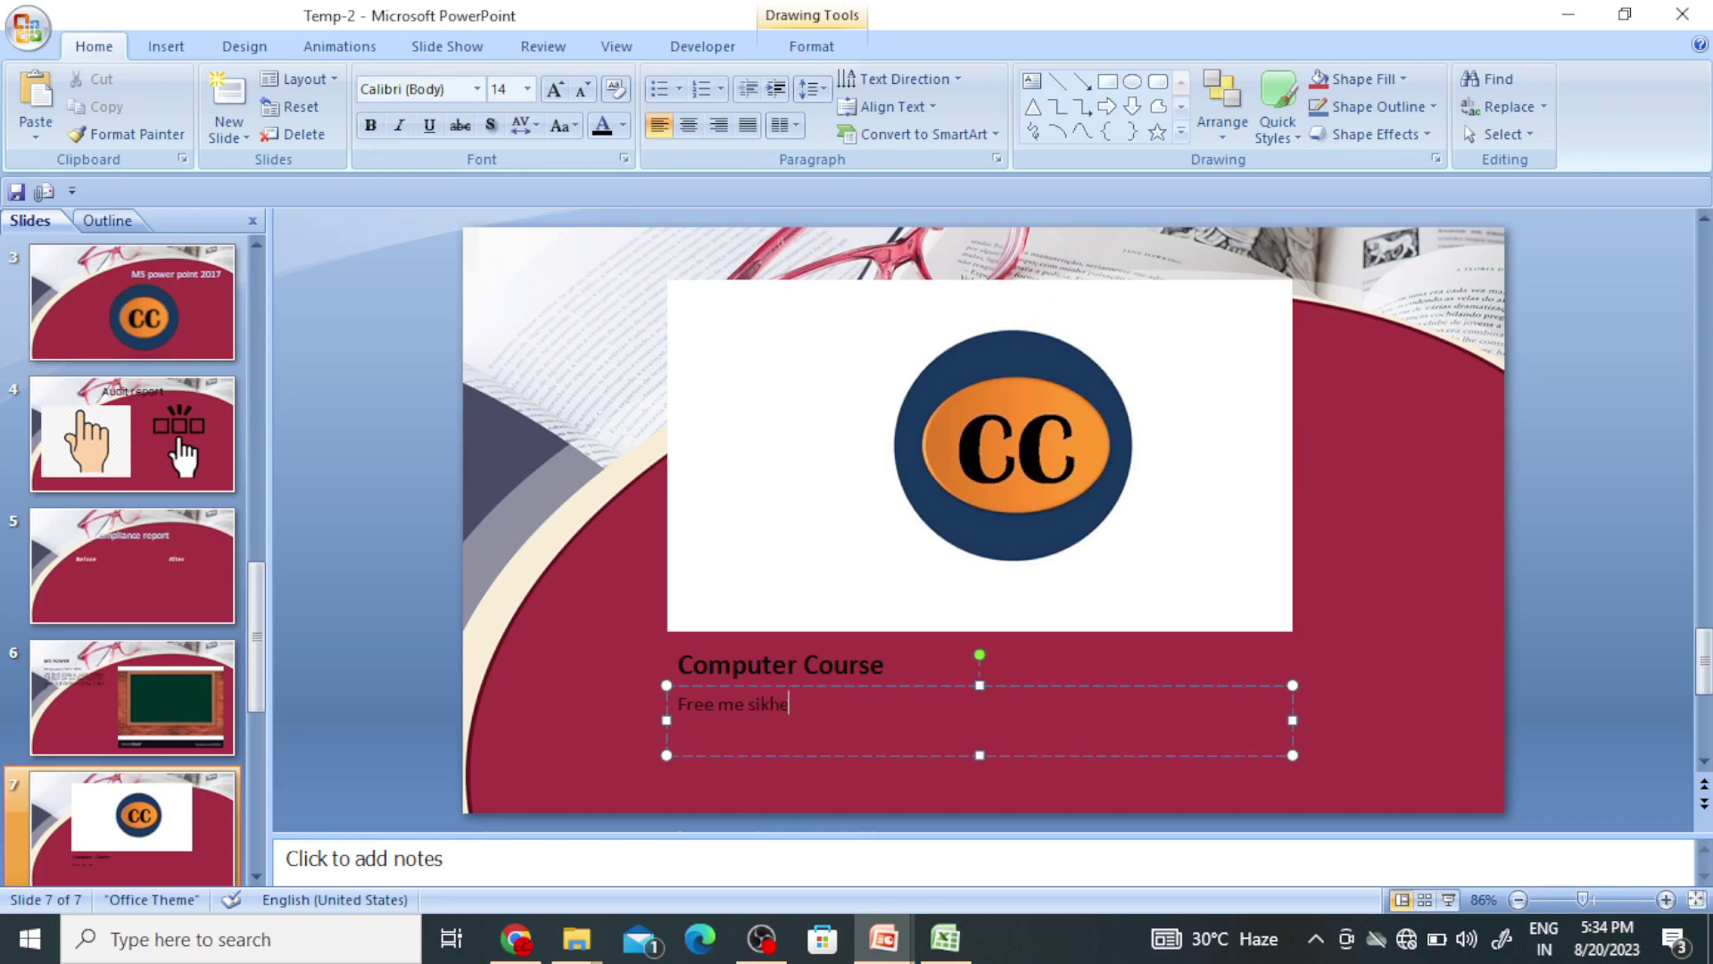
pyautogui.write('computer va')
pyautogui.write('mha h')
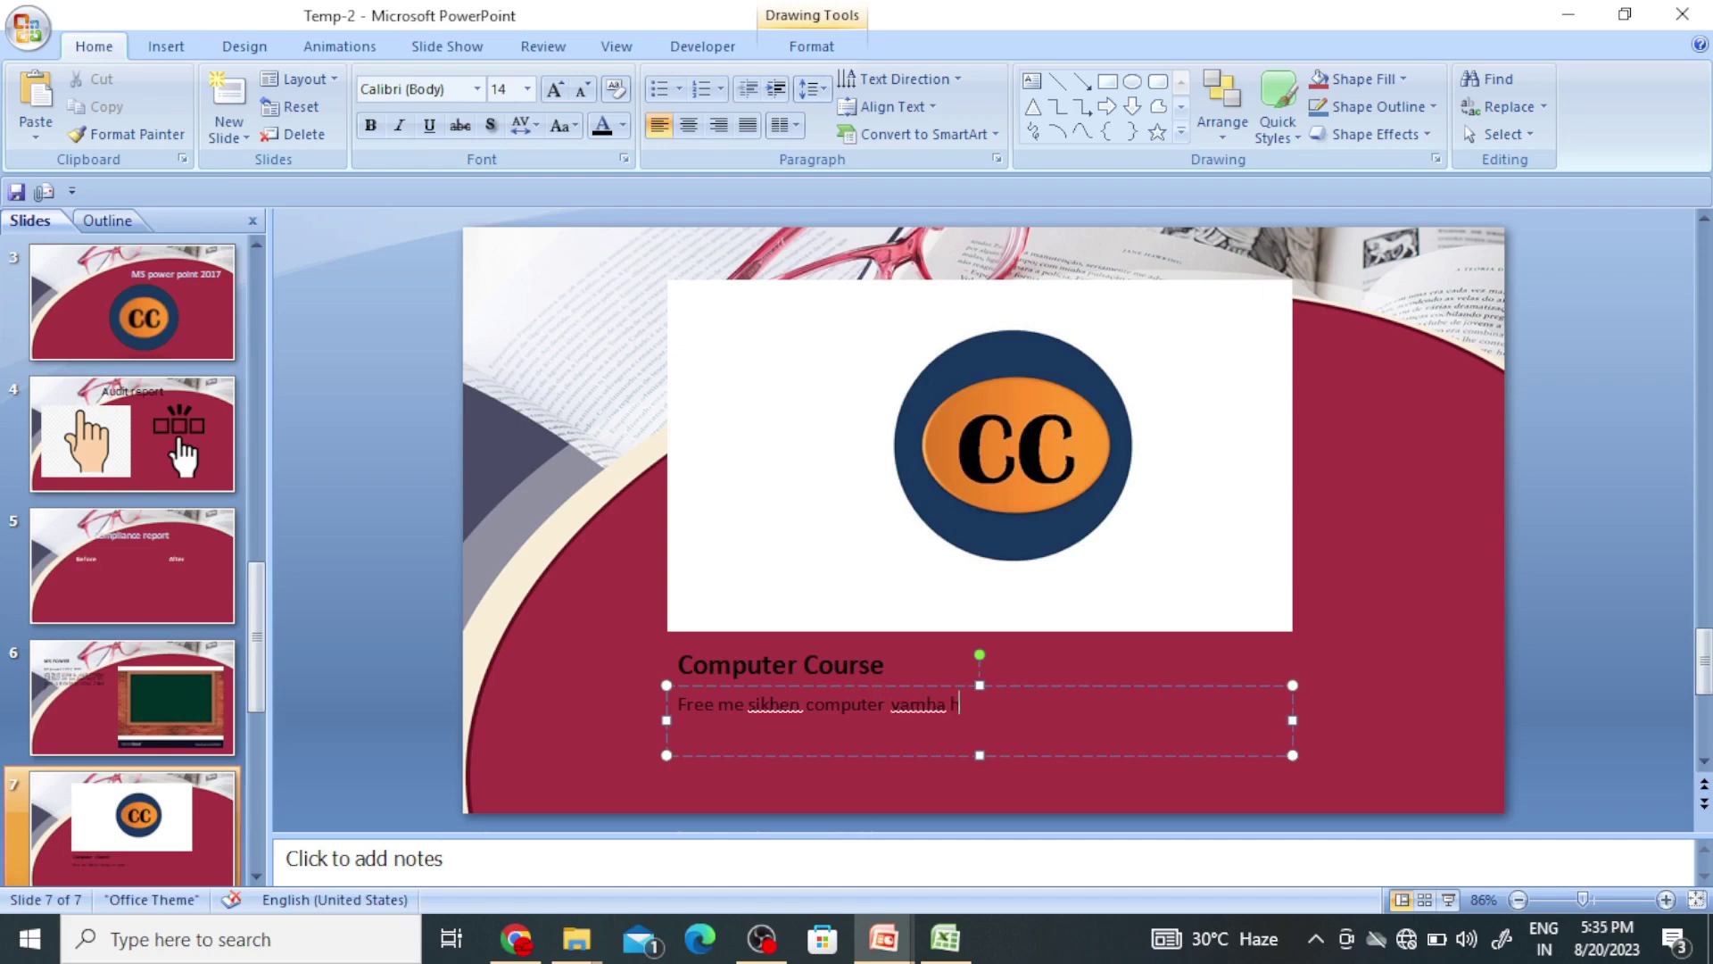
pyautogui.click(1358, 602)
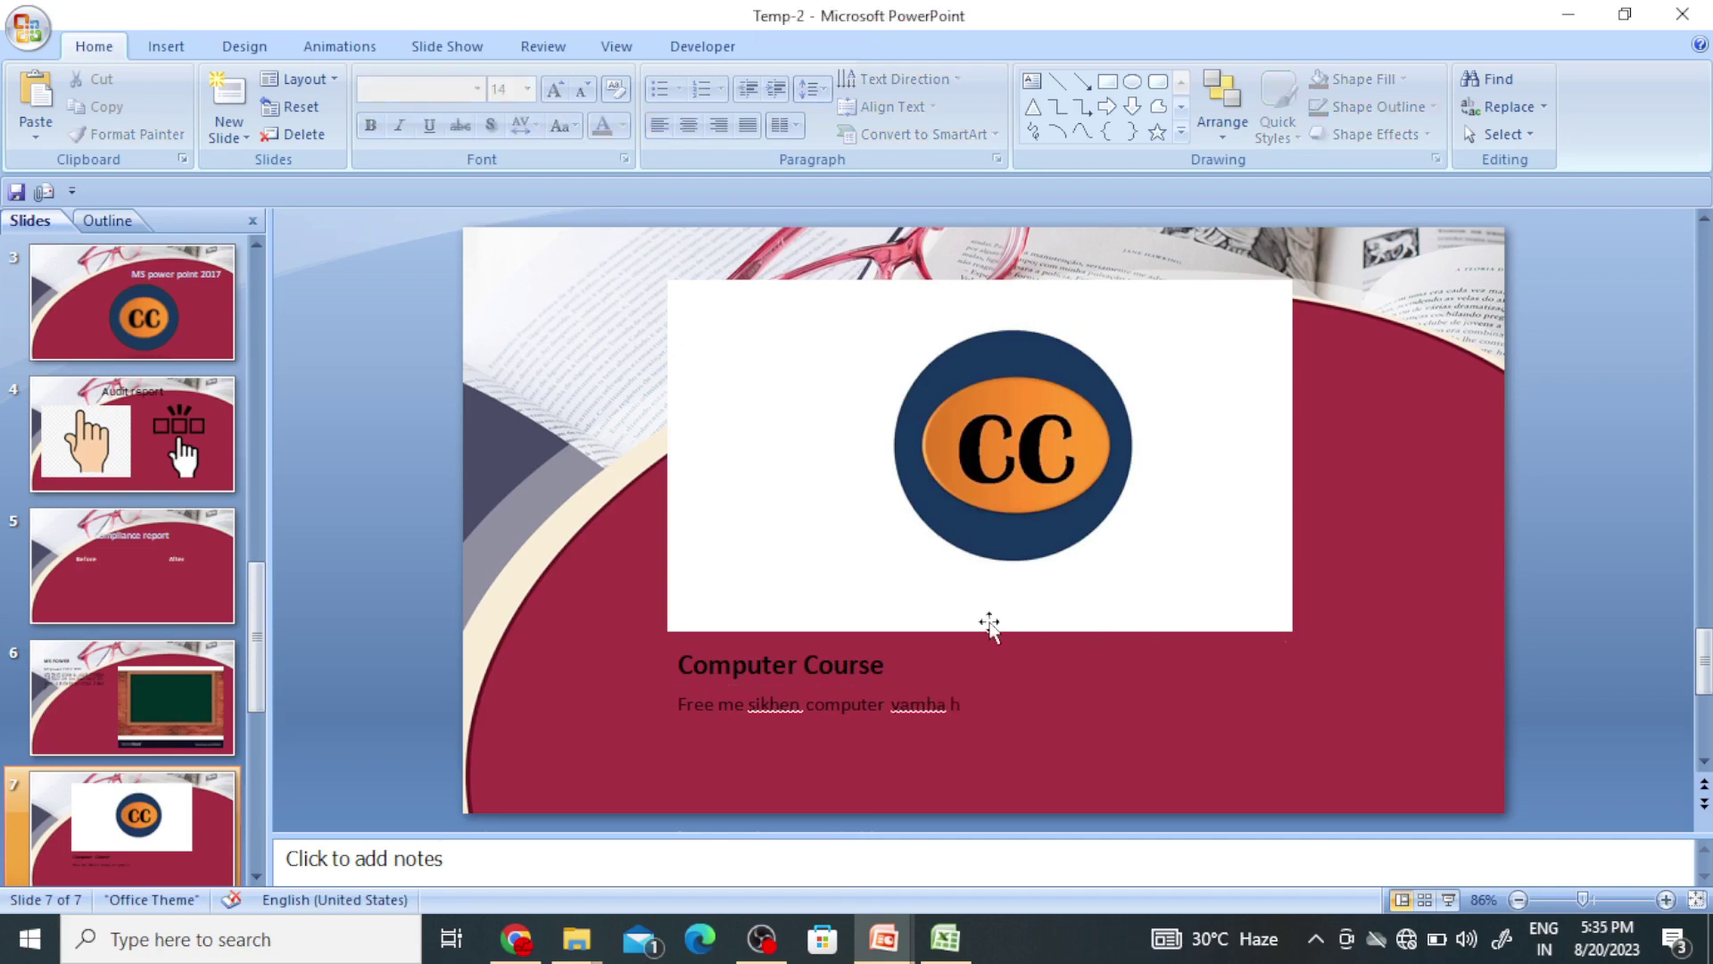
# Bring up slide 7's context menu with layout and background options
pyautogui.click(817, 457)
pyautogui.click(810, 725)
pyautogui.click(1092, 407)
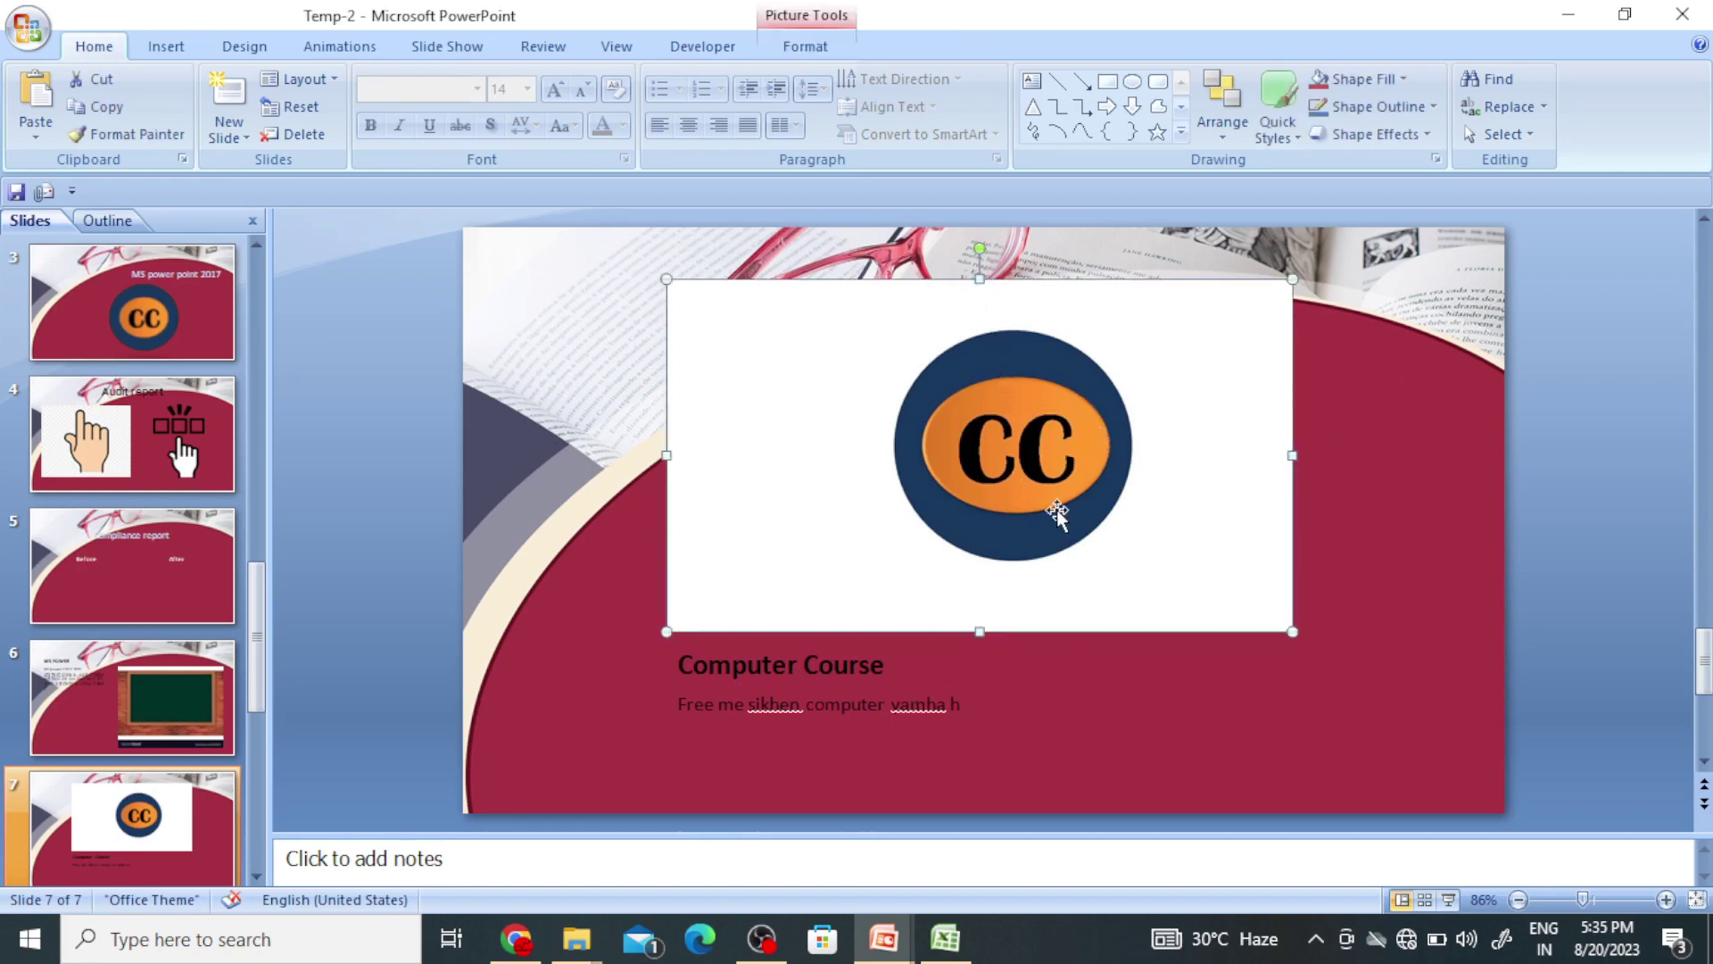
pyautogui.click(1358, 479)
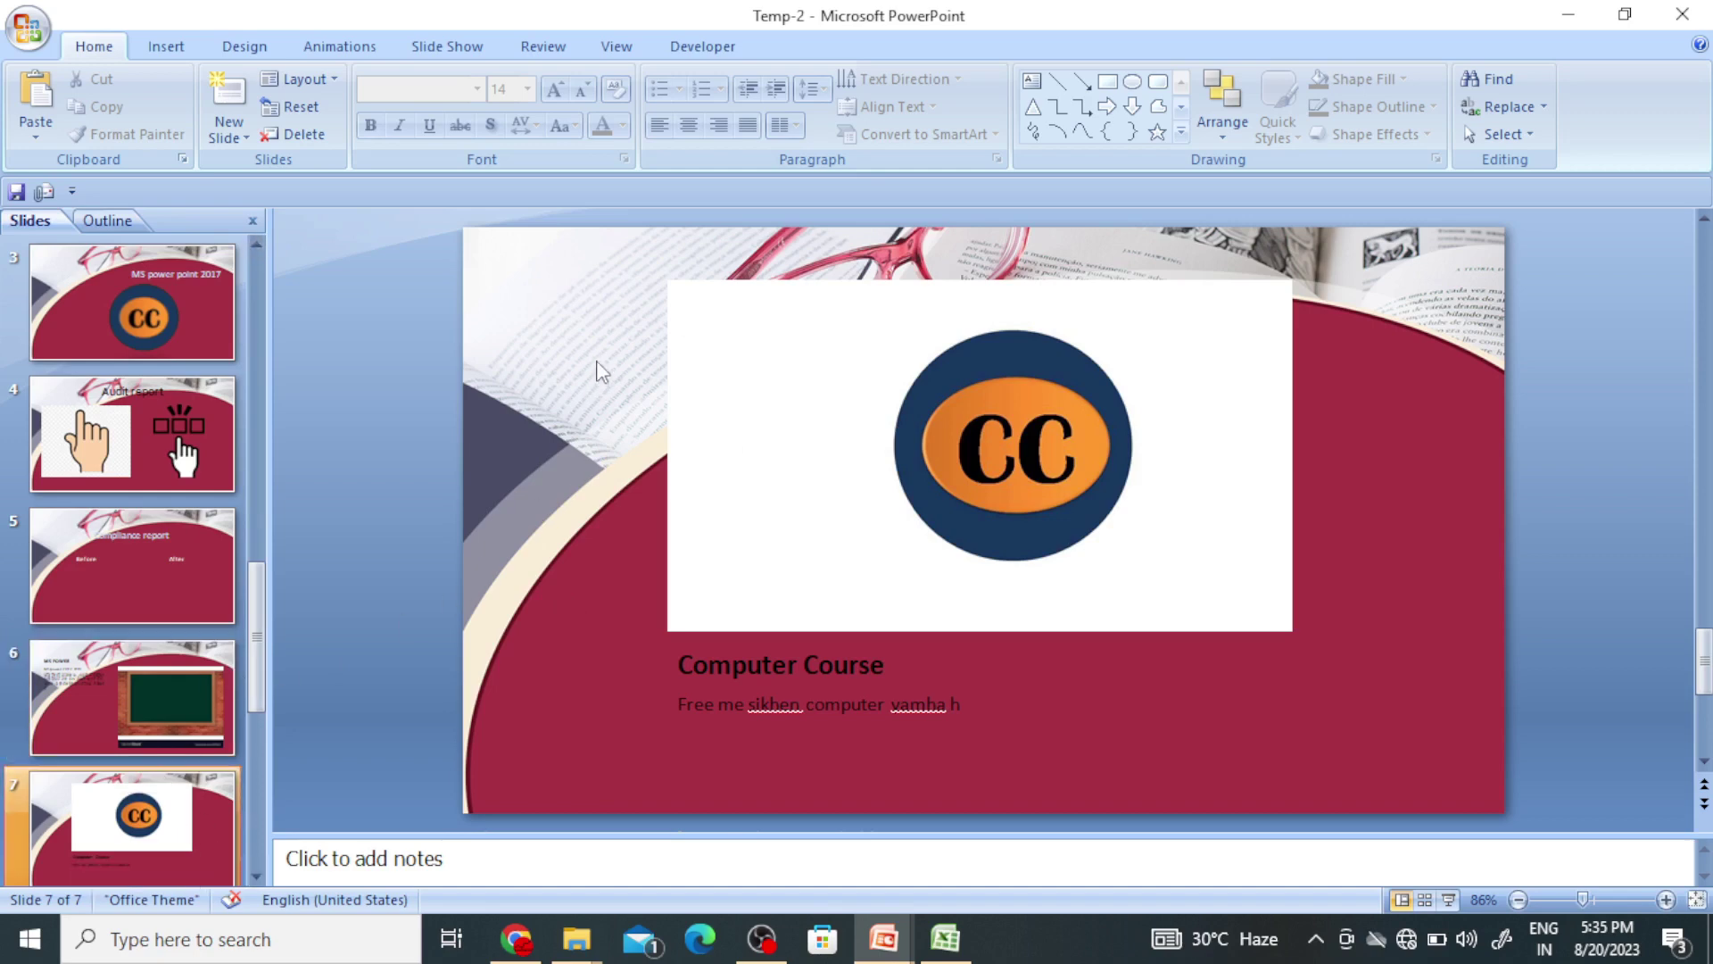
pyautogui.rightClick(598, 313)
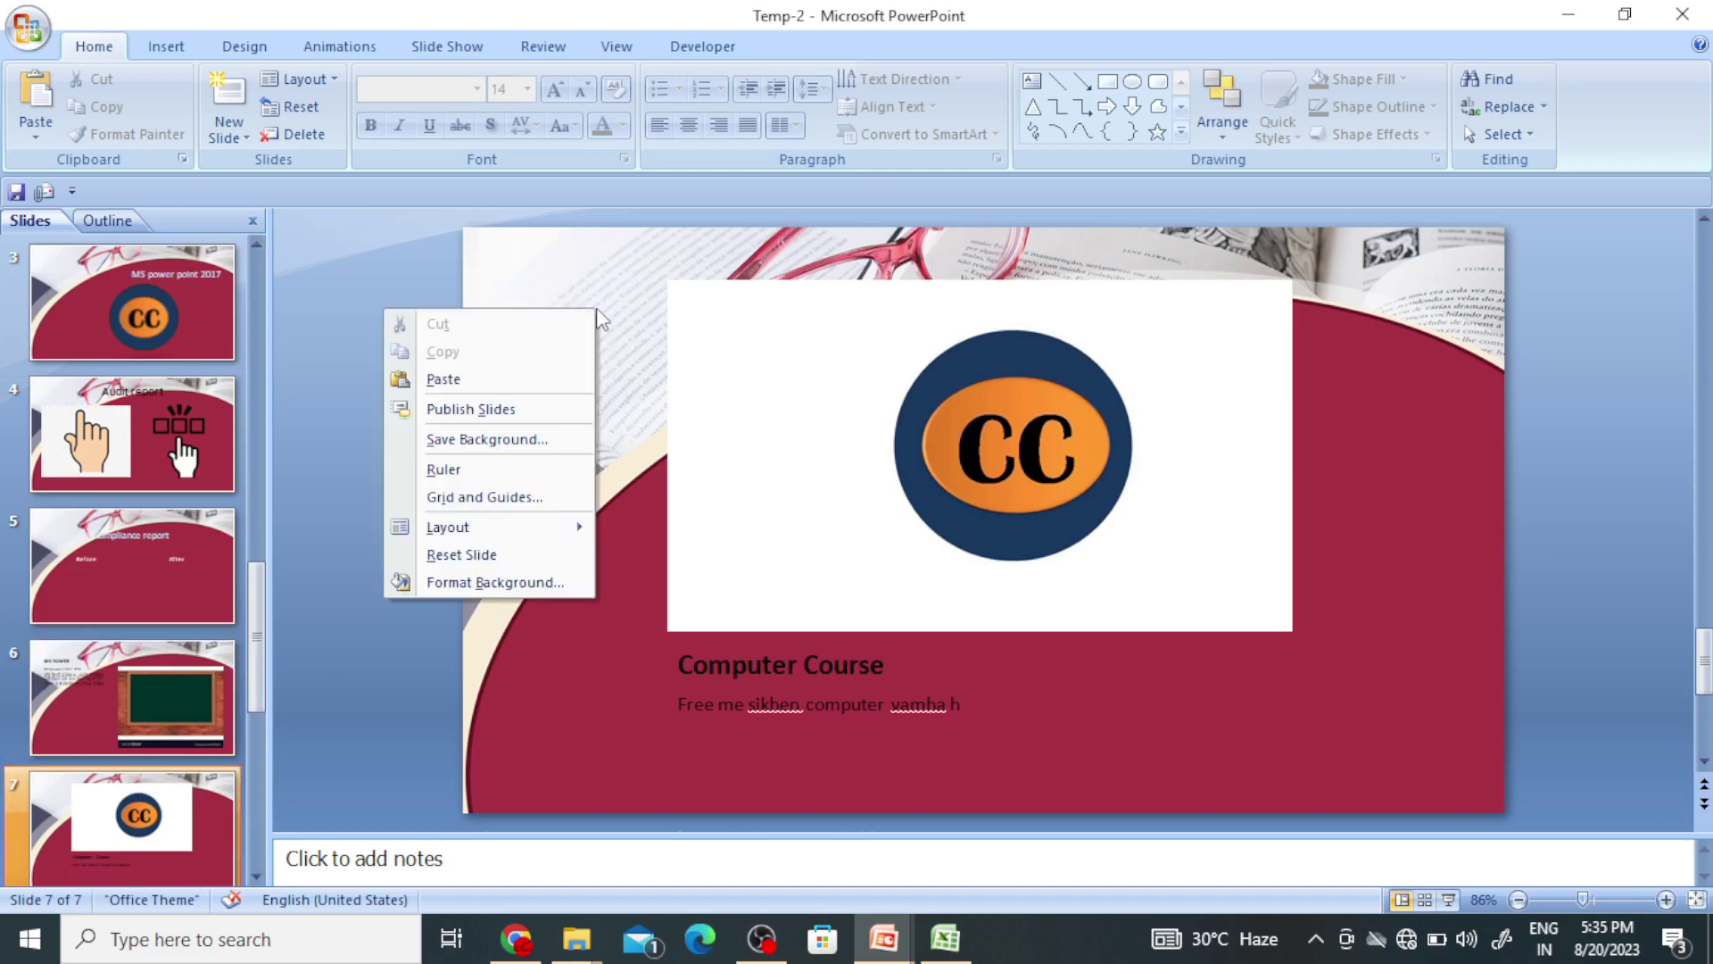
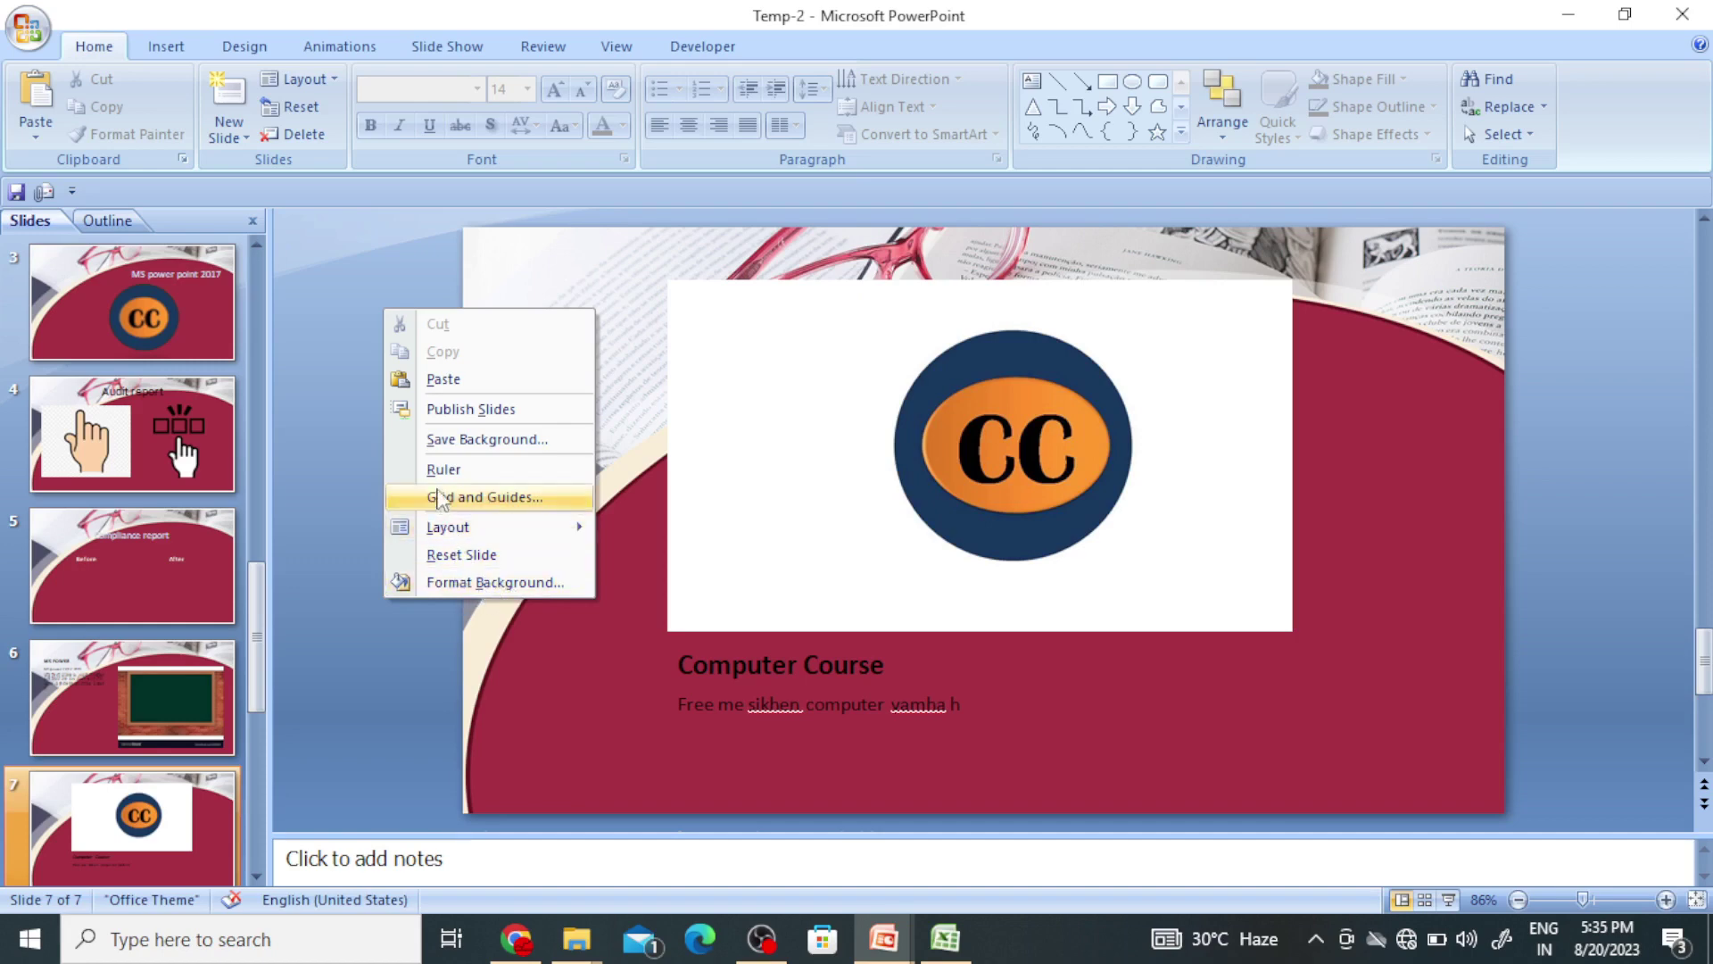
# Choose Publish Slides from the slide's context menu
pyautogui.click(548, 418)
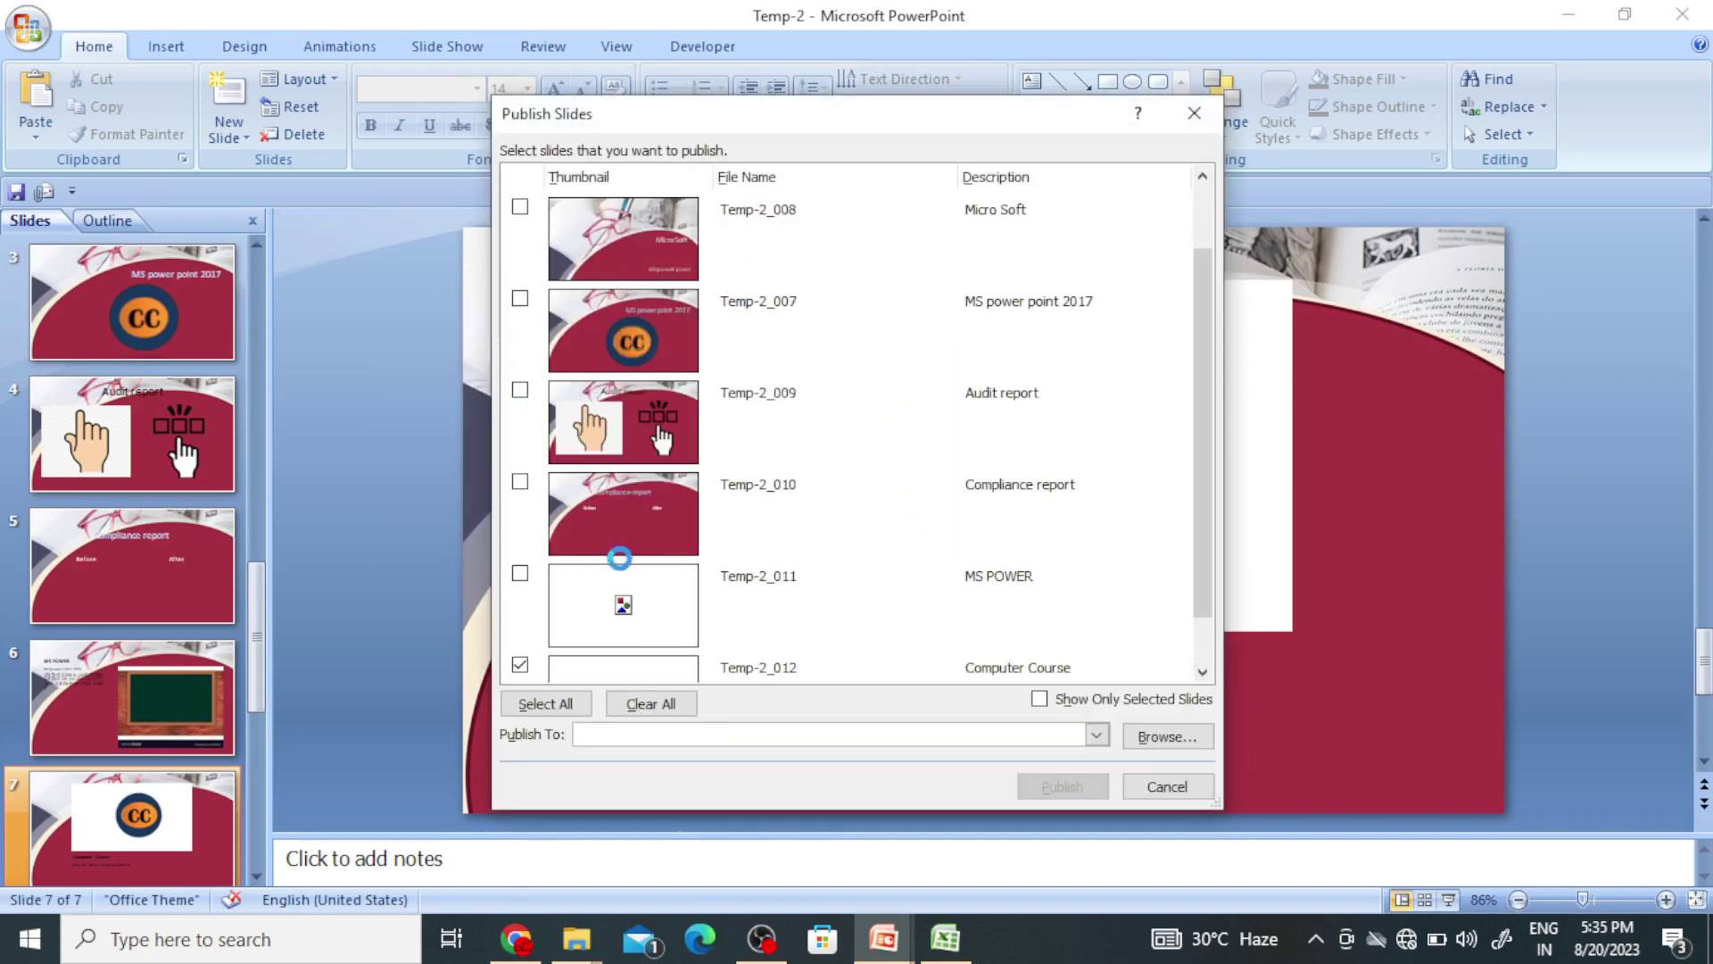
# Also tick the MS power point 2017 slide and browse for a slide library folder
pyautogui.click(519, 239)
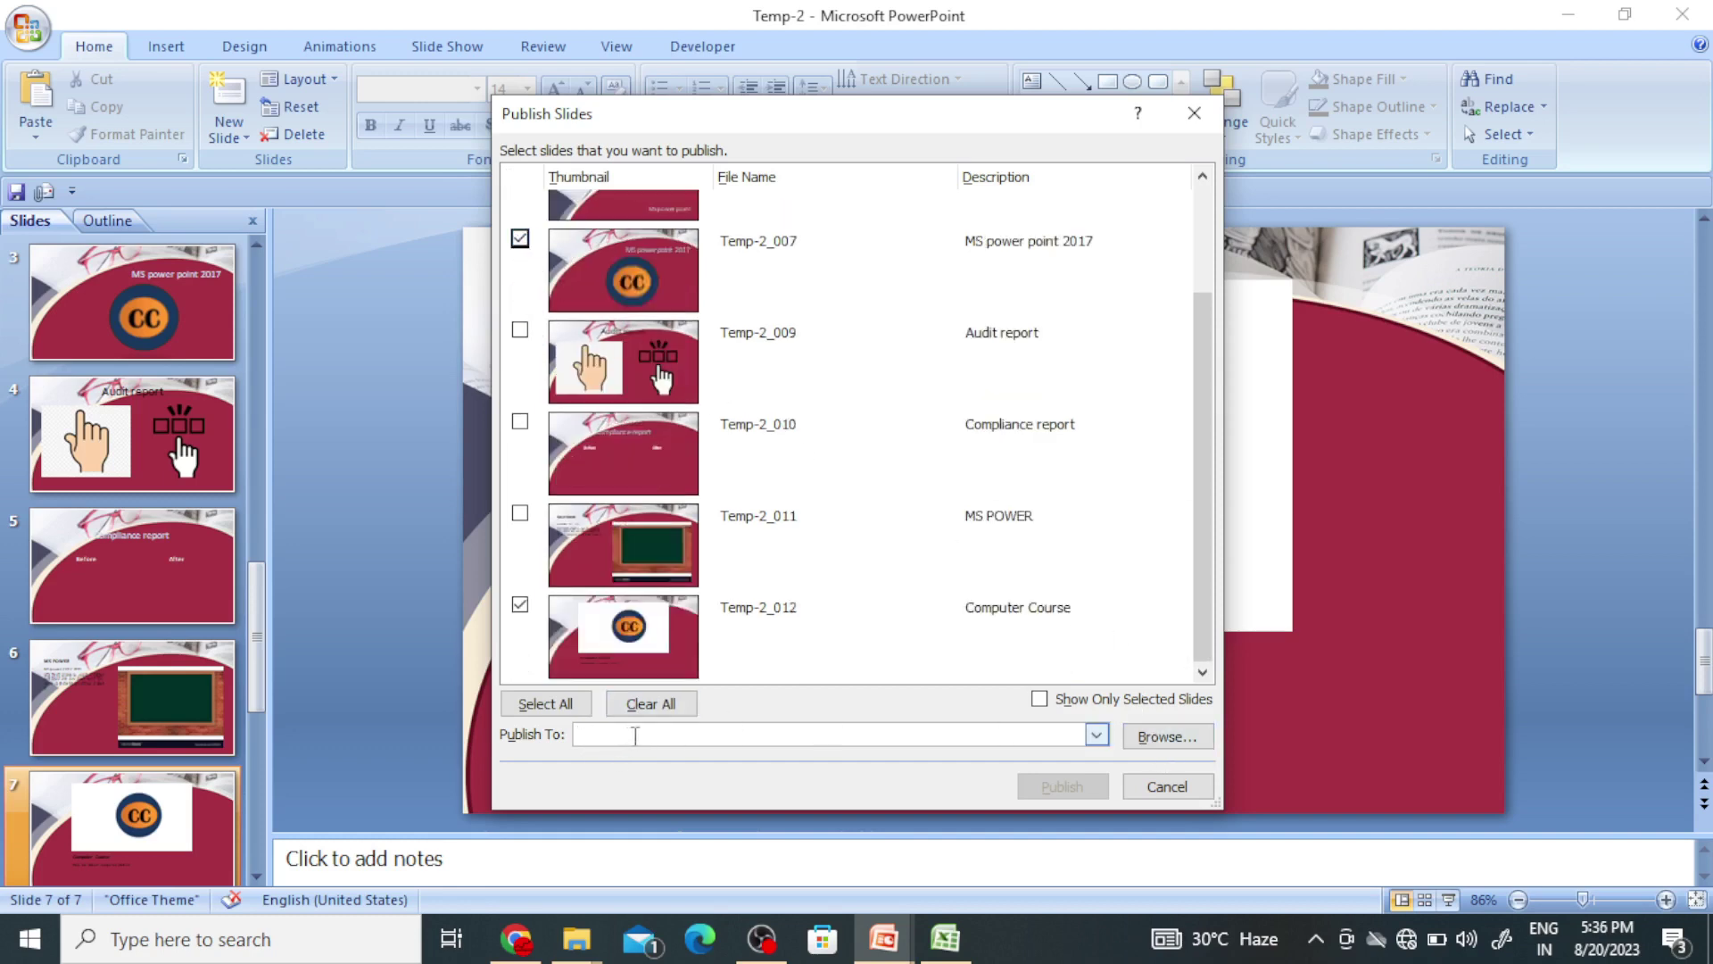
pyautogui.click(1170, 738)
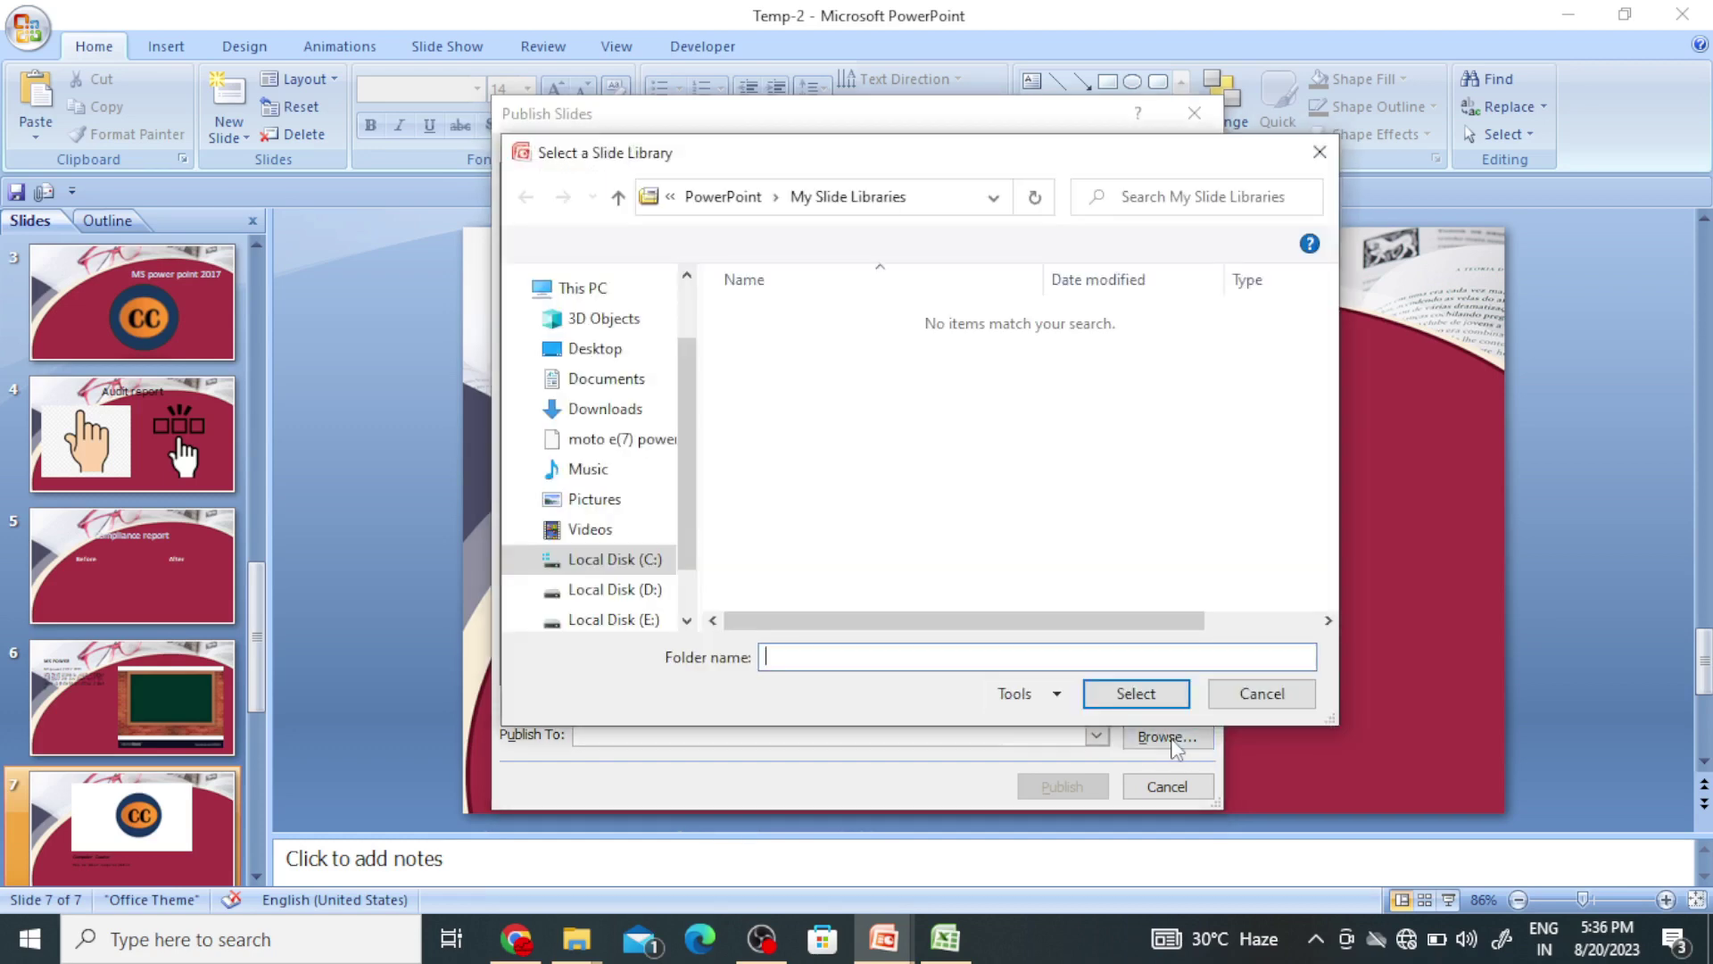
# Cancel both Select a Slide Library and Publish Slides without publishing anything
pyautogui.click(1320, 156)
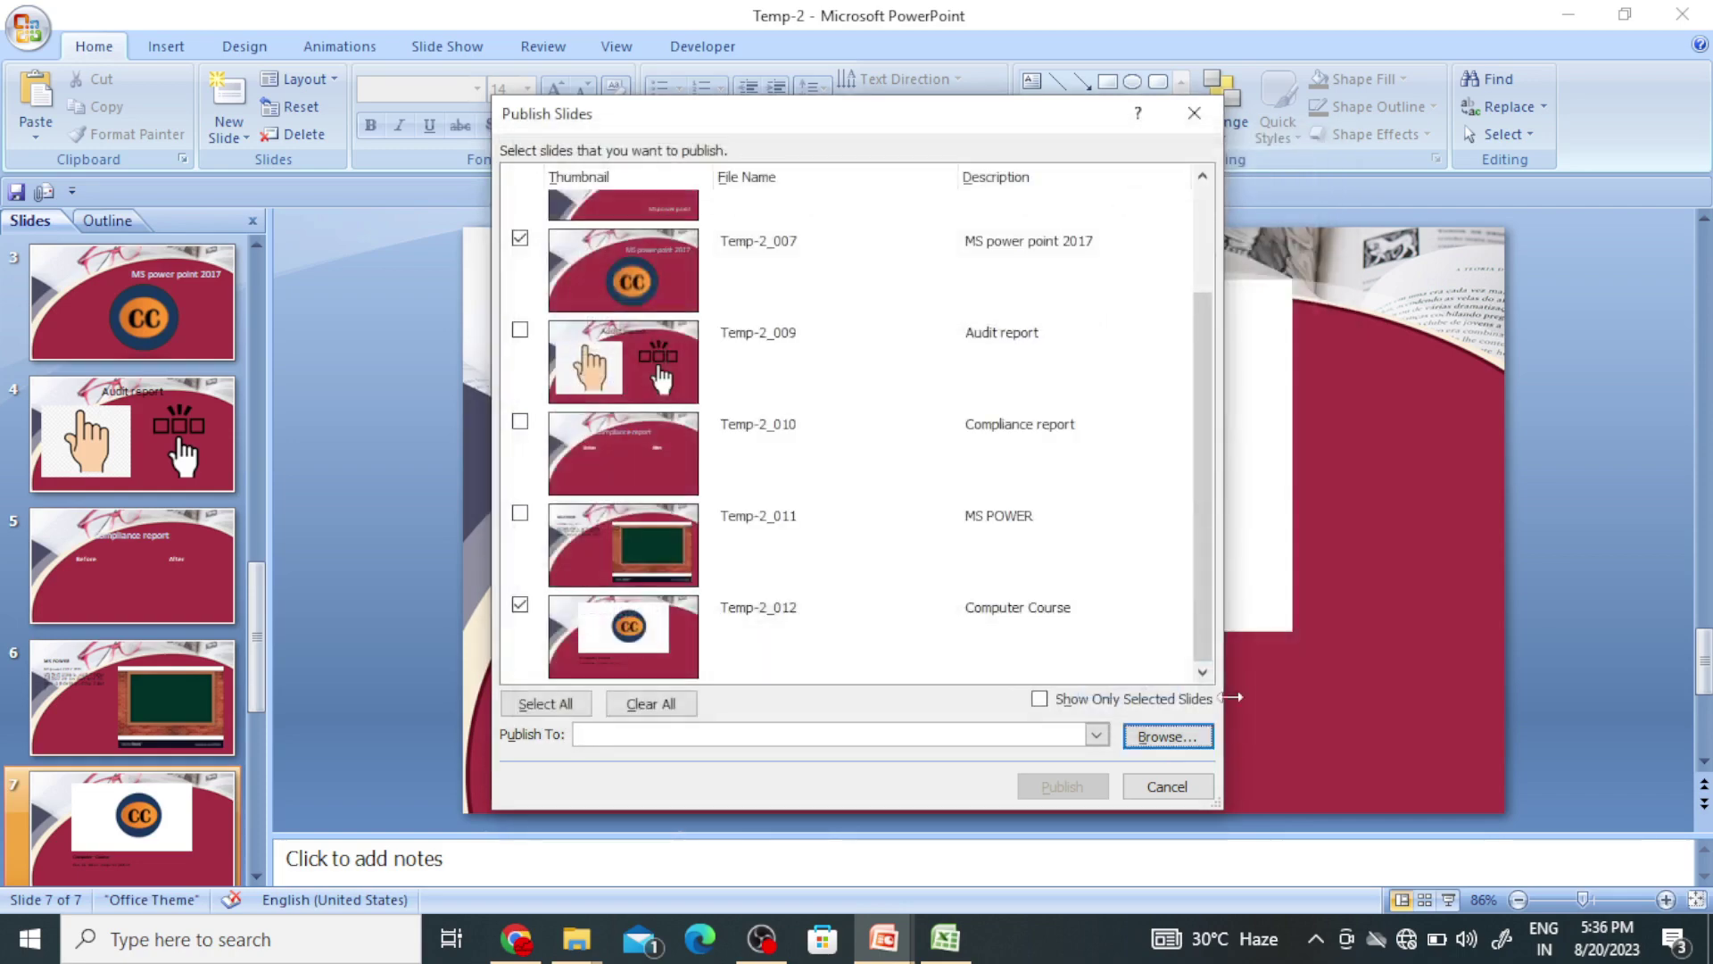
pyautogui.click(1167, 786)
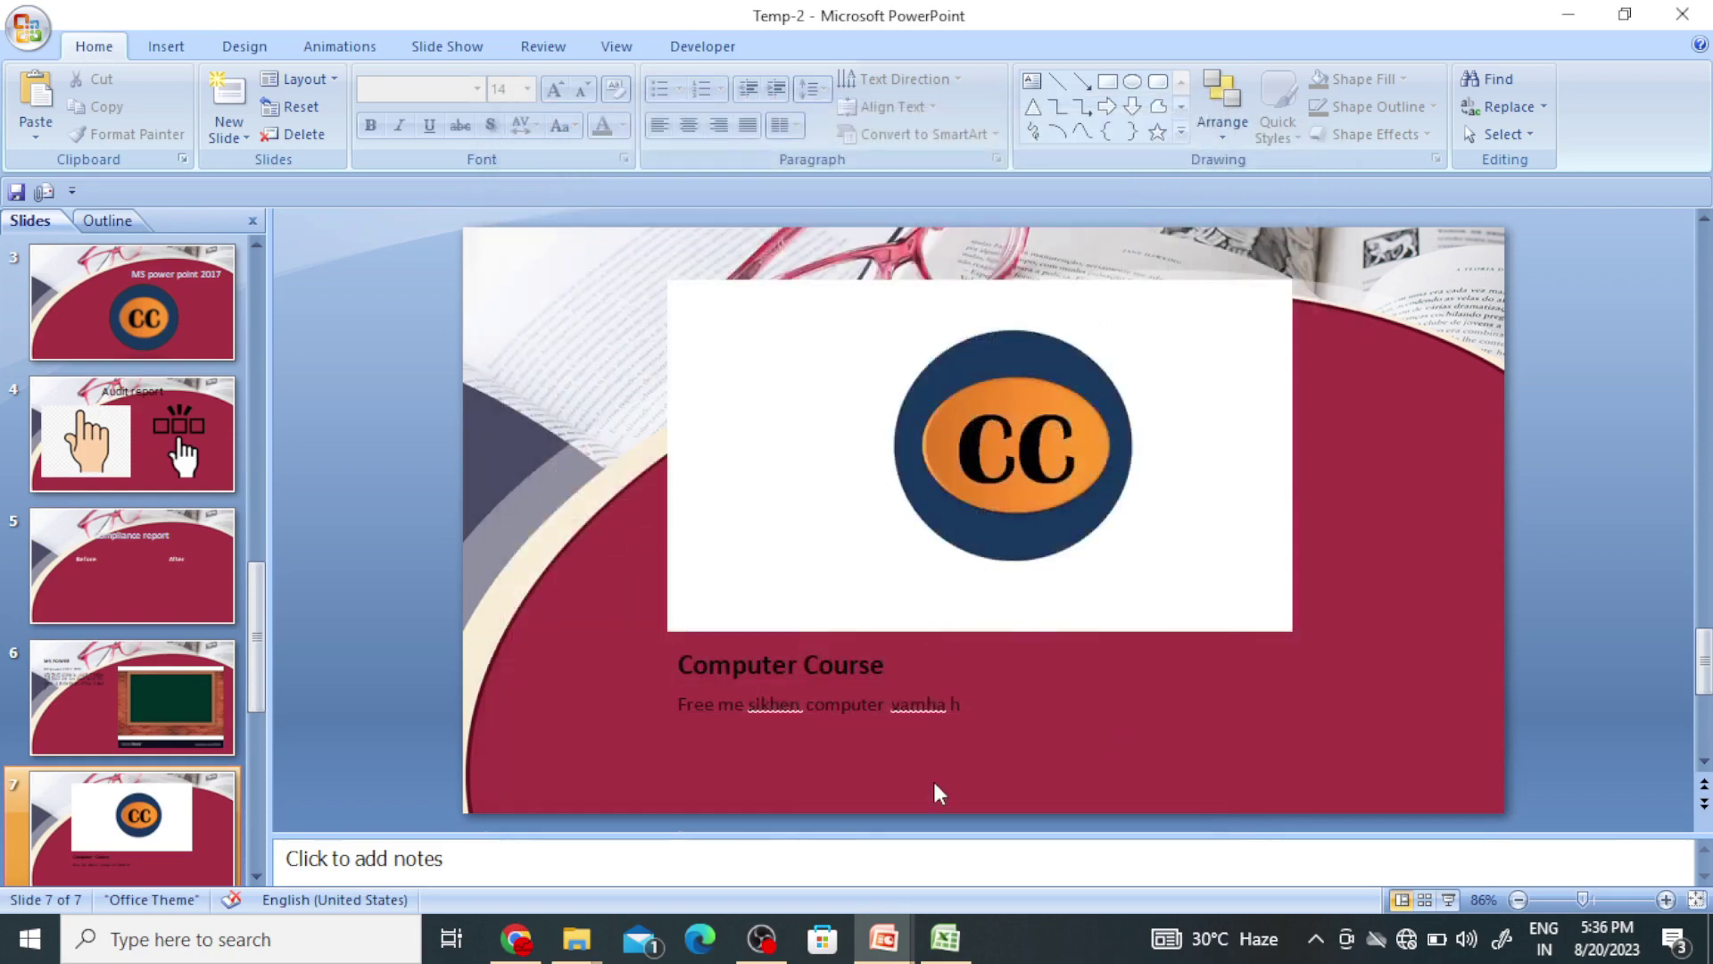